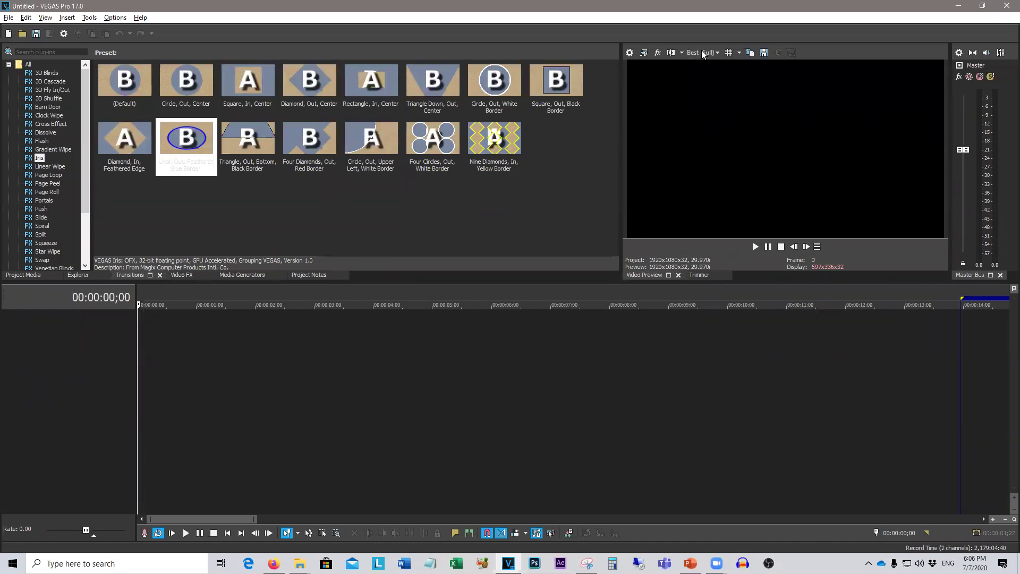
Step: Switch to the PowerPoint course outline slide to review the topics, and return to VEGAS Pro
{"action": "key", "text": "alt+Tab"}
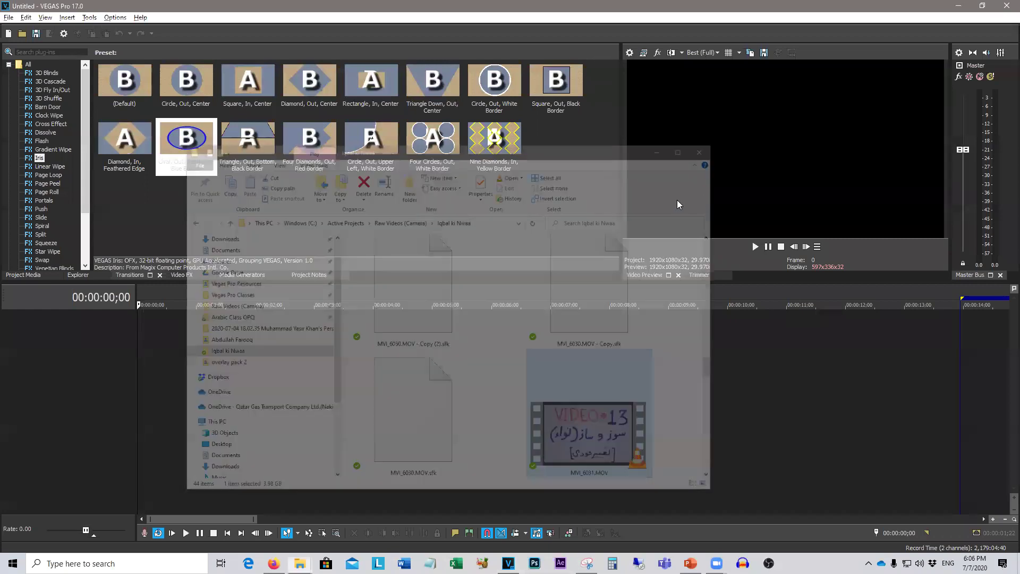
{"action": "left_click", "coordinate": [704, 76]}
{"action": "key", "text": "alt+Tab"}
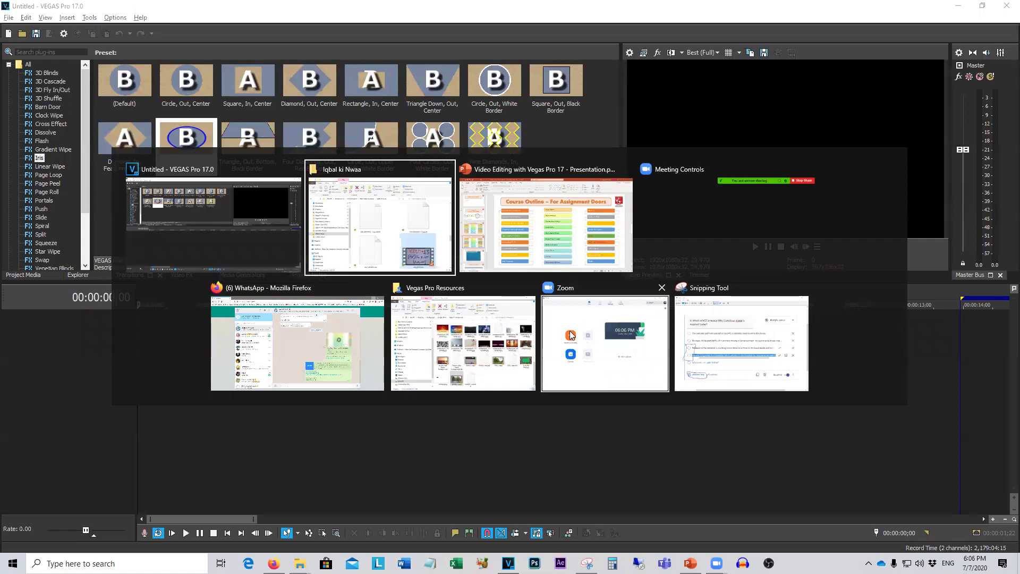
{"action": "key", "text": "alt+Tab"}
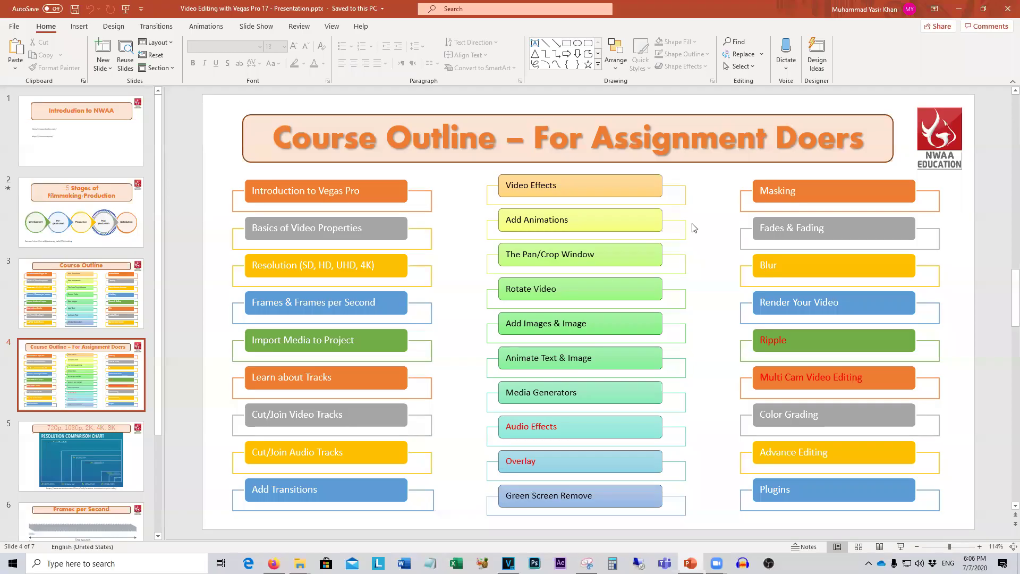
{"action": "key", "text": "alt+Tab"}
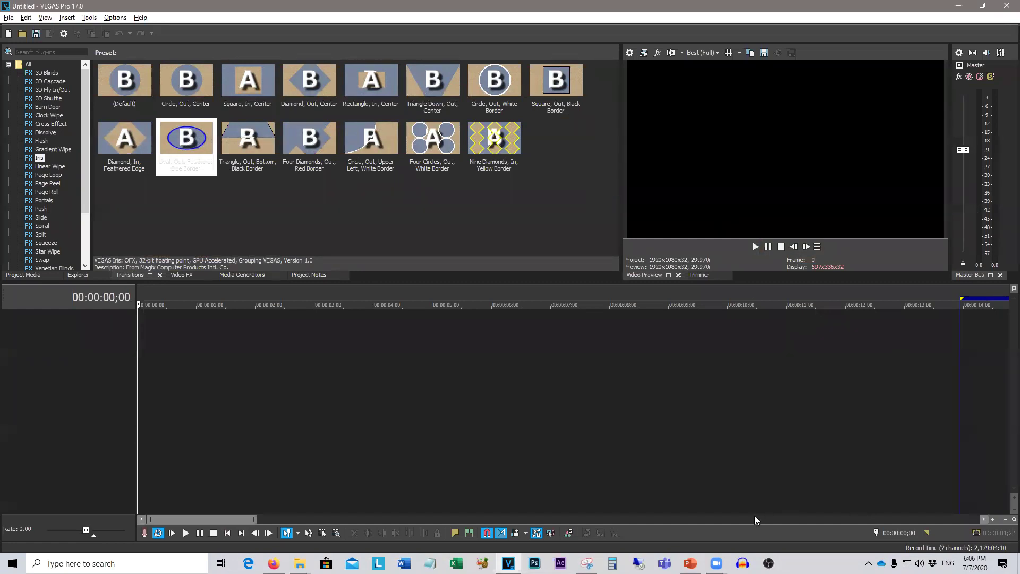
{"action": "mouse_move", "coordinate": [691, 563]}
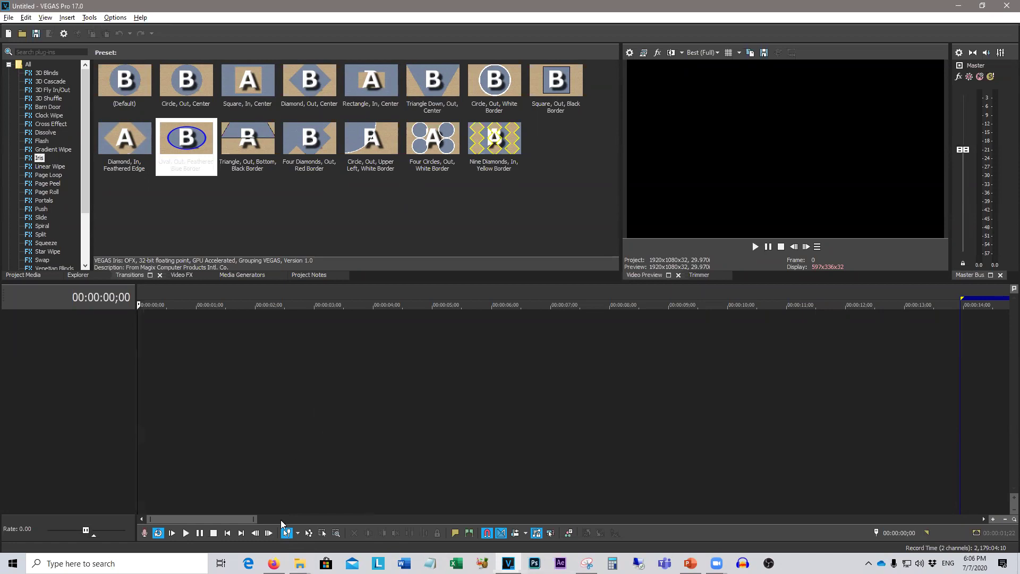
{"action": "mouse_move", "coordinate": [299, 563]}
{"action": "left_click", "coordinate": [349, 513]}
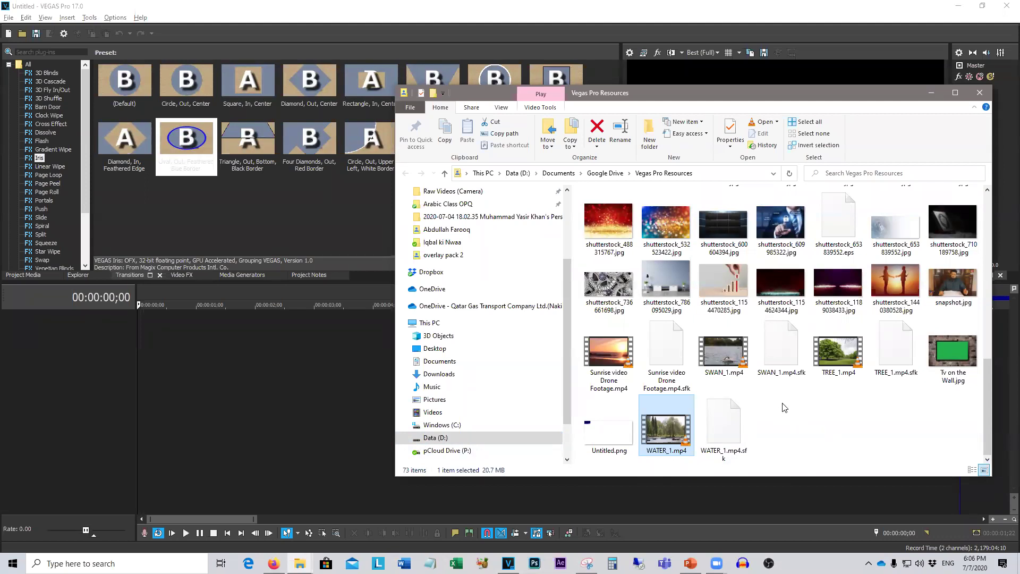
{"action": "scroll", "coordinate": [785, 407], "scroll_direction": "up", "scroll_amount": 10}
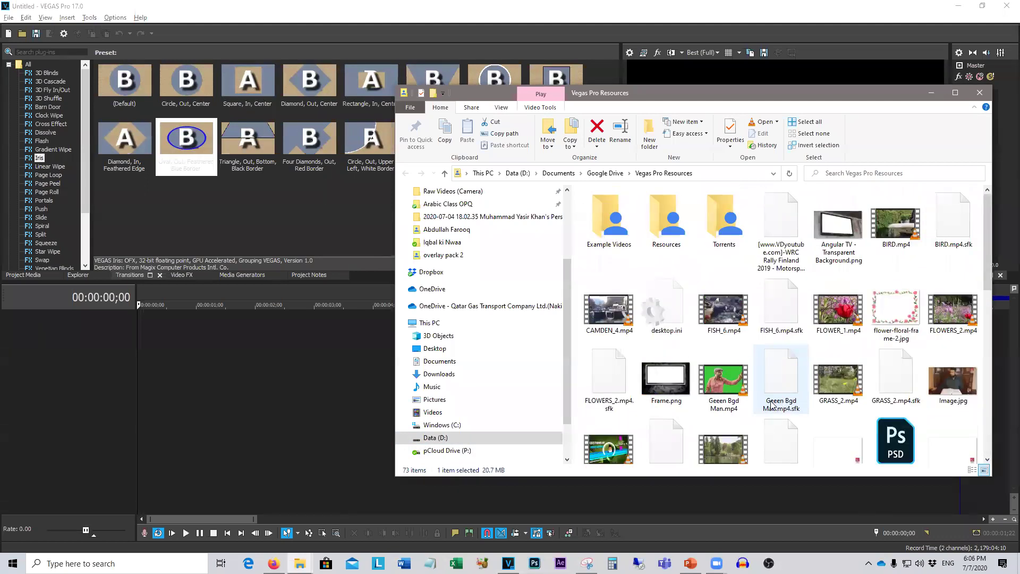
{"action": "left_click_drag", "start_coordinate": [724, 311], "coordinate": [152, 369]}
{"action": "left_click", "coordinate": [240, 405]}
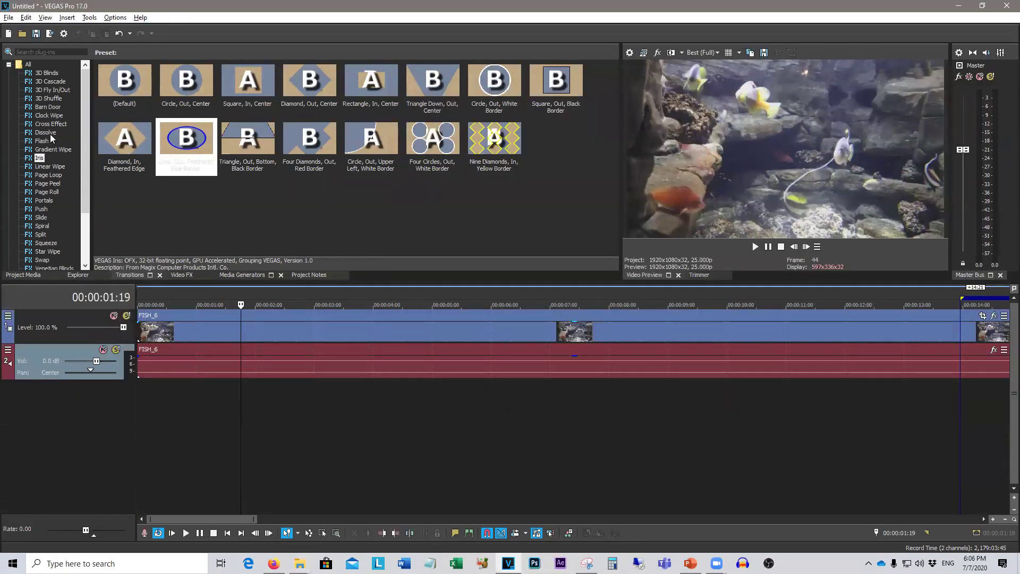
{"action": "left_click", "coordinate": [7, 36]}
{"action": "left_click", "coordinate": [525, 222]}
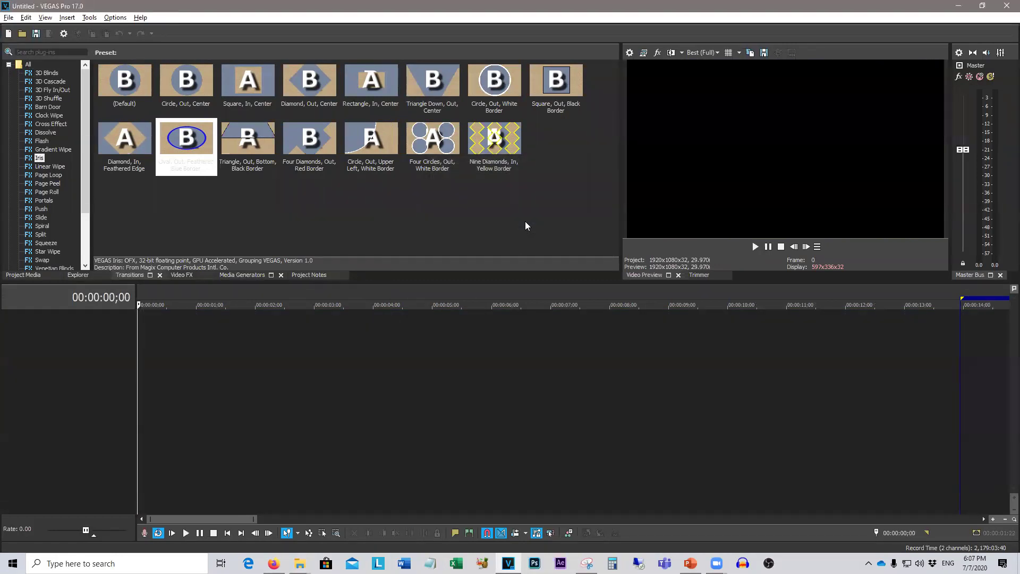
Step: Add FISH_6.mp4 from the Vegas Pro Resources folder at the start of the timeline and play it briefly
{"action": "key", "text": "alt+Tab"}
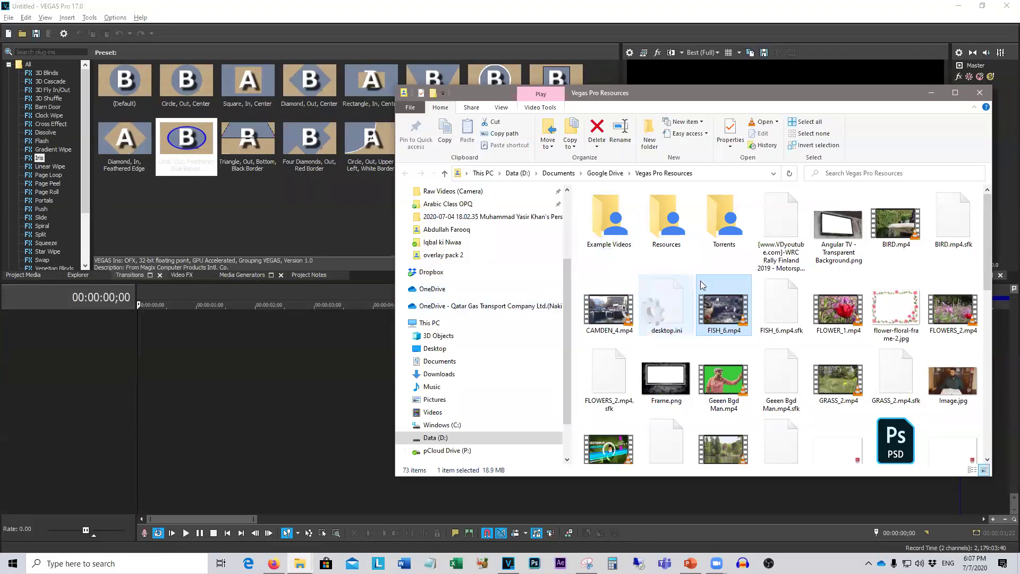
{"action": "left_click_drag", "start_coordinate": [693, 315], "coordinate": [139, 341]}
{"action": "left_click", "coordinate": [253, 432]}
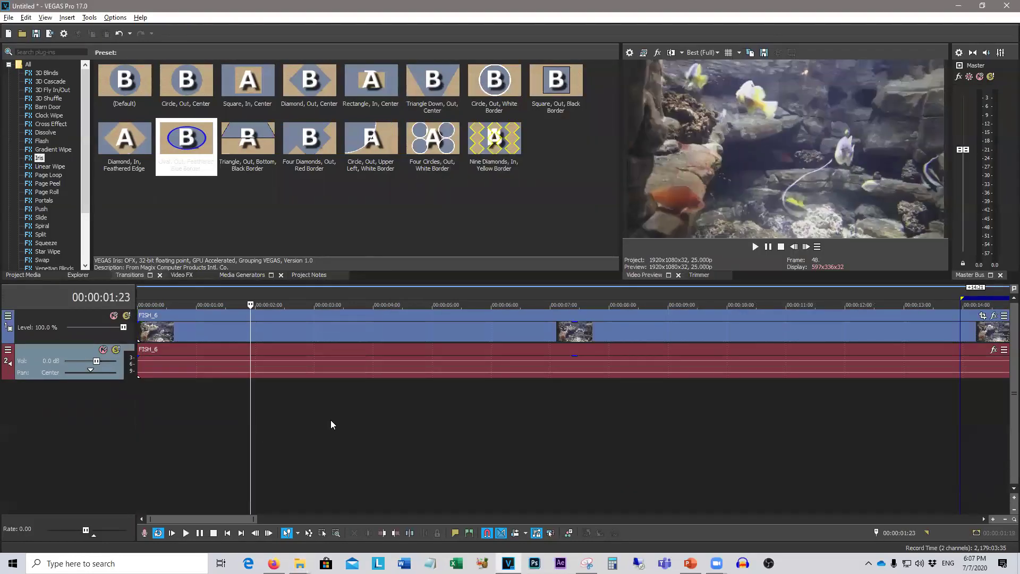
{"action": "left_click", "coordinate": [755, 249]}
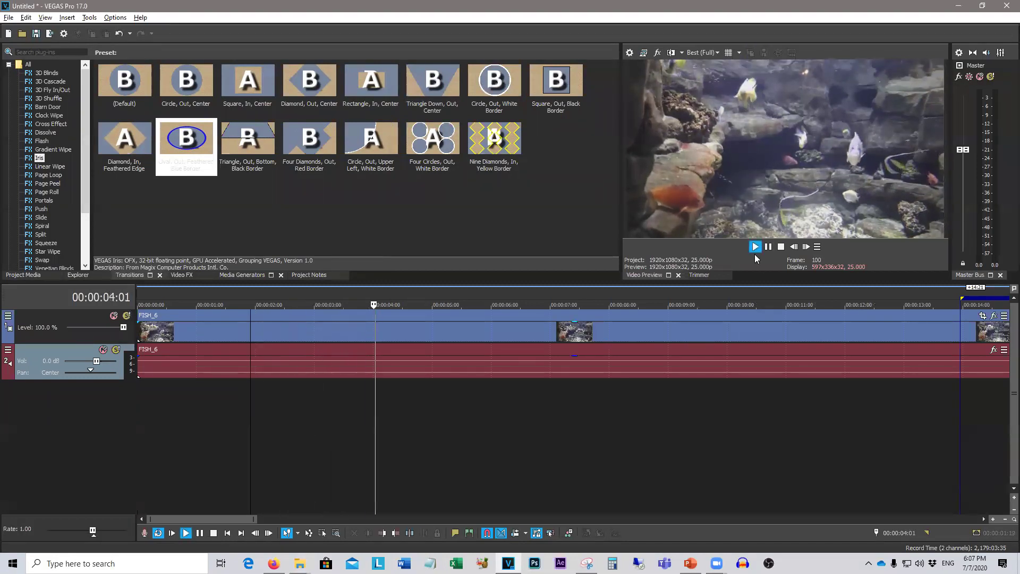
{"action": "left_click", "coordinate": [781, 247]}
Step: Set the time selection to span the FISH_6 clip
{"action": "scroll", "coordinate": [748, 342], "scroll_direction": "down", "scroll_amount": 3}
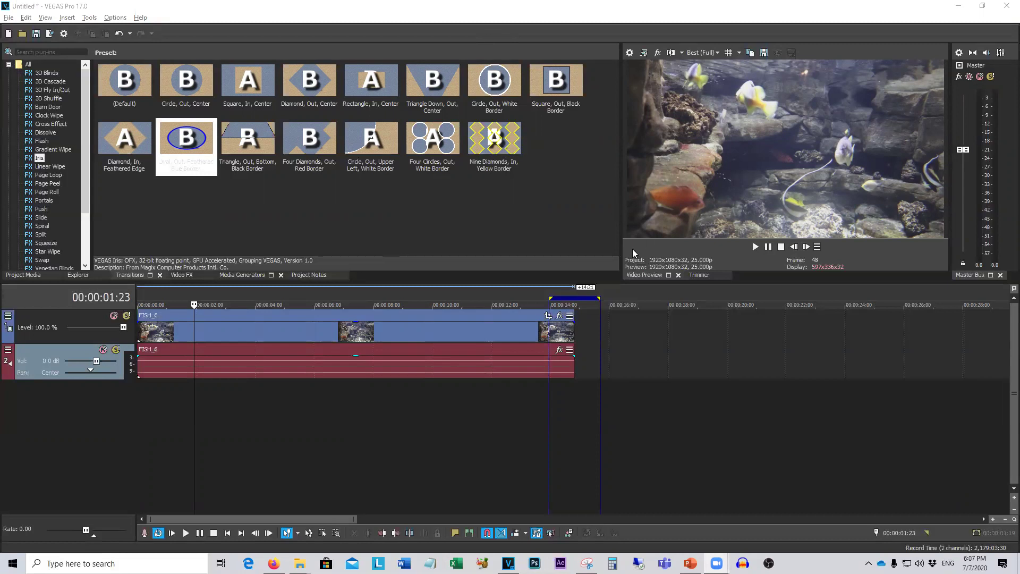
{"action": "left_click", "coordinate": [374, 412]}
{"action": "double_click", "coordinate": [395, 413]}
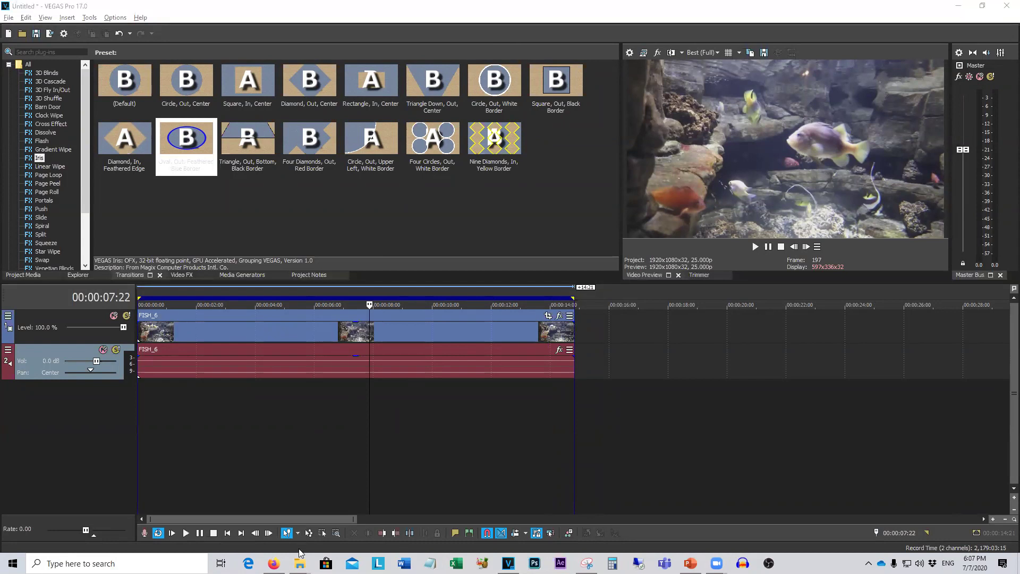
Step: Add SWAN_1.mp4 from the Vegas Pro Resources folder to the timeline directly after the FISH_6 clip
{"action": "mouse_move", "coordinate": [300, 562]}
{"action": "left_click", "coordinate": [353, 518]}
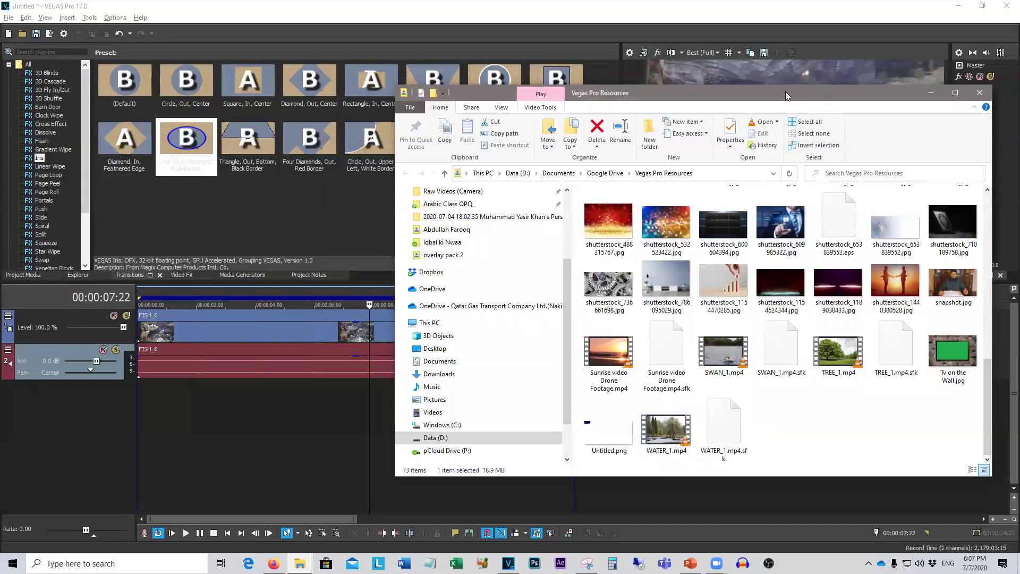
{"action": "left_click_drag", "start_coordinate": [785, 92], "coordinate": [867, 278]}
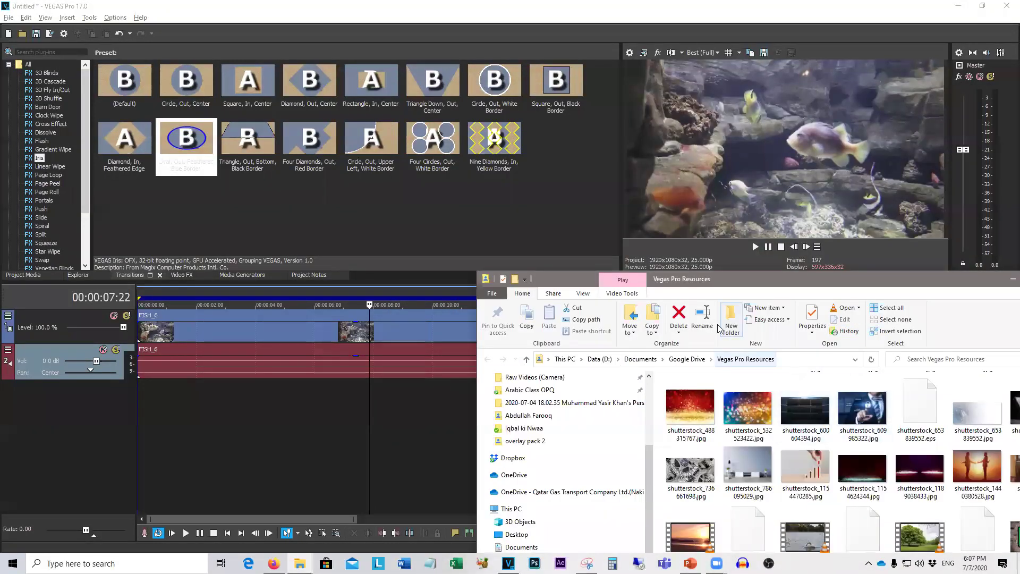
{"action": "left_click_drag", "start_coordinate": [744, 280], "coordinate": [899, 220]}
{"action": "left_click_drag", "start_coordinate": [960, 478], "coordinate": [579, 347]}
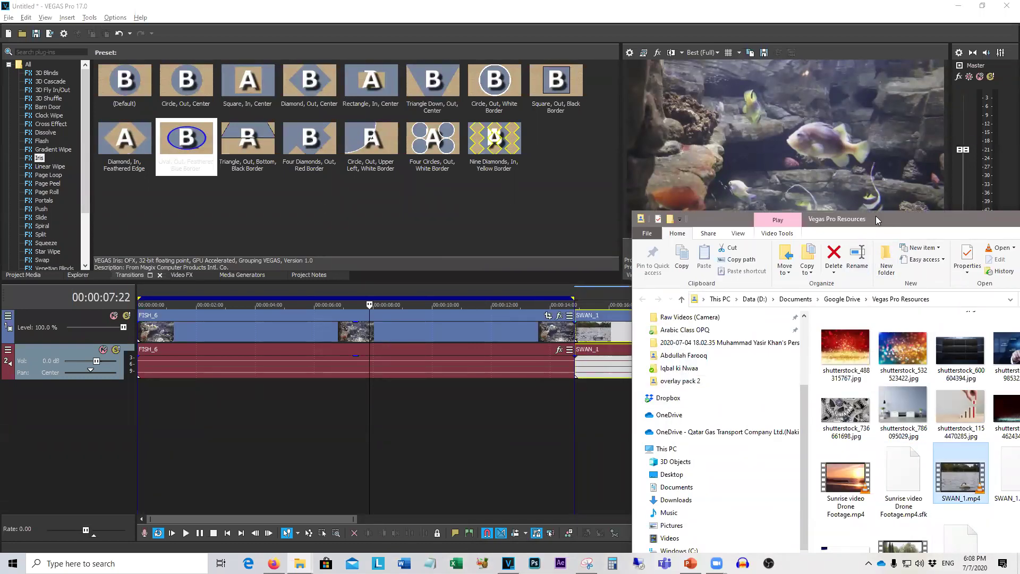
{"action": "left_click_drag", "start_coordinate": [876, 216], "coordinate": [504, 181]}
{"action": "left_click", "coordinate": [638, 249]}
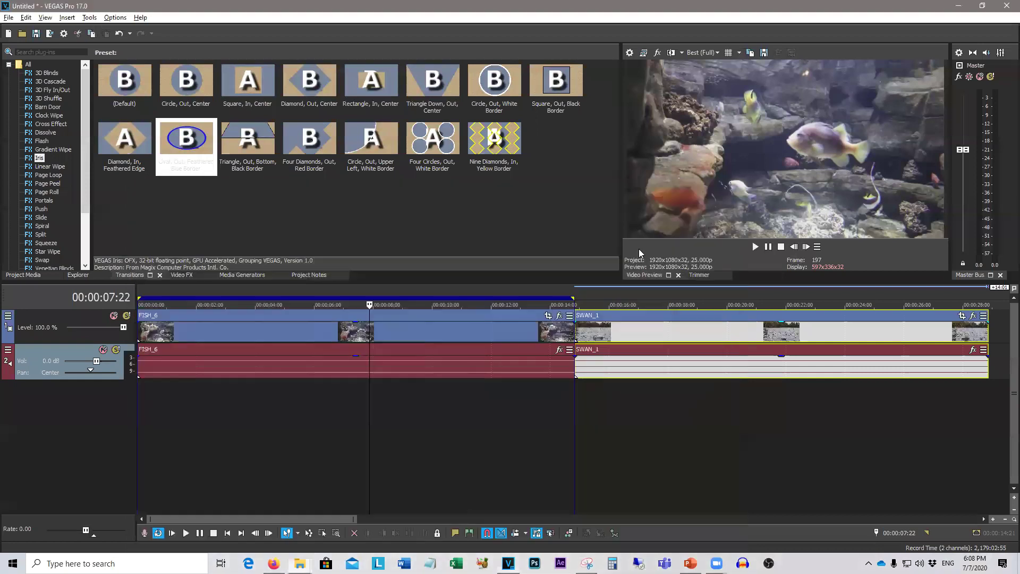
Step: Insert an empty video track above the track holding the FISH_6 and SWAN_1 clips
{"action": "left_click", "coordinate": [523, 425]}
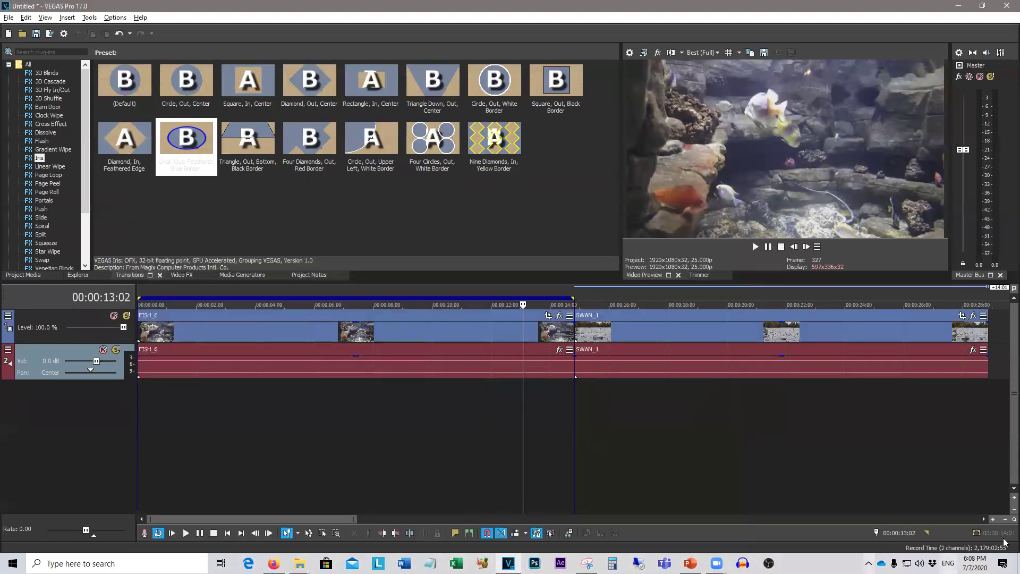
{"action": "right_click", "coordinate": [1004, 332]}
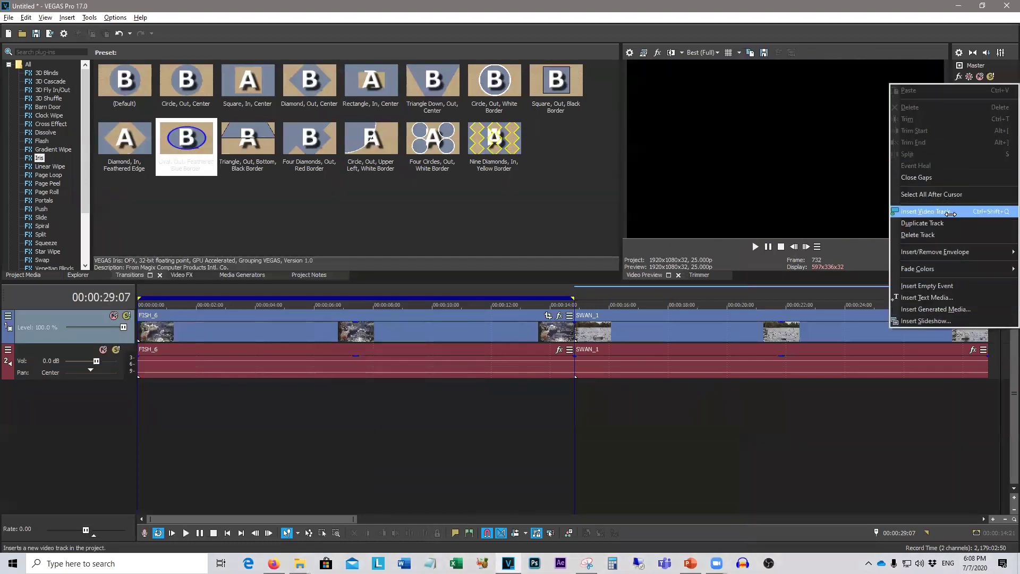
{"action": "left_click", "coordinate": [948, 211]}
{"action": "left_click", "coordinate": [533, 441]}
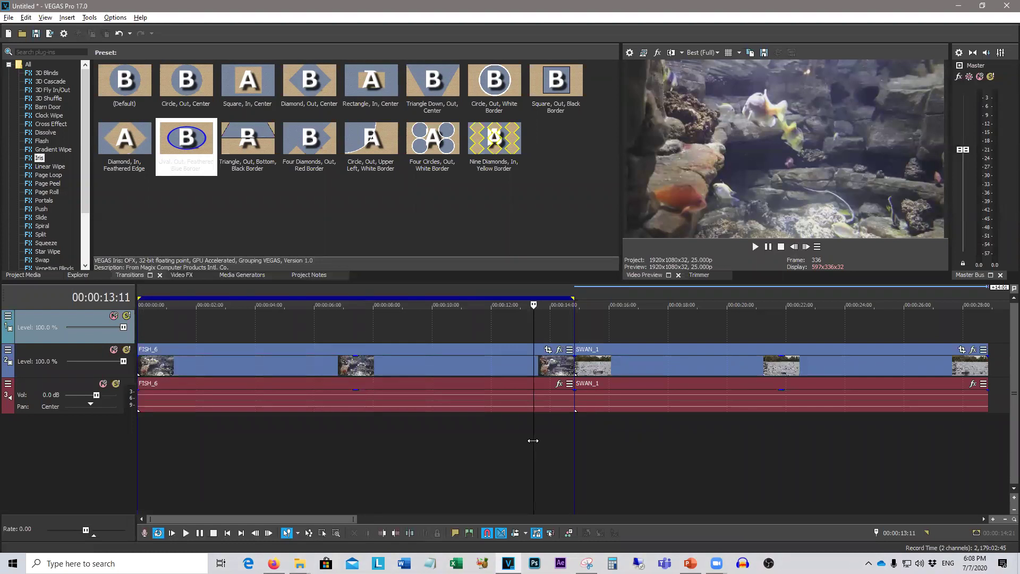
{"action": "key", "text": "alt+Tab"}
{"action": "key", "text": "alt+Tab"}
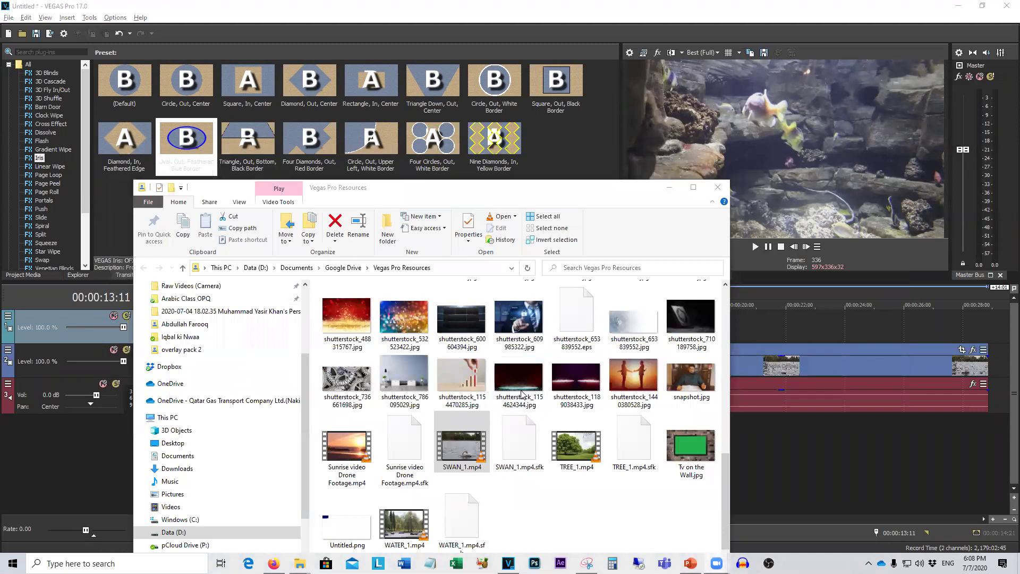
{"action": "left_click", "coordinate": [669, 189]}
{"action": "key", "text": "alt+Tab"}
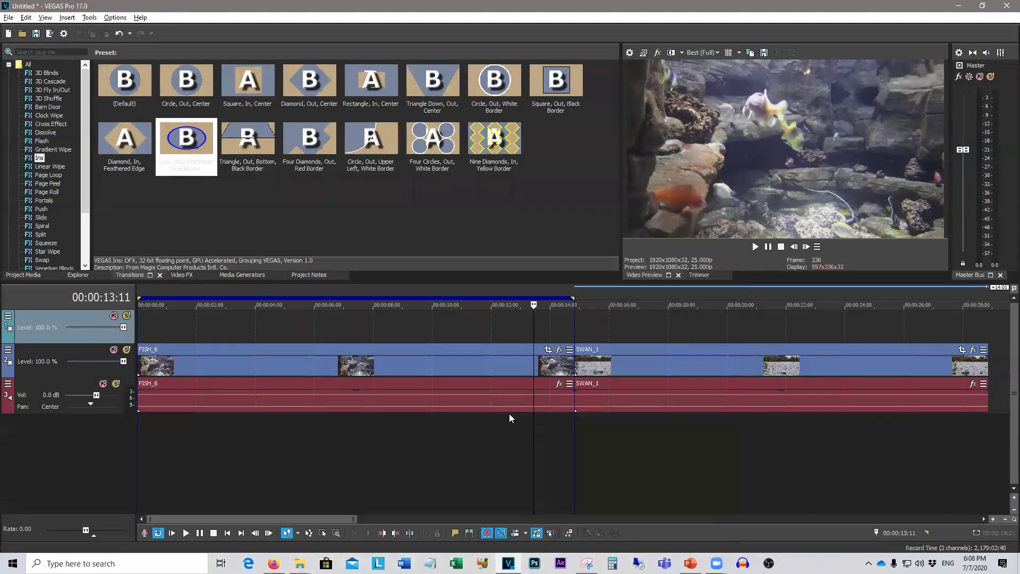
{"action": "key", "text": "alt+Tab"}
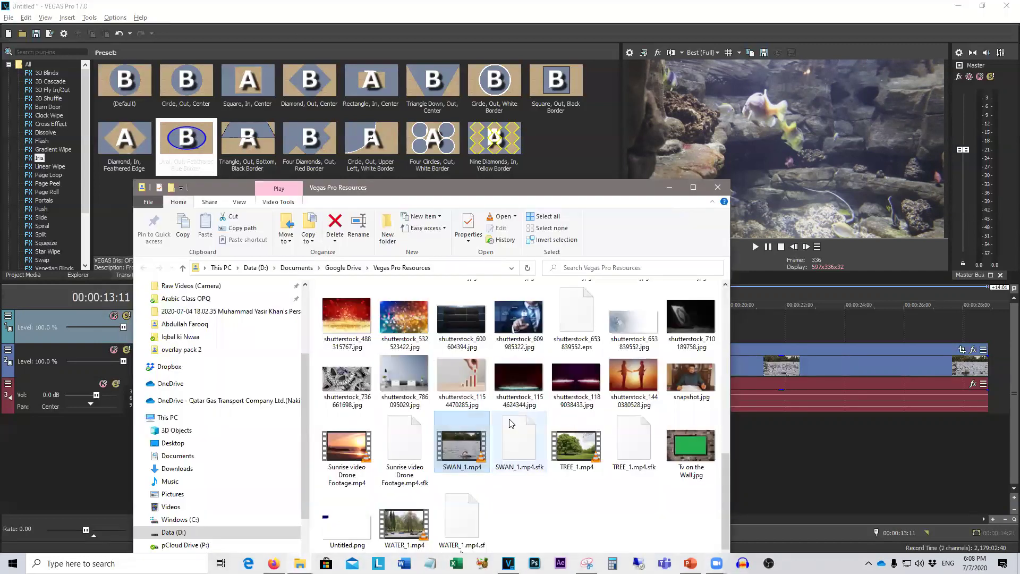
{"action": "key", "text": "alt+Tab"}
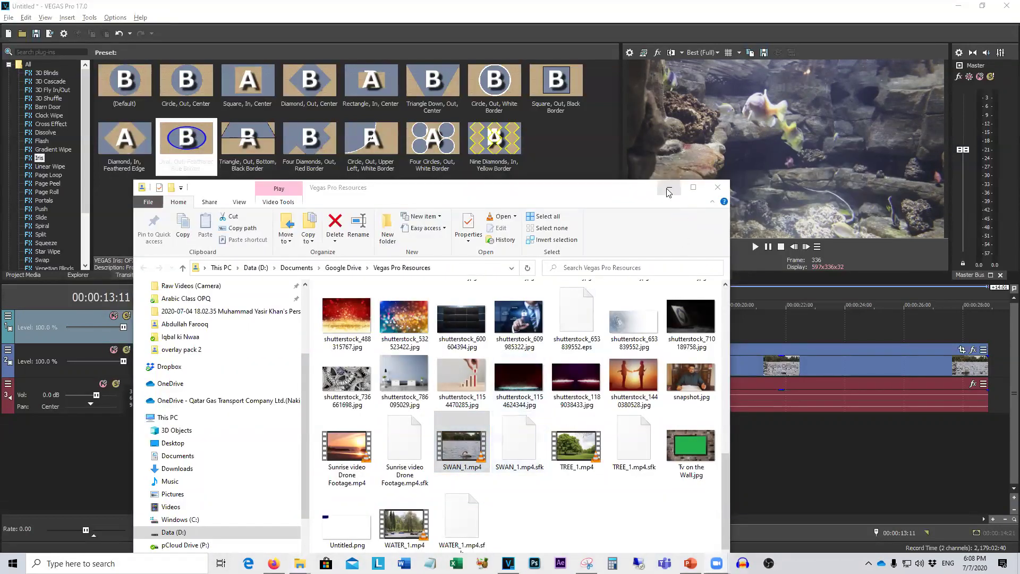
{"action": "key", "text": "alt+Tab"}
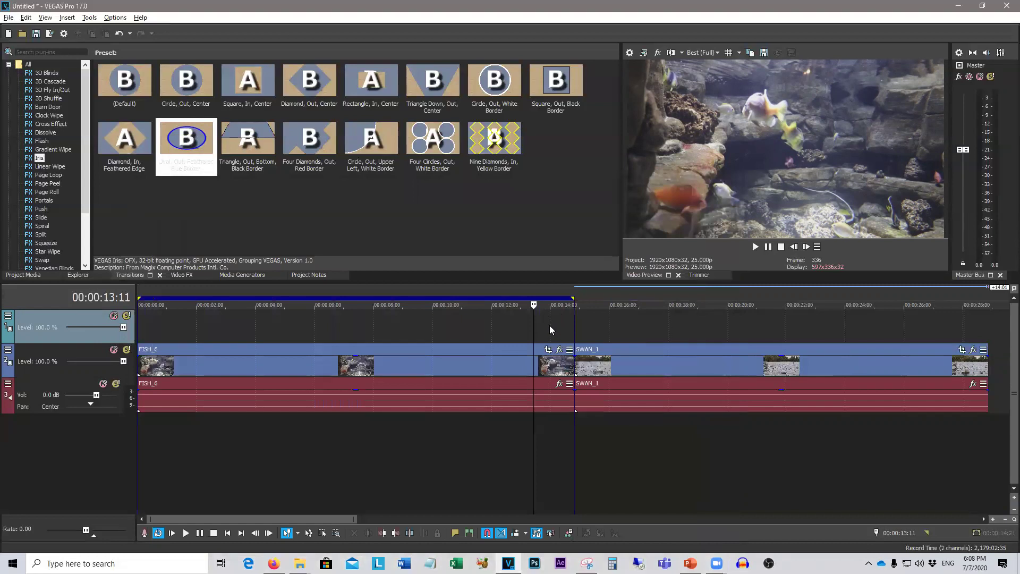
Step: Mark a time selection around the join between FISH_6 and SWAN_1, and widen it to span both clips
{"action": "left_click", "coordinate": [558, 325]}
{"action": "scroll", "coordinate": [564, 326], "scroll_direction": "up", "scroll_amount": 5}
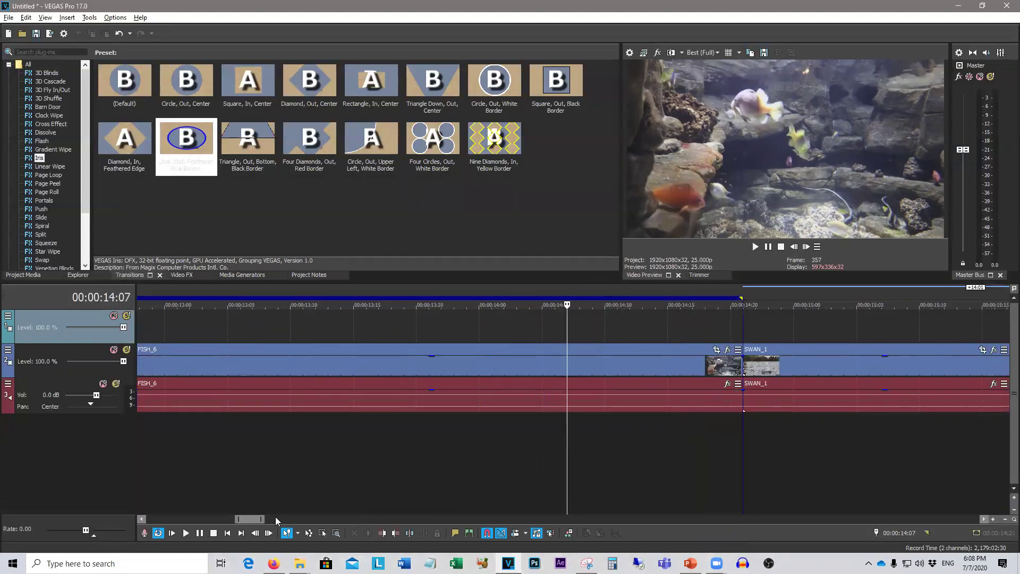
{"action": "mouse_move", "coordinate": [257, 522]}
{"action": "left_mouse_down"}
{"action": "mouse_move", "coordinate": [269, 524]}
{"action": "mouse_move", "coordinate": [260, 523]}
{"action": "left_mouse_up"}
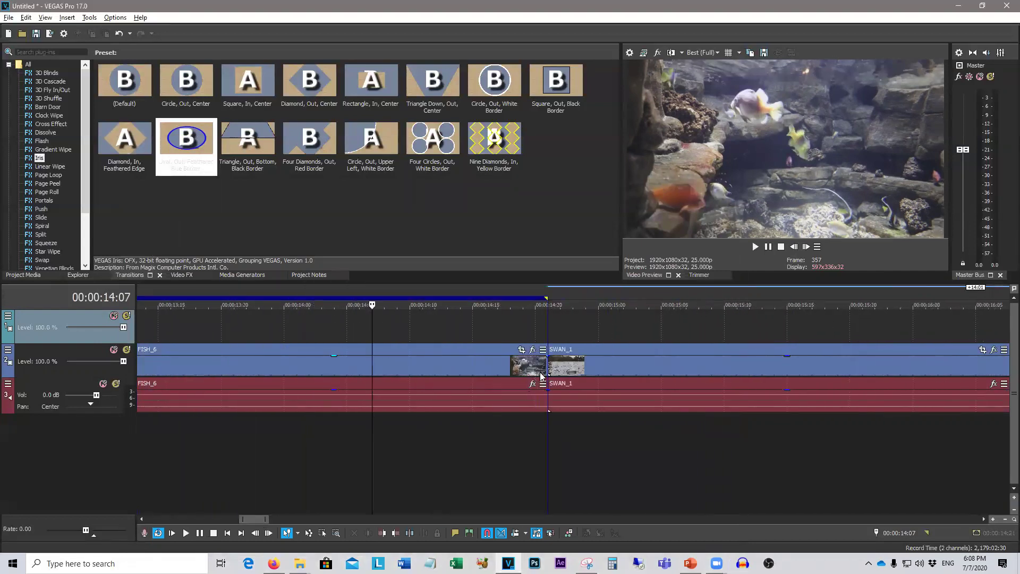
{"action": "left_click", "coordinate": [511, 448]}
{"action": "left_click_drag", "start_coordinate": [648, 459], "coordinate": [422, 472]}
{"action": "left_click", "coordinate": [309, 475]}
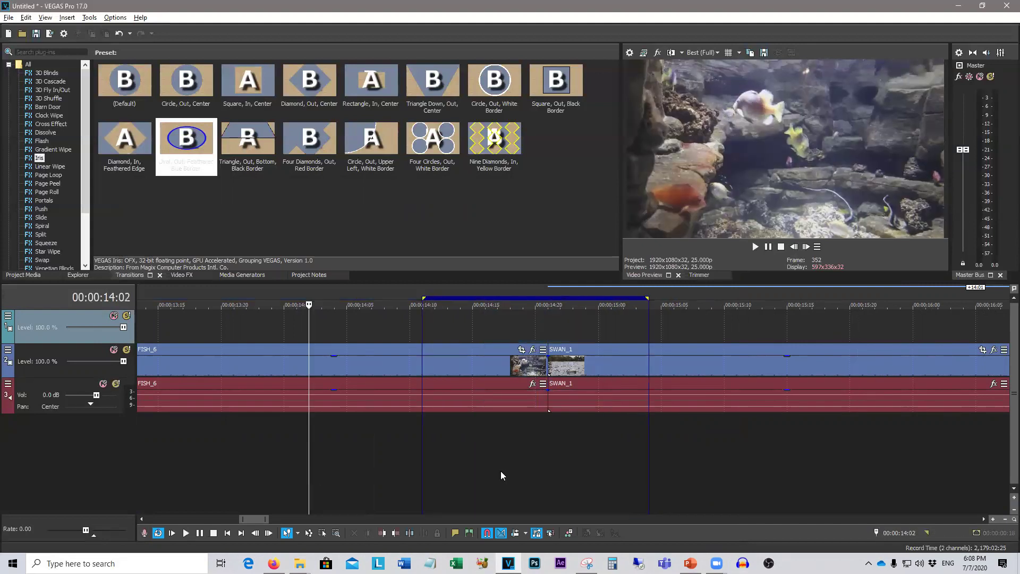
{"action": "double_click", "coordinate": [796, 459]}
{"action": "left_click", "coordinate": [749, 465]}
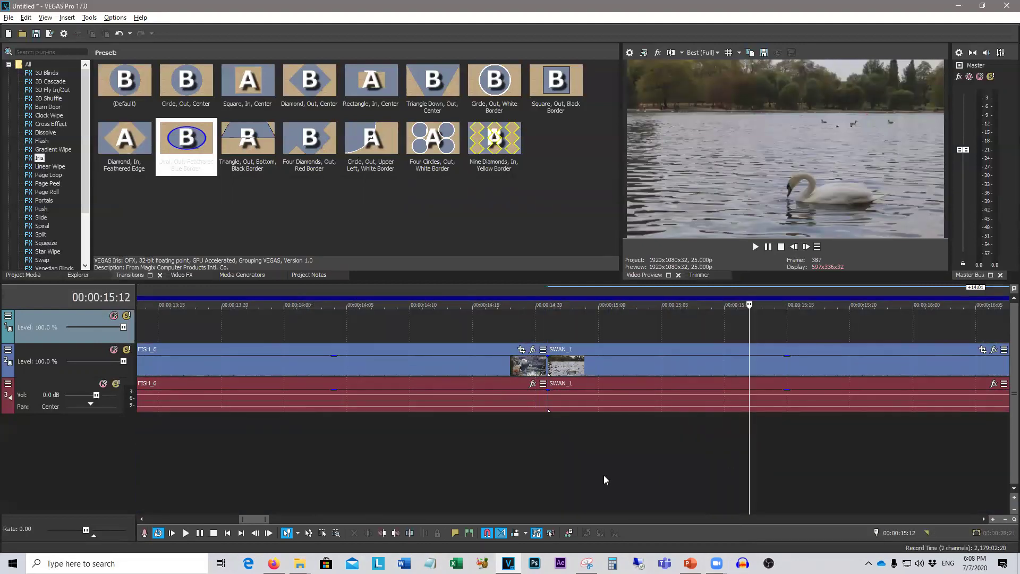
Step: Move the SWAN_1 clip two frames later so that a gap separates it from FISH_6
{"action": "left_click", "coordinate": [534, 330]}
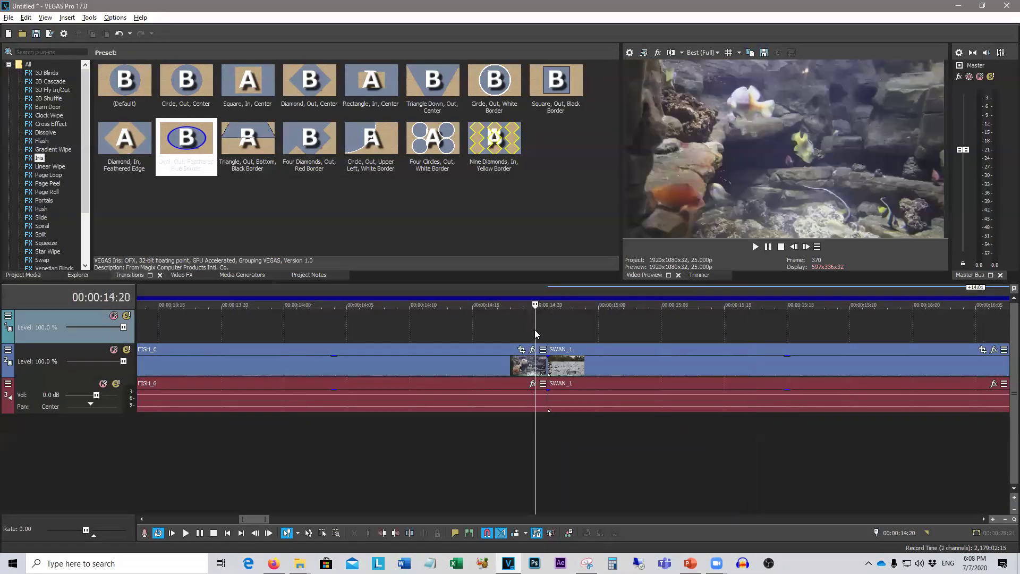
{"action": "scroll", "coordinate": [534, 330], "scroll_direction": "up", "scroll_amount": 2}
{"action": "scroll", "coordinate": [534, 329], "scroll_direction": "up", "scroll_amount": 1}
{"action": "scroll", "coordinate": [534, 328], "scroll_direction": "up", "scroll_amount": 1}
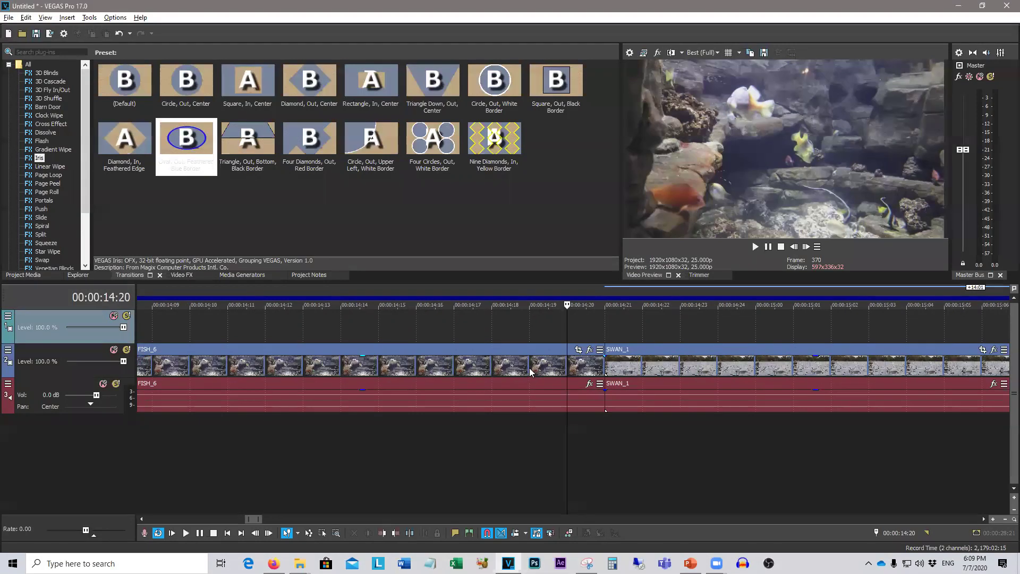
{"action": "left_click_drag", "start_coordinate": [680, 367], "coordinate": [761, 365]}
Step: Nudge the FISH_6 clip one frame later and one frame back
{"action": "left_click", "coordinate": [483, 370]}
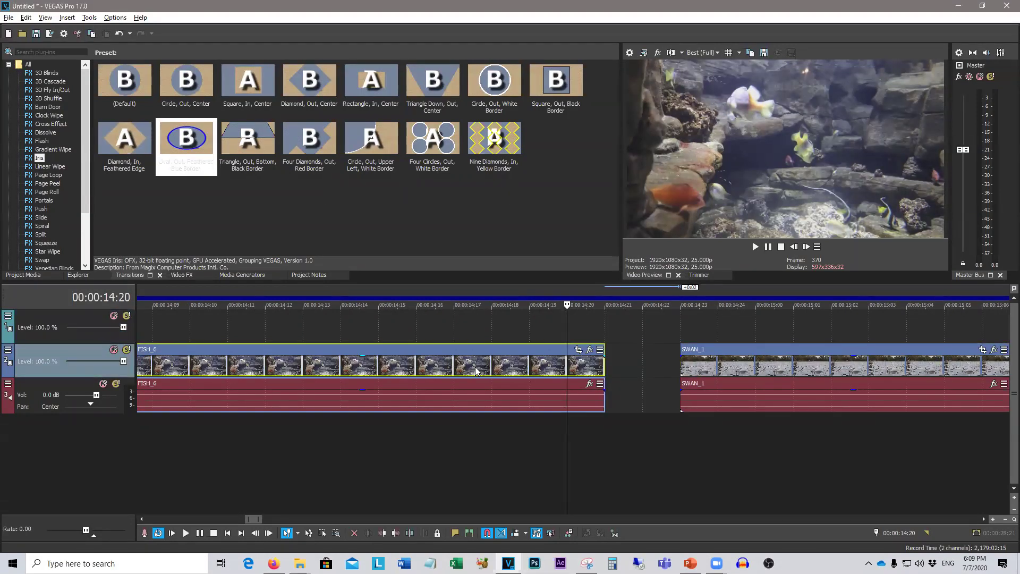
{"action": "key", "text": "KP_3"}
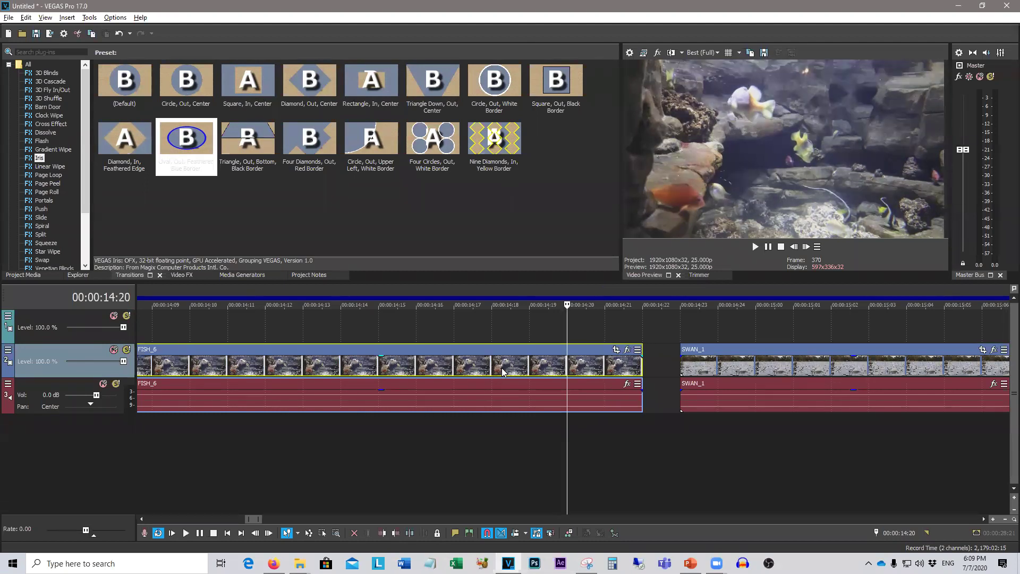
{"action": "key", "text": "KP_1"}
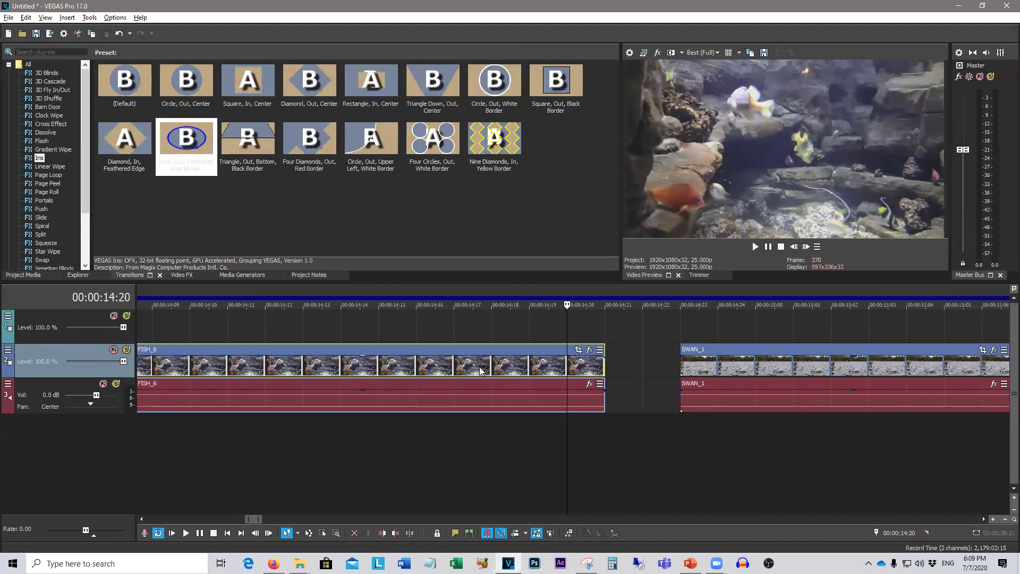
Step: Move the SWAN_1 clip two frames earlier to meet FISH_6, and mark the last four frames of FISH_6 as a time selection
{"action": "left_click_drag", "start_coordinate": [727, 360], "coordinate": [671, 365]}
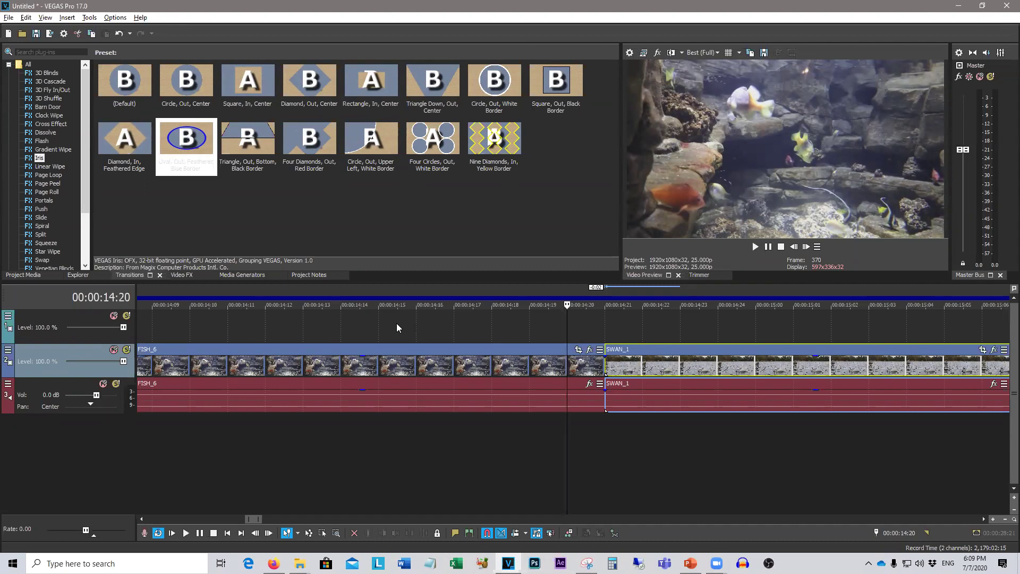
{"action": "left_click_drag", "start_coordinate": [455, 328], "coordinate": [606, 331]}
{"action": "scroll", "coordinate": [555, 333], "scroll_direction": "down", "scroll_amount": 5}
{"action": "scroll", "coordinate": [553, 331], "scroll_direction": "down", "scroll_amount": 10}
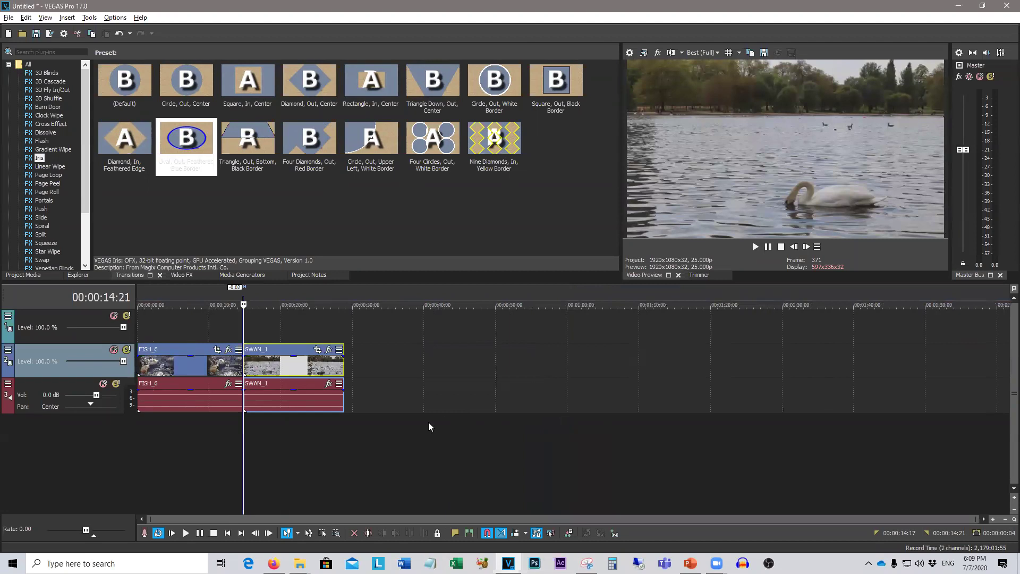
Step: Mark trial time selections over the SWAN_1 clip, the last about one second long, and examine the frames it spans
{"action": "left_click", "coordinate": [336, 460]}
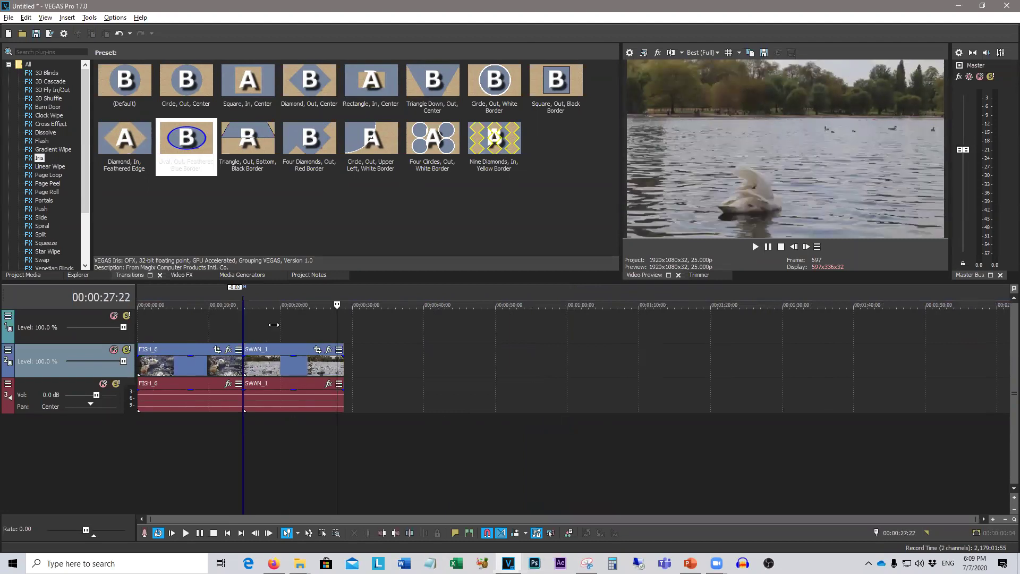
{"action": "left_click_drag", "start_coordinate": [255, 328], "coordinate": [289, 360]}
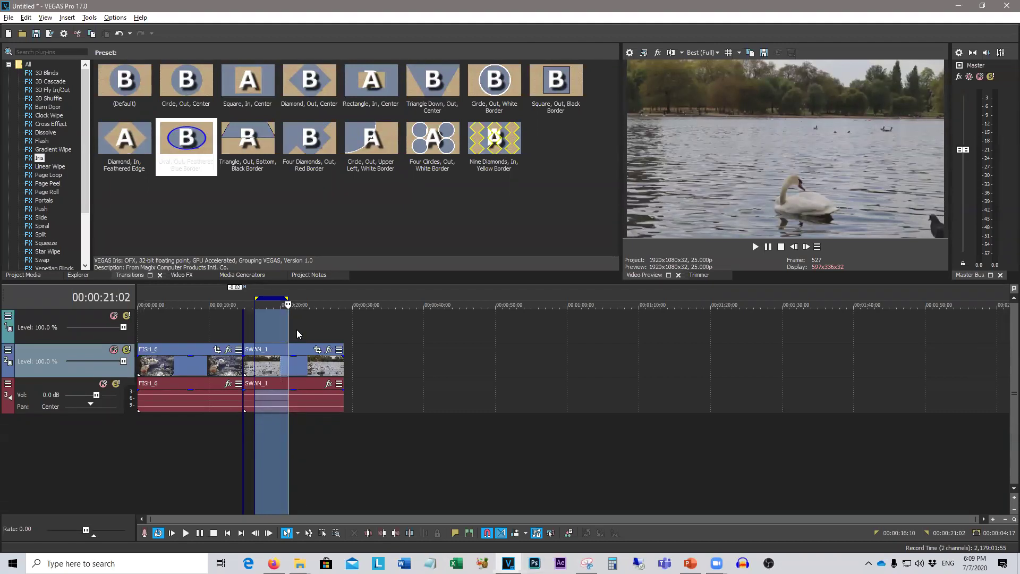
{"action": "left_click_drag", "start_coordinate": [297, 298], "coordinate": [306, 299]}
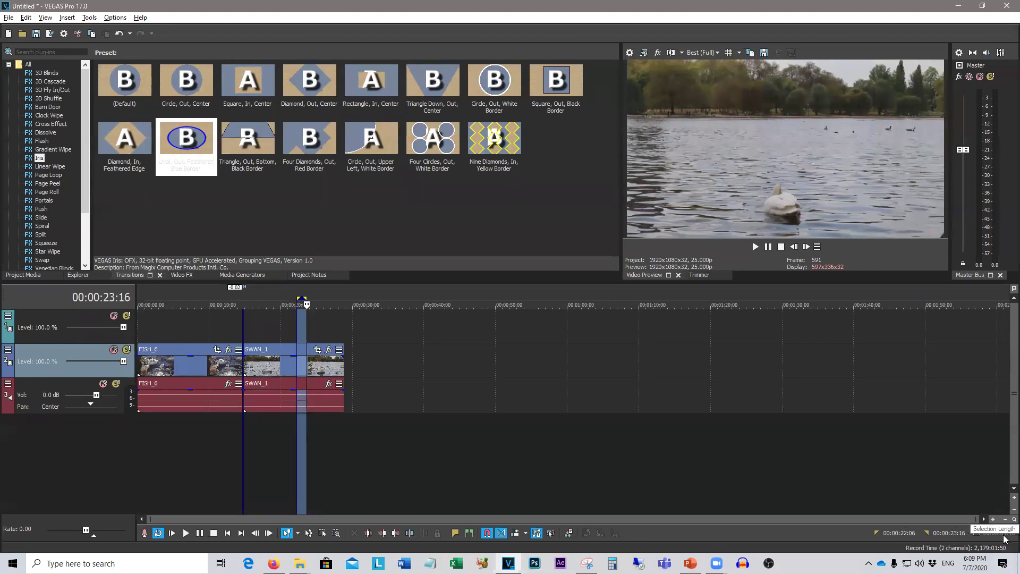
{"action": "scroll", "coordinate": [303, 360], "scroll_direction": "up", "scroll_amount": 3}
{"action": "left_click_drag", "start_coordinate": [419, 335], "coordinate": [434, 336]}
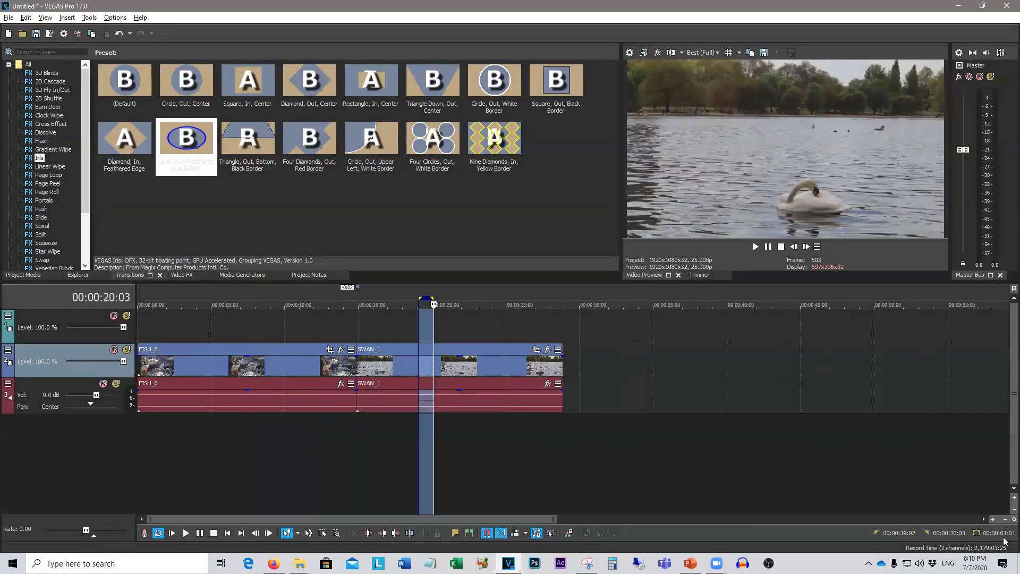
{"action": "scroll", "coordinate": [468, 401], "scroll_direction": "up", "scroll_amount": 8}
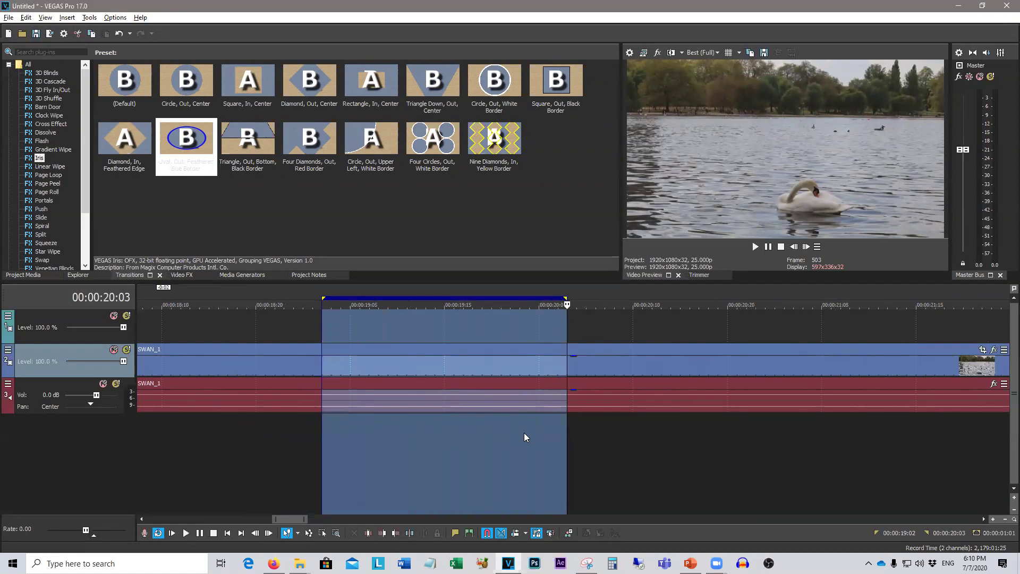
{"action": "scroll", "coordinate": [524, 433], "scroll_direction": "up", "scroll_amount": 3}
{"action": "scroll", "coordinate": [241, 333], "scroll_direction": "up", "scroll_amount": 2}
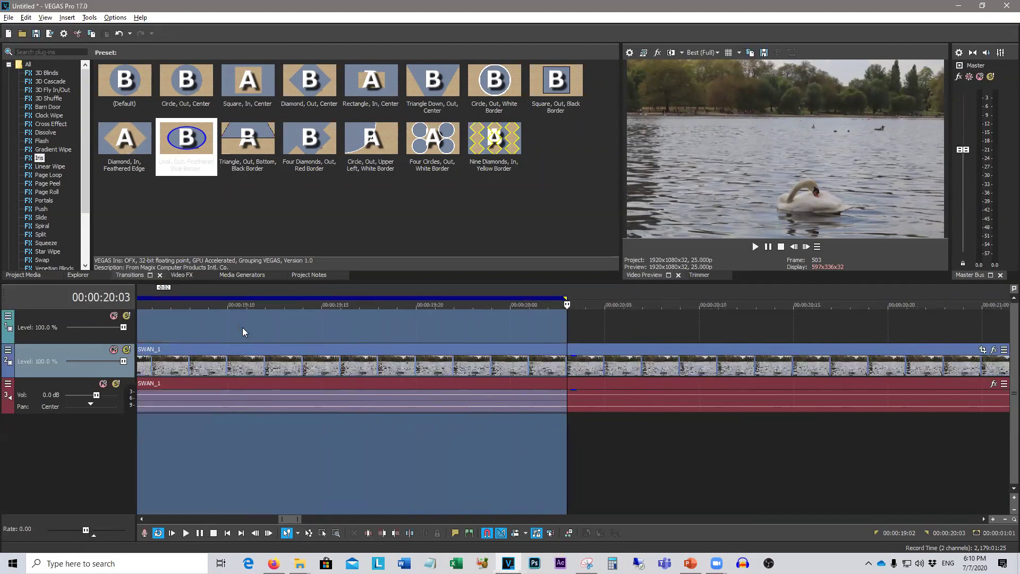
{"action": "scroll", "coordinate": [243, 328], "scroll_direction": "down", "scroll_amount": 2}
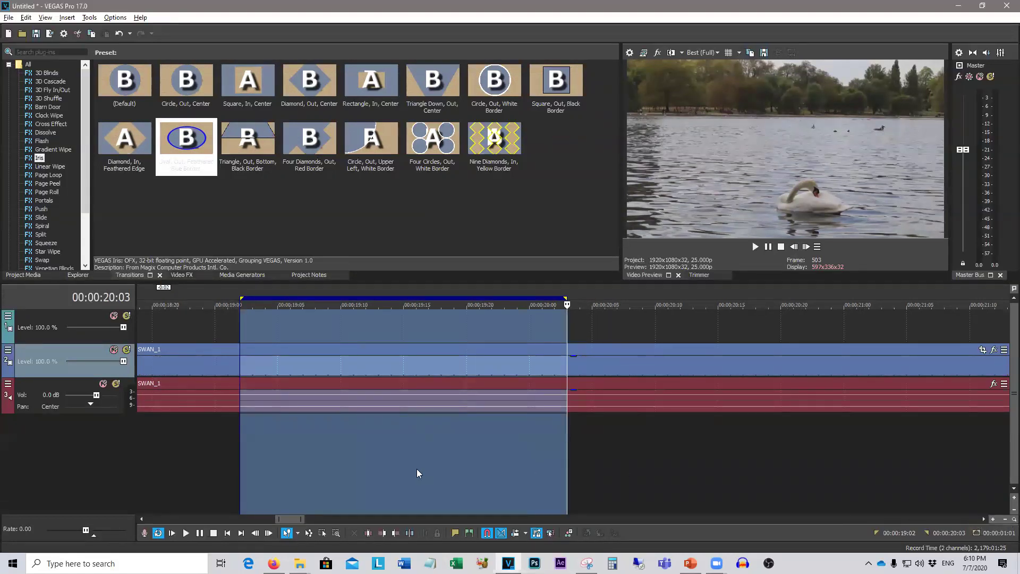
Step: Mark the last frame of FISH_6 as a time selection and split the clip at 00:00:14:20 to isolate that frame
{"action": "scroll", "coordinate": [328, 463], "scroll_direction": "down", "scroll_amount": 6}
{"action": "left_click", "coordinate": [408, 430]}
{"action": "scroll", "coordinate": [406, 427], "scroll_direction": "up", "scroll_amount": 5}
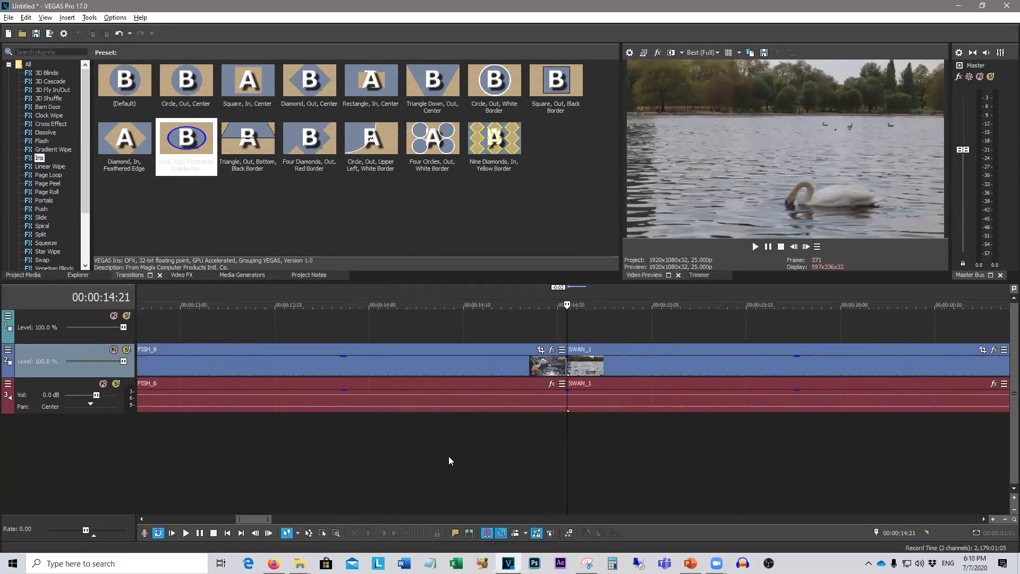
{"action": "scroll", "coordinate": [468, 463], "scroll_direction": "up", "scroll_amount": 3}
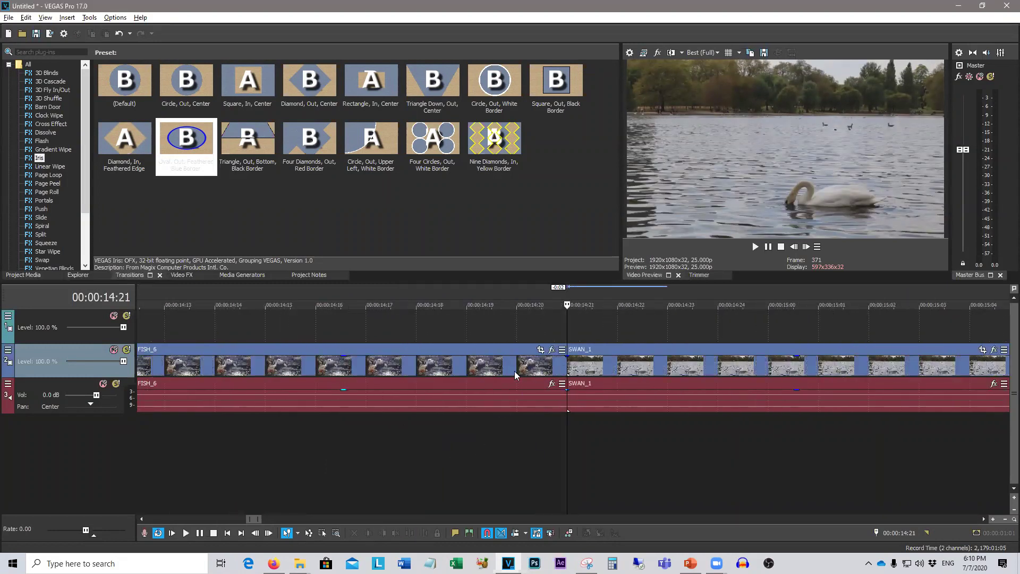
{"action": "left_click_drag", "start_coordinate": [519, 336], "coordinate": [567, 335]}
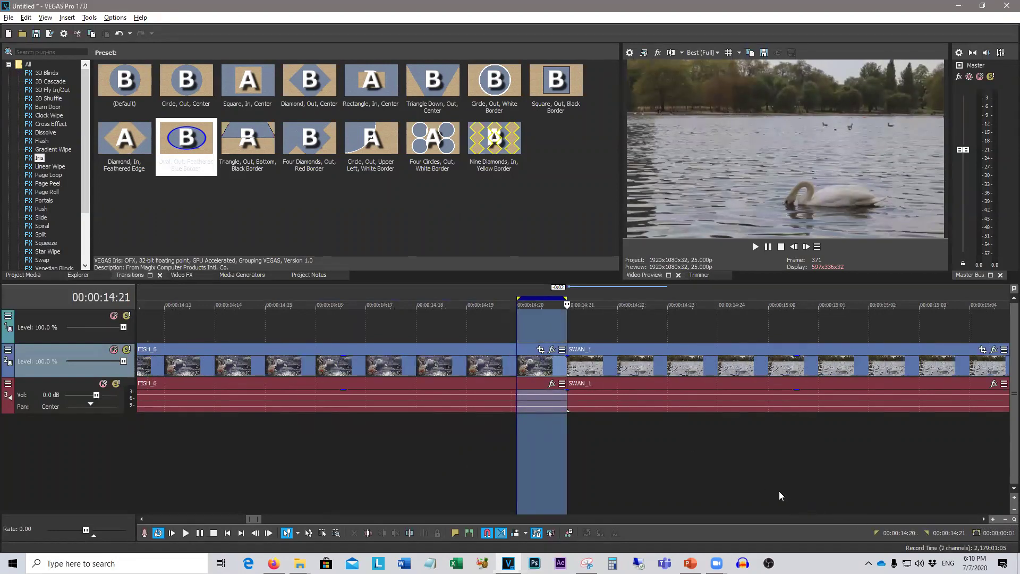
{"action": "left_click", "coordinate": [515, 455]}
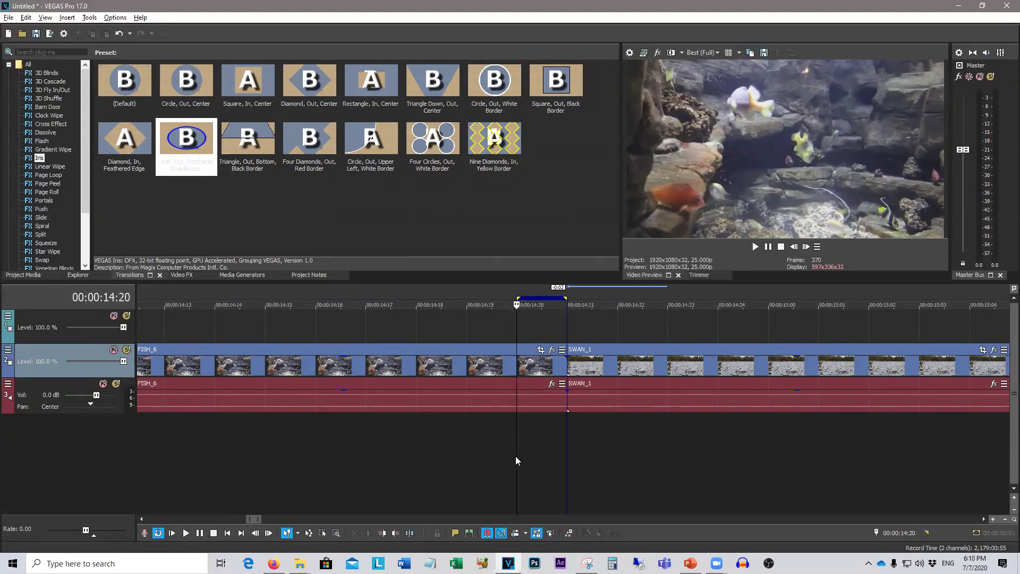
{"action": "key", "text": "s"}
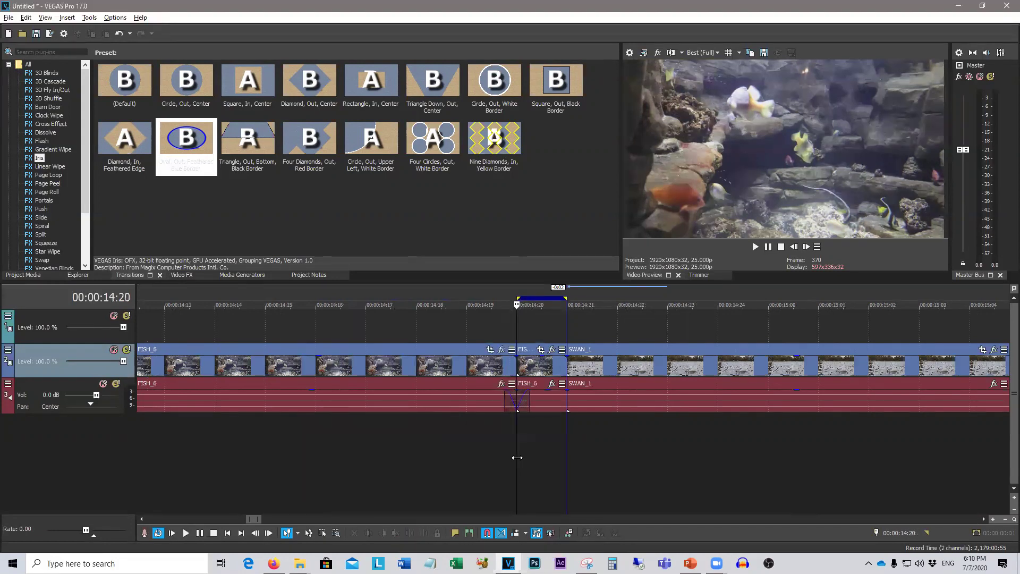
Step: Copy the isolated last frame of FISH_6 and paste it at 00:00:14:20 onto the empty video track above
{"action": "left_click", "coordinate": [537, 366]}
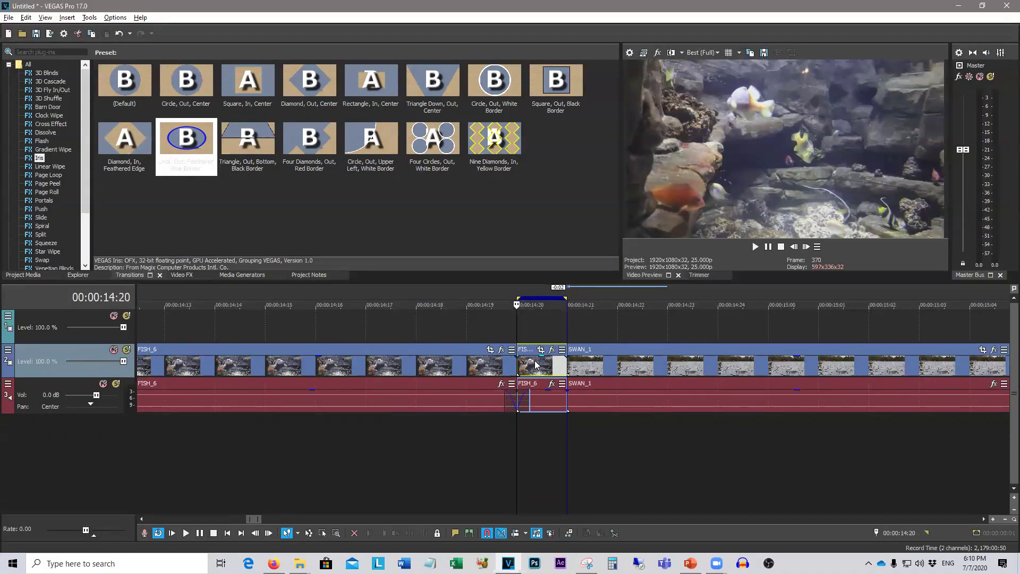
{"action": "right_click", "coordinate": [535, 364]}
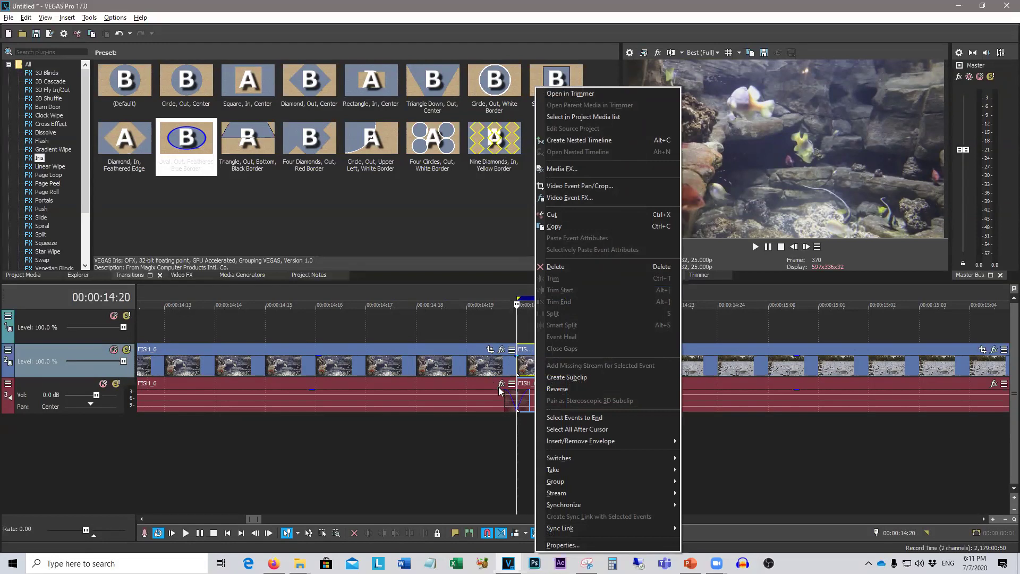
{"action": "left_click", "coordinate": [474, 477]}
{"action": "left_click", "coordinate": [533, 375]}
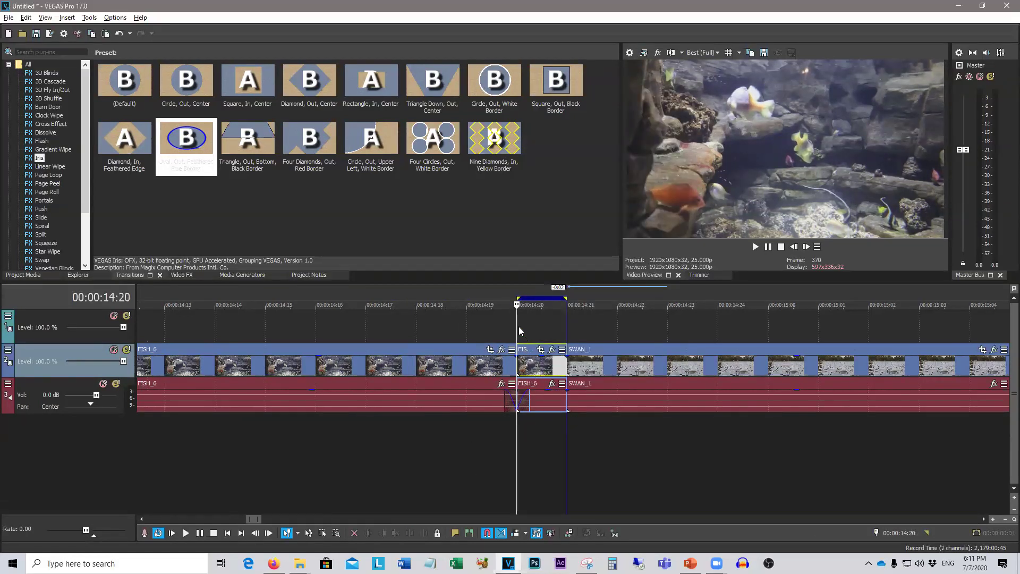
{"action": "left_click", "coordinate": [516, 326]}
{"action": "key", "text": "ctrl+v"}
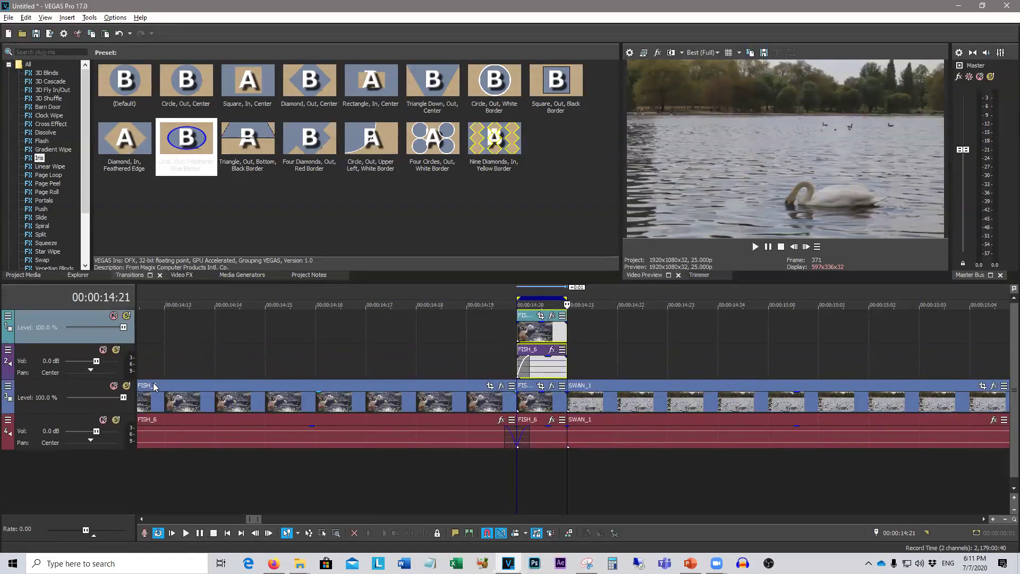
Step: Mute both audio tracks and reduce them to their minimum height
{"action": "left_click", "coordinate": [103, 350]}
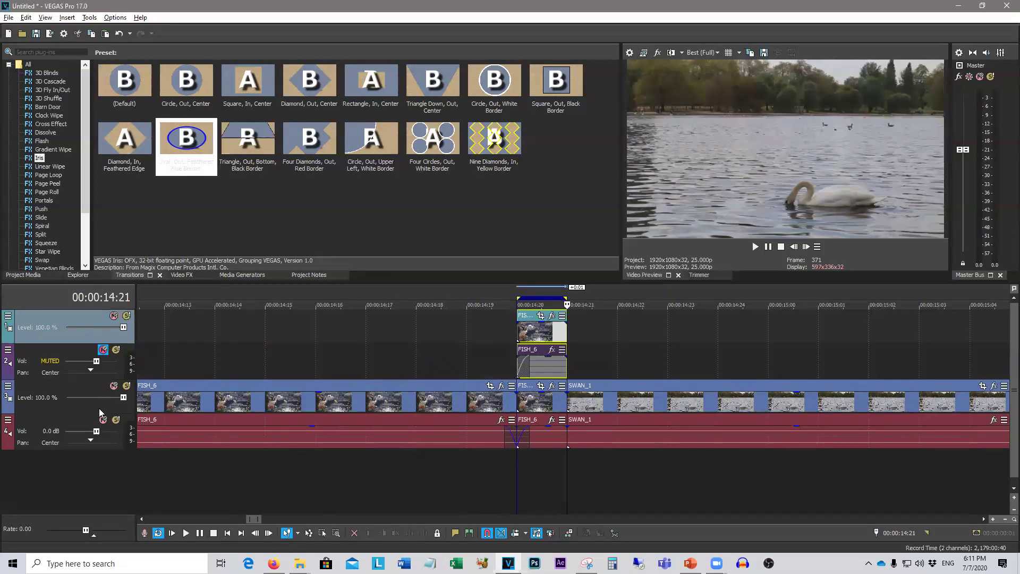
{"action": "left_click", "coordinate": [103, 420]}
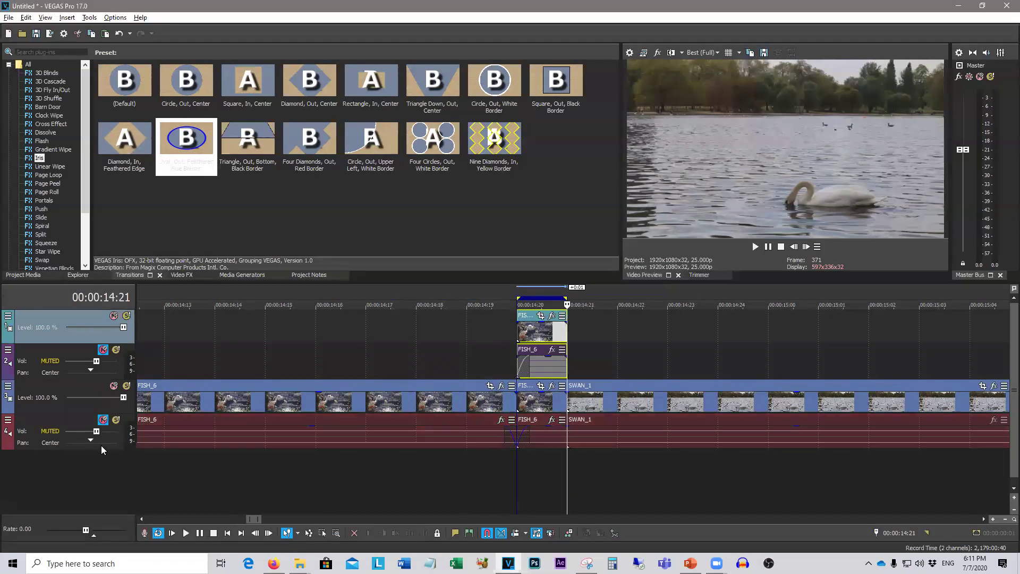
{"action": "left_click_drag", "start_coordinate": [101, 450], "coordinate": [101, 424]}
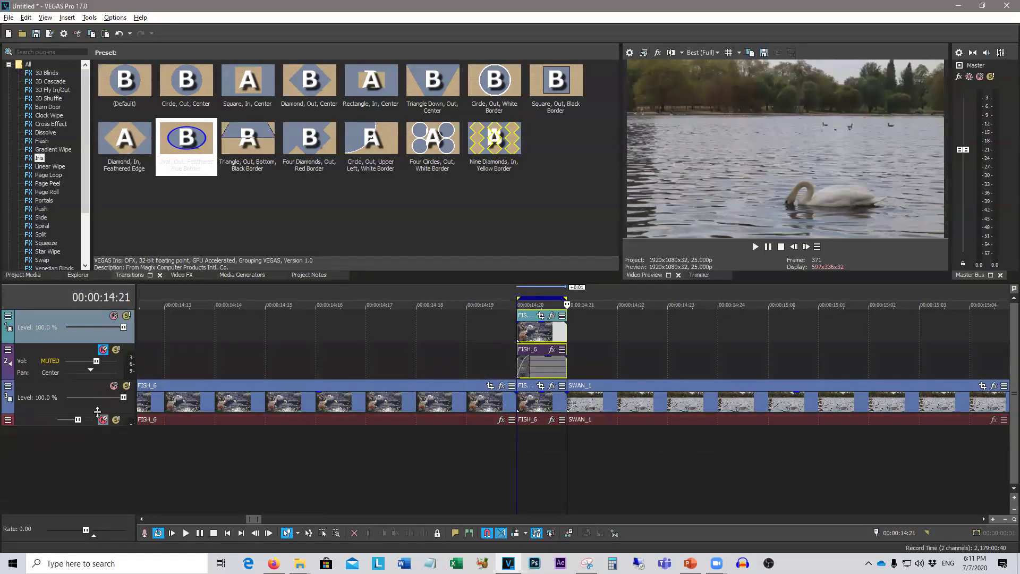
{"action": "left_click_drag", "start_coordinate": [99, 379], "coordinate": [103, 356]}
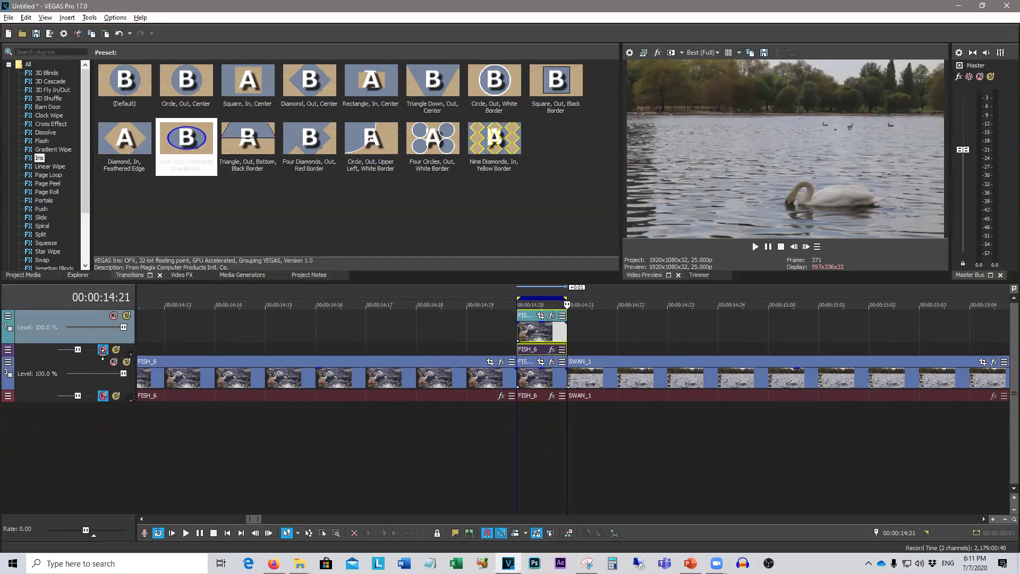
Step: Apply the Iris transition preset "Circle, Out, White Border" to the pasted FISH_6 frame on the upper video track
{"action": "left_click", "coordinate": [537, 336]}
{"action": "left_click", "coordinate": [543, 382]}
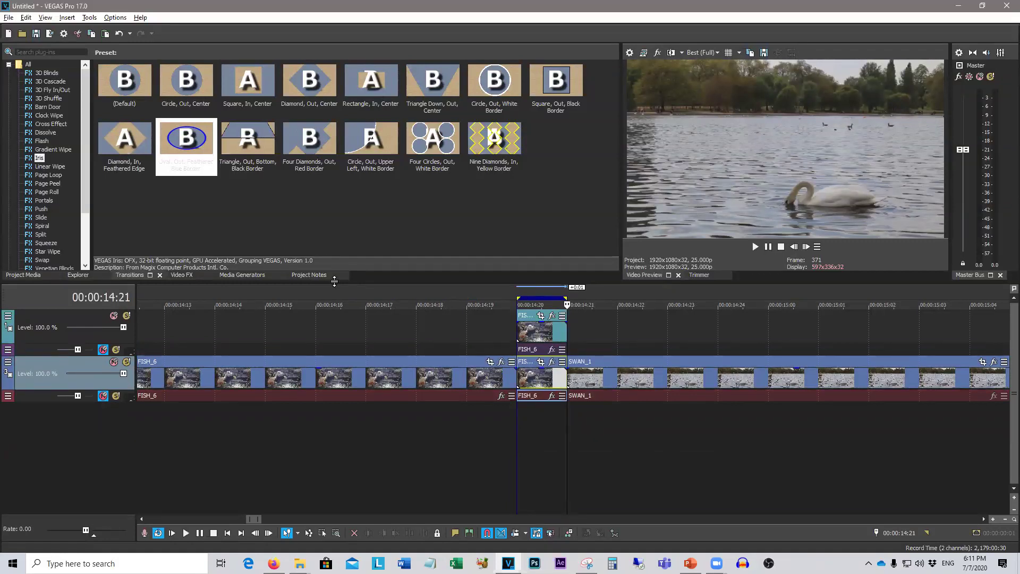
{"action": "mouse_move", "coordinate": [186, 142]}
{"action": "left_click_drag", "start_coordinate": [198, 146], "coordinate": [241, 139]}
{"action": "left_click", "coordinate": [498, 85]}
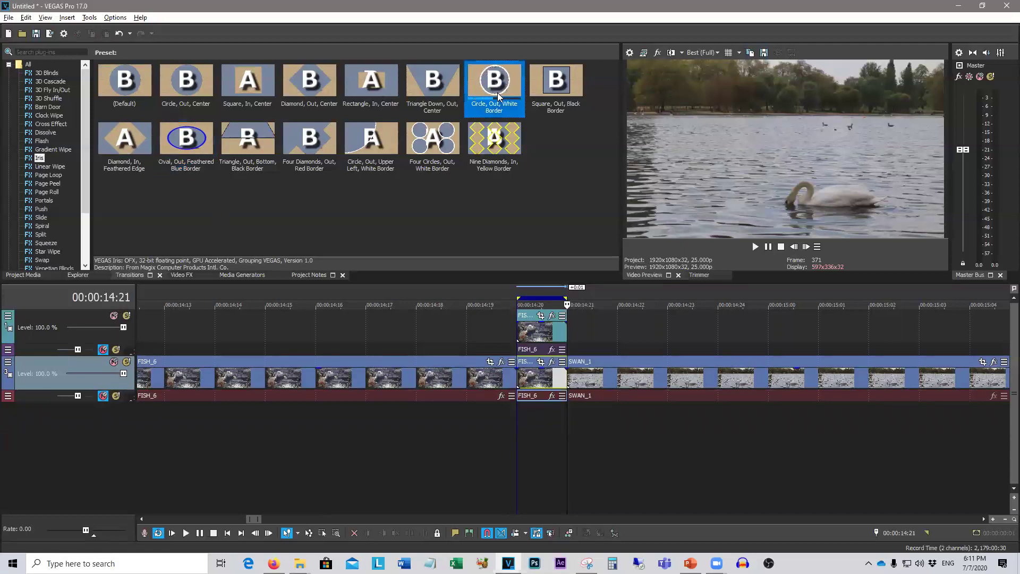
{"action": "left_click_drag", "start_coordinate": [499, 86], "coordinate": [566, 333]}
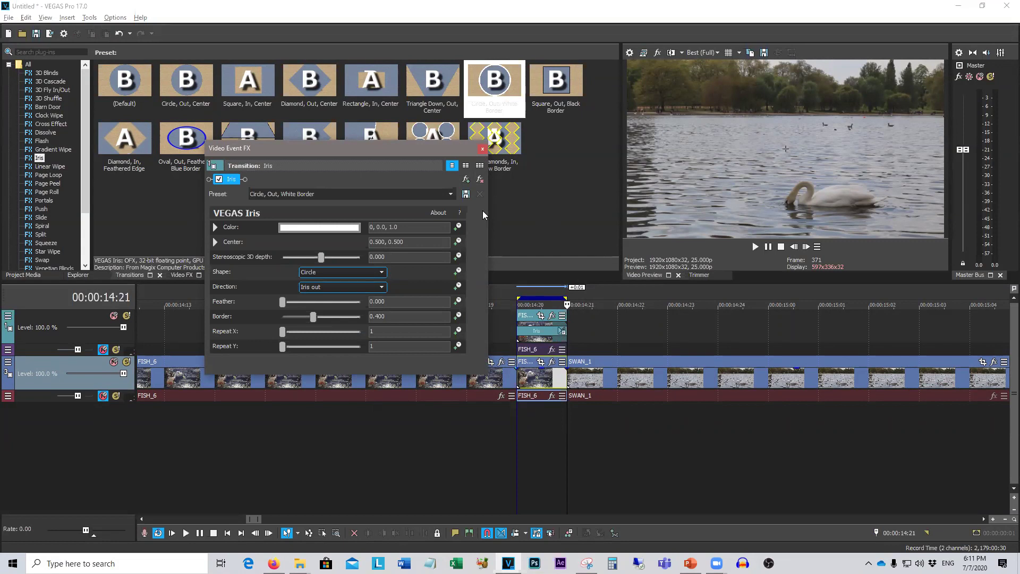
{"action": "left_click", "coordinate": [484, 150]}
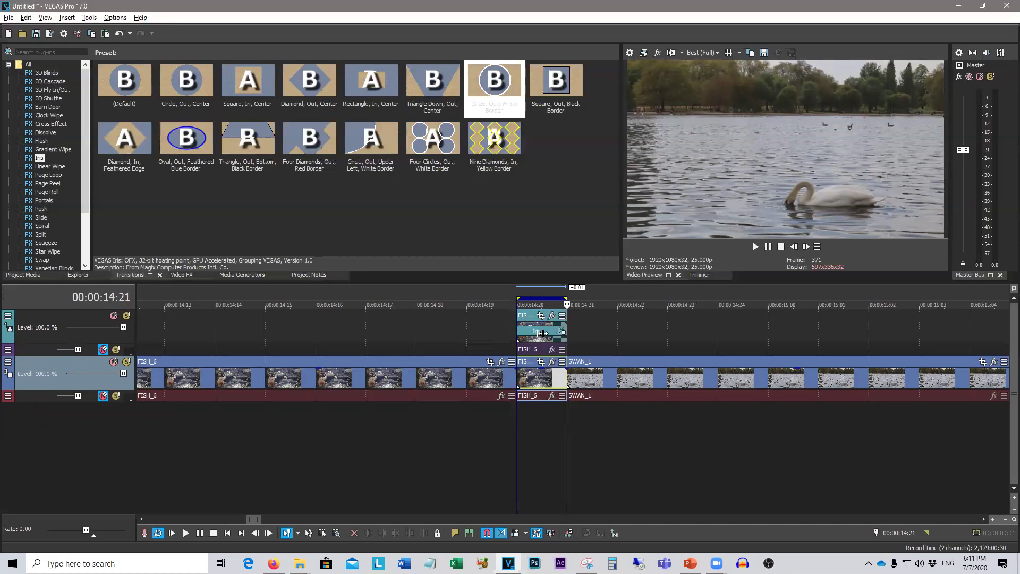
Step: Mark a time selection from 00:00:14:17 to 00:00:14:24 around the Iris frame and play it back
{"action": "left_click_drag", "start_coordinate": [363, 439], "coordinate": [711, 445]}
{"action": "key", "text": "space"}
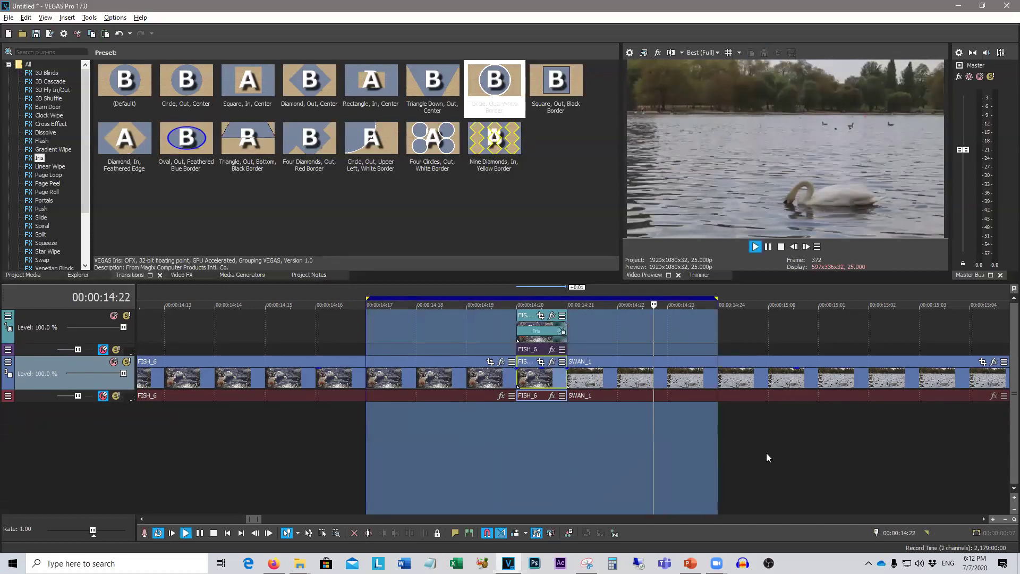
{"action": "scroll", "coordinate": [633, 434], "scroll_direction": "down", "scroll_amount": 5}
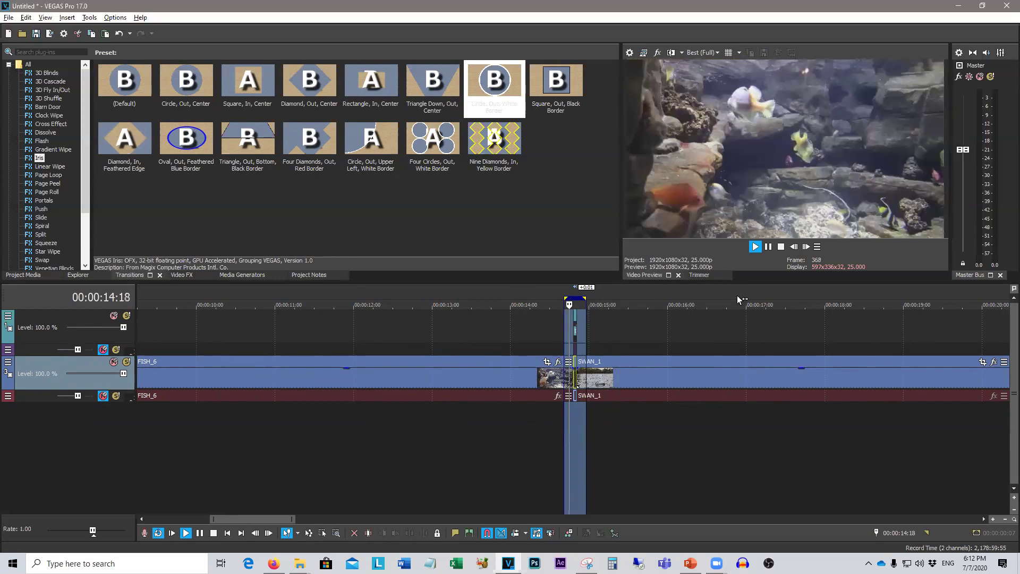
{"action": "left_click", "coordinate": [768, 246]}
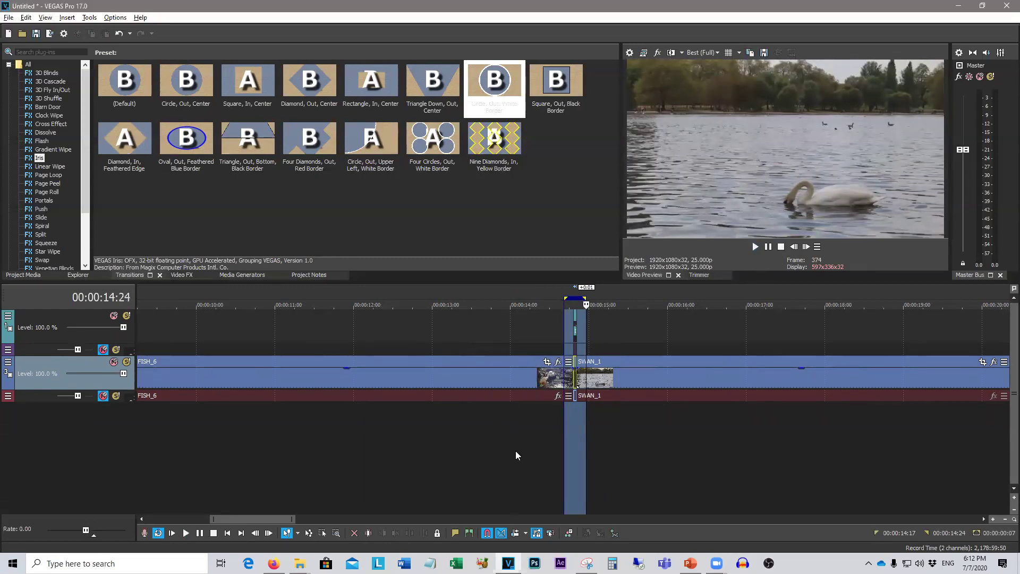
Step: Place the cursor at 00:00:14:20, the start of the pasted one-frame FISH_6 clip, and examine the Iris frame in the preview
{"action": "scroll", "coordinate": [516, 451], "scroll_direction": "up", "scroll_amount": 6}
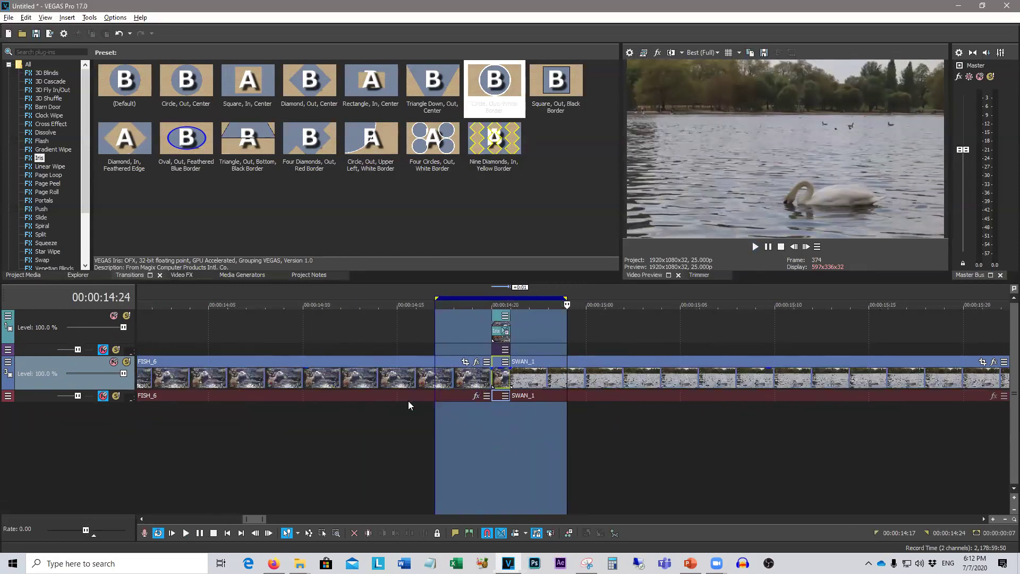
{"action": "scroll", "coordinate": [403, 342], "scroll_direction": "down", "scroll_amount": 10}
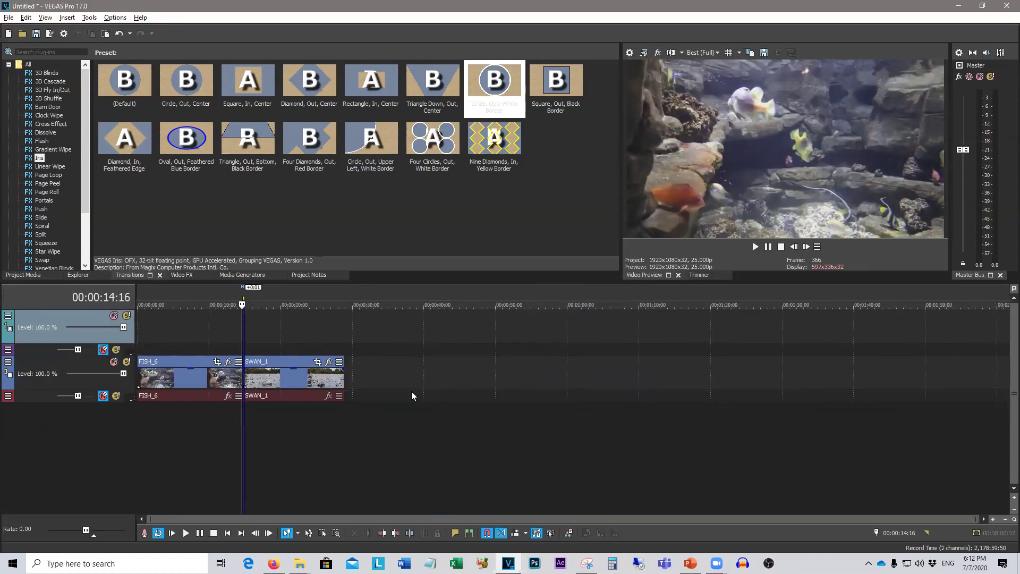
{"action": "scroll", "coordinate": [270, 468], "scroll_direction": "up", "scroll_amount": 15}
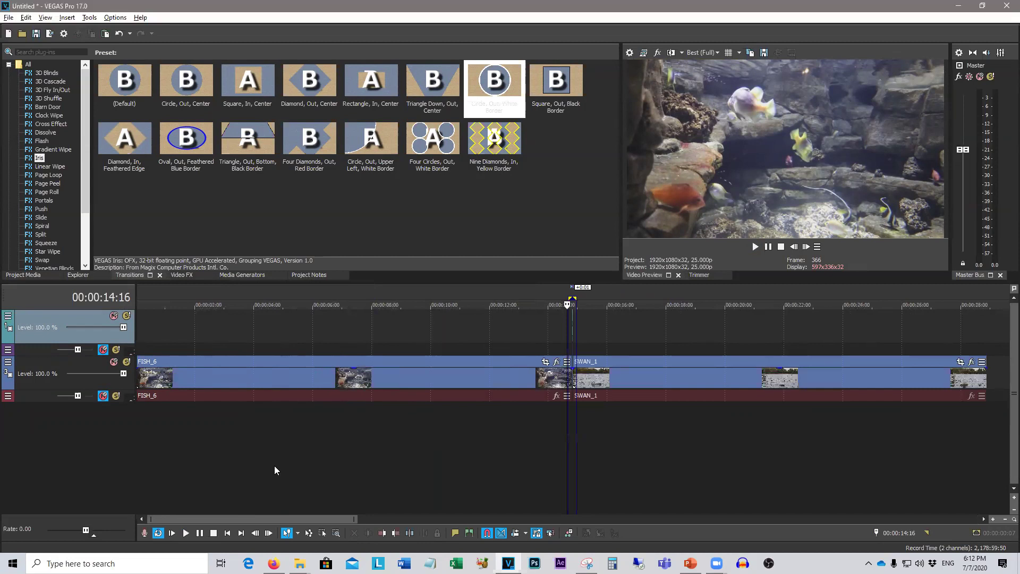
{"action": "scroll", "coordinate": [465, 444], "scroll_direction": "up", "scroll_amount": 4}
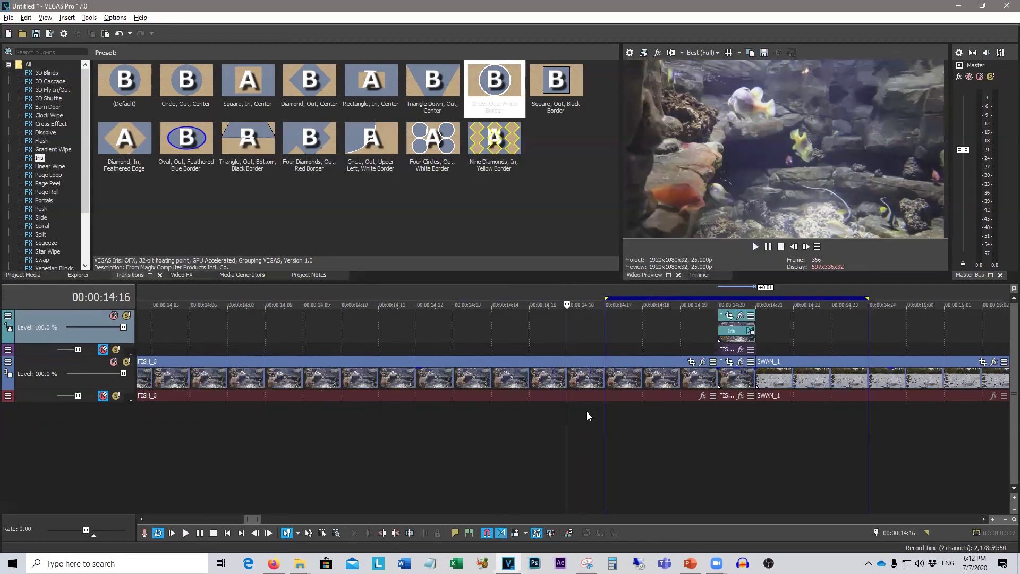
{"action": "left_click", "coordinate": [724, 350]}
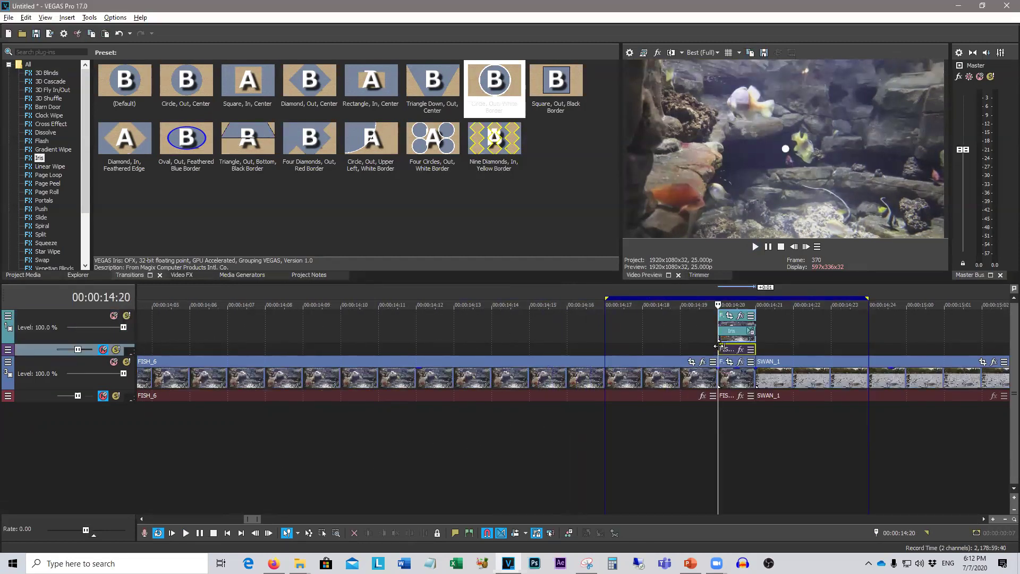
{"action": "scroll", "coordinate": [707, 351], "scroll_direction": "up", "scroll_amount": 4}
{"action": "scroll", "coordinate": [633, 361], "scroll_direction": "down", "scroll_amount": 5}
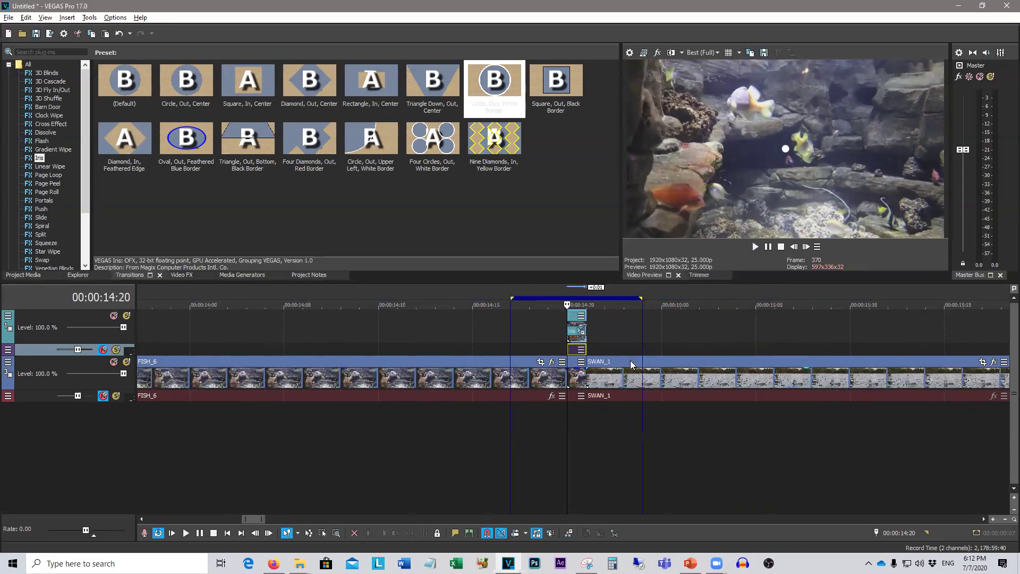
Step: Remove the one-frame Iris clip from the upper video track and undo the split of FISH_6 at 00:00:14:20
{"action": "left_click", "coordinate": [573, 340]}
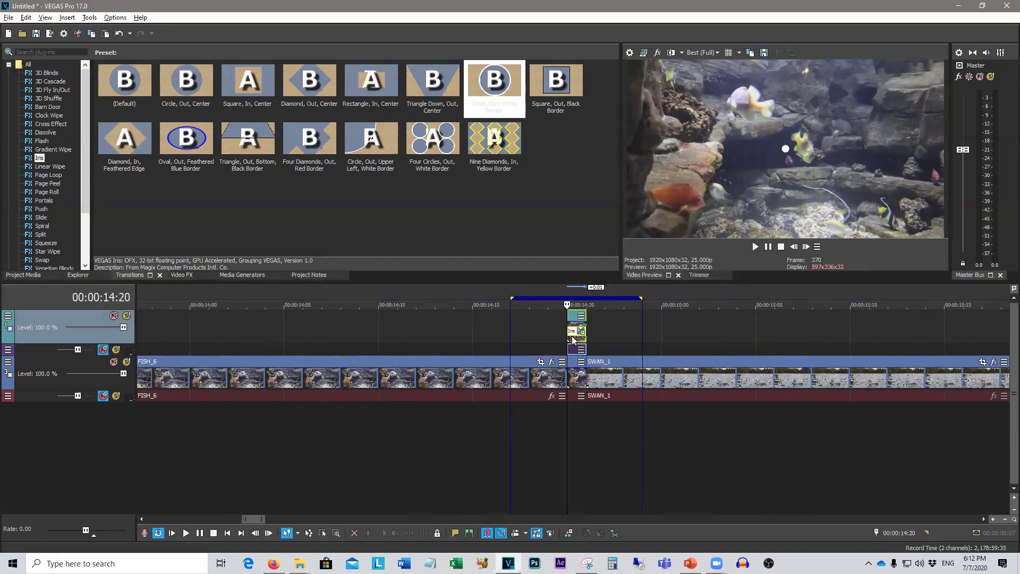
{"action": "key", "text": "Delete"}
{"action": "key", "text": "ctrl+z"}
{"action": "left_click", "coordinate": [586, 415]}
{"action": "left_click", "coordinate": [619, 414]}
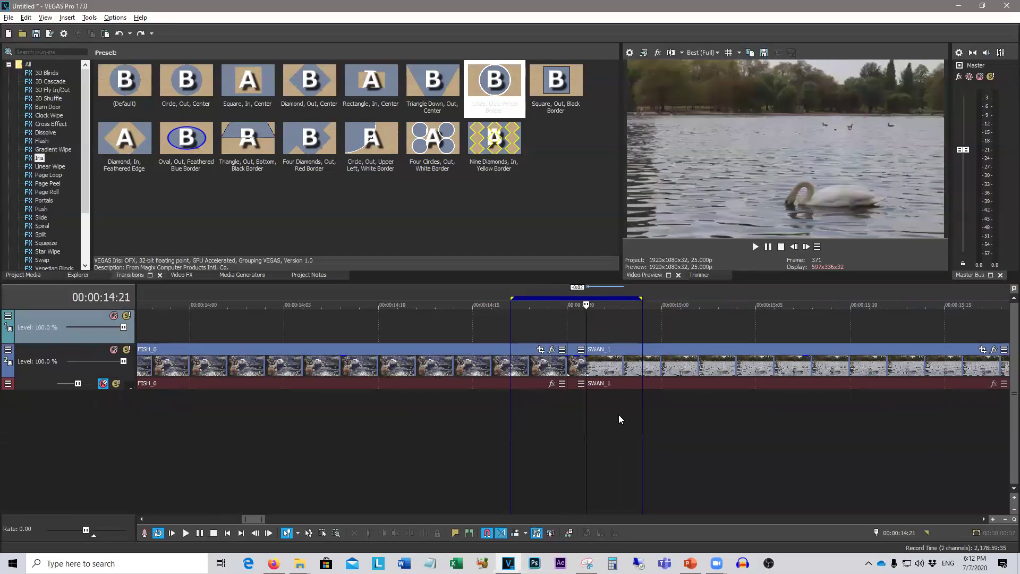
{"action": "left_click", "coordinate": [567, 431]}
{"action": "scroll", "coordinate": [471, 425], "scroll_direction": "down", "scroll_amount": 2}
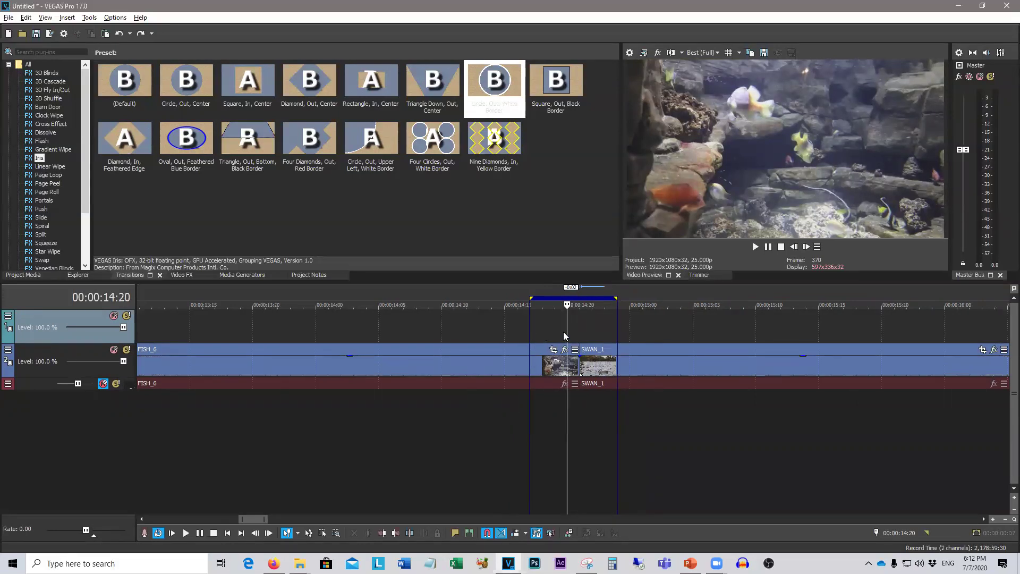
Step: Split off the last three frames of FISH_6 at 00:00:14:18 and paste a copy onto the upper video track at 00:00:14:17
{"action": "left_click", "coordinate": [578, 331]}
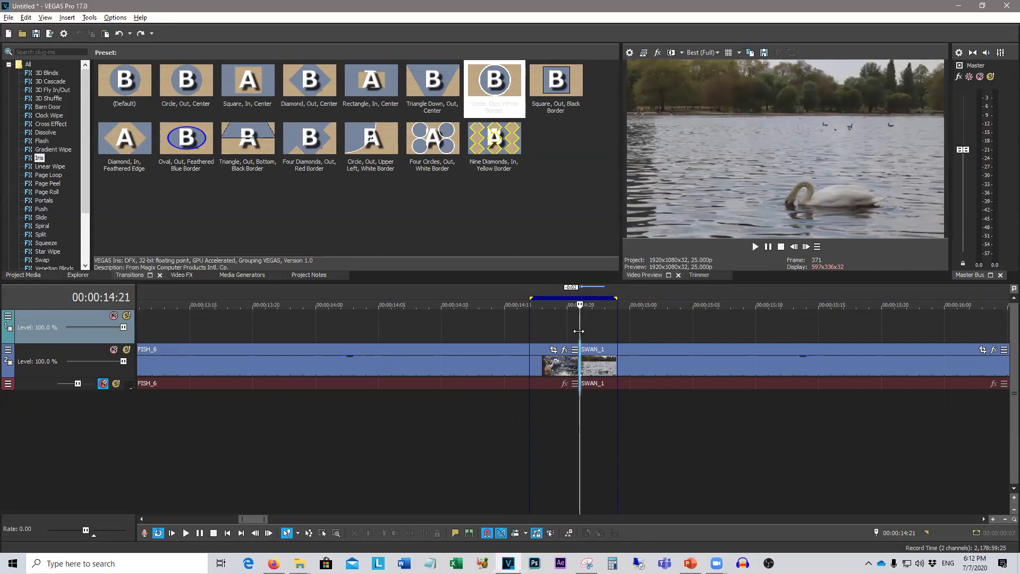
{"action": "left_click", "coordinate": [540, 334]}
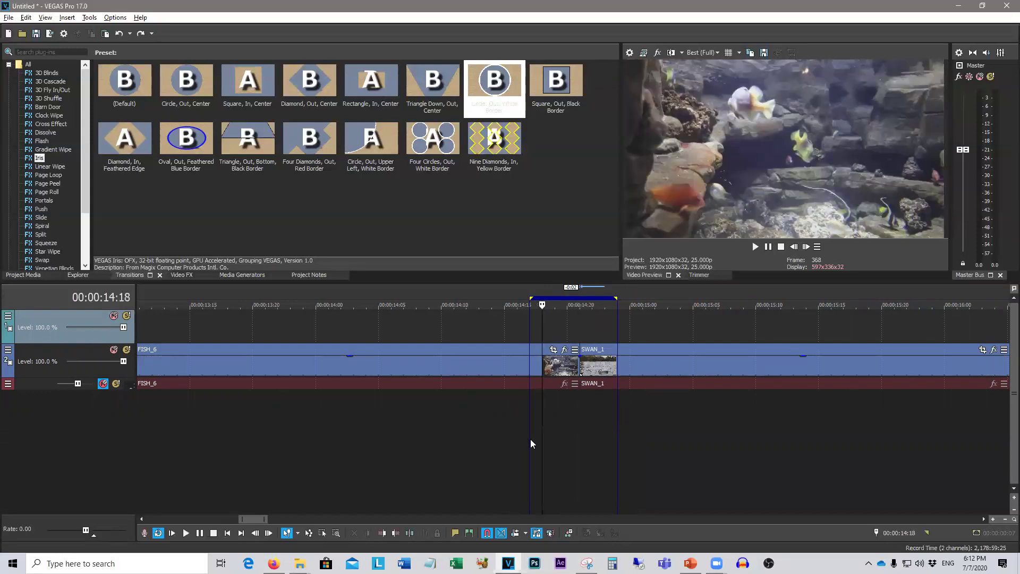
{"action": "key", "text": "s"}
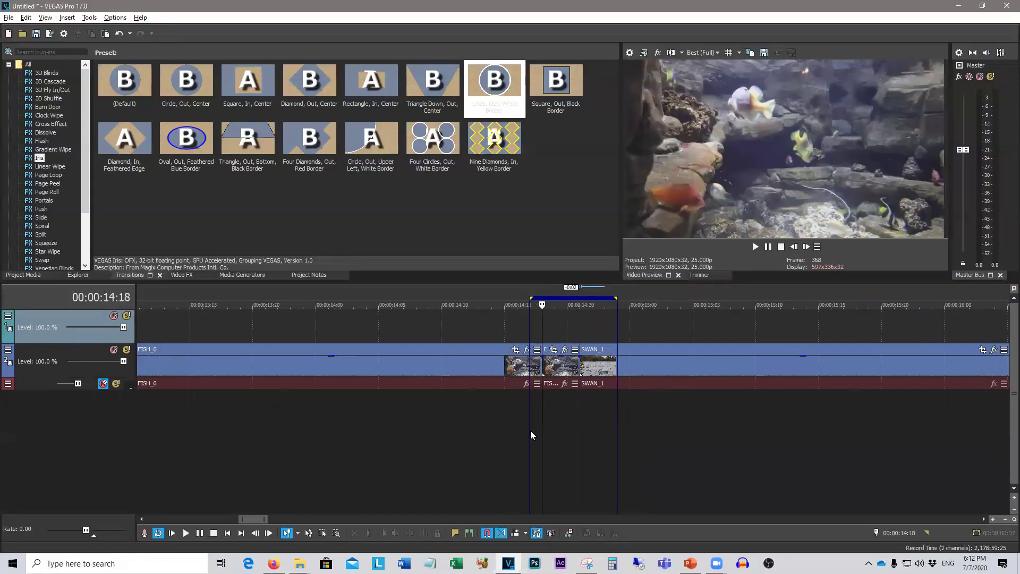
{"action": "left_click", "coordinate": [569, 371]}
{"action": "left_click", "coordinate": [528, 317]}
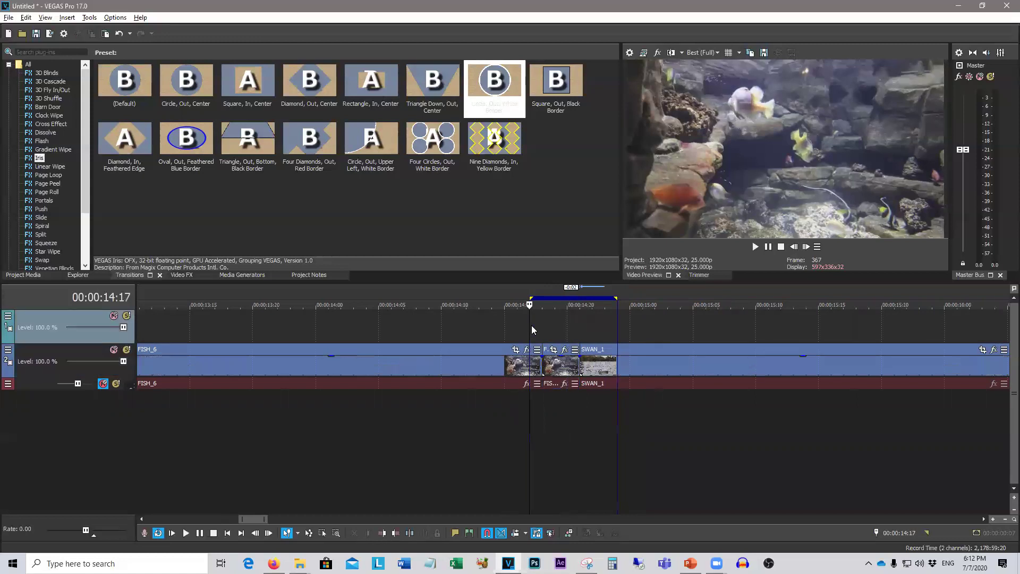
{"action": "key", "text": "ctrl+v"}
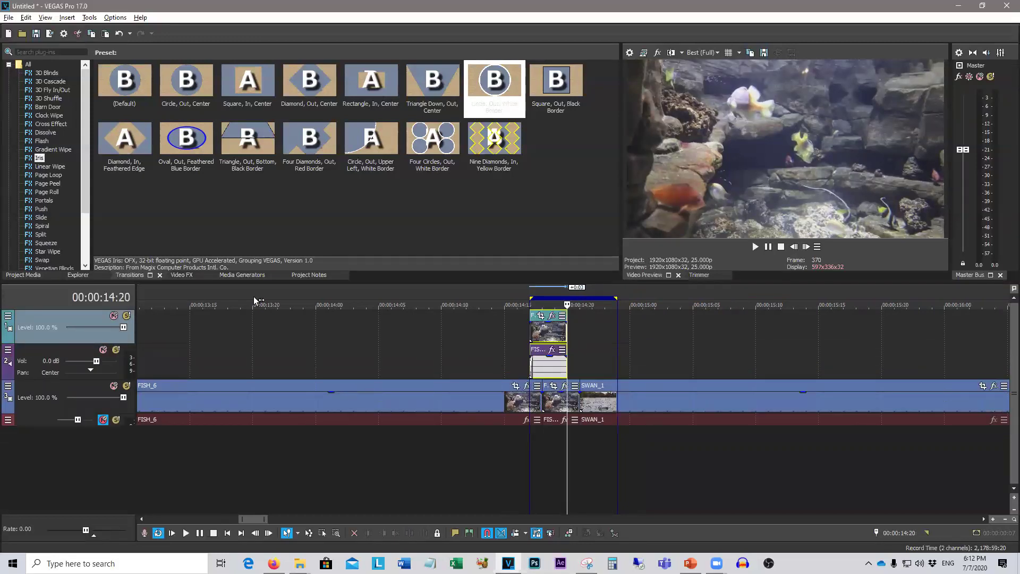
Step: Apply the Iris preset "Circle, Out, White Border" to the end of the three-frame FISH_6 copy and play it back
{"action": "left_click_drag", "start_coordinate": [494, 86], "coordinate": [566, 332]}
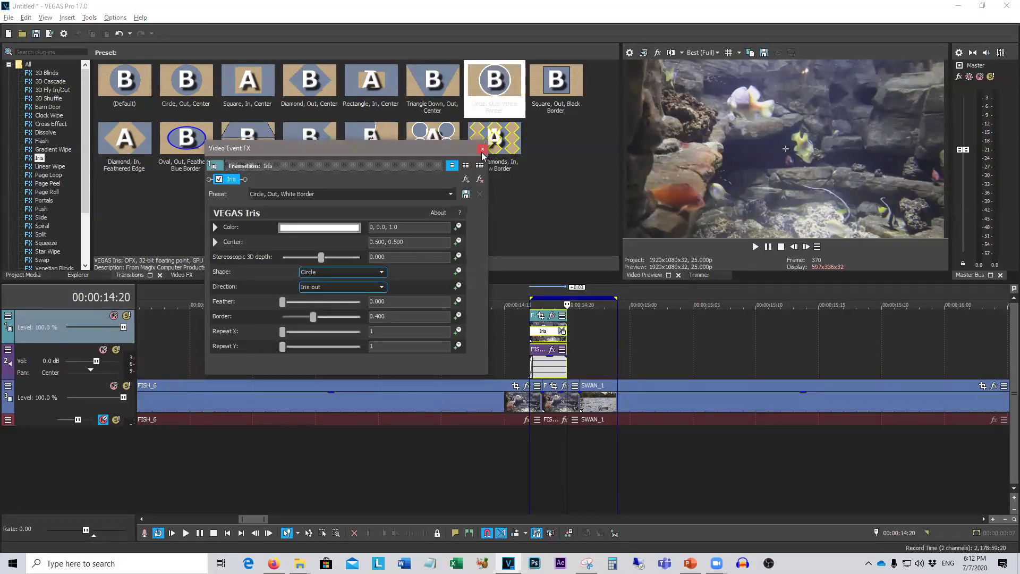
{"action": "left_click", "coordinate": [482, 149]}
{"action": "key", "text": "space"}
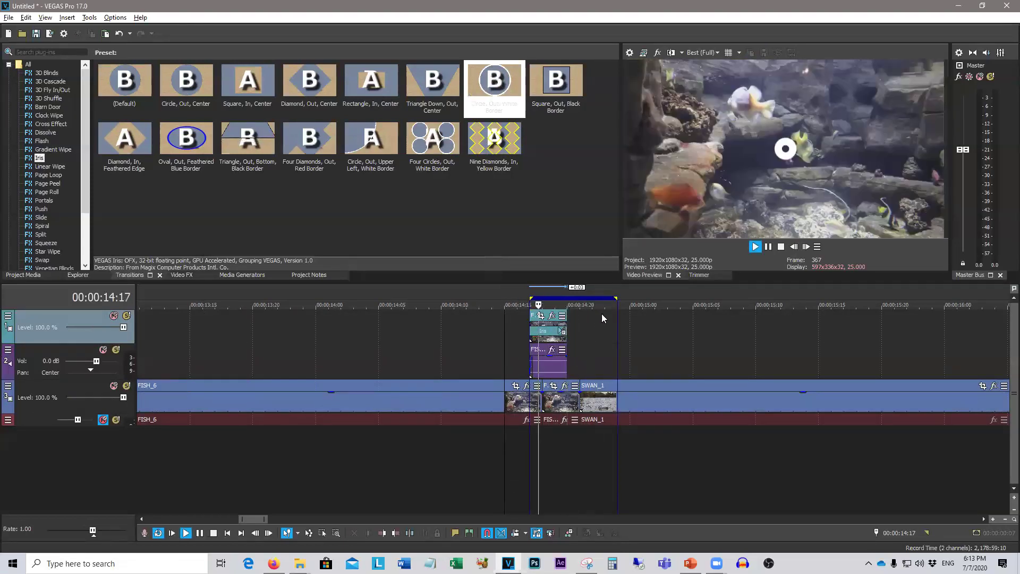
{"action": "left_click", "coordinate": [781, 248]}
Step: Undo the three-frame Iris clip and the split of FISH_6, and place SWAN_1 directly against the end of FISH_6
{"action": "left_click", "coordinate": [545, 367]}
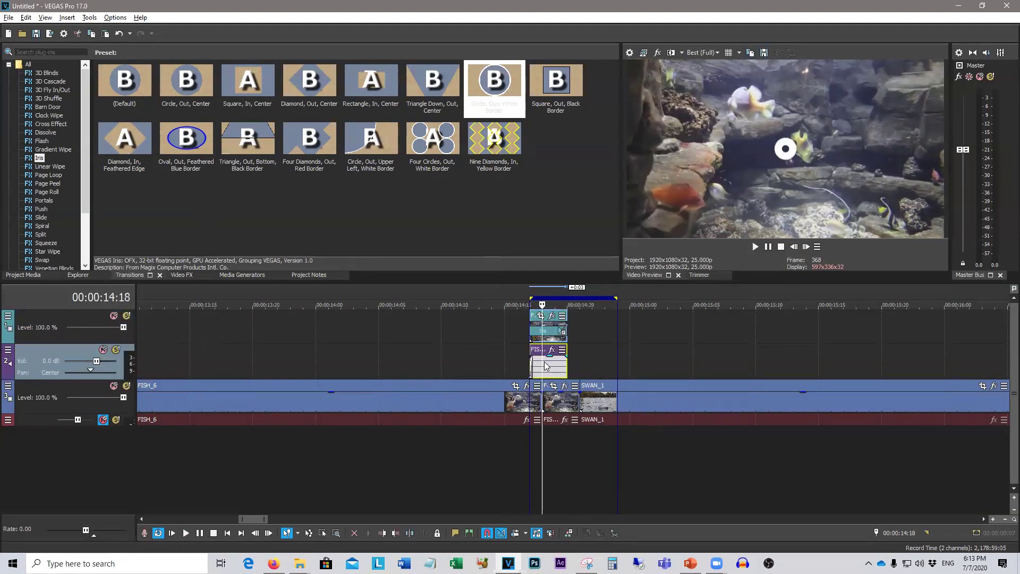
{"action": "key", "text": "ctrl+z"}
{"action": "key", "text": "ctrl+z"}
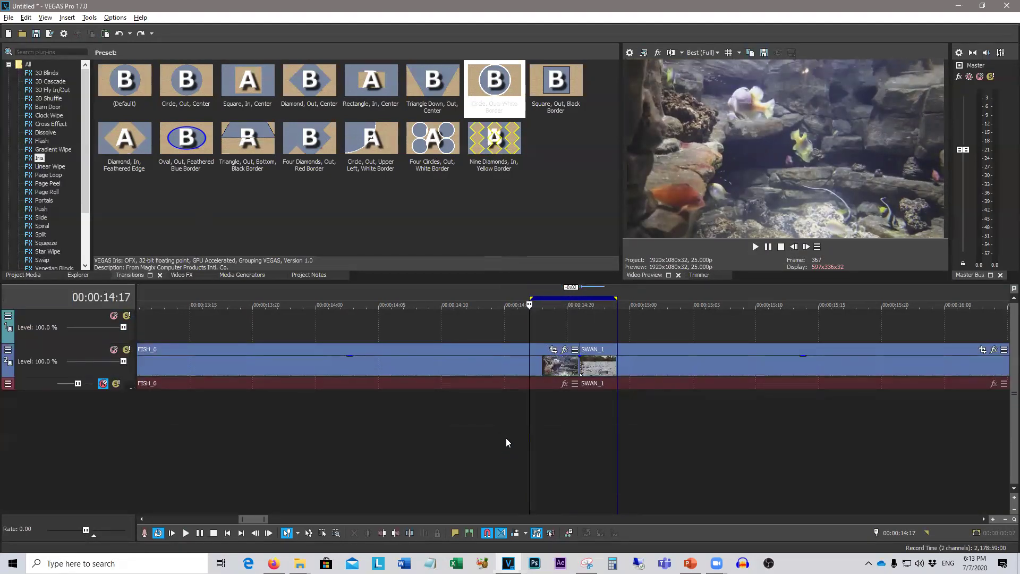
{"action": "left_click", "coordinate": [478, 408]}
{"action": "key", "text": "ctrl+z"}
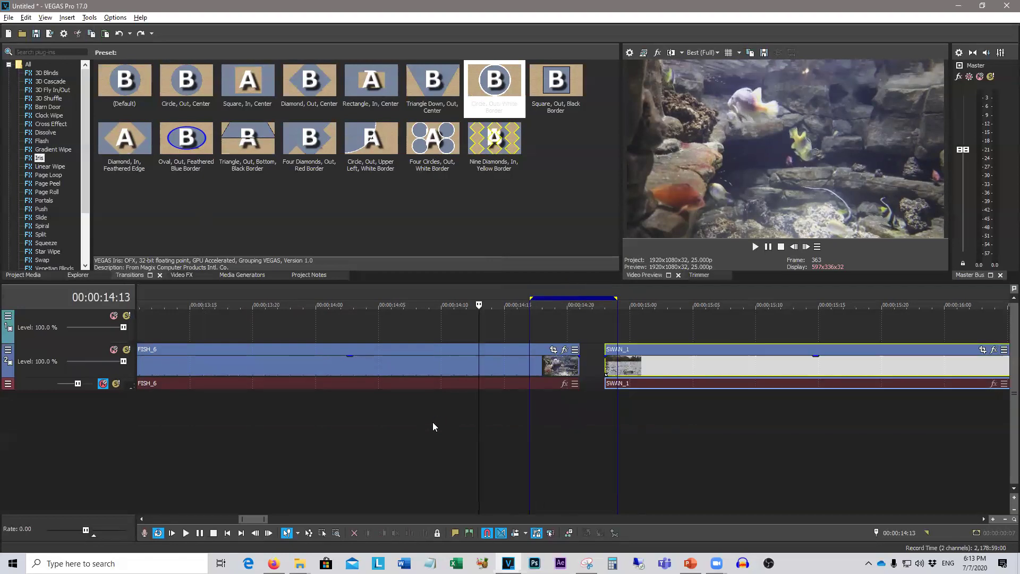
{"action": "left_click_drag", "start_coordinate": [643, 363], "coordinate": [622, 363]}
Step: Mark a time selection from 00:00:13:03 to 00:00:14:21 over the end of FISH_6 and split the clip at 00:00:13:03
{"action": "scroll", "coordinate": [511, 399], "scroll_direction": "down", "scroll_amount": 8}
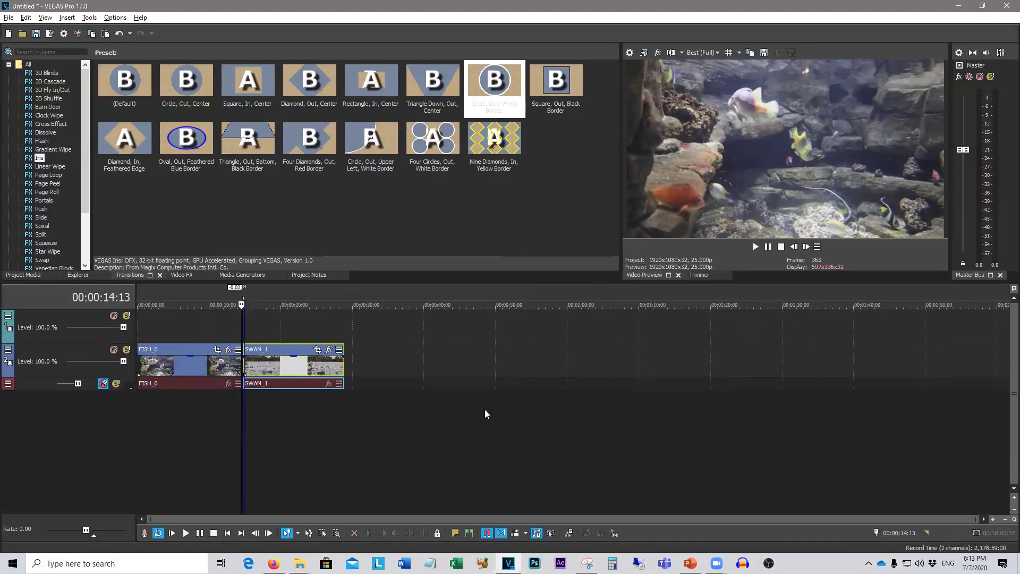
{"action": "scroll", "coordinate": [249, 465], "scroll_direction": "up", "scroll_amount": 1}
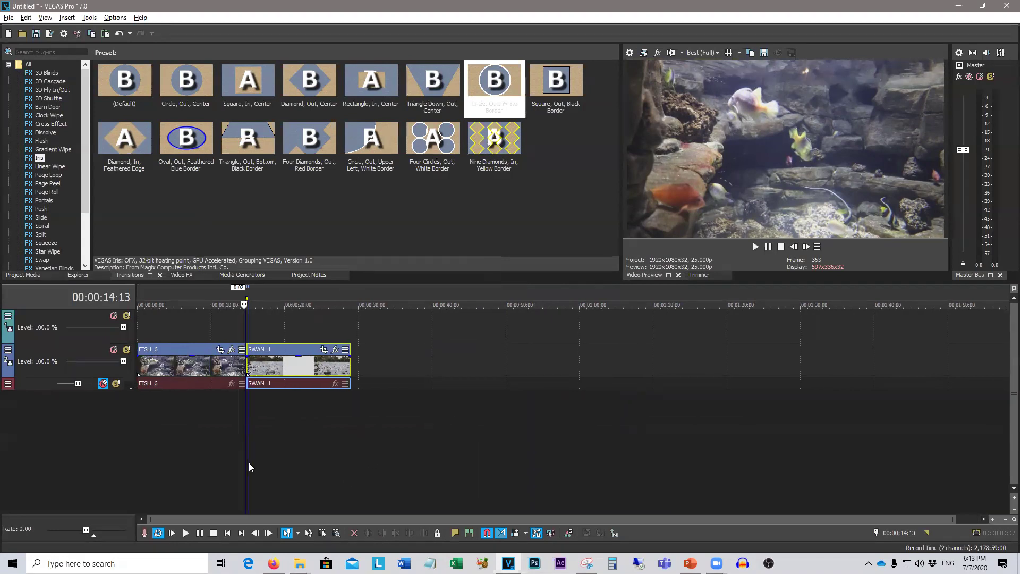
{"action": "scroll", "coordinate": [265, 460], "scroll_direction": "up", "scroll_amount": 6}
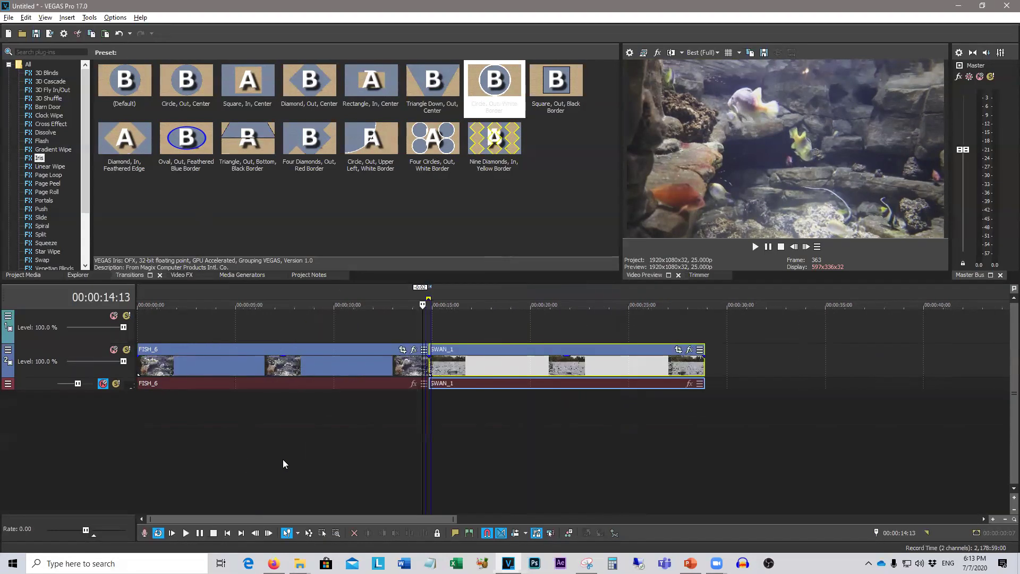
{"action": "left_click", "coordinate": [533, 412]}
{"action": "left_click", "coordinate": [432, 435]}
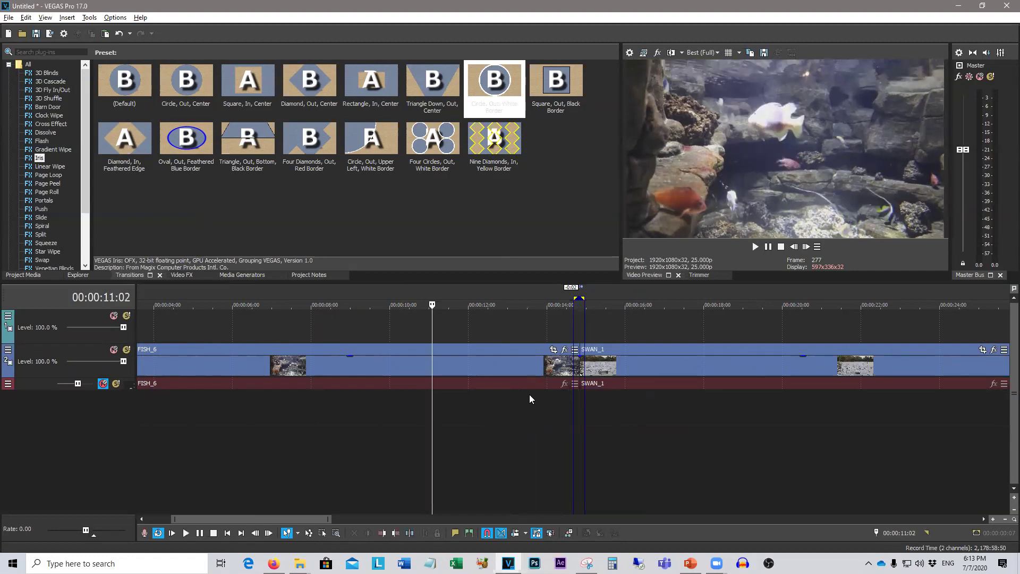
{"action": "left_click_drag", "start_coordinate": [511, 400], "coordinate": [577, 412]}
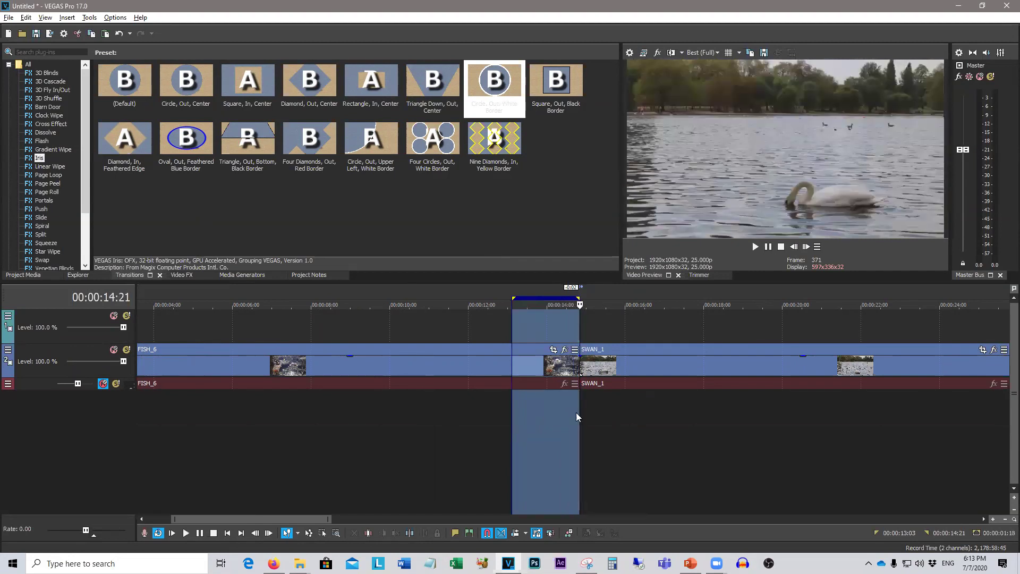
{"action": "left_click", "coordinate": [512, 431]}
{"action": "key", "text": "s"}
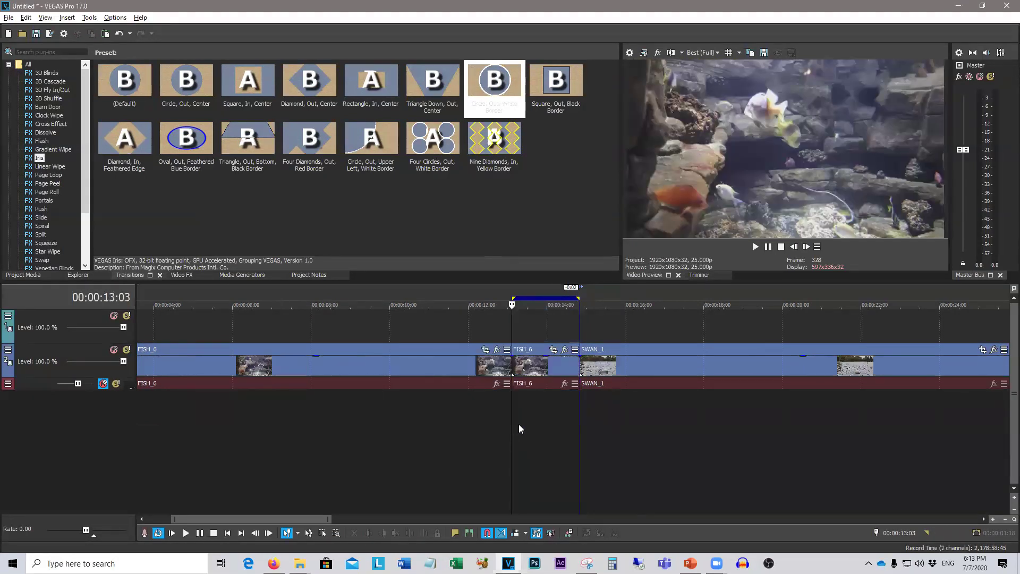
Step: Copy the split-off end piece of FISH_6 onto the upper video track at 00:00:13:03 and play back the selection
{"action": "left_click", "coordinate": [536, 365]}
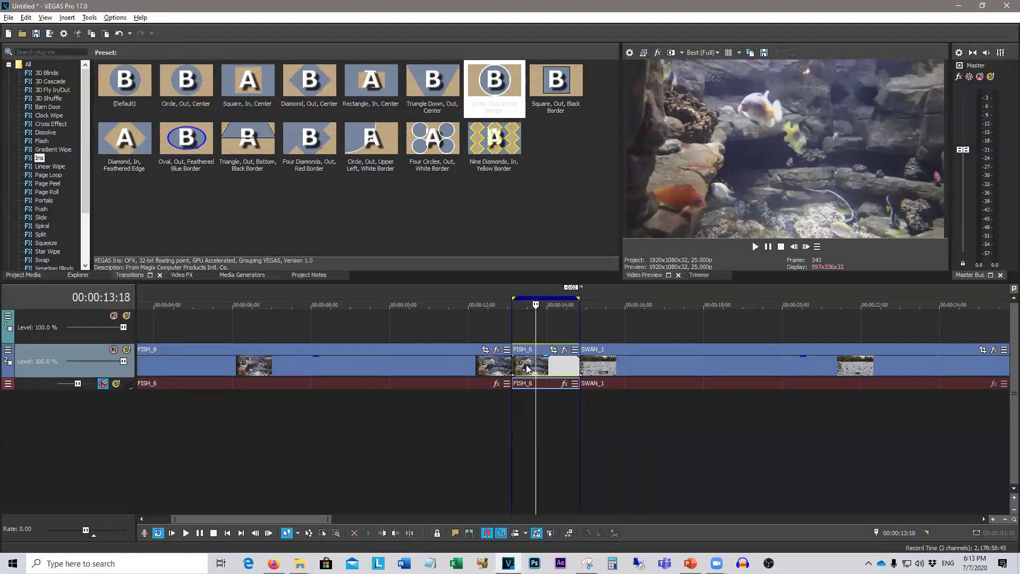
{"action": "left_click", "coordinate": [513, 323]}
{"action": "key", "text": "ctrl+v"}
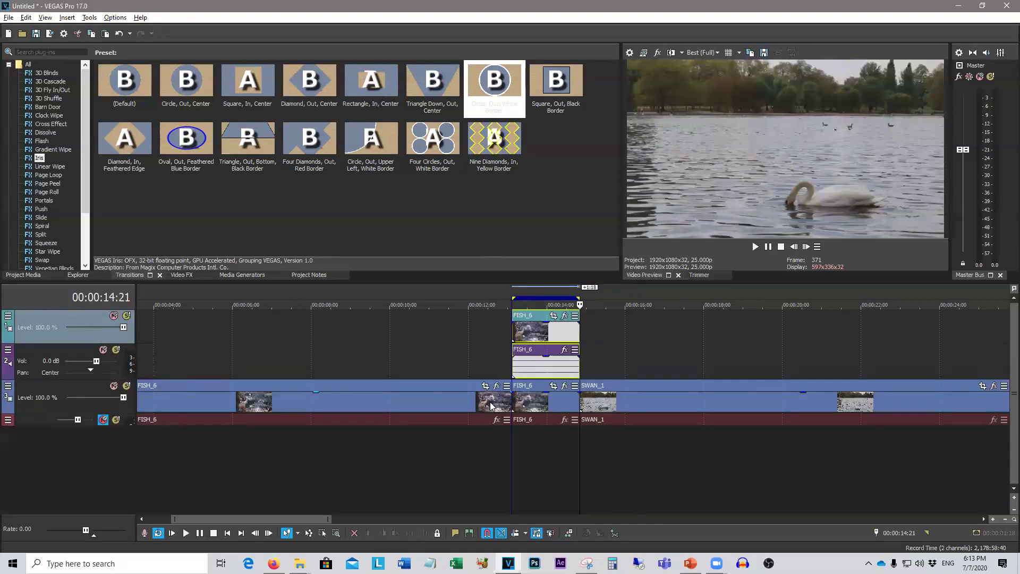
{"action": "left_click", "coordinate": [487, 458]}
{"action": "key", "text": "space"}
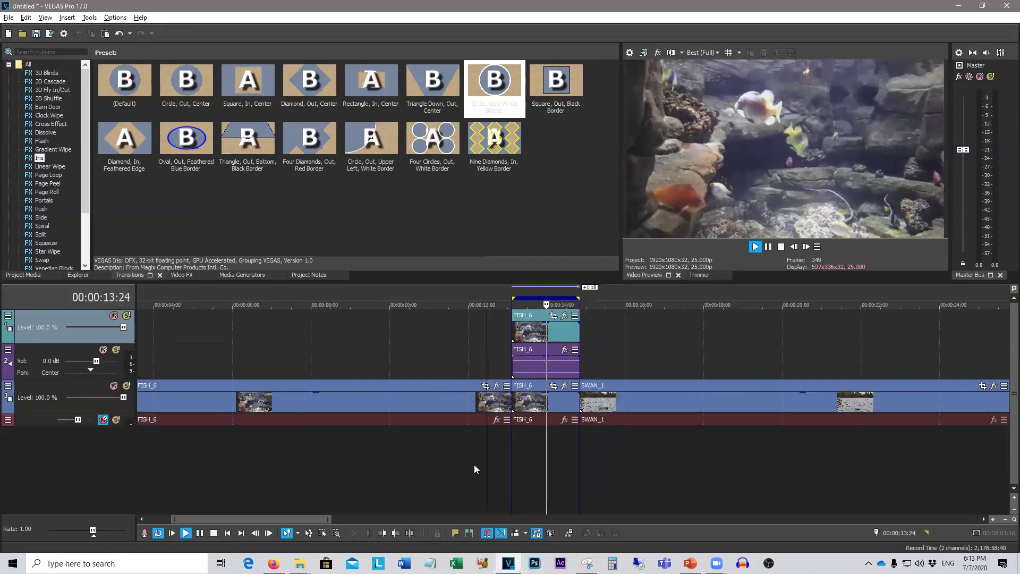
{"action": "left_click", "coordinate": [780, 246]}
Step: Apply the Iris preset "Circle, Out, White Border" to the end of the upper FISH_6 clip and play back the effect
{"action": "left_click_drag", "start_coordinate": [494, 85], "coordinate": [578, 336]}
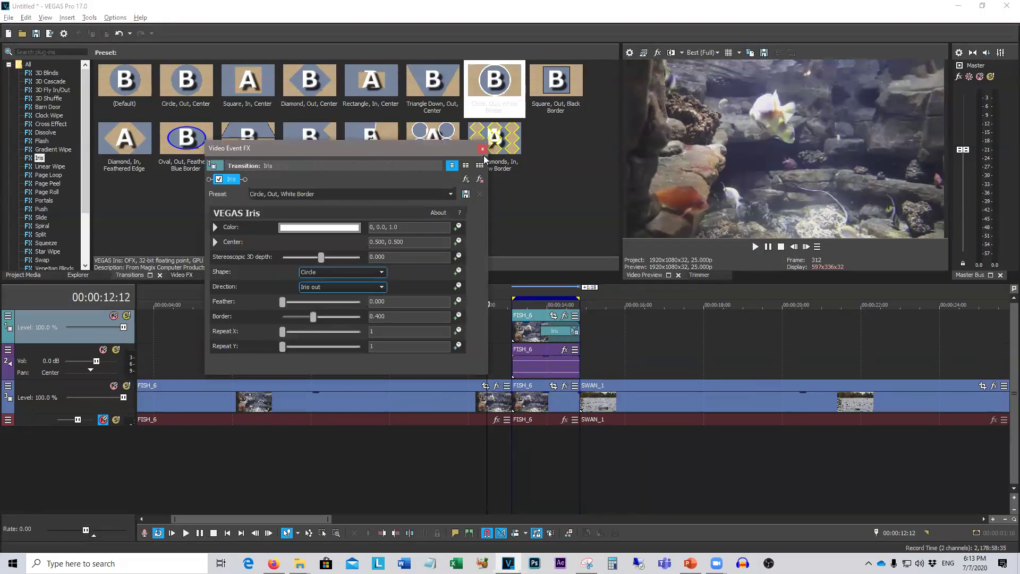
{"action": "left_click", "coordinate": [485, 146]}
{"action": "key", "text": "space"}
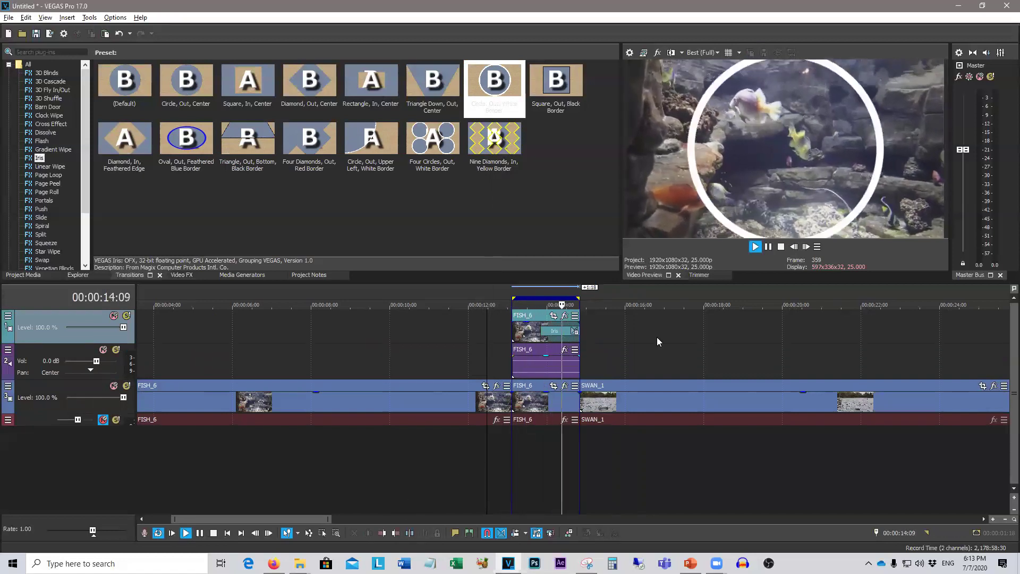
{"action": "left_click", "coordinate": [781, 246]}
Step: Shorten the Iris transition on the upper FISH_6 clip so that it starts at about 00:00:14:00
{"action": "scroll", "coordinate": [539, 387], "scroll_direction": "up", "scroll_amount": 2}
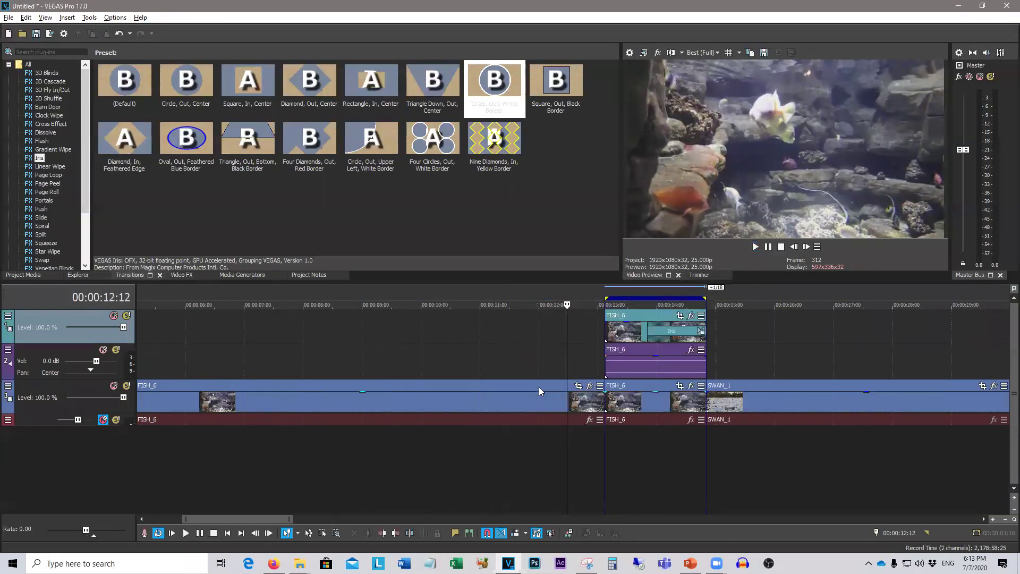
{"action": "scroll", "coordinate": [548, 399], "scroll_direction": "up", "scroll_amount": 1}
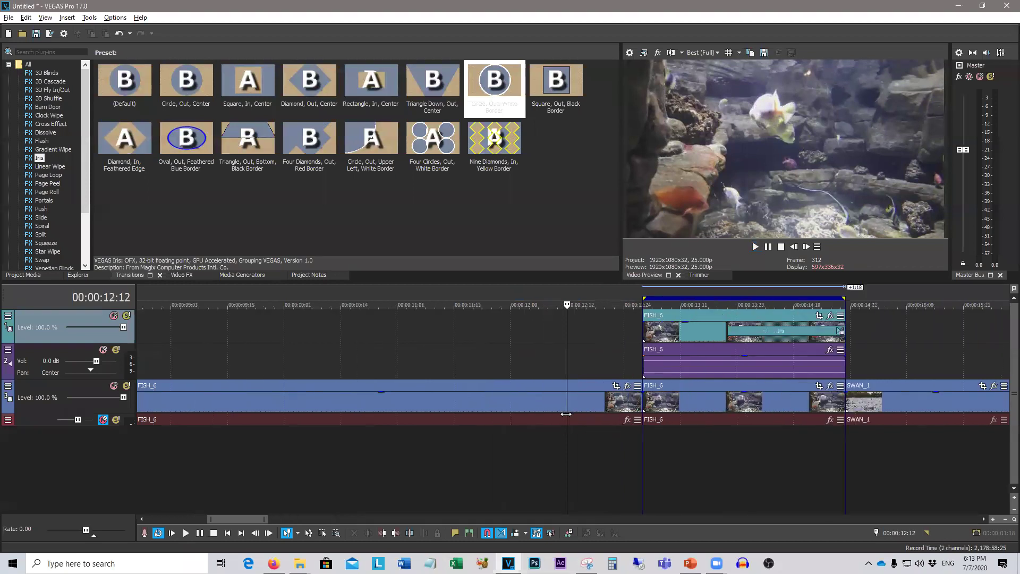
{"action": "left_click", "coordinate": [735, 468]}
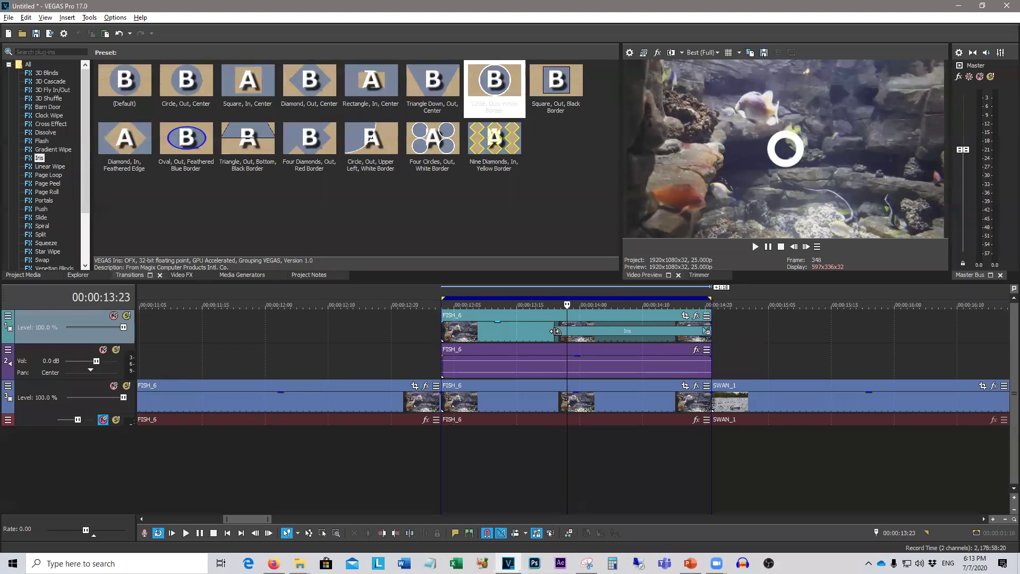
{"action": "left_click_drag", "start_coordinate": [555, 331], "coordinate": [583, 331]}
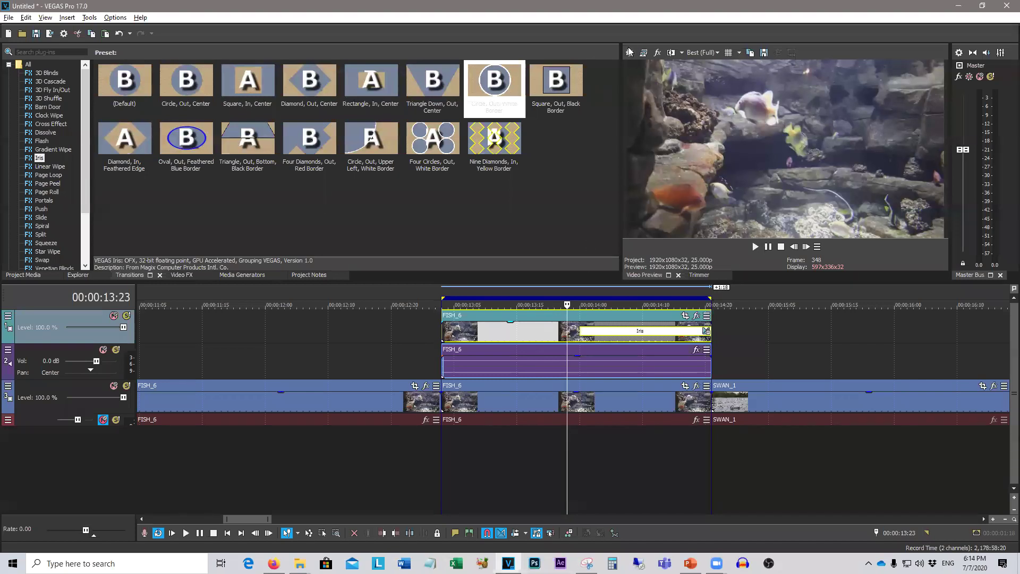
{"action": "key", "text": "alt+Tab"}
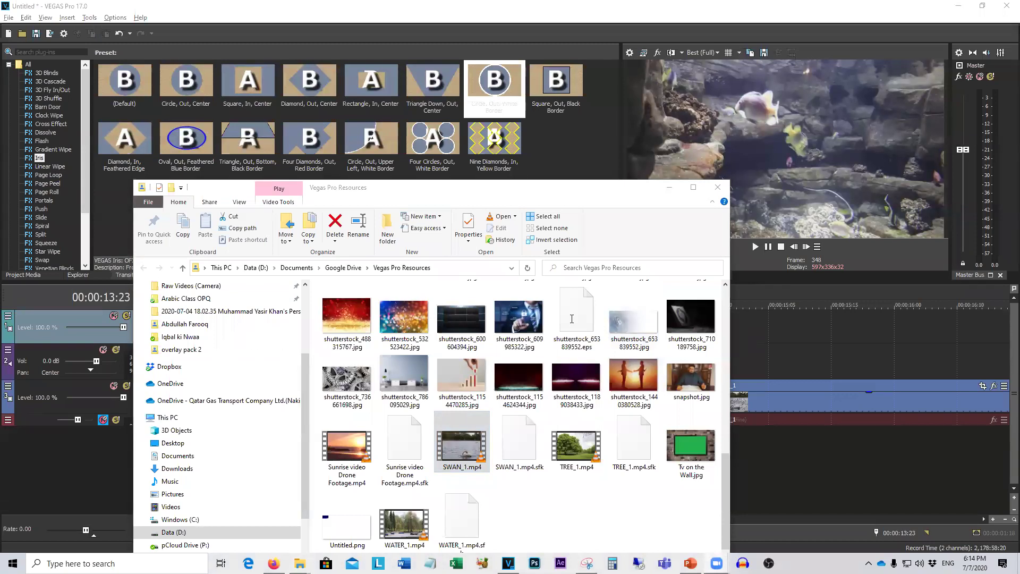
{"action": "left_click", "coordinate": [669, 187]}
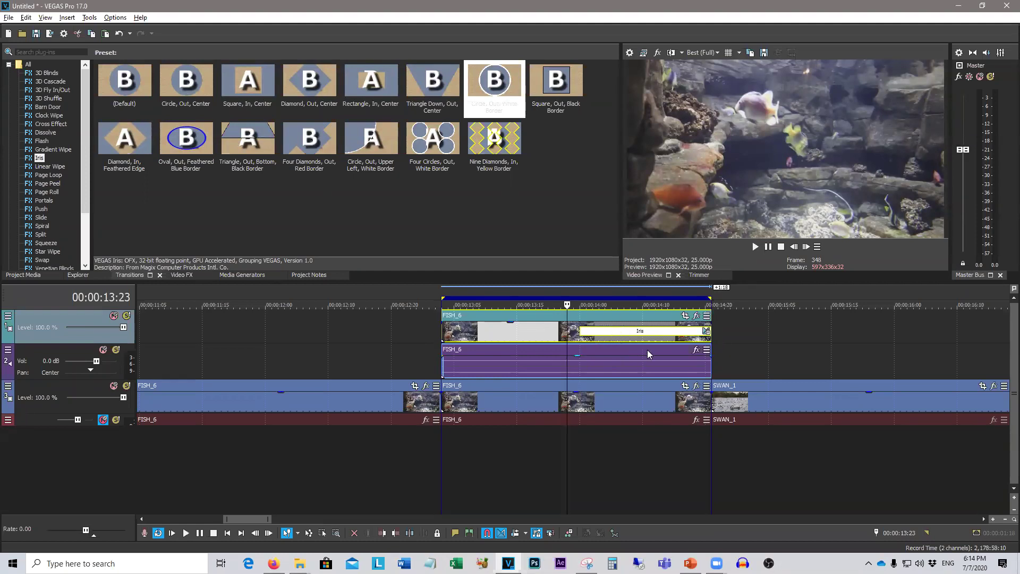
Step: Mark a time selection from 00:00:12:23 to 00:00:15:07 around the upper FISH_6 clip and play it back
{"action": "left_click_drag", "start_coordinate": [410, 461], "coordinate": [780, 468]}
{"action": "key", "text": "space"}
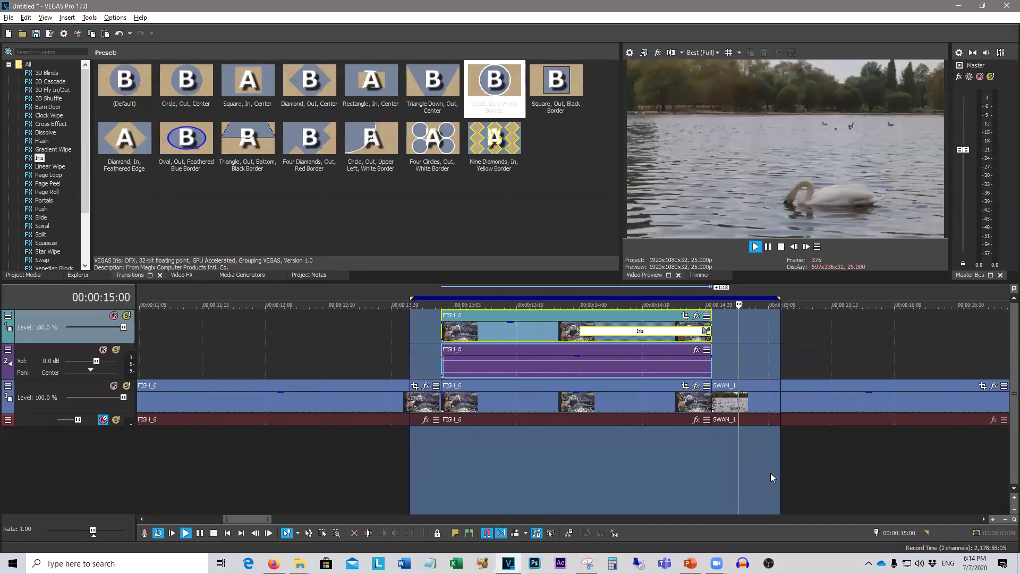
{"action": "left_click", "coordinate": [780, 249]}
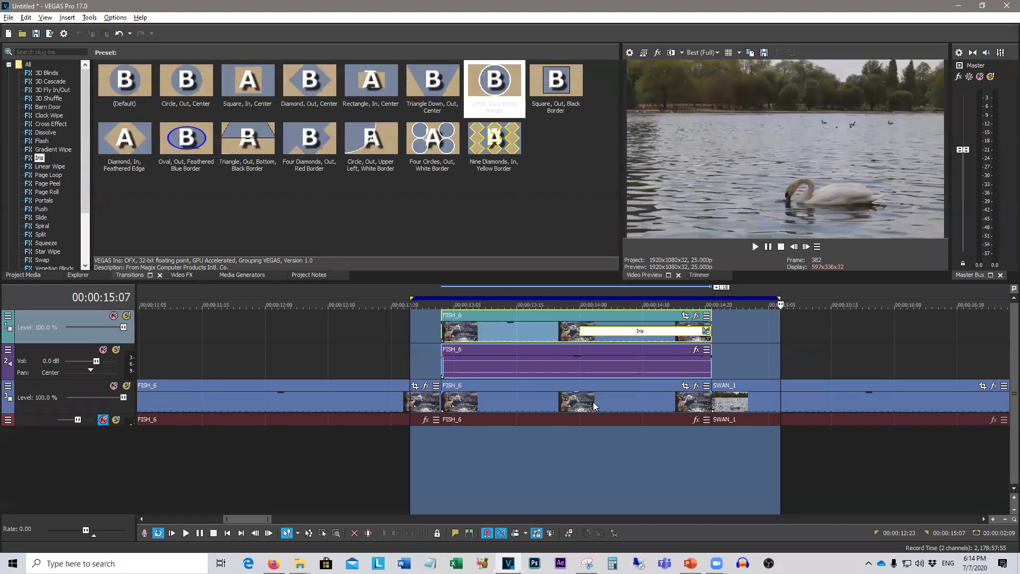
Step: During playback, try shortening the Iris transition to start at about 00:00:14:10, and extend it back to about 00:00:14:00
{"action": "key", "text": "space"}
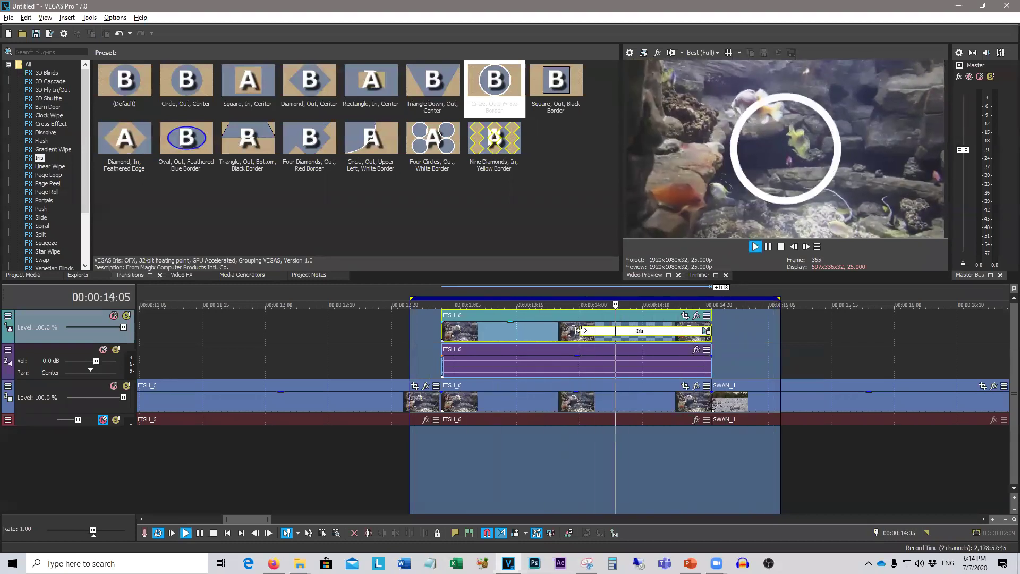
{"action": "left_click_drag", "start_coordinate": [581, 331], "coordinate": [646, 335]}
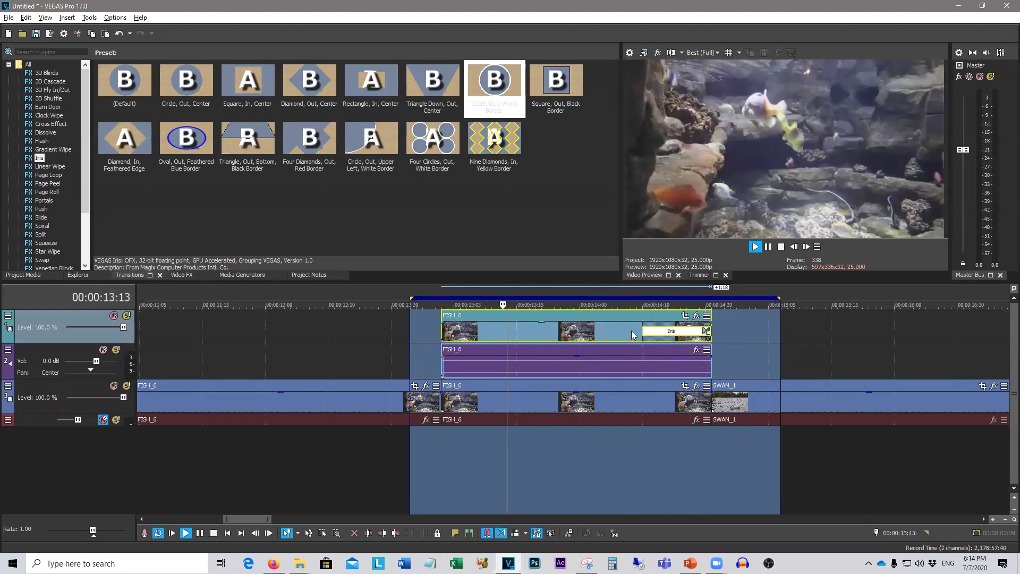
{"action": "left_click_drag", "start_coordinate": [645, 330], "coordinate": [582, 326]}
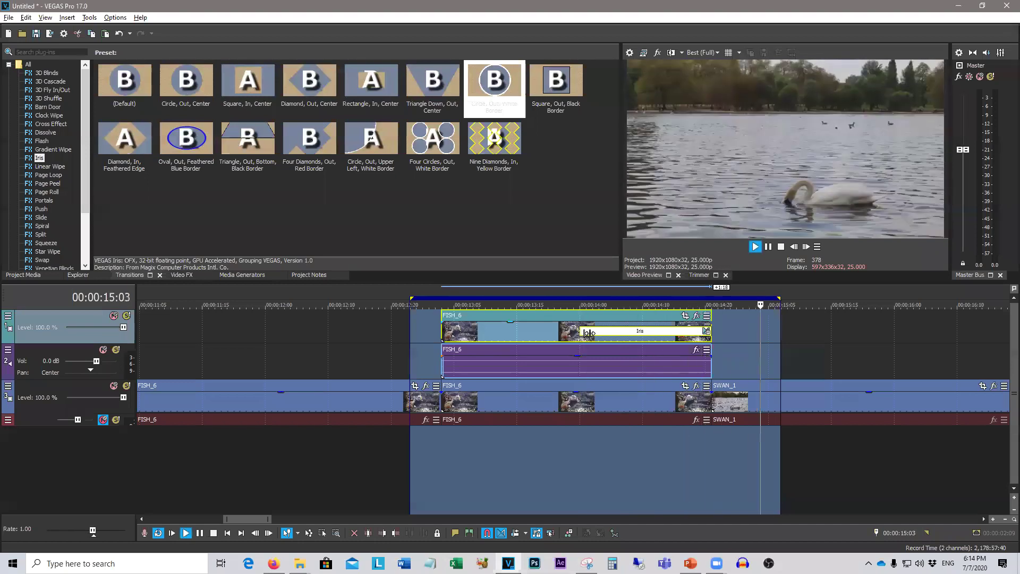
Step: Split the upper FISH_6 clip at 00:00:14:00, delete the part before the split, and play back the result
{"action": "left_click", "coordinate": [781, 247]}
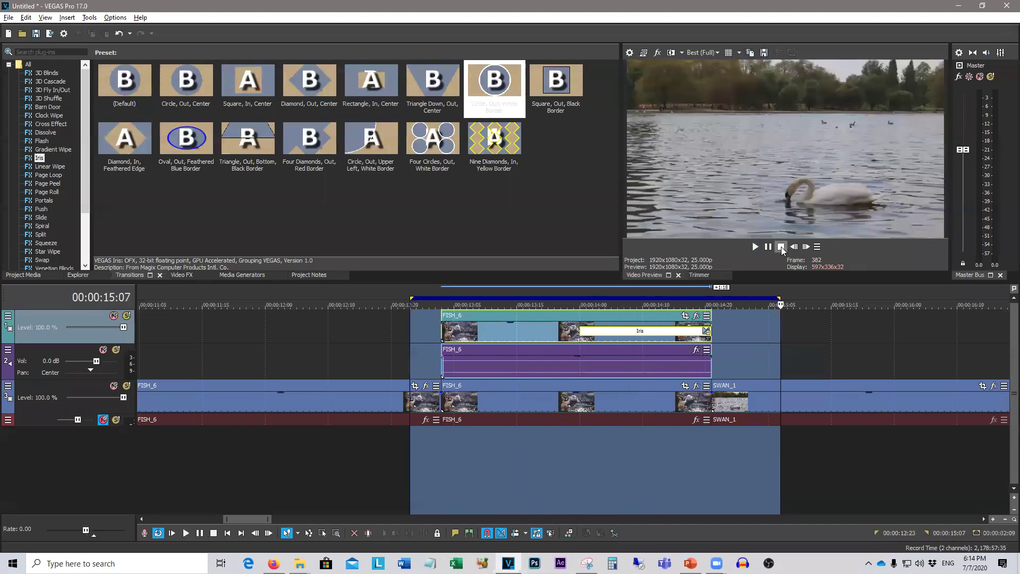
{"action": "left_click", "coordinate": [580, 322]}
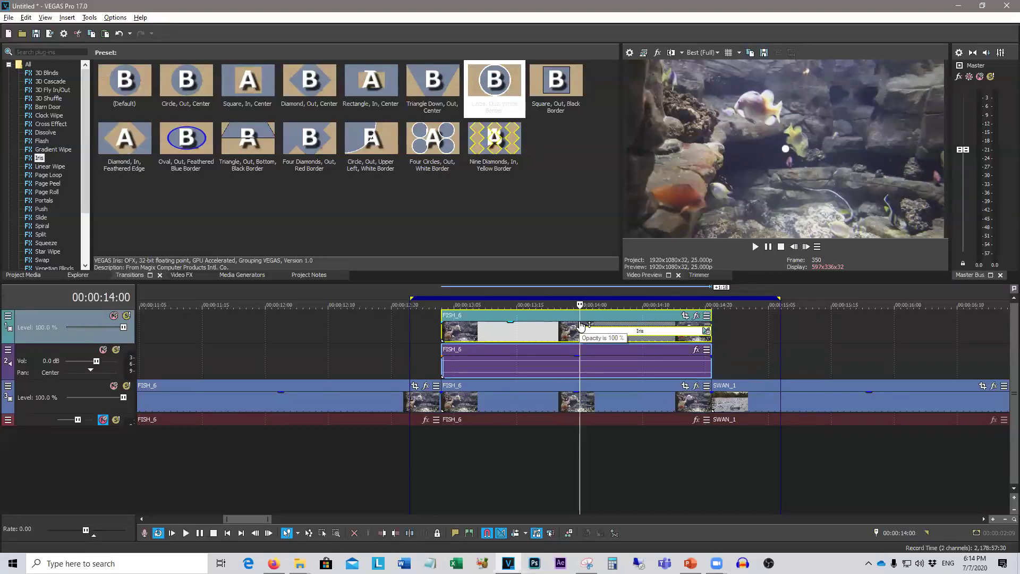
{"action": "key", "text": "s"}
{"action": "left_click", "coordinate": [529, 332]}
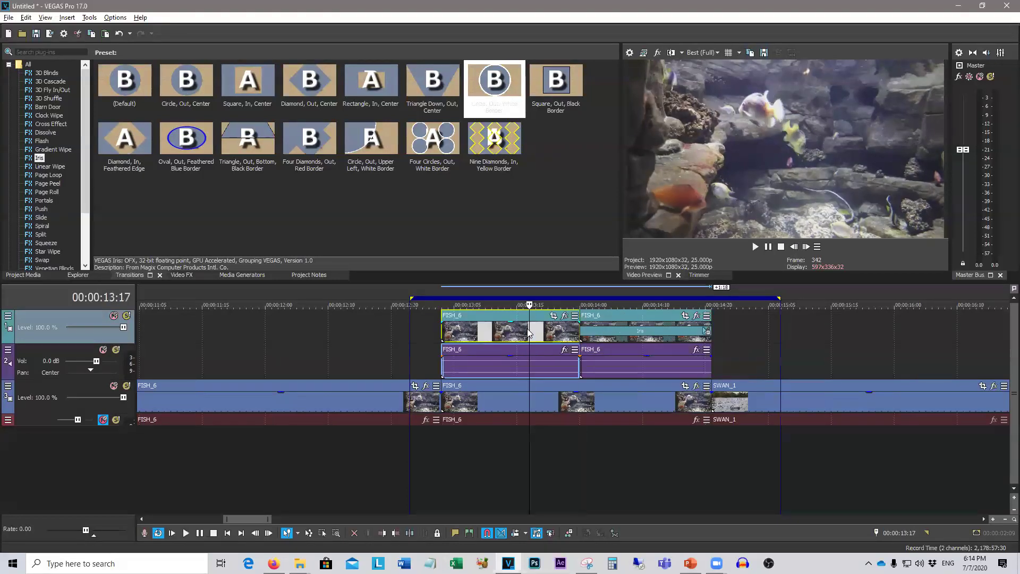
{"action": "key", "text": "Delete"}
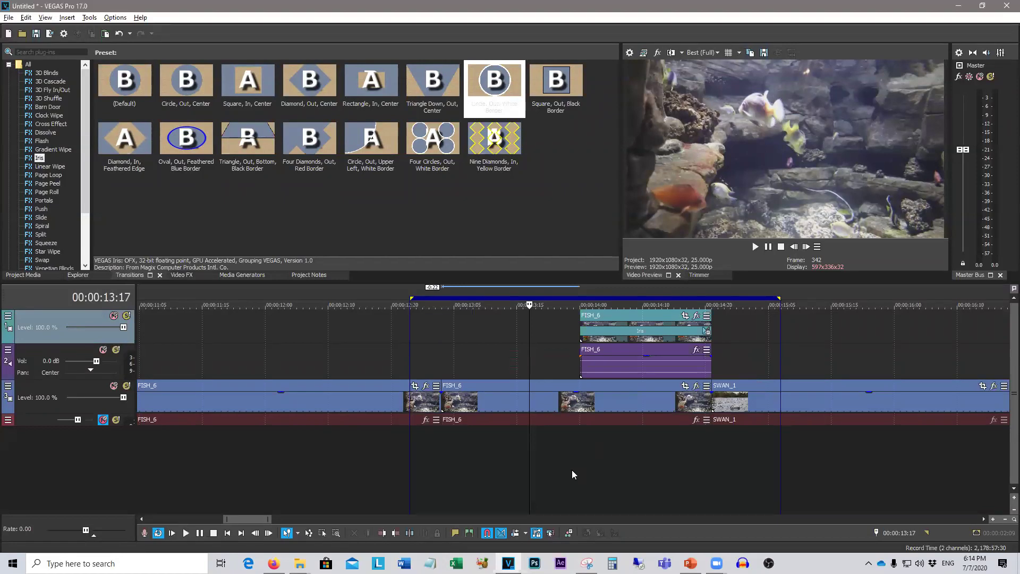
{"action": "key", "text": "space"}
{"action": "key", "text": "space"}
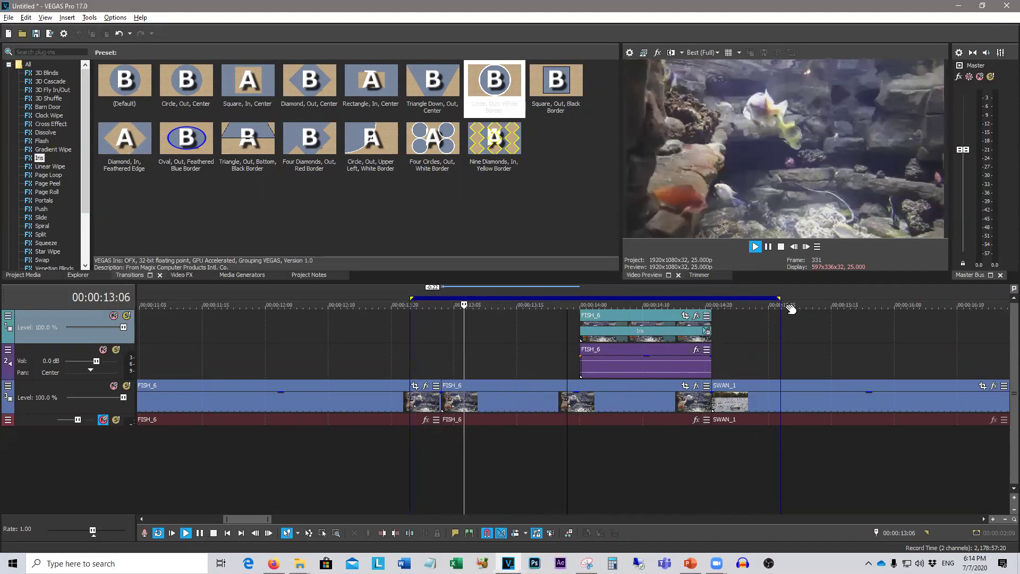
{"action": "left_click", "coordinate": [781, 248]}
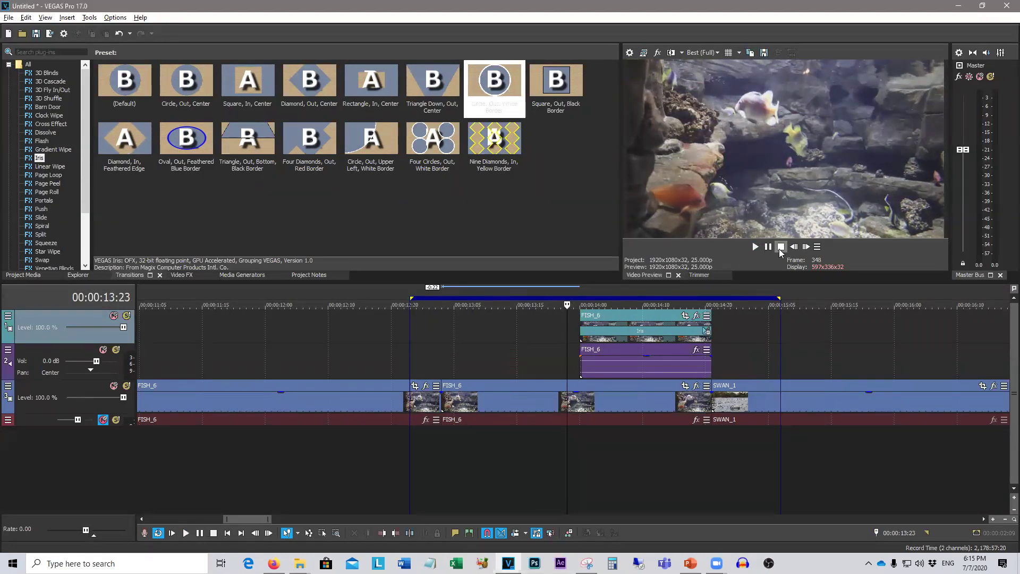
Step: Give track 1 a custom compositing mode using the VEGAS Height Map plug-in
{"action": "right_click", "coordinate": [43, 322]}
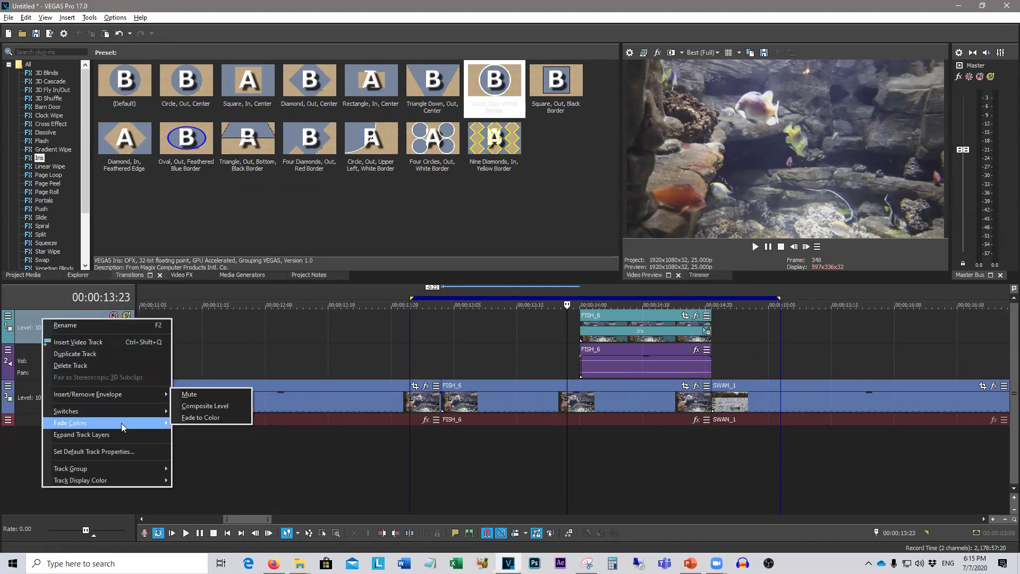
{"action": "left_click", "coordinate": [8, 317]}
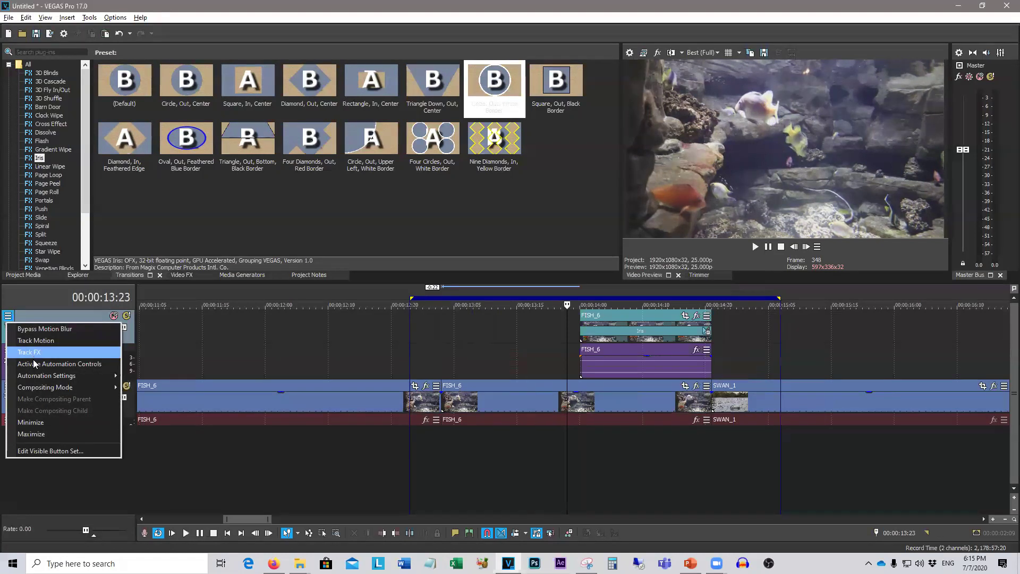
{"action": "mouse_move", "coordinate": [68, 388]}
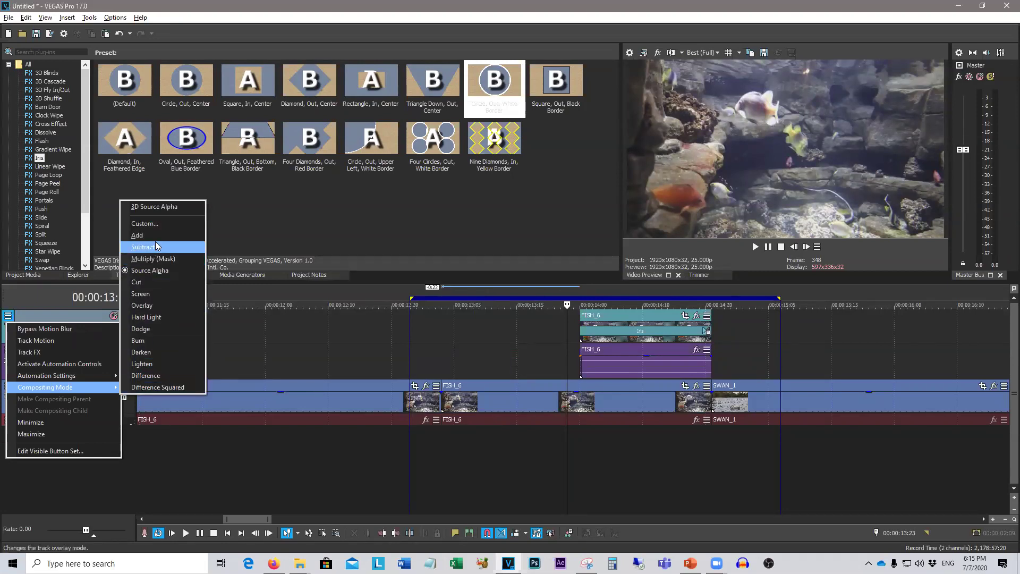
{"action": "left_click", "coordinate": [153, 224]}
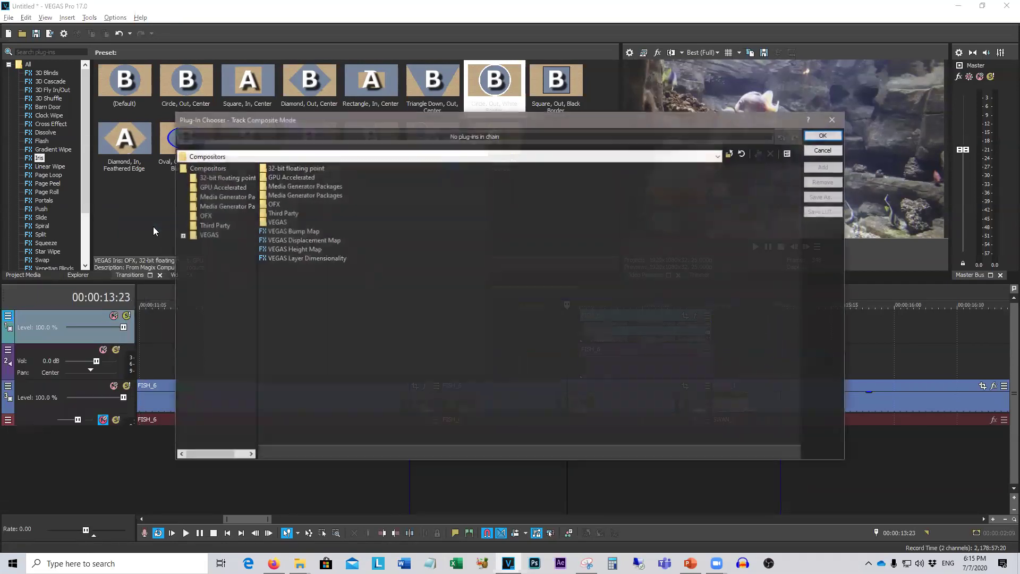
{"action": "left_click", "coordinate": [282, 250]}
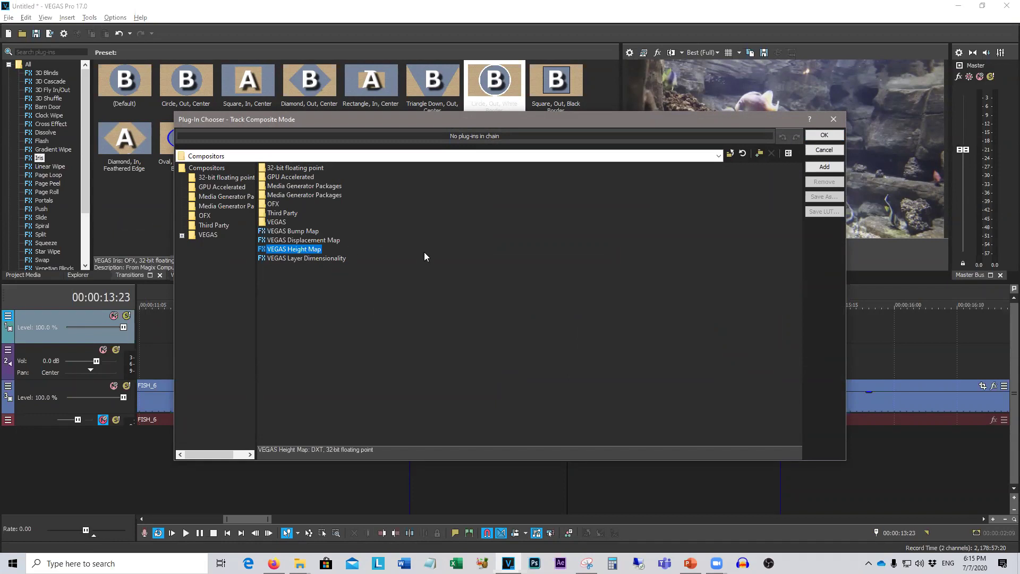
{"action": "double_click", "coordinate": [297, 249]}
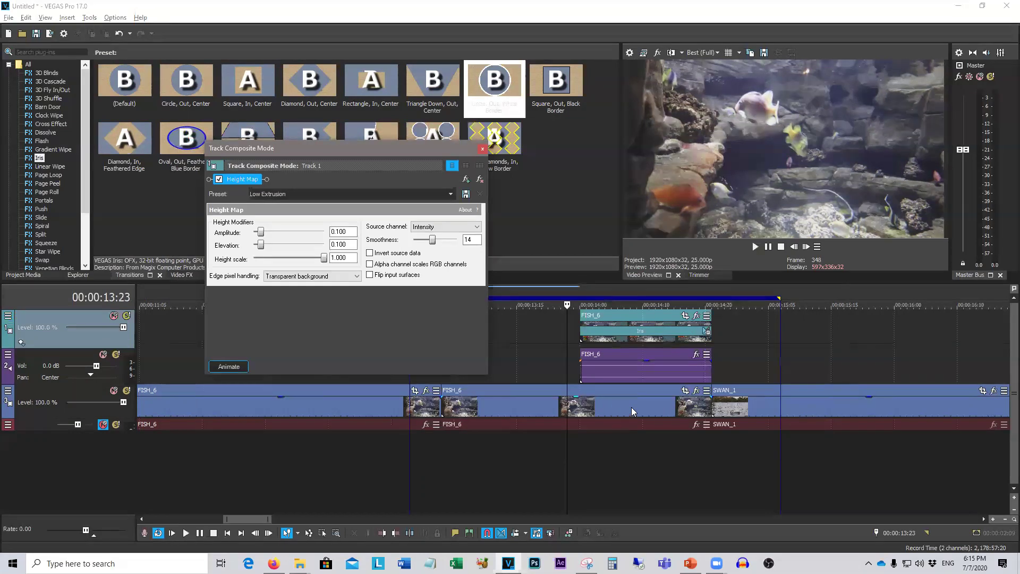
Step: Shorten the playback loop to end with the upper FISH_6 clip, and set the Height Map's edge pixel handling to Wrap pixels around
{"action": "left_click", "coordinate": [755, 246]}
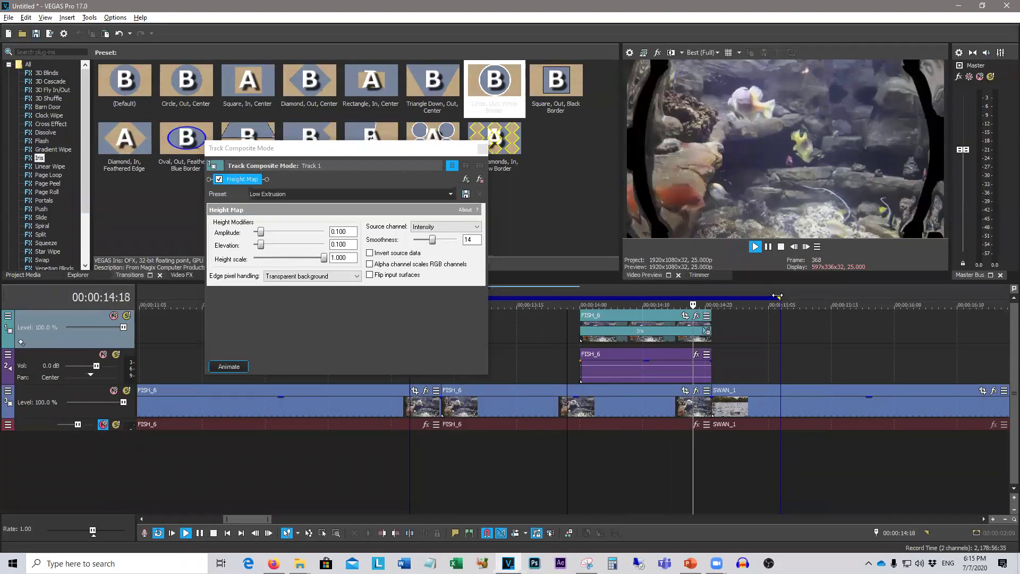
{"action": "left_click_drag", "start_coordinate": [778, 295], "coordinate": [718, 298]}
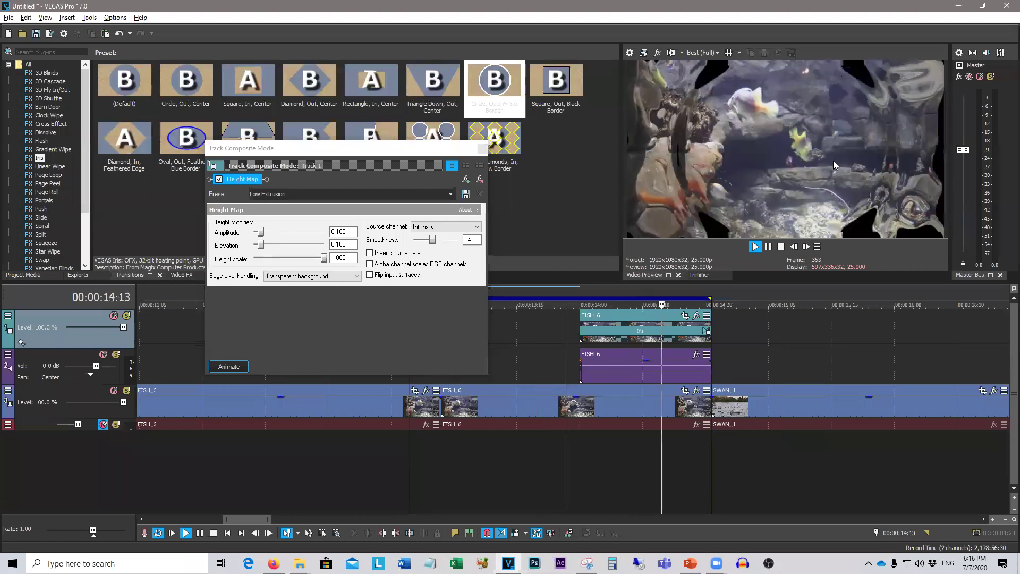
{"action": "left_click", "coordinate": [288, 277]}
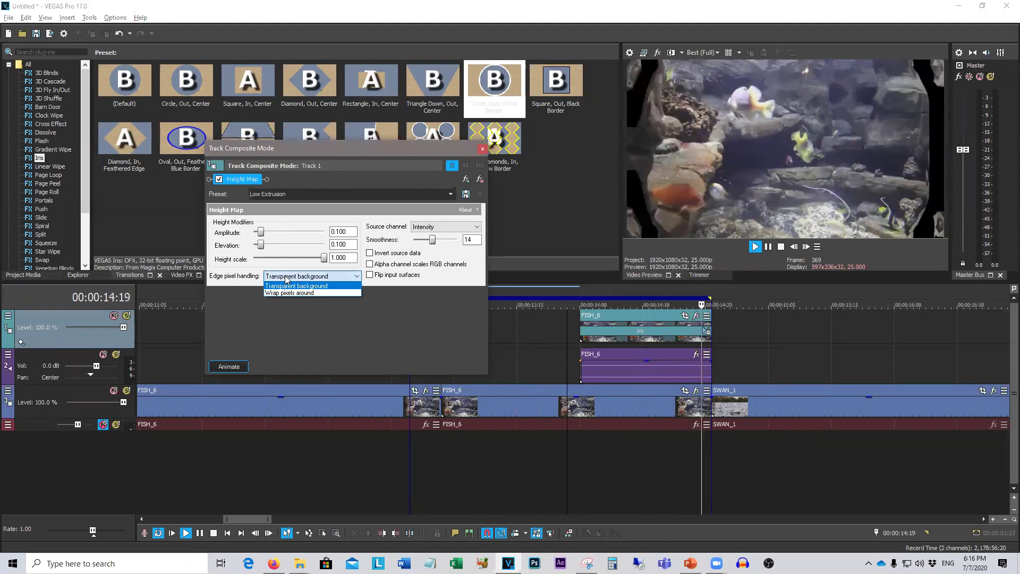
{"action": "left_click", "coordinate": [283, 294]}
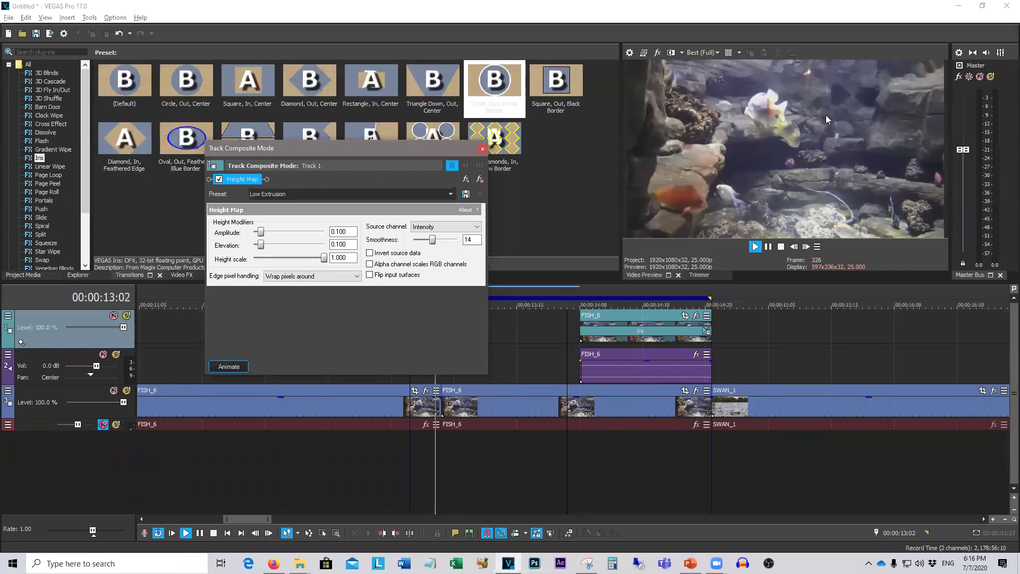
Step: Compare Transparent background with Wrap pixels around for edge handling, keep the latter, and enable Alpha channel scales RGB channels
{"action": "left_click", "coordinate": [329, 276]}
{"action": "left_click", "coordinate": [324, 287]}
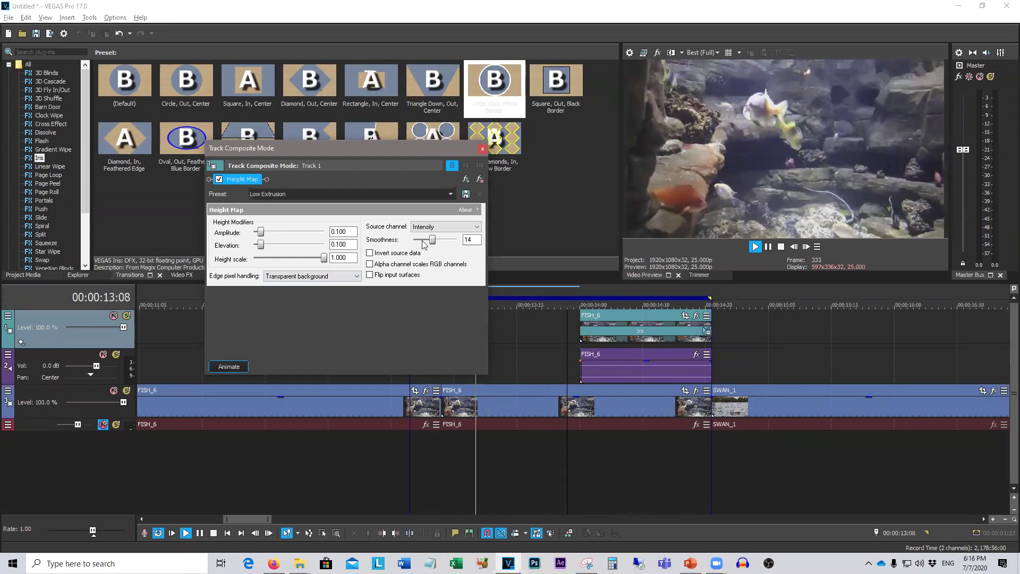
{"action": "left_click", "coordinate": [308, 276]}
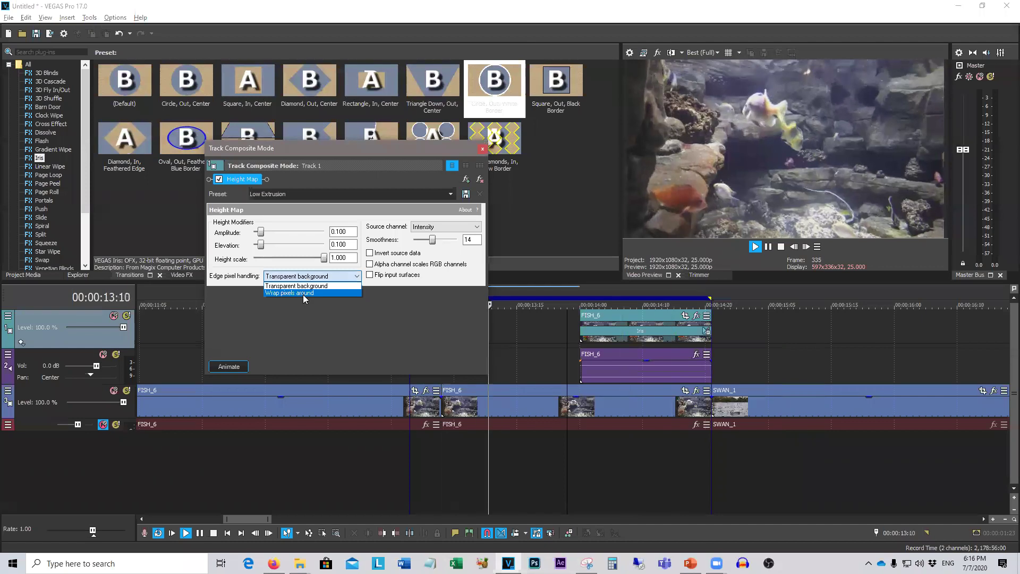
{"action": "left_click", "coordinate": [304, 294]}
{"action": "left_click", "coordinate": [429, 266]}
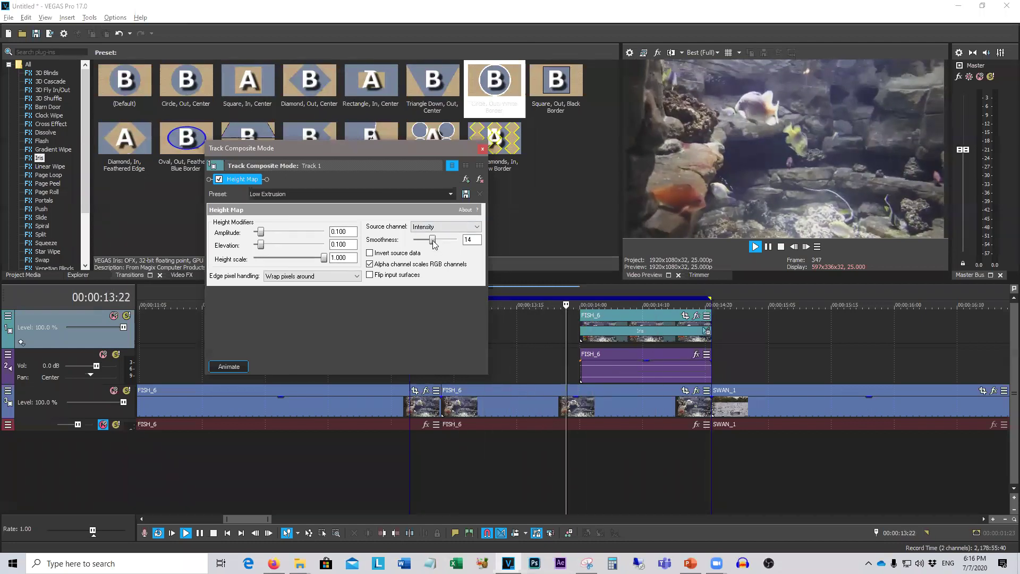
Step: Try Height Map smoothness values of 27 and 6 during playback, settle on 10, and close the compositing settings
{"action": "left_click_drag", "start_coordinate": [435, 244], "coordinate": [453, 242]}
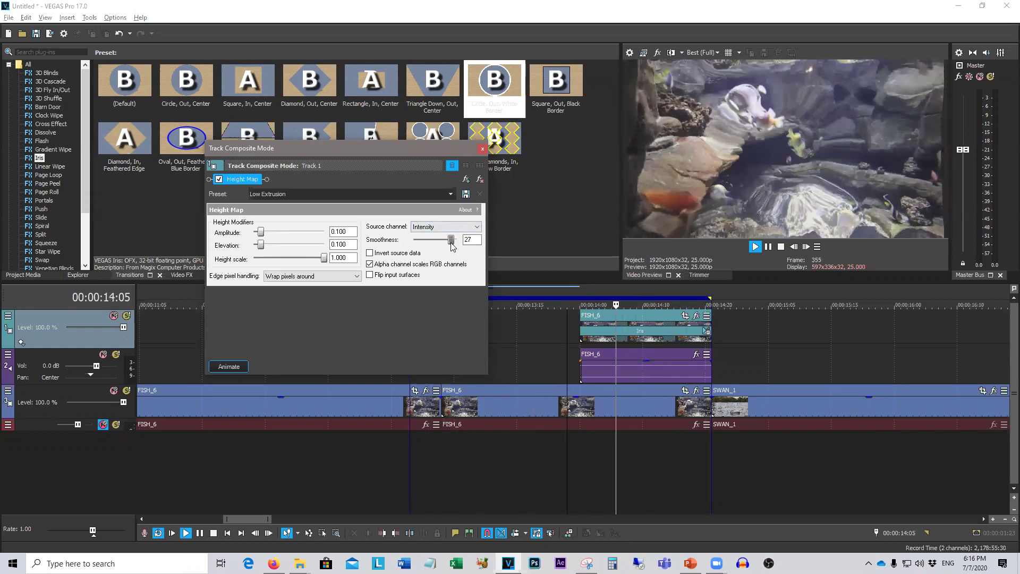
{"action": "left_click_drag", "start_coordinate": [452, 243], "coordinate": [422, 245]}
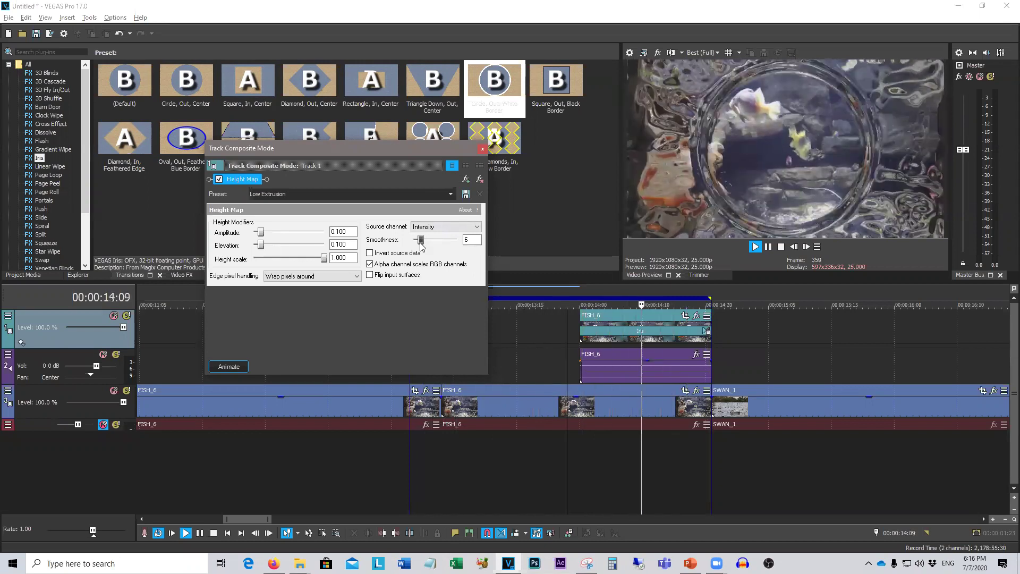
{"action": "left_click_drag", "start_coordinate": [421, 242], "coordinate": [427, 242]}
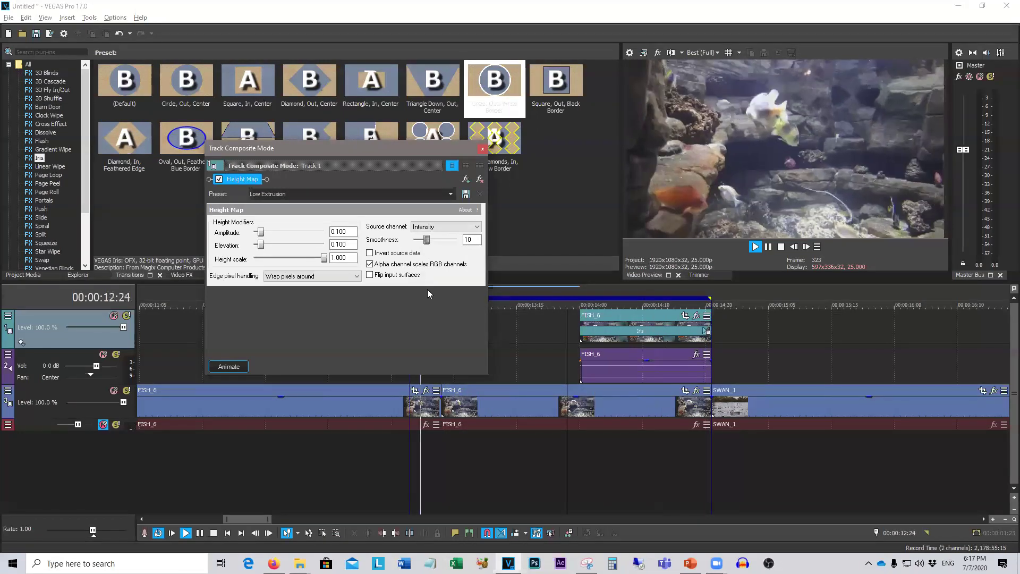
{"action": "left_click", "coordinate": [482, 150]}
{"action": "left_click", "coordinate": [781, 247]}
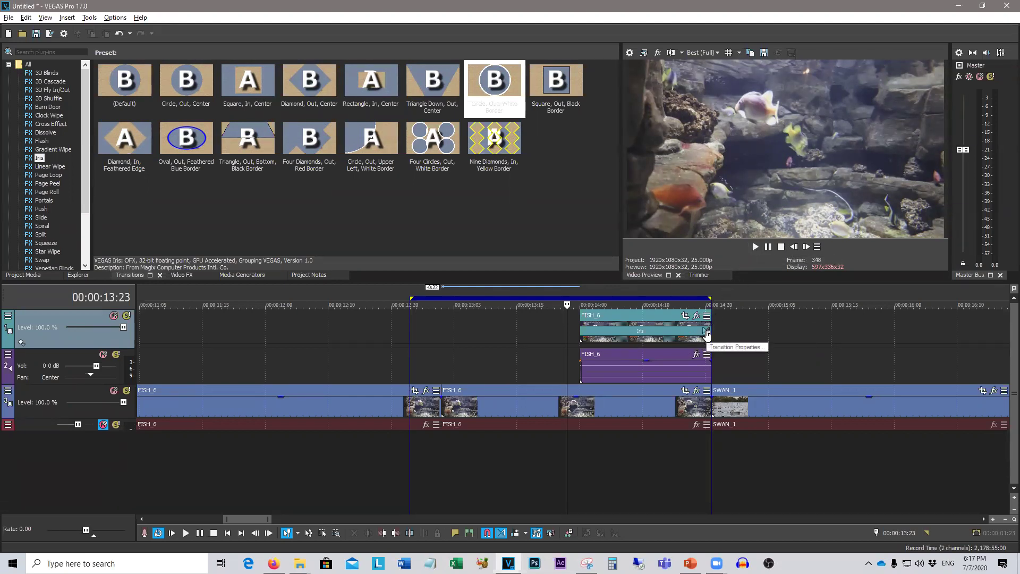
Step: Open the Iris transition properties of the upper FISH_6 clip, change the shape to Oval, and play back the effect
{"action": "left_click", "coordinate": [8, 315]}
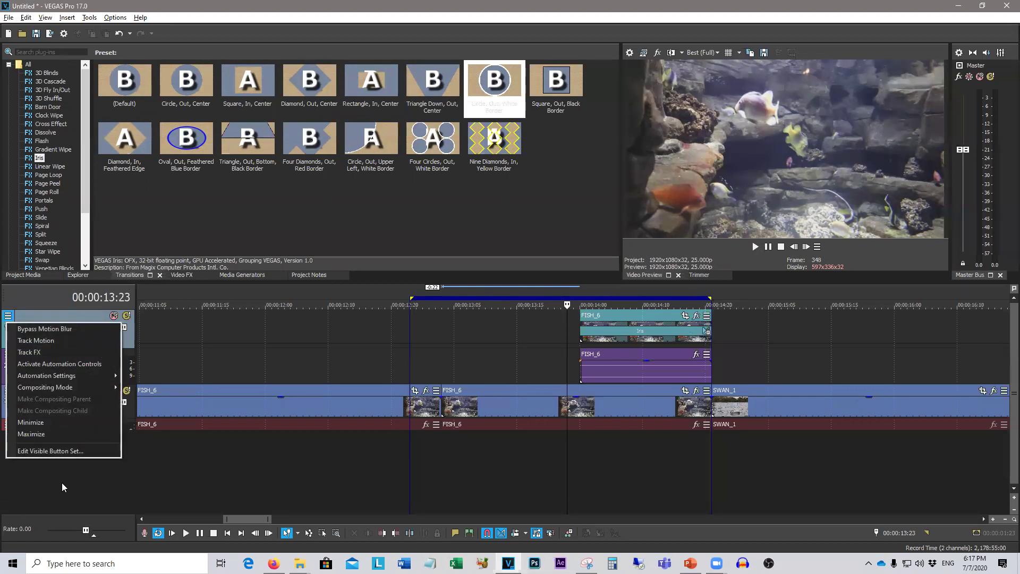
{"action": "left_click", "coordinate": [706, 335]}
{"action": "left_click", "coordinate": [707, 334]}
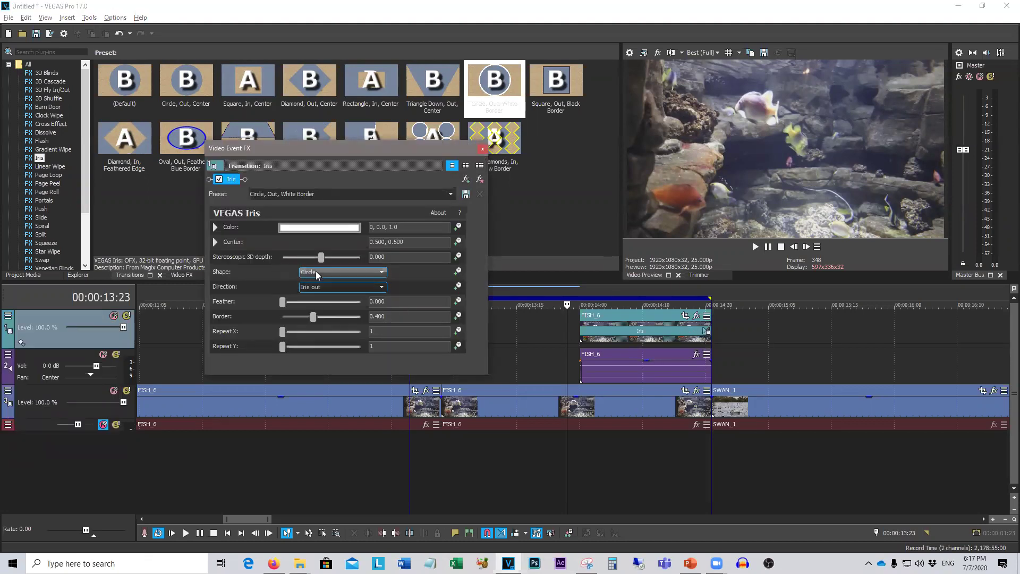
{"action": "left_click", "coordinate": [317, 272]}
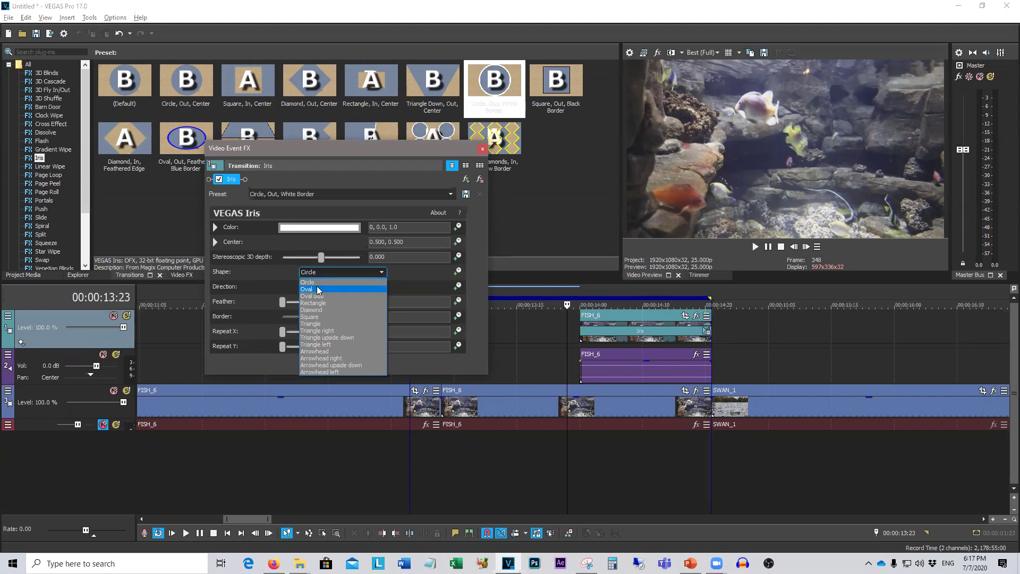
{"action": "left_click", "coordinate": [319, 290]}
{"action": "left_click", "coordinate": [754, 248]}
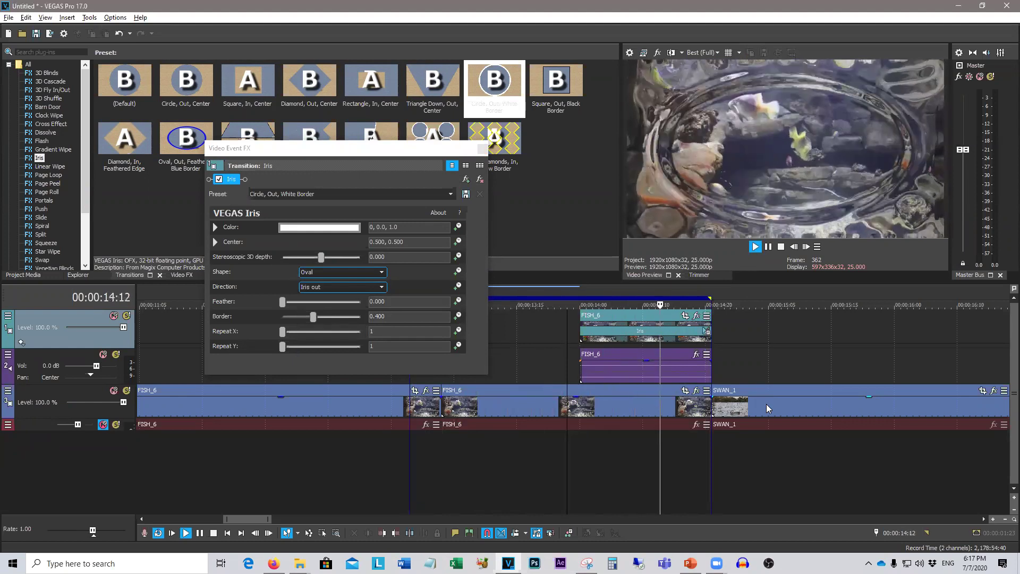
Step: Try the Oval side, Rectangle, Triangle and Arrowhead shapes for the Iris transition, and set the shape back to Circle
{"action": "left_click", "coordinate": [335, 272]}
{"action": "left_click", "coordinate": [331, 296]}
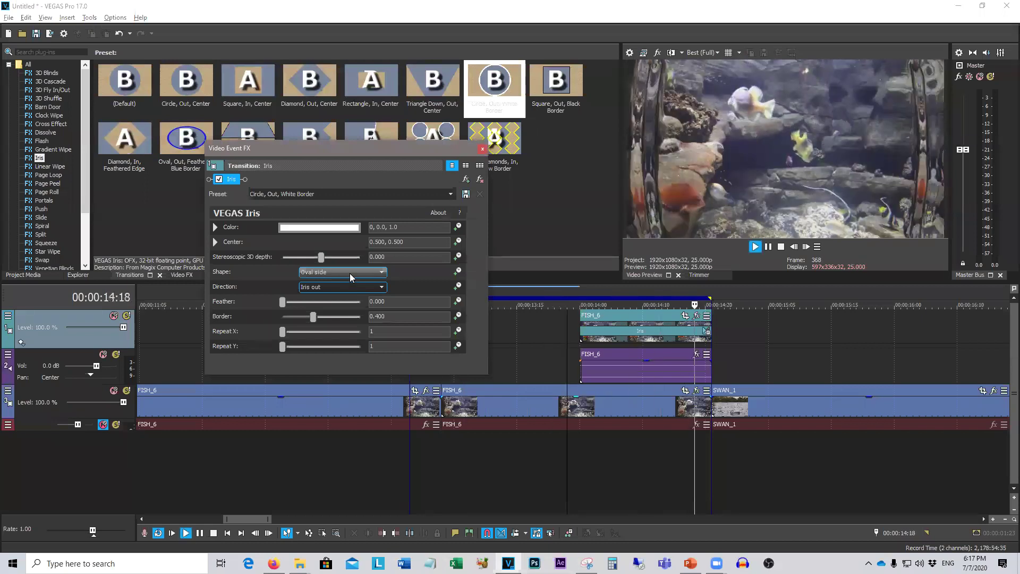
{"action": "left_click", "coordinate": [350, 277]}
{"action": "left_click", "coordinate": [351, 303]}
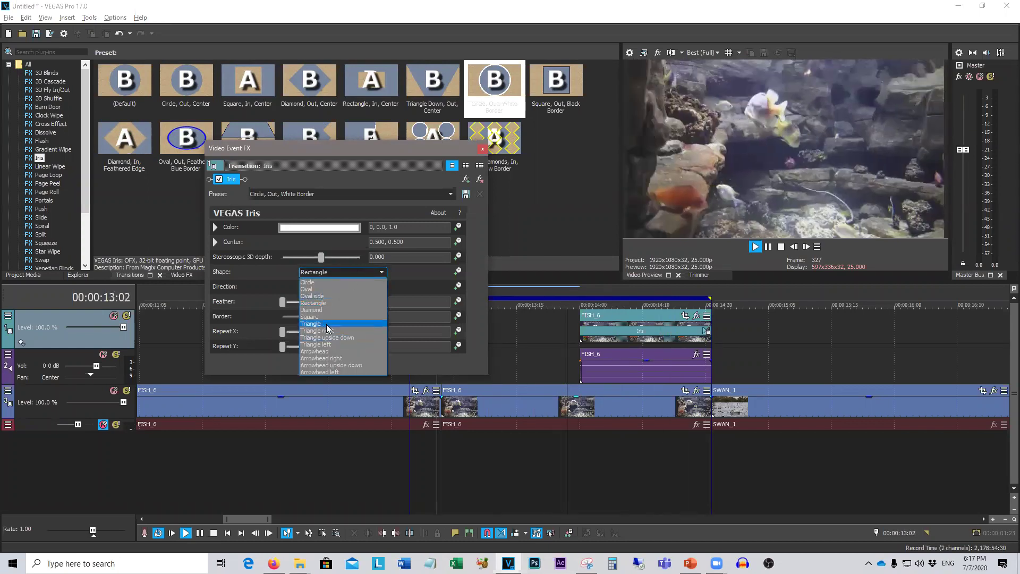
{"action": "left_click", "coordinate": [327, 324]}
{"action": "left_click", "coordinate": [357, 272]}
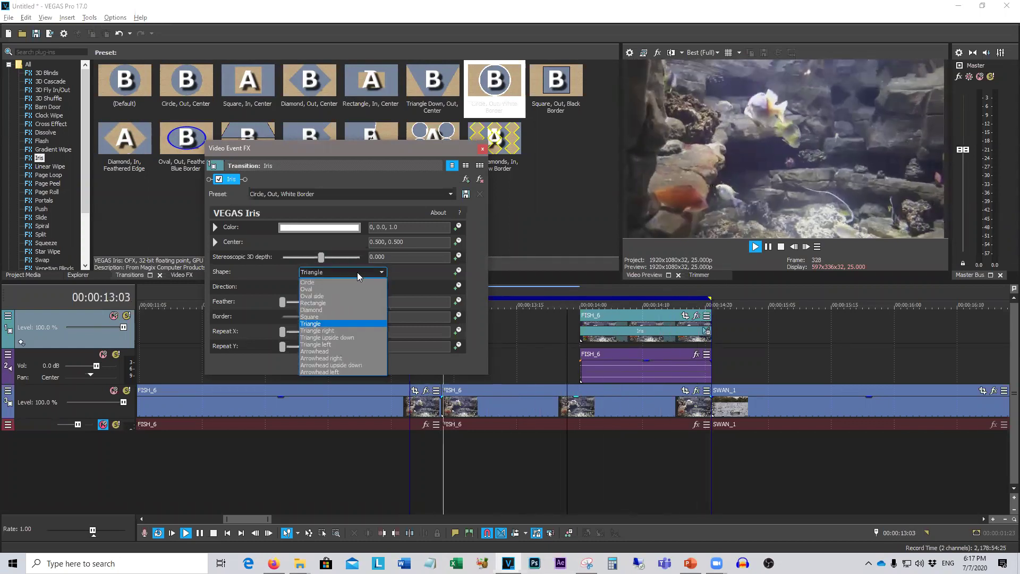
{"action": "left_click", "coordinate": [352, 353]}
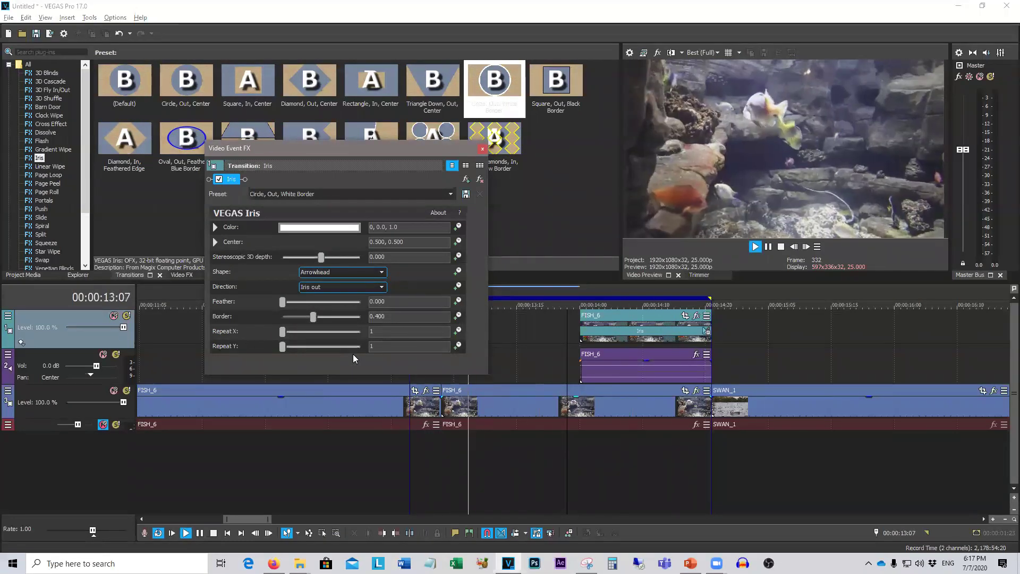
{"action": "left_click", "coordinate": [323, 274]}
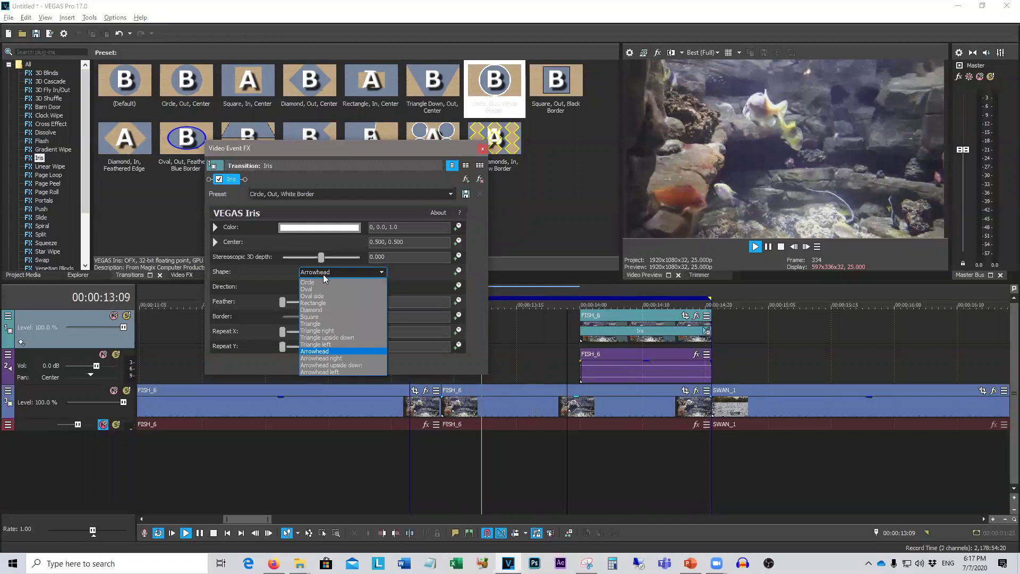
{"action": "left_click", "coordinate": [325, 282]}
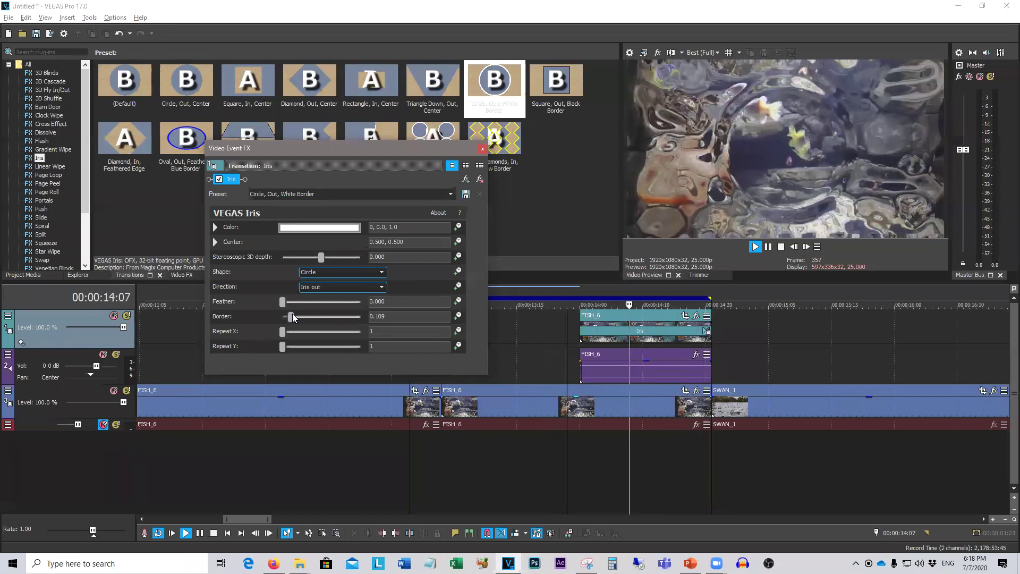
Step: Try other Iris border widths such as 0.109, undo back to 0.400, and reposition the transition settings window
{"action": "left_click", "coordinate": [333, 318]}
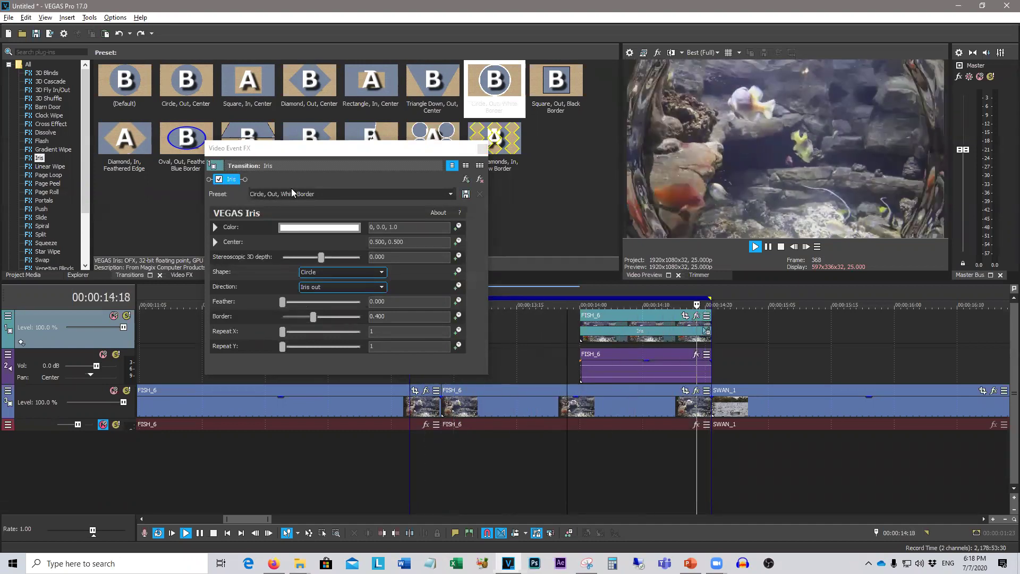
{"action": "left_click_drag", "start_coordinate": [348, 148], "coordinate": [336, 192]}
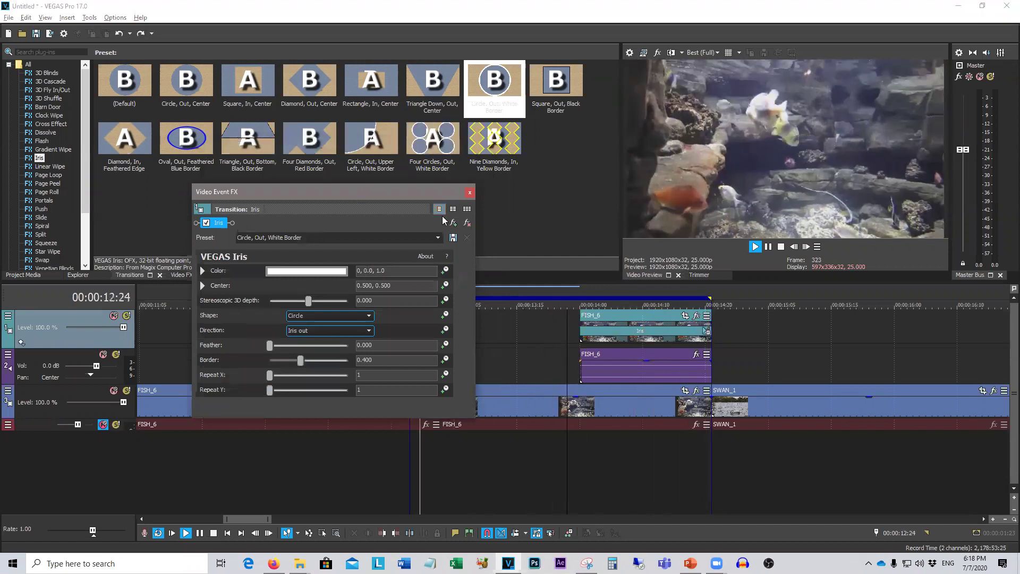
Step: Apply the Four Circles, Out, White Border preset to the Iris transition, then set Repeat X to 3 and Repeat Y to 2
{"action": "left_click", "coordinate": [438, 237]}
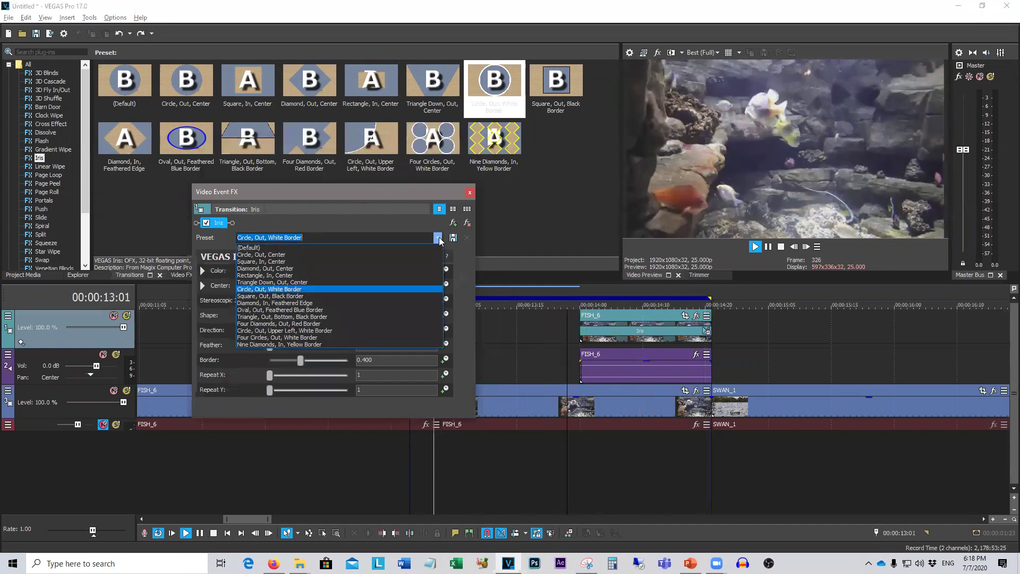
{"action": "left_click", "coordinate": [322, 338]}
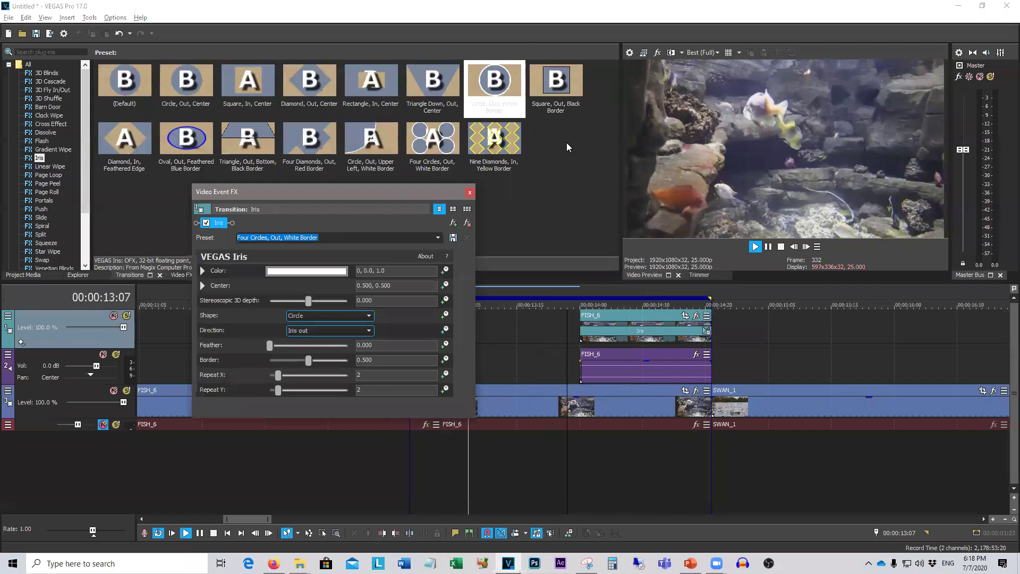
{"action": "left_click_drag", "start_coordinate": [278, 375], "coordinate": [246, 393]}
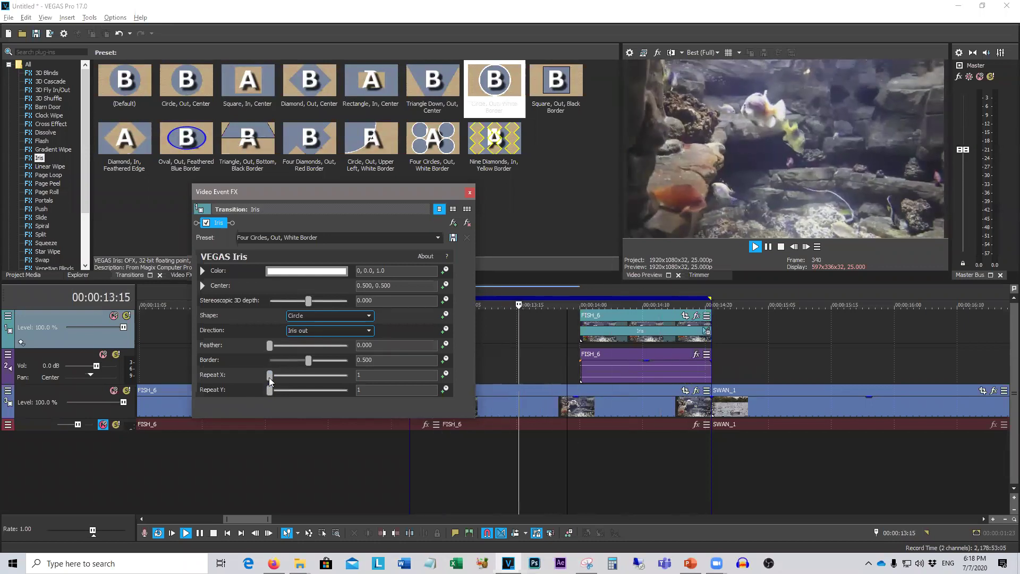
{"action": "left_click_drag", "start_coordinate": [278, 376], "coordinate": [287, 376]}
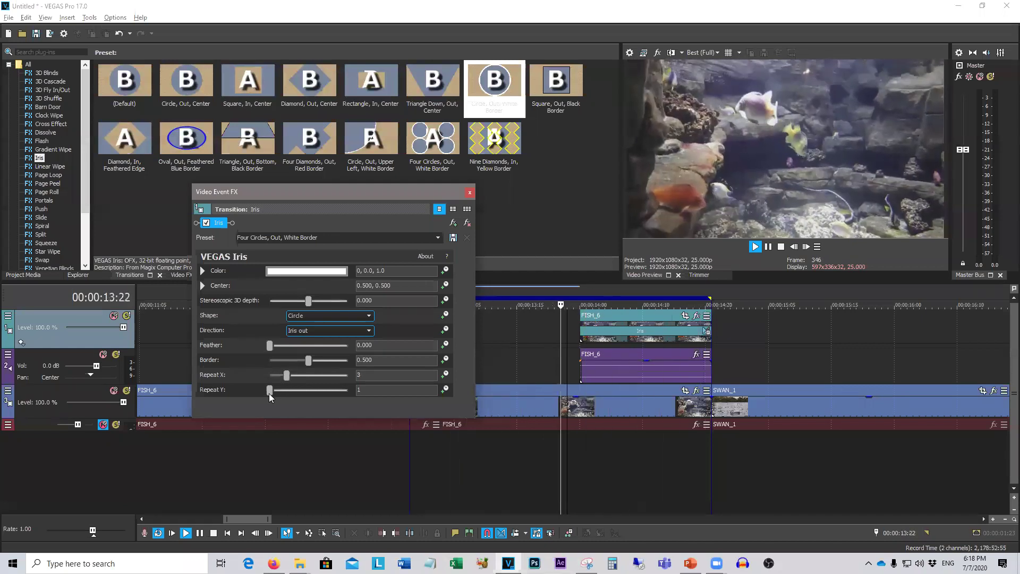
{"action": "left_click_drag", "start_coordinate": [270, 396], "coordinate": [276, 398]}
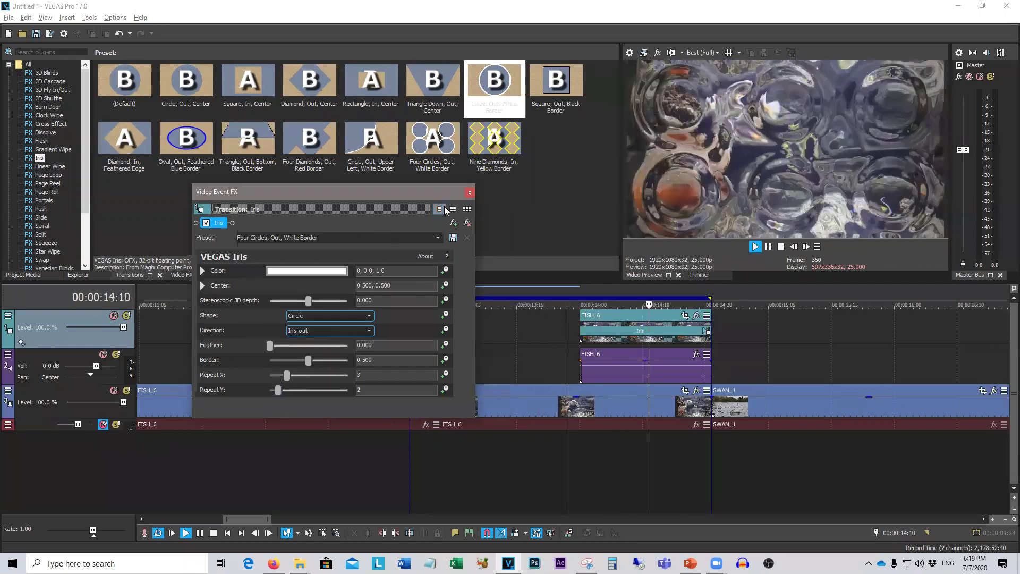
{"action": "left_click", "coordinate": [469, 193]}
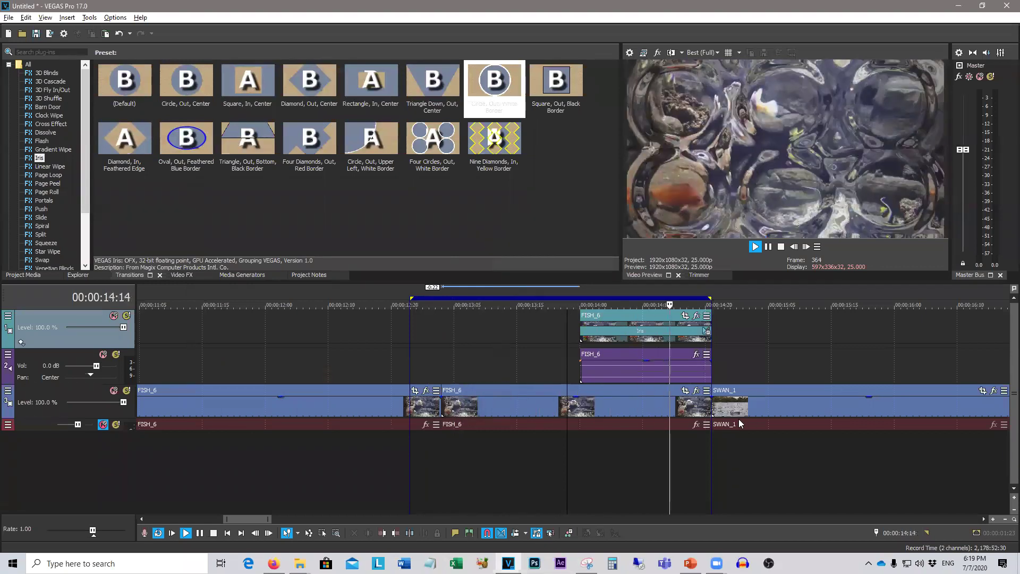
Step: Reopen the upper FISH_6 clip's Iris settings, reset Repeat X and Repeat Y to 1, and close them
{"action": "left_click", "coordinate": [707, 332]}
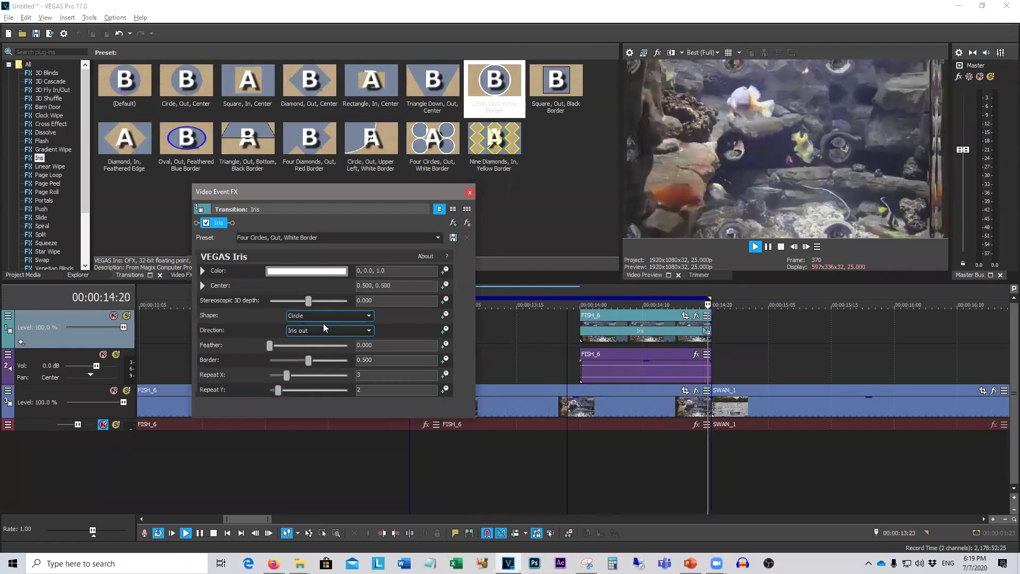
{"action": "left_click_drag", "start_coordinate": [278, 390], "coordinate": [270, 390]}
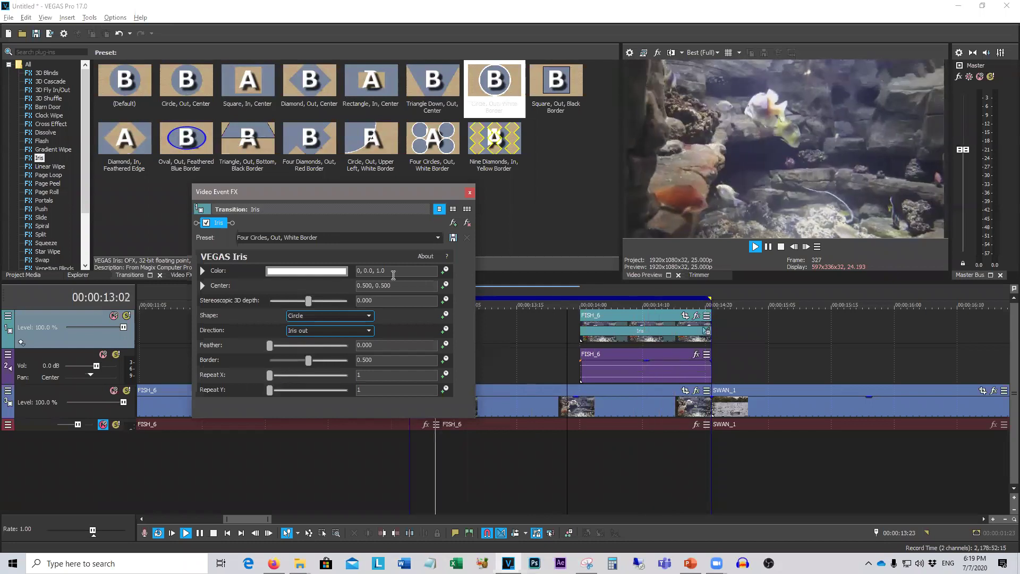
{"action": "left_click", "coordinate": [472, 195]}
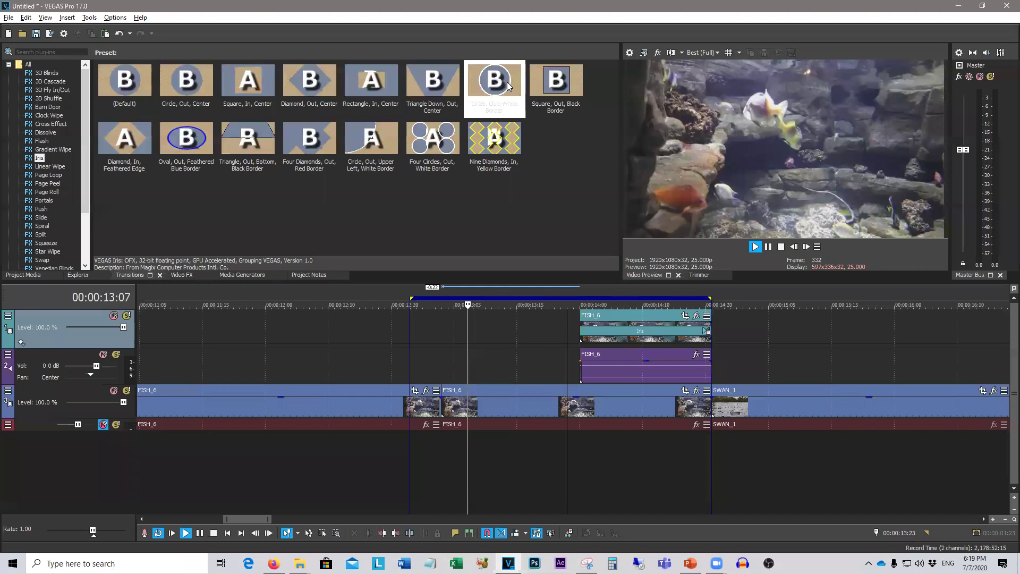
Step: Close the Vegas Pro Resources folder window that covers the project and stop the playback
{"action": "key", "text": "alt+Tab"}
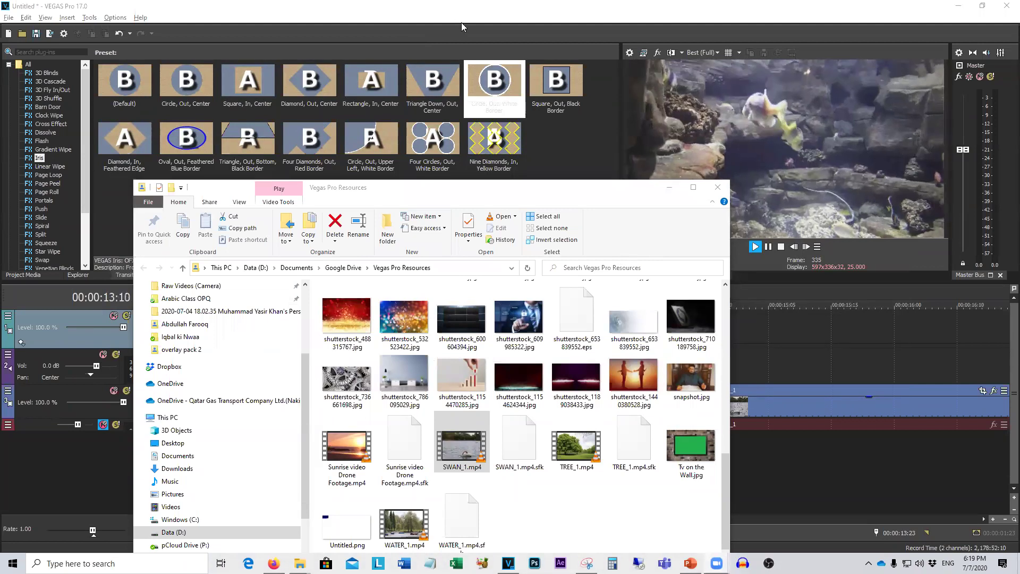
{"action": "left_click", "coordinate": [723, 187]}
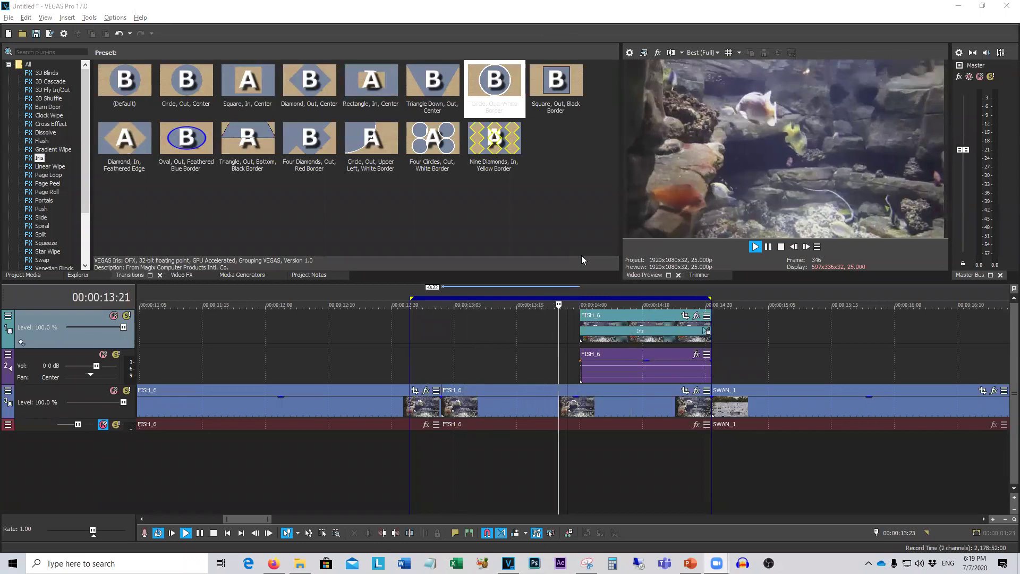
{"action": "key", "text": "space"}
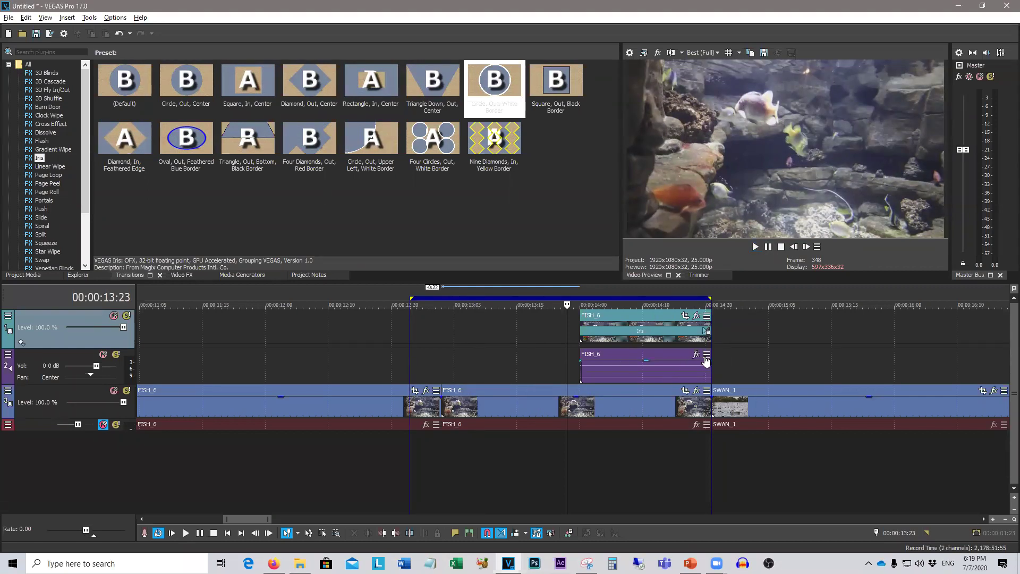
Step: Try extending the upper FISH_6 clip past the SWAN_1 cut and trimming its start, play it back, and undo both edits
{"action": "left_click", "coordinate": [713, 324]}
{"action": "left_click_drag", "start_coordinate": [713, 324], "coordinate": [804, 322]}
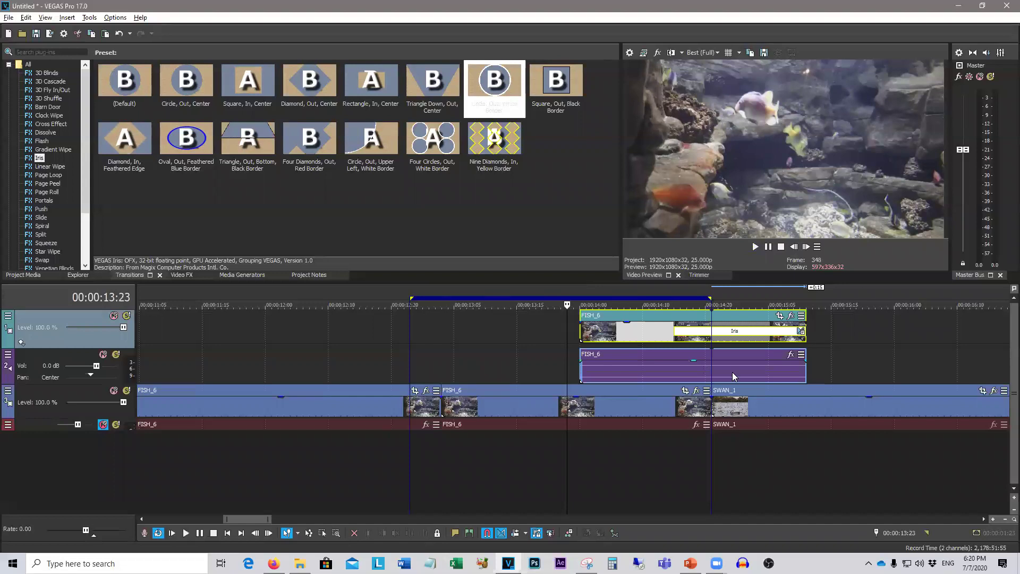
{"action": "left_click_drag", "start_coordinate": [379, 439], "coordinate": [950, 487]}
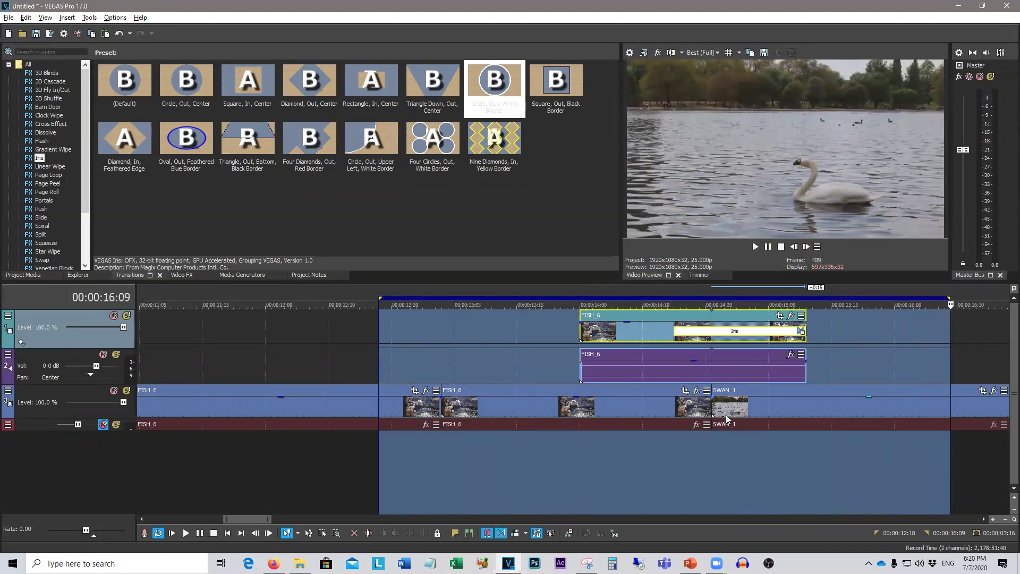
{"action": "left_click", "coordinate": [753, 246]}
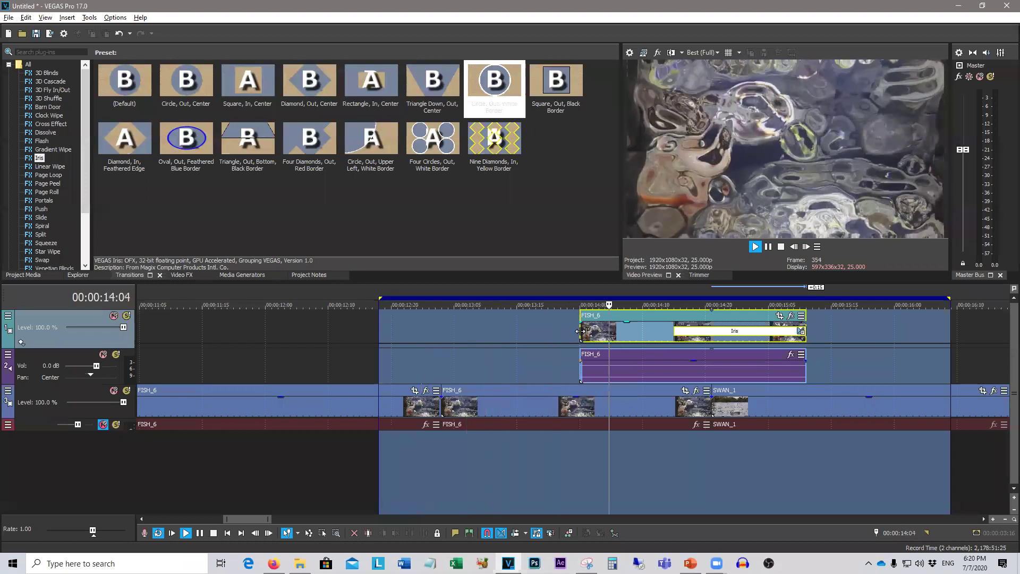
{"action": "left_click_drag", "start_coordinate": [580, 329], "coordinate": [675, 329]}
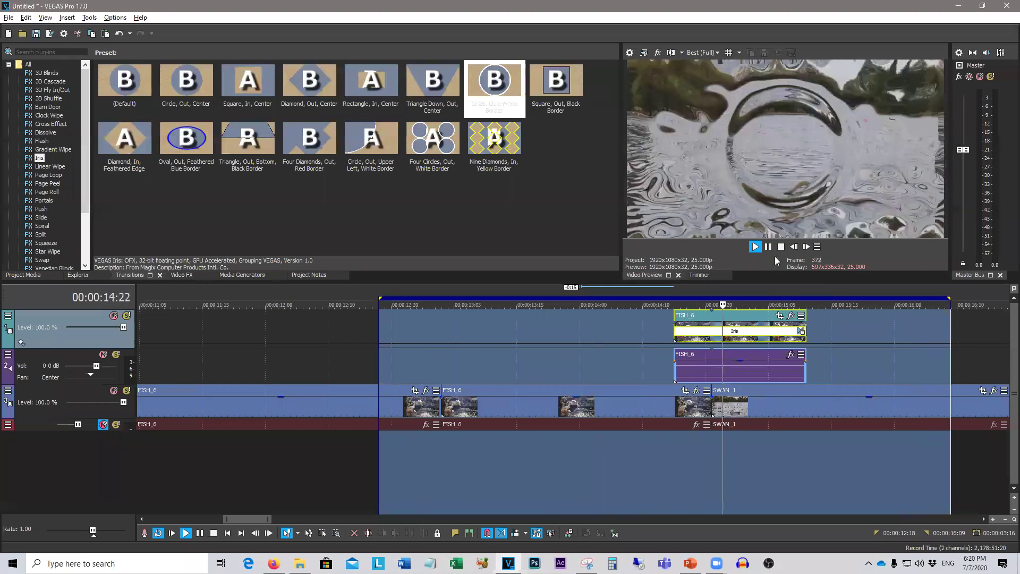
{"action": "left_click", "coordinate": [782, 248]}
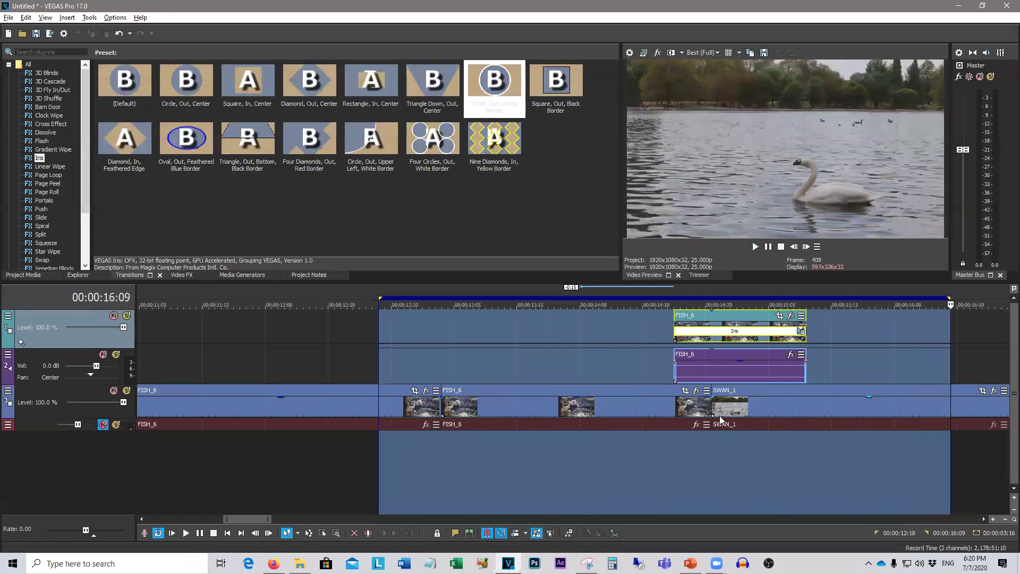
{"action": "key", "text": "ctrl+z"}
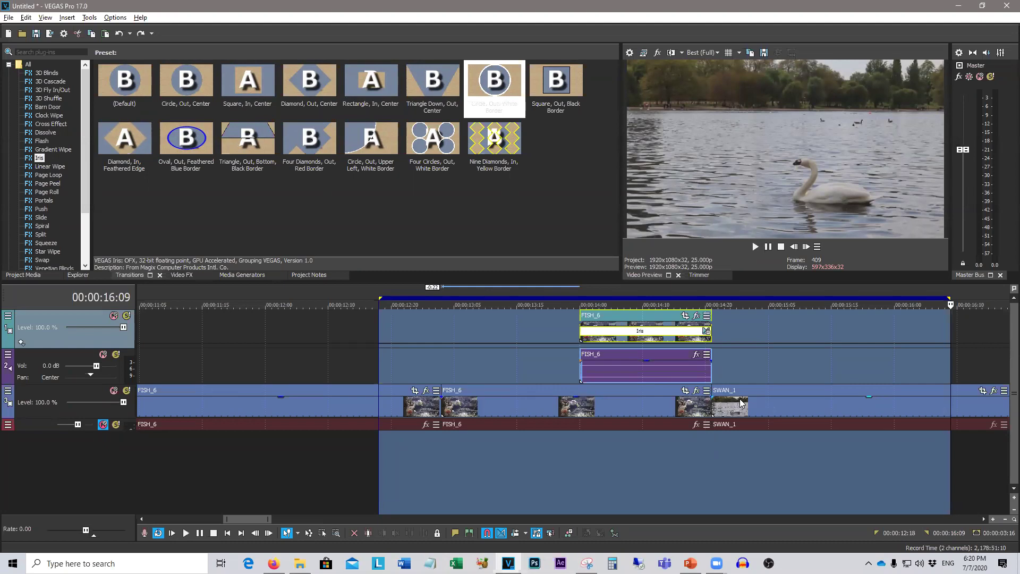
Step: Mark off the upper FISH_6 clip's length from the start of SWAN_1 and split SWAN_1 at 00:00:15:17
{"action": "scroll", "coordinate": [730, 375], "scroll_direction": "down", "scroll_amount": 1}
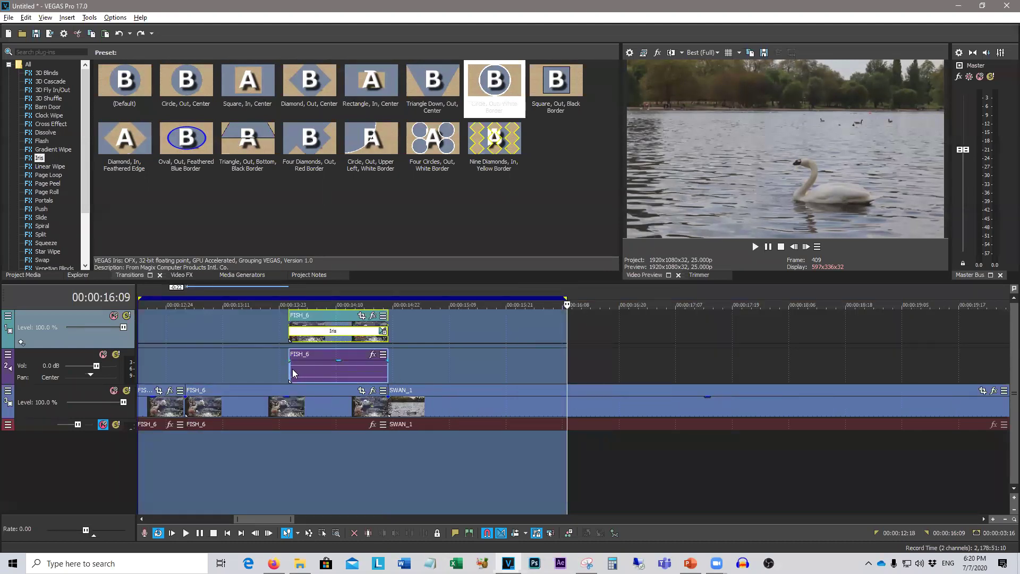
{"action": "left_click", "coordinate": [387, 453]}
{"action": "left_click", "coordinate": [331, 449]}
{"action": "left_click_drag", "start_coordinate": [312, 449], "coordinate": [387, 453]}
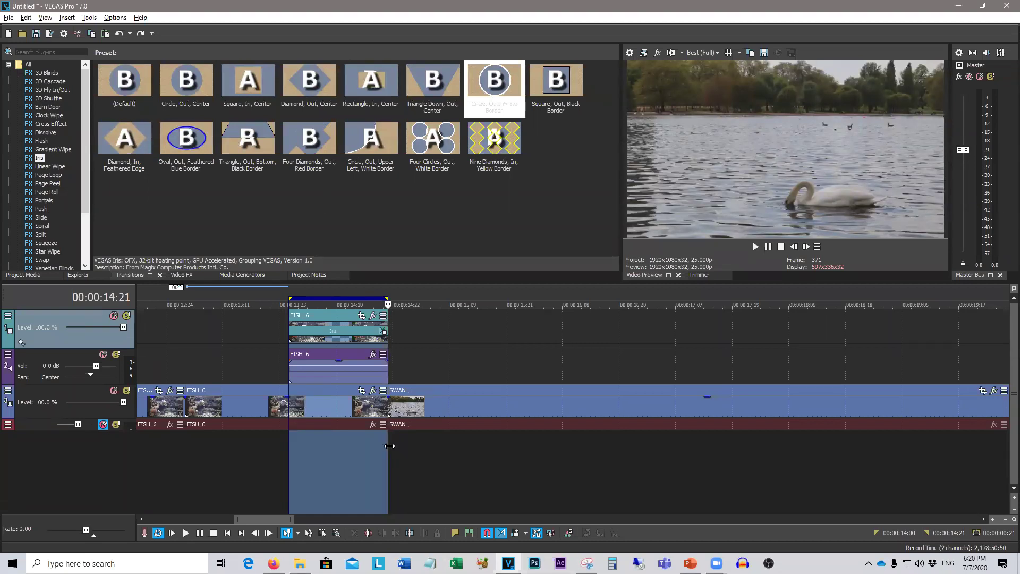
{"action": "left_click", "coordinate": [397, 450]}
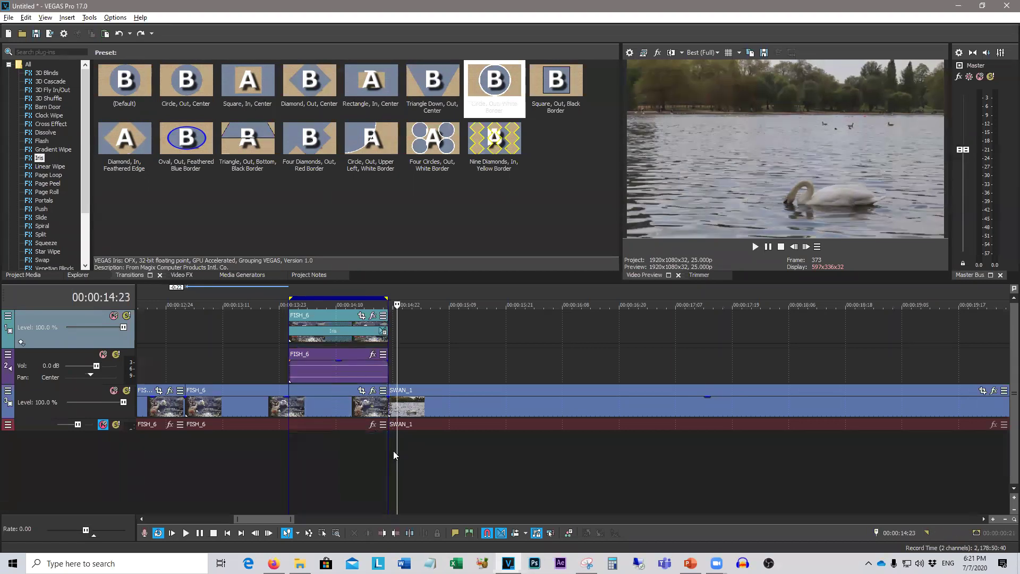
{"action": "left_click_drag", "start_coordinate": [387, 452], "coordinate": [484, 453]}
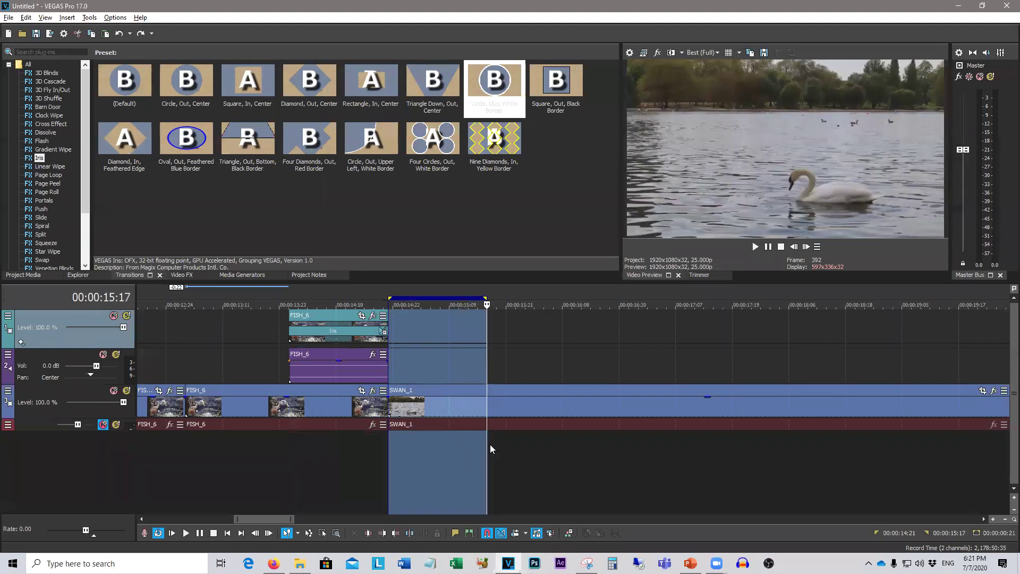
{"action": "left_click", "coordinate": [486, 446]}
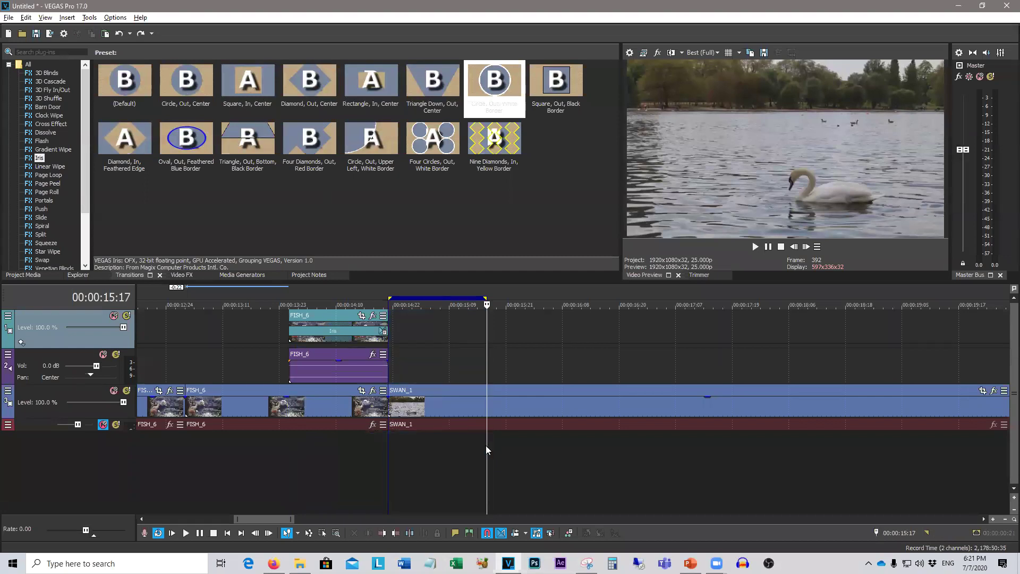
{"action": "key", "text": "s"}
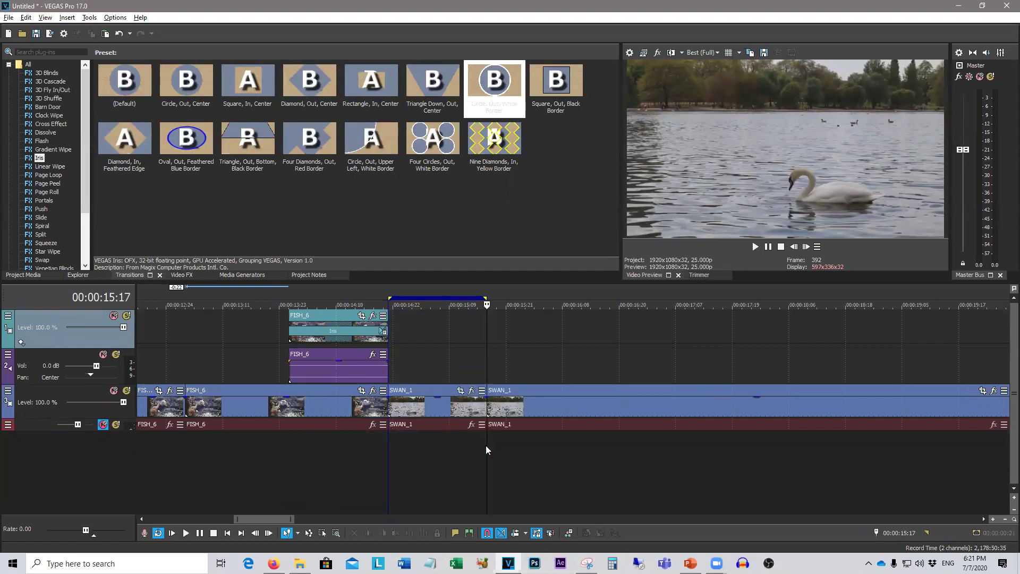
Step: Copy the short SWAN_1 segment onto the top video track, offset 8 frames after the original
{"action": "left_click", "coordinate": [450, 408]}
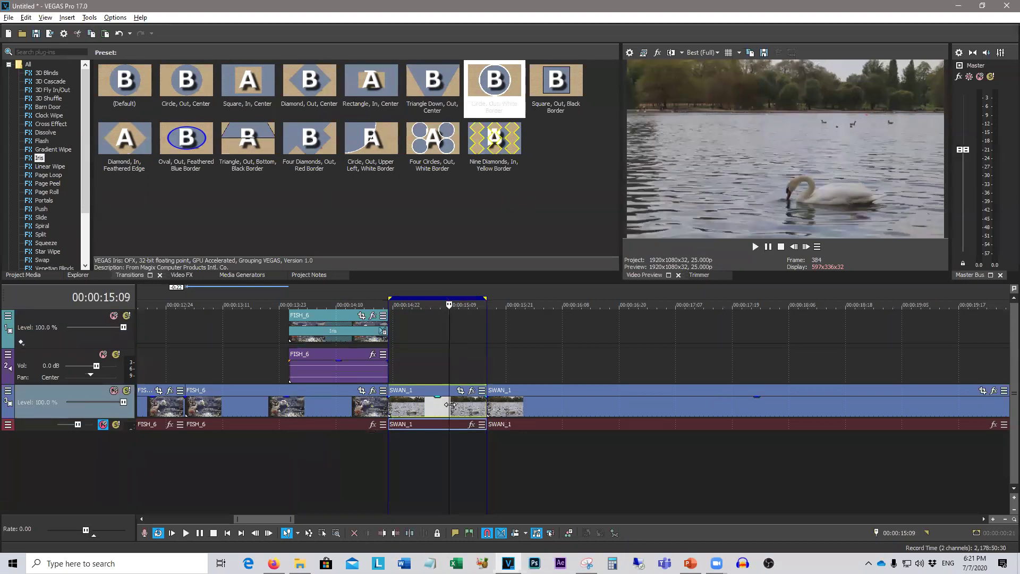
{"action": "left_click", "coordinate": [387, 443]}
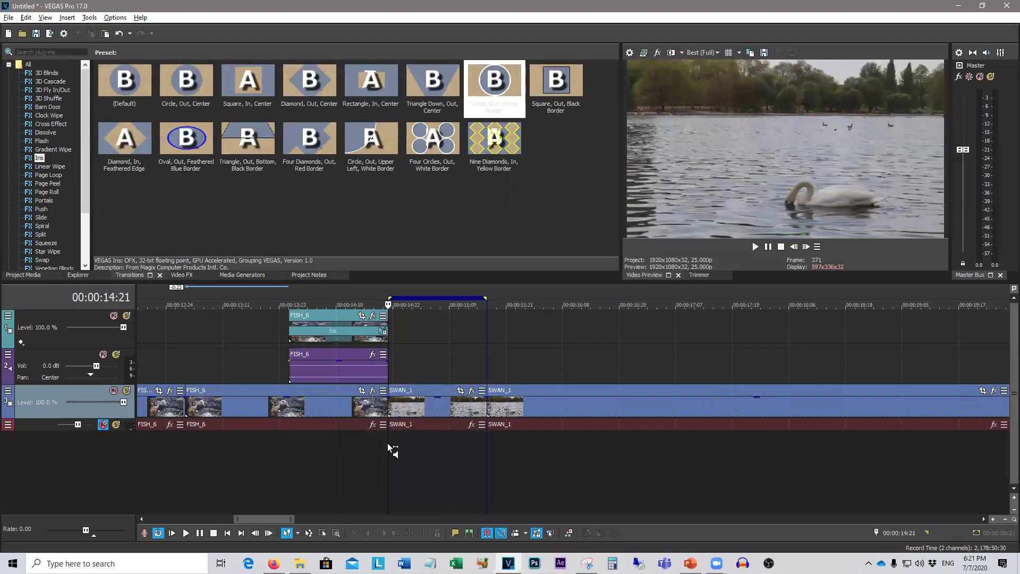
{"action": "double_click", "coordinate": [388, 443]}
{"action": "left_click_drag", "start_coordinate": [416, 409], "coordinate": [471, 332]}
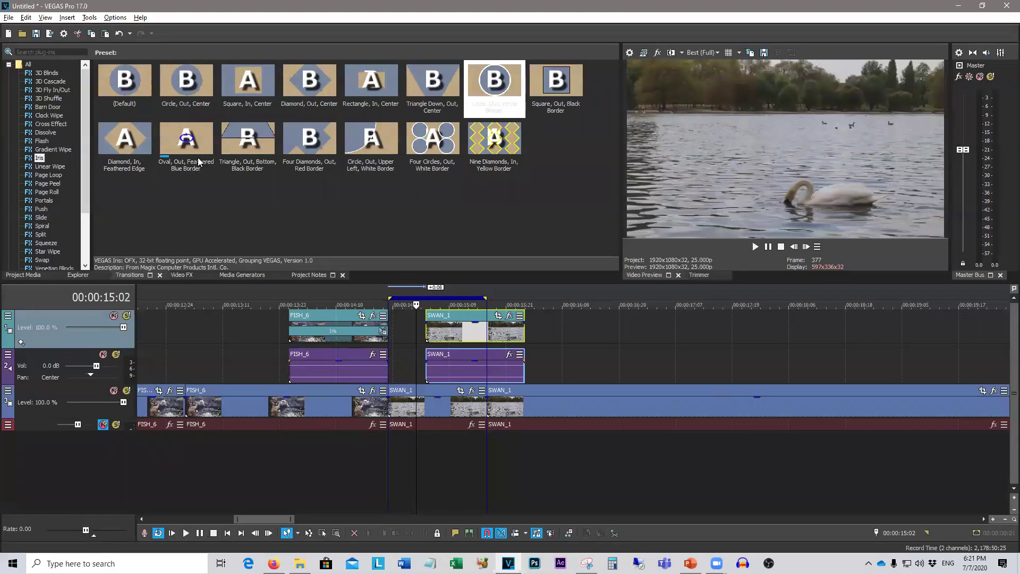
Step: Add the Oval, Out, Feathered Blue Border Iris transition to the upper SWAN_1 clip and play the region from 00:00:14:24 to 00:00:16:18
{"action": "left_click_drag", "start_coordinate": [194, 147], "coordinate": [429, 335]}
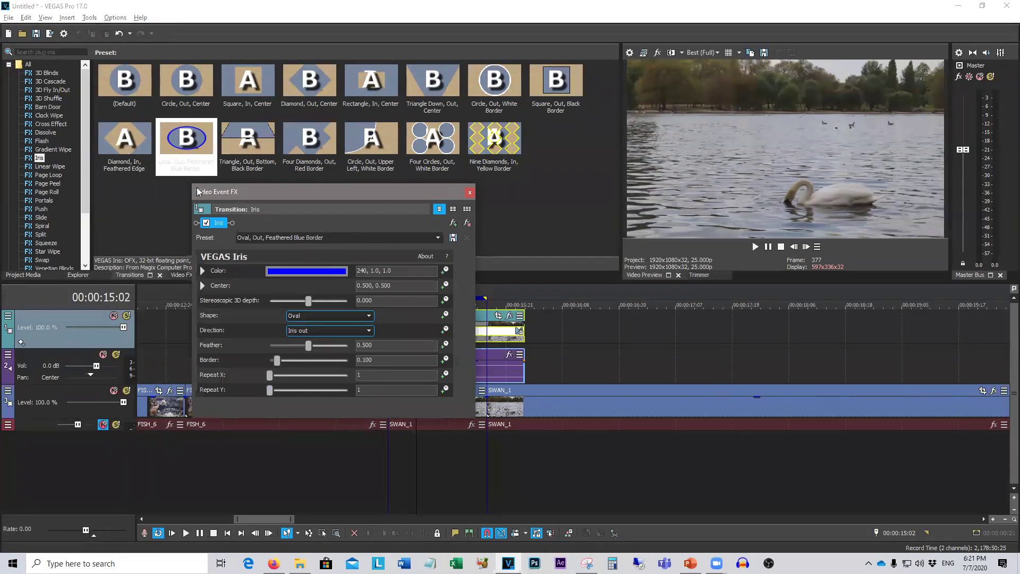
{"action": "left_click", "coordinate": [469, 192]}
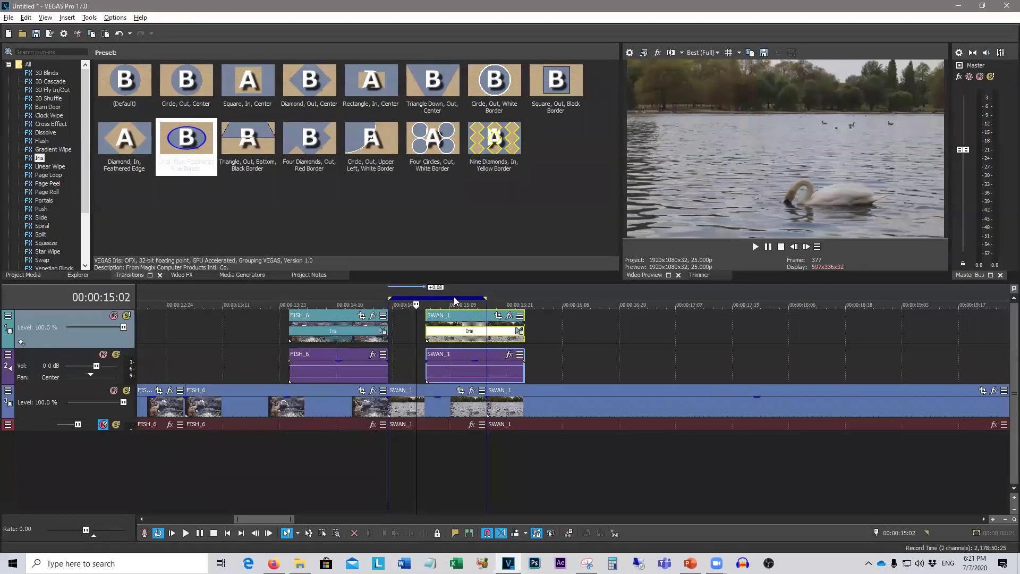
{"action": "left_click_drag", "start_coordinate": [405, 498], "coordinate": [611, 489]}
{"action": "key", "text": "space"}
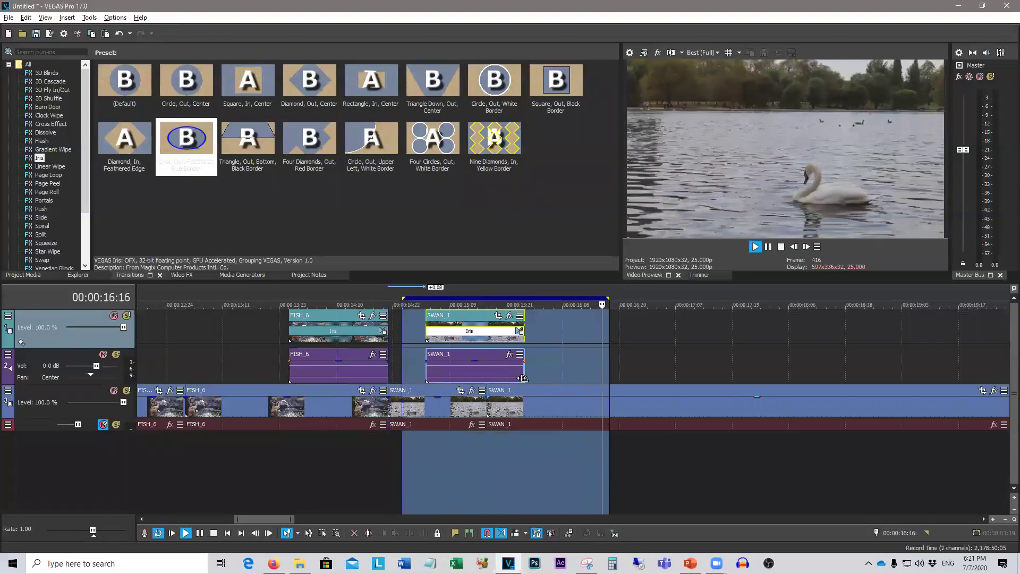
{"action": "left_click", "coordinate": [781, 246]}
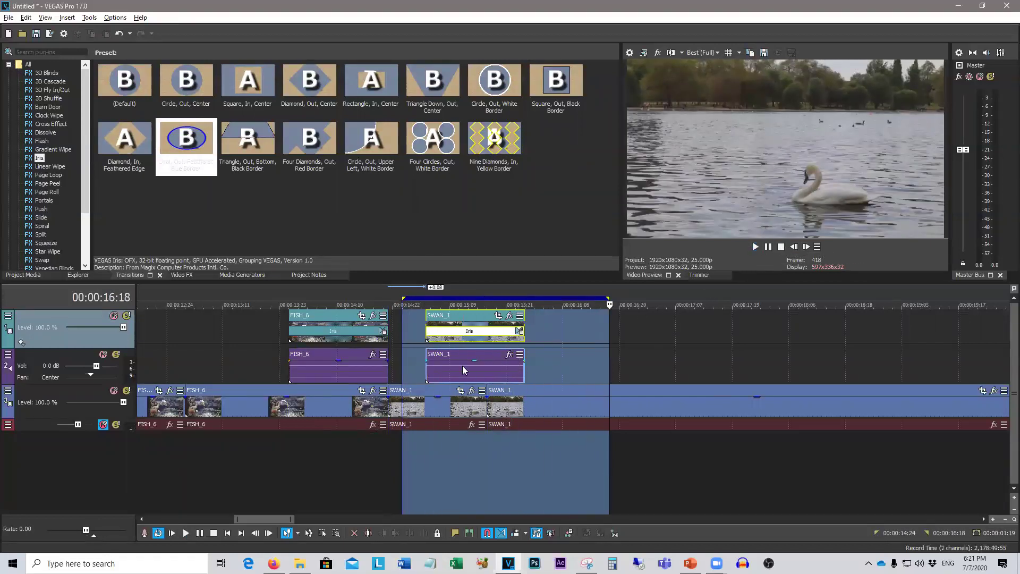
Step: Set the upper SWAN_1 clip's Iris transition direction to Iris in and its shape to Circle
{"action": "left_click", "coordinate": [519, 333]}
{"action": "left_click", "coordinate": [330, 333]}
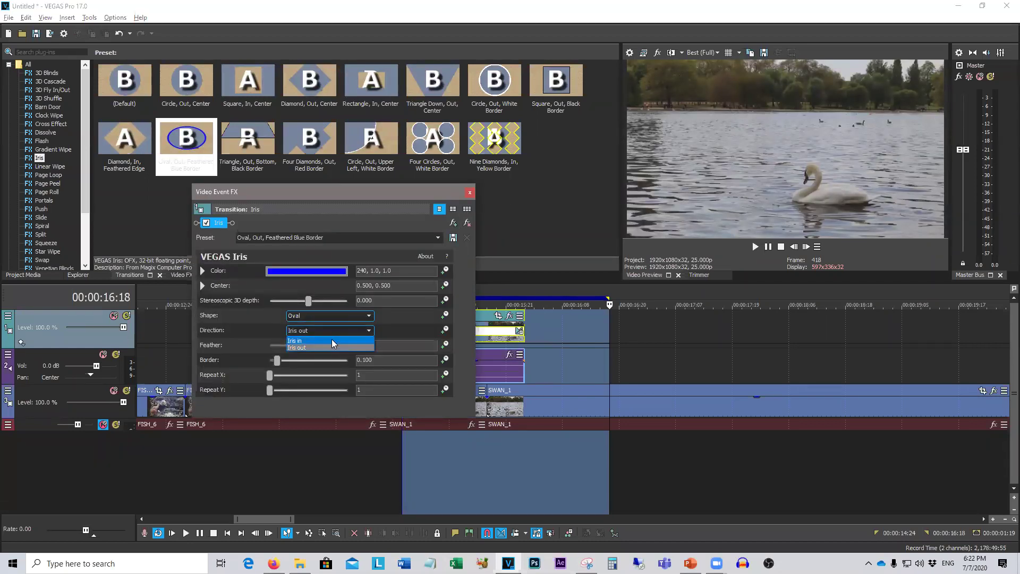
{"action": "left_click", "coordinate": [332, 341]}
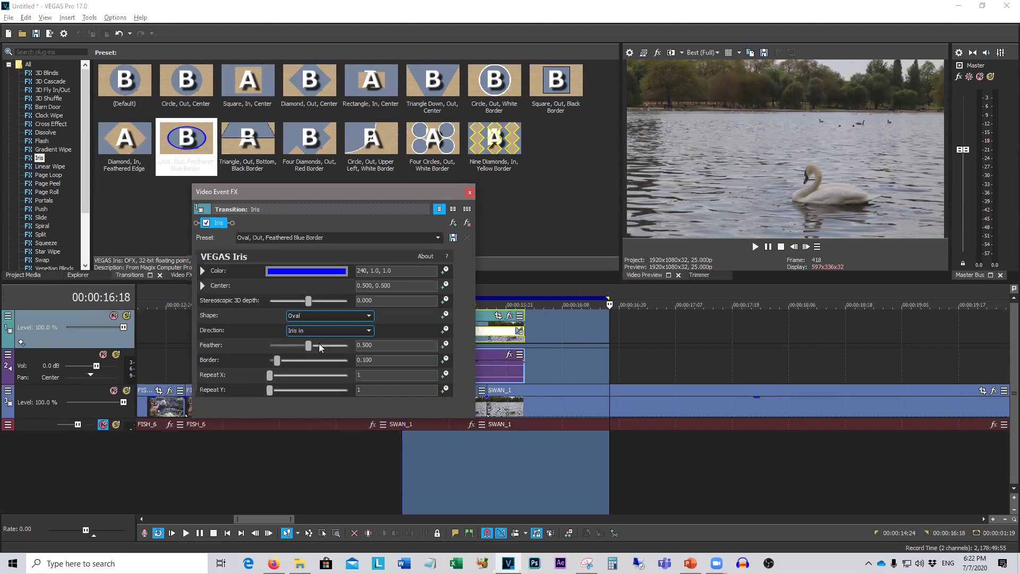
{"action": "left_click", "coordinate": [318, 316]}
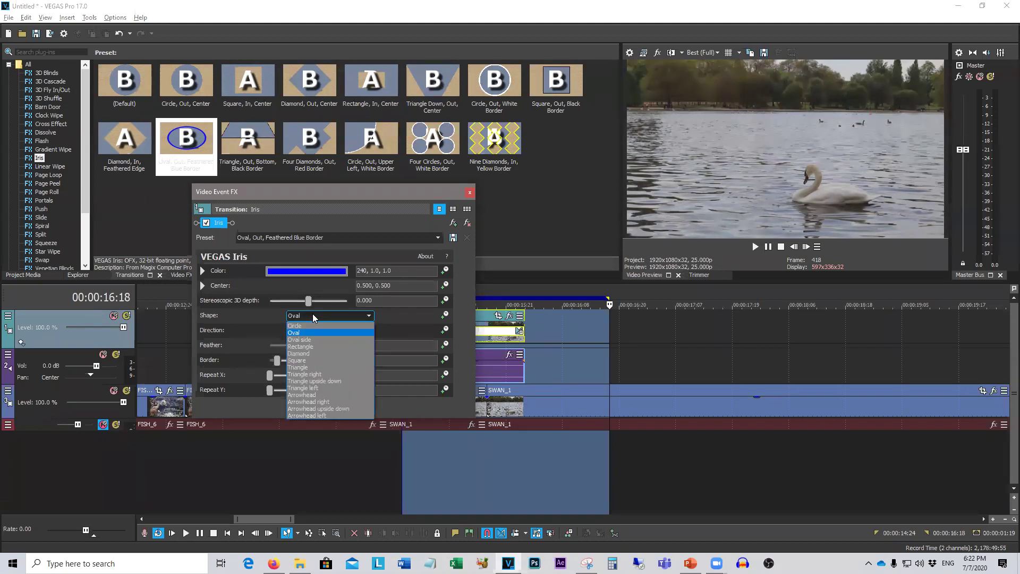
{"action": "left_click", "coordinate": [313, 332]}
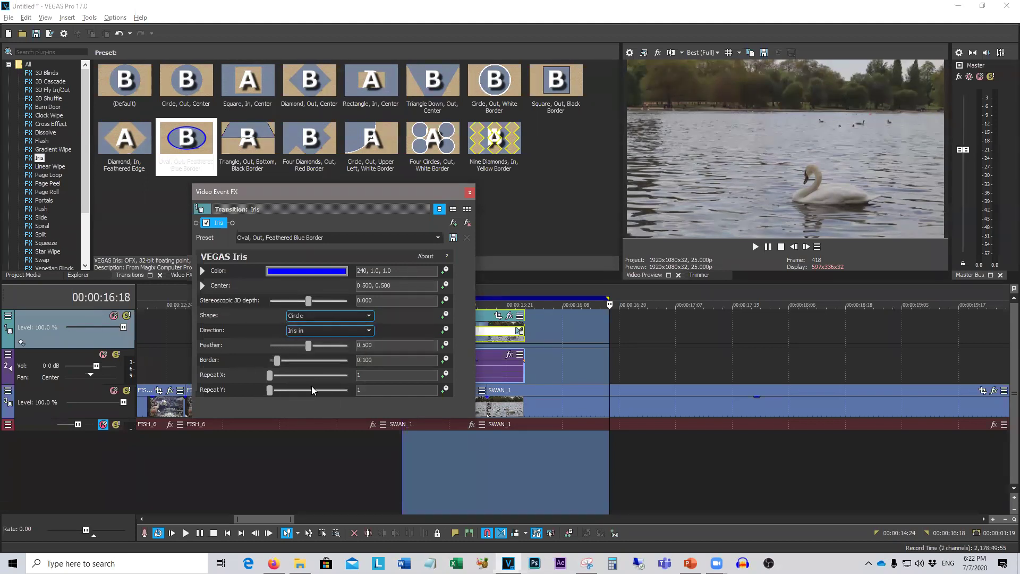
Step: Move the upper SWAN_1 clip back to start at 00:00:14:21, directly after the upper FISH_6 clip
{"action": "left_click", "coordinate": [470, 192]}
{"action": "left_click", "coordinate": [669, 441]}
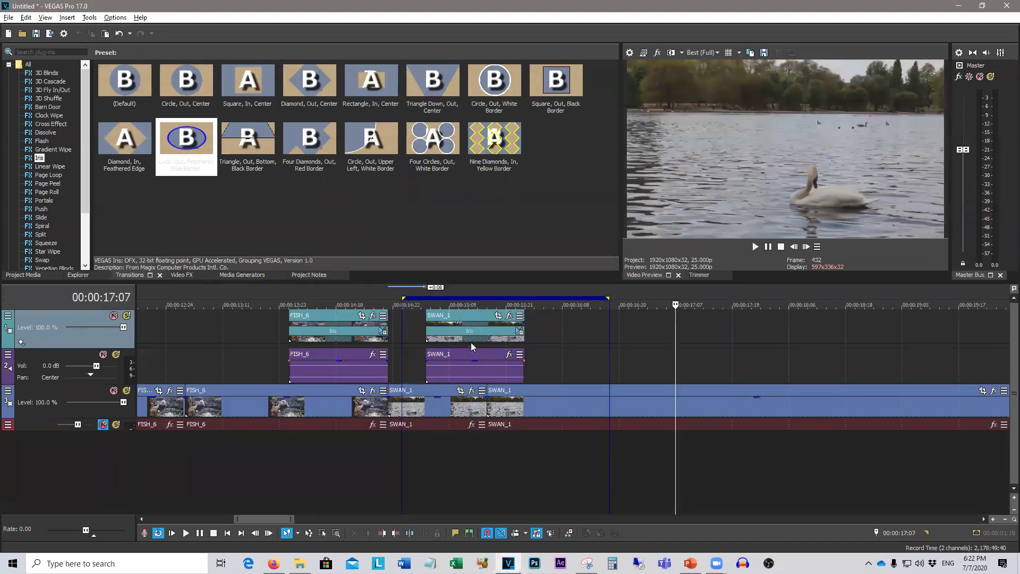
{"action": "left_click_drag", "start_coordinate": [470, 316], "coordinate": [434, 316]}
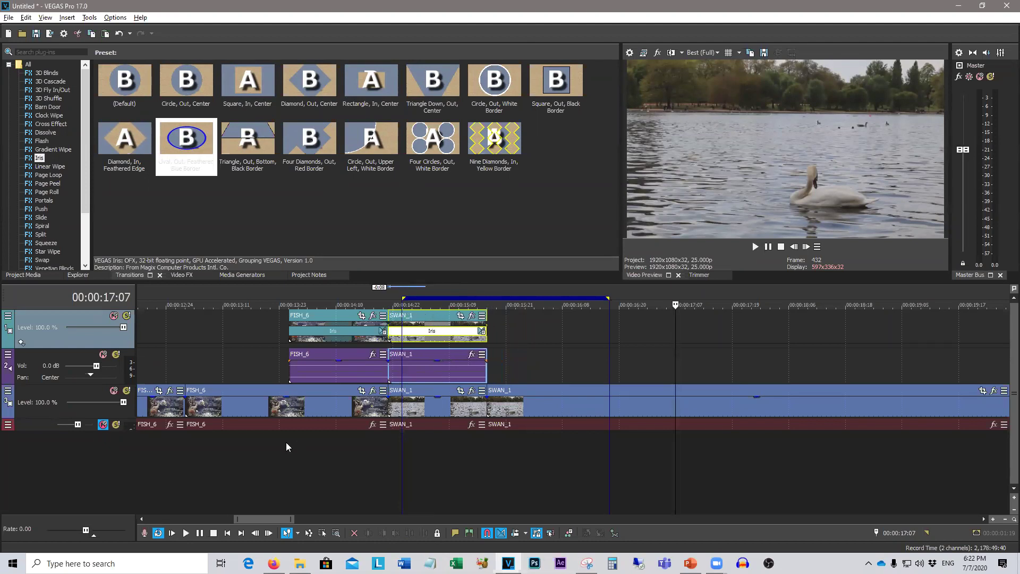
Step: Play the region from 00:00:14:21 to 00:00:16:24 to preview the ripple on SWAN_1
{"action": "left_click_drag", "start_coordinate": [189, 456], "coordinate": [632, 496]}
{"action": "left_click", "coordinate": [425, 497]}
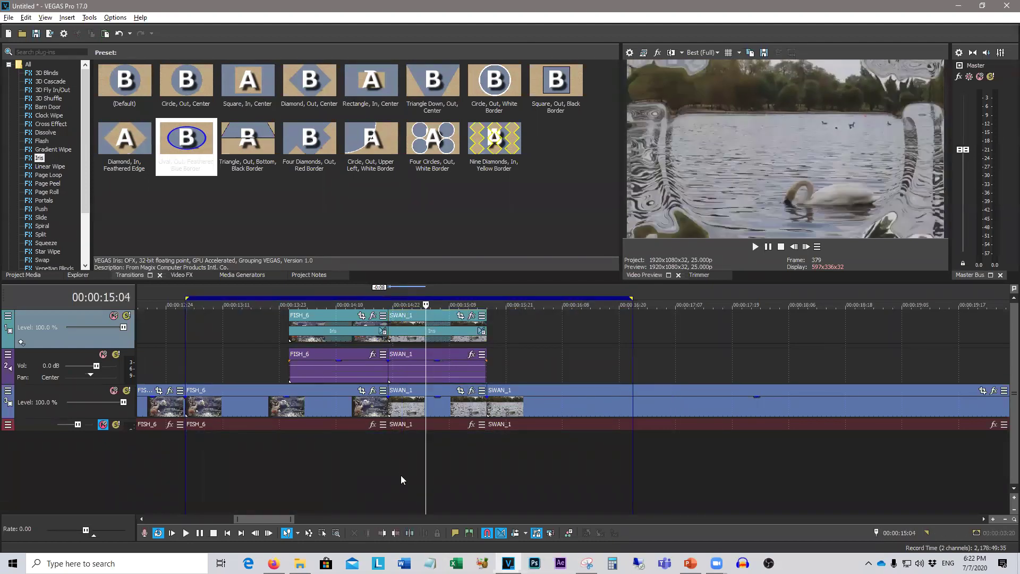
{"action": "left_click_drag", "start_coordinate": [388, 467], "coordinate": [639, 459]}
{"action": "key", "text": "space"}
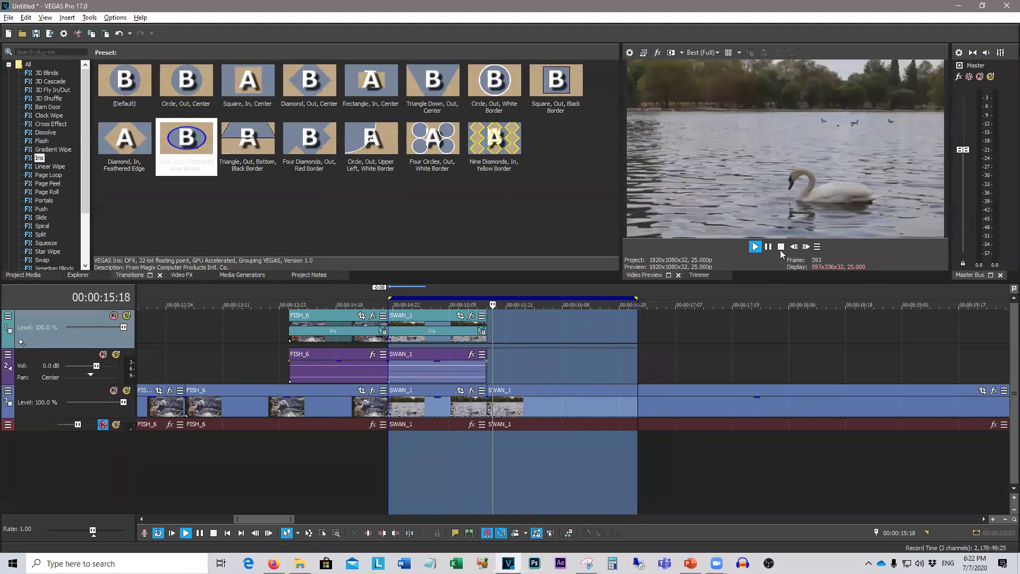
{"action": "key", "text": "space"}
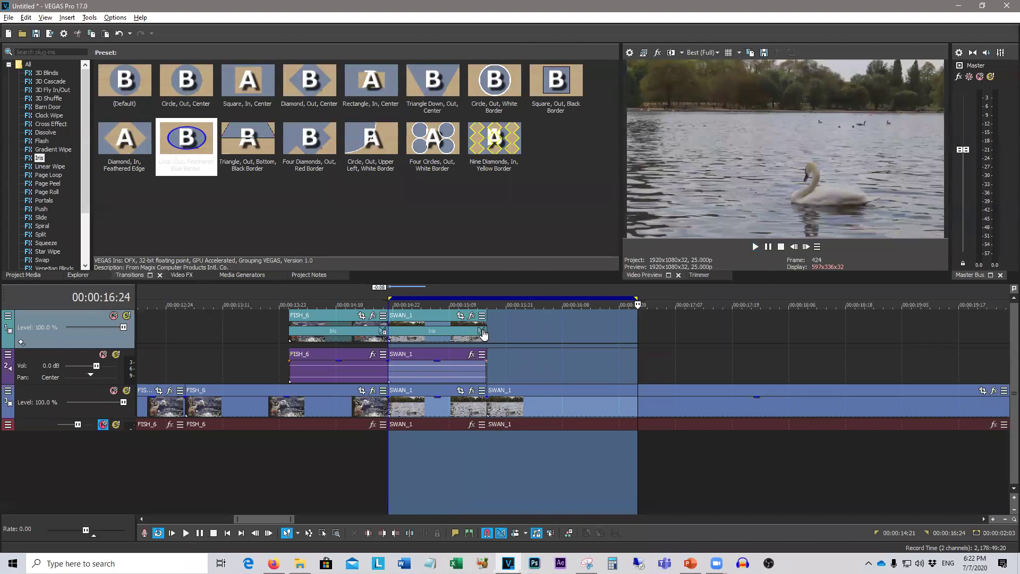
Step: Review the Iris transition settings of the upper SWAN_1 clip and of the upper FISH_6 clip
{"action": "left_click", "coordinate": [482, 332]}
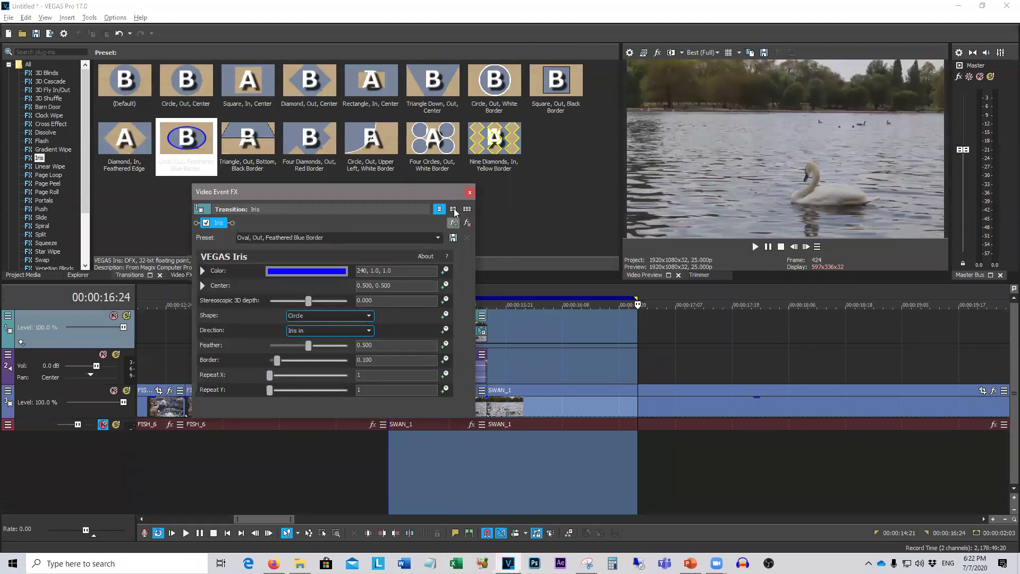
{"action": "left_click", "coordinate": [469, 193]}
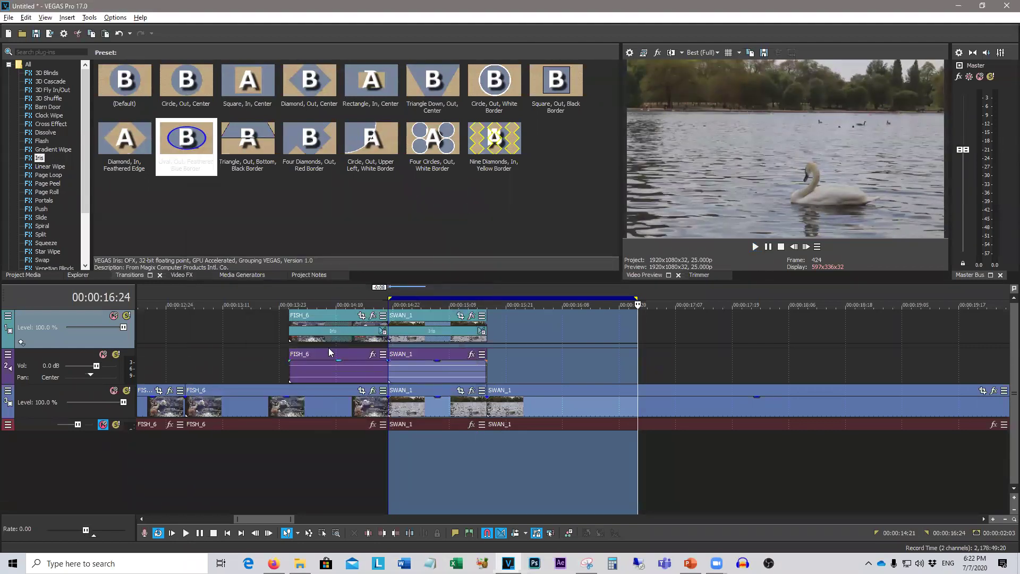
{"action": "left_click", "coordinate": [384, 332]}
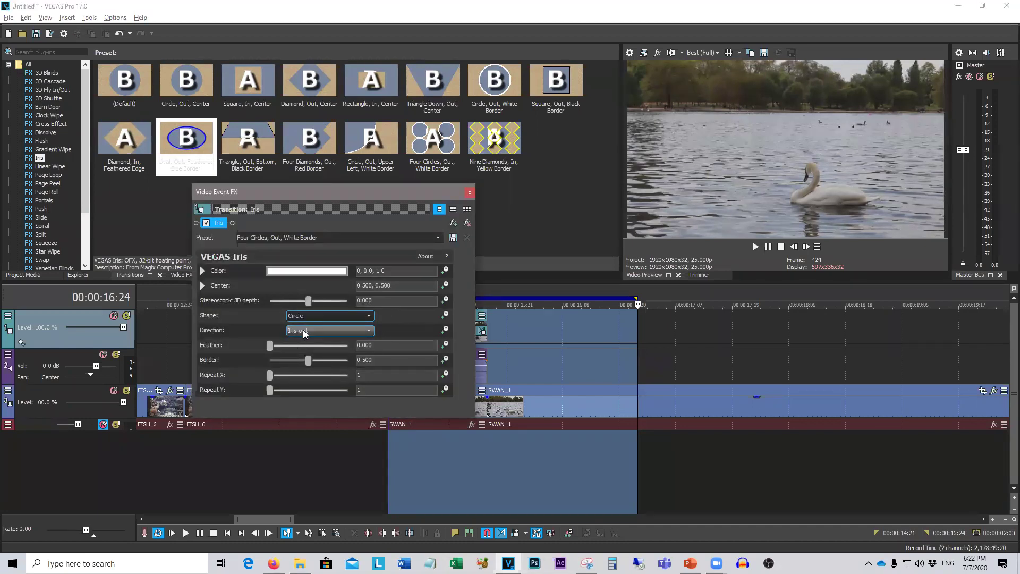
{"action": "left_click", "coordinate": [469, 193]}
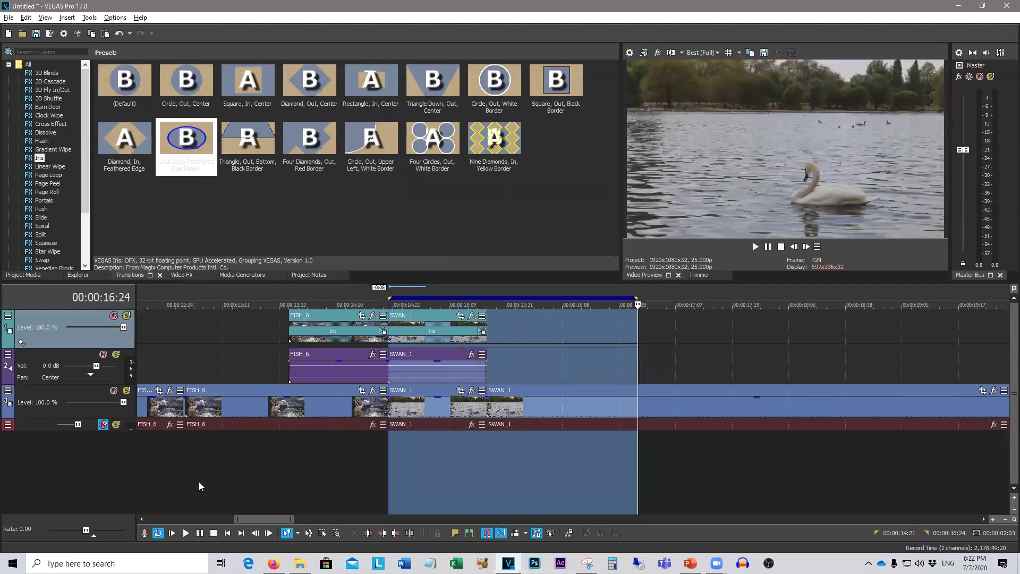
Step: Play the region from 00:00:13:05 to 00:00:16:21 across both ripple clips
{"action": "left_click_drag", "start_coordinate": [197, 482], "coordinate": [621, 462]}
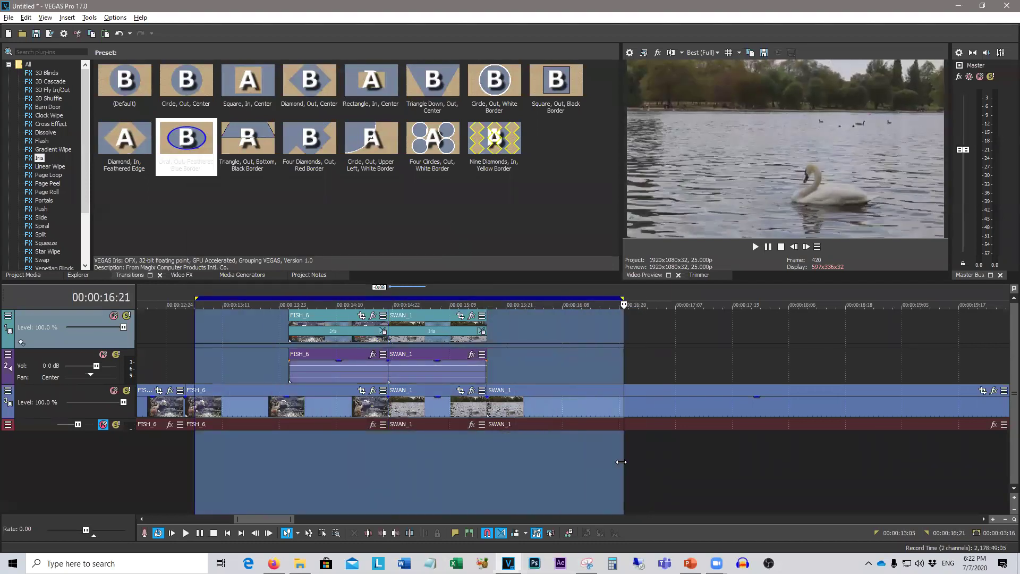
{"action": "key", "text": "space"}
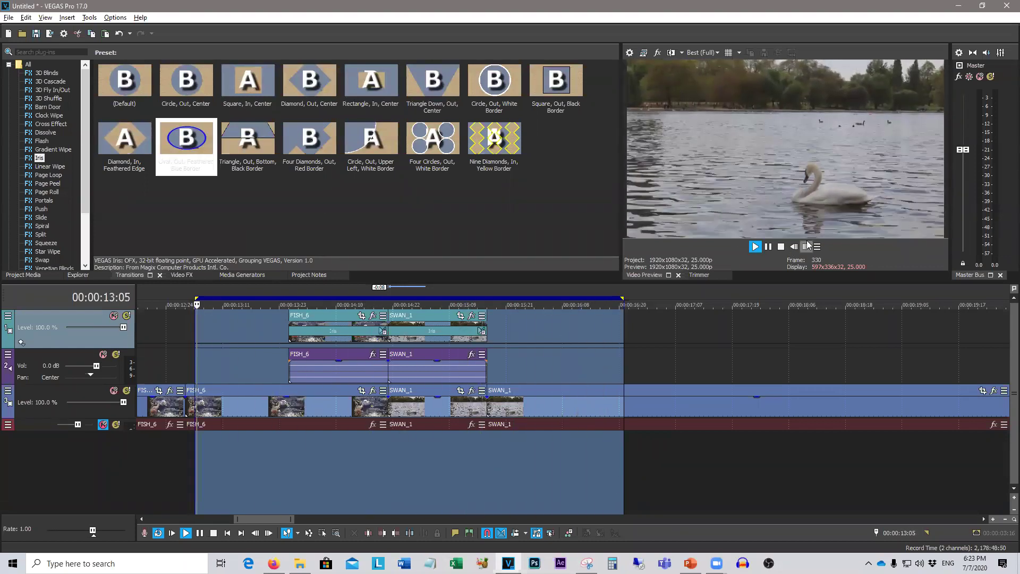
{"action": "left_click", "coordinate": [781, 247]}
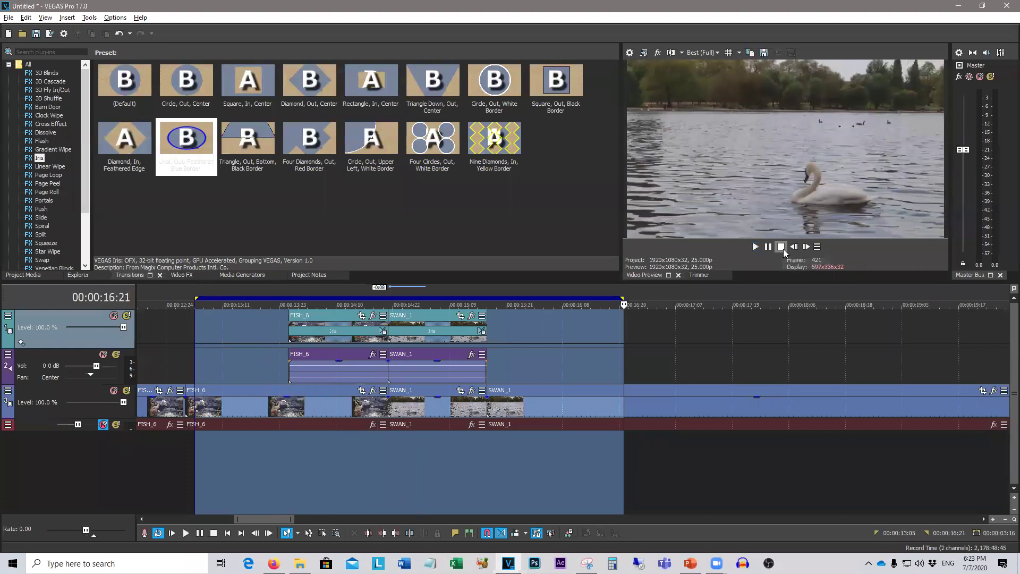
Step: Shorten the upper FISH_6 clip's Iris transition to start at 00:00:14:10, then split off and delete the part of the clip before it
{"action": "left_click", "coordinate": [297, 333]}
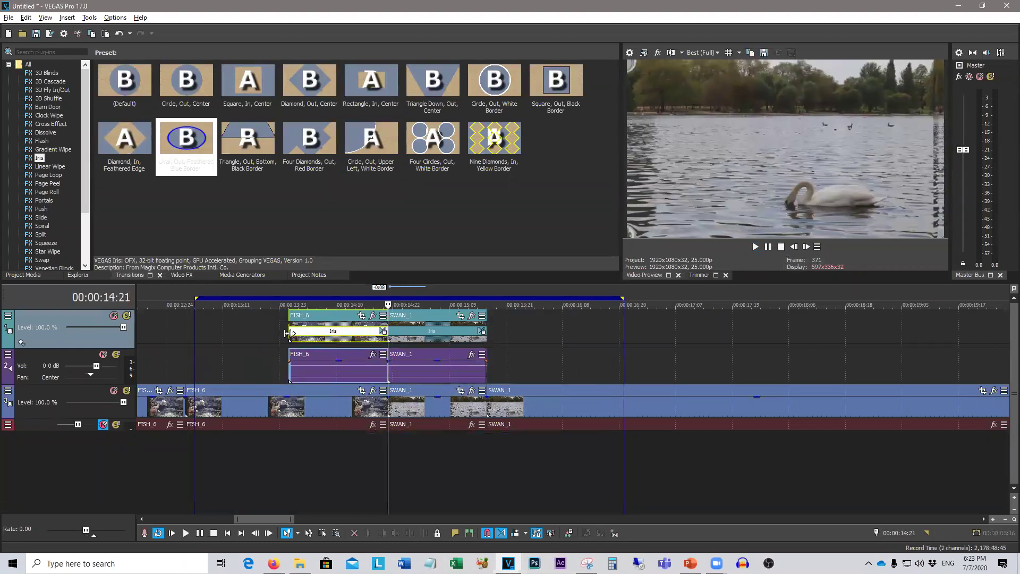
{"action": "left_click_drag", "start_coordinate": [290, 333], "coordinate": [336, 335]}
{"action": "left_click", "coordinate": [336, 444]}
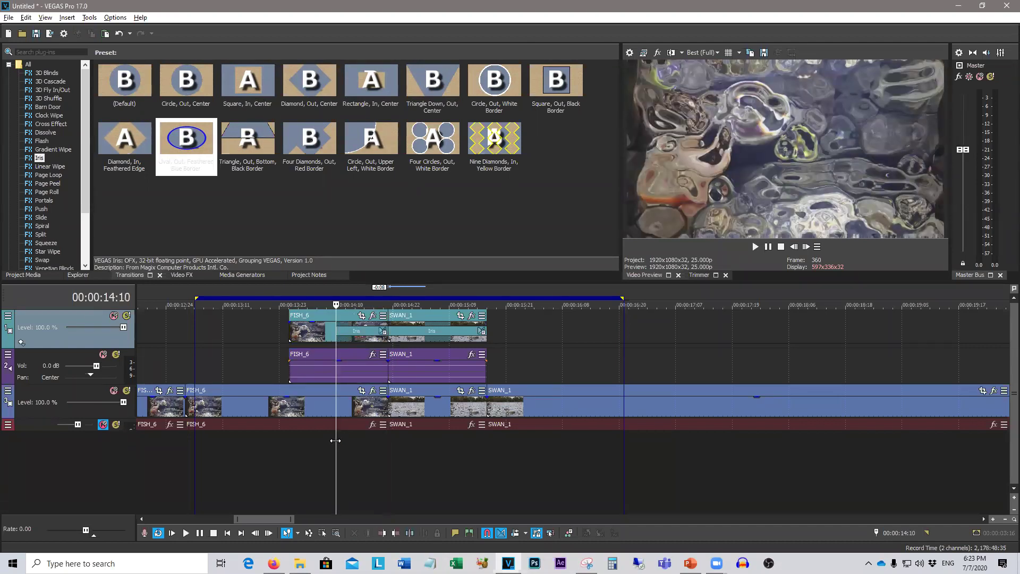
{"action": "key", "text": "s"}
{"action": "key", "text": "ctrl+z"}
{"action": "left_click", "coordinate": [335, 368]}
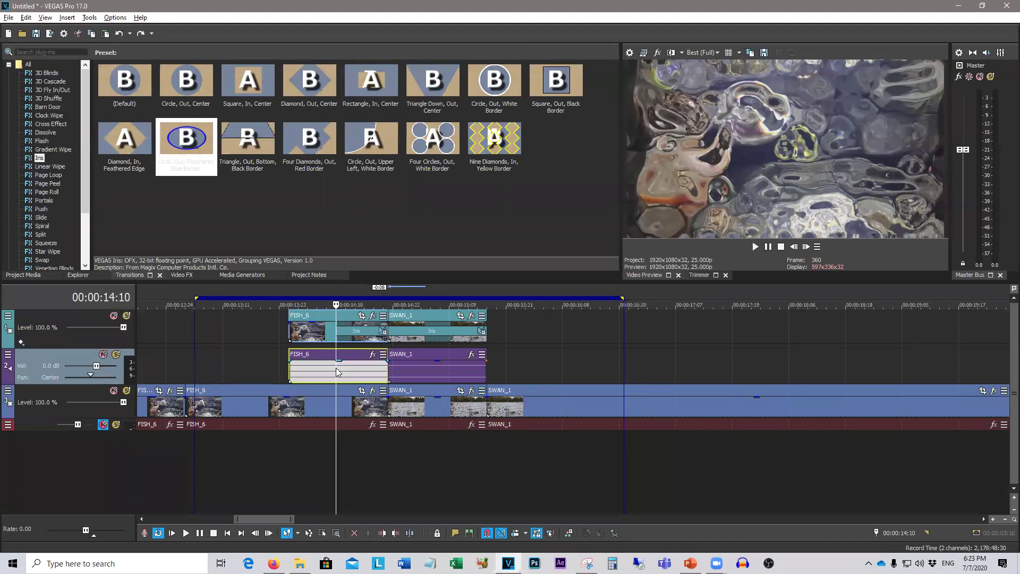
{"action": "key", "text": "s"}
{"action": "left_click", "coordinate": [322, 336]}
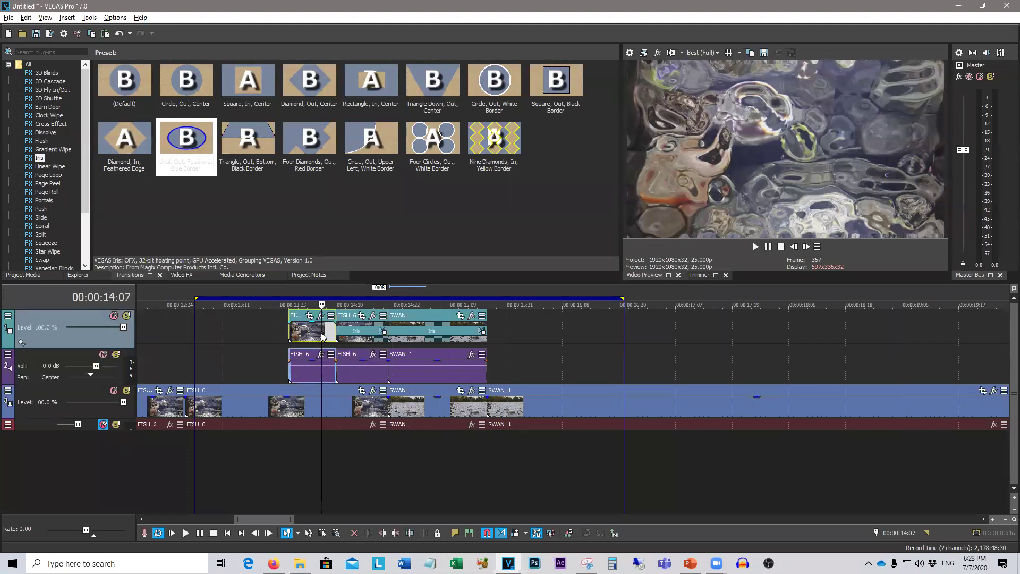
{"action": "key", "text": "Delete"}
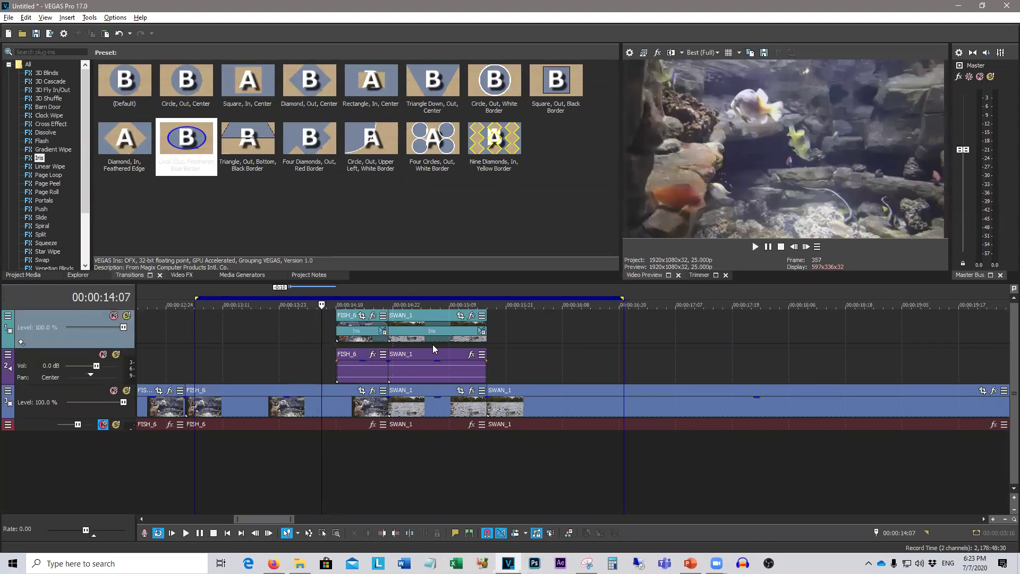
Step: Shorten the upper SWAN_1 clip's Iris transition to end at 00:00:15:06, then split off and delete the rest of the clip
{"action": "left_click_drag", "start_coordinate": [483, 333], "coordinate": [415, 334]}
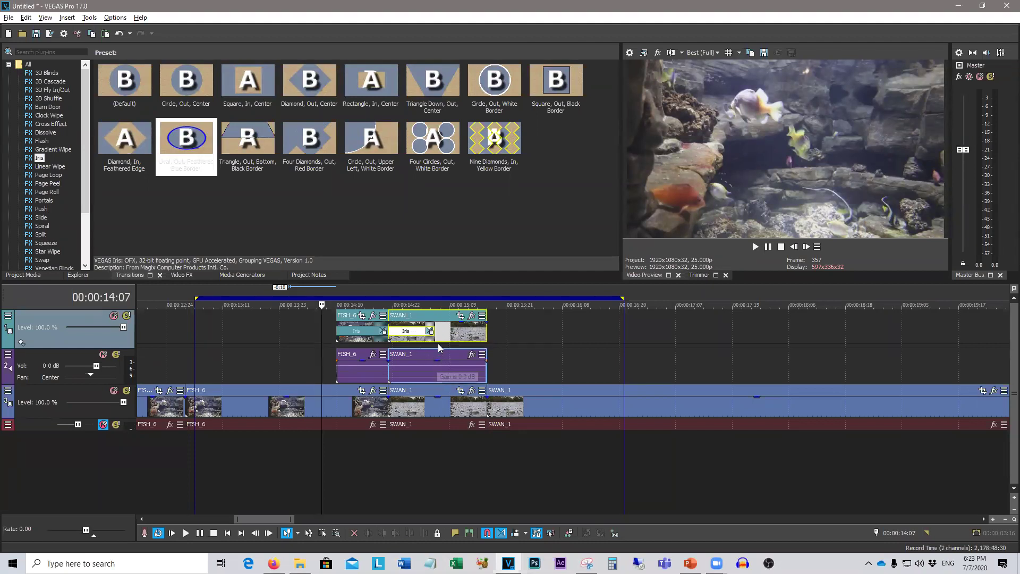
{"action": "left_click", "coordinate": [434, 440]}
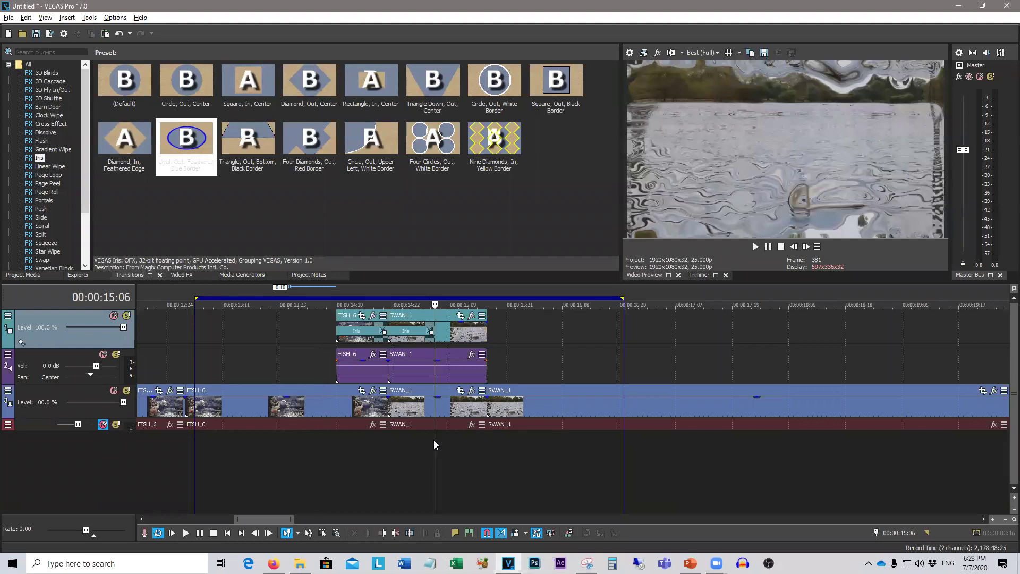
{"action": "left_click", "coordinate": [431, 340]}
{"action": "left_click", "coordinate": [455, 341]}
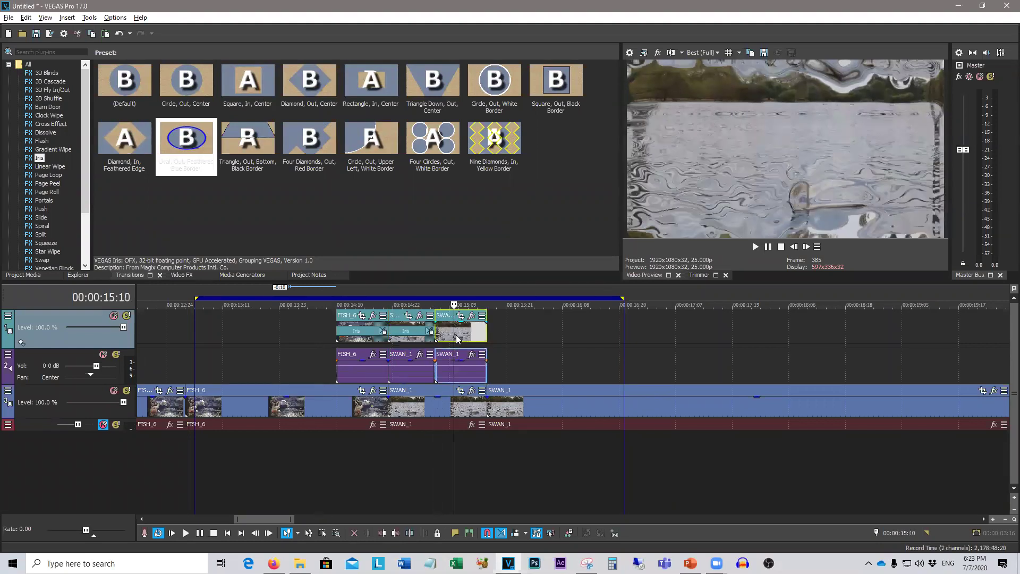
{"action": "left_click_drag", "start_coordinate": [486, 334], "coordinate": [415, 366]}
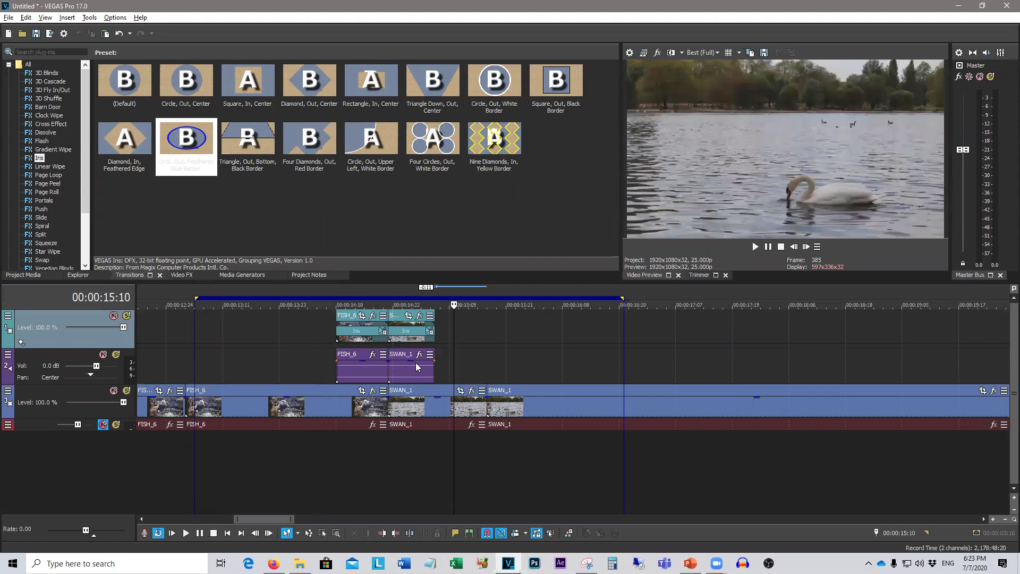
Step: Play the region from 00:00:13:05 to 00:00:16:21 with the two trimmed ripple clips
{"action": "left_click", "coordinate": [754, 247]}
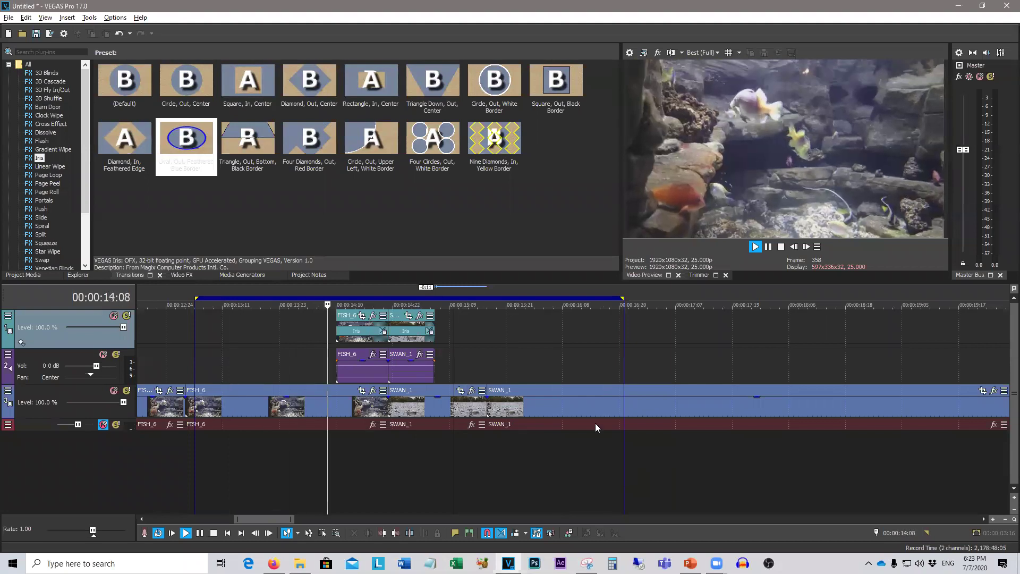
{"action": "left_click", "coordinate": [780, 247]}
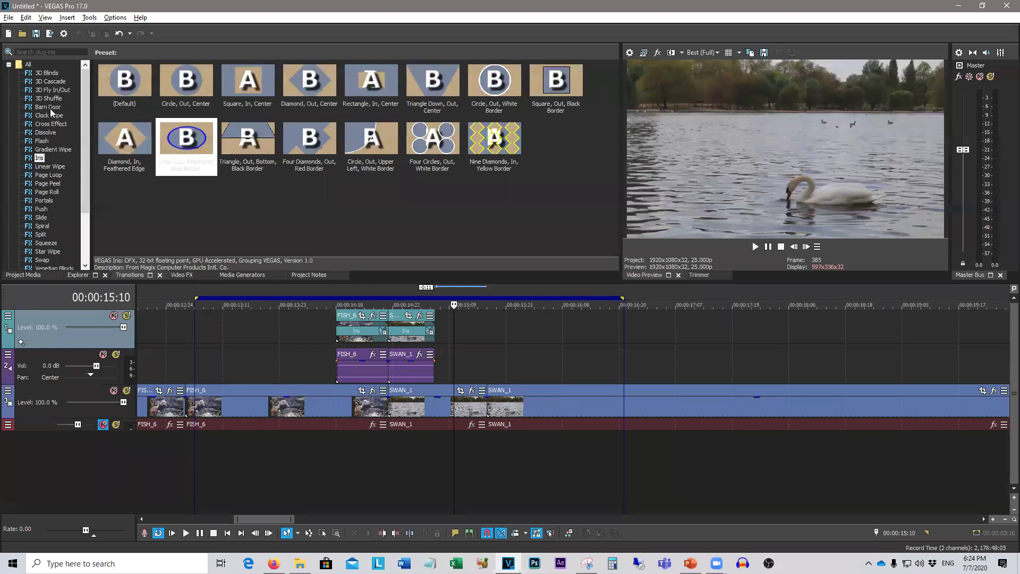
Step: Look through the transition presets from the 3D group through Clock Wipe, Dissolve, Gradient Wipe and Linear Wipe to Page Loop
{"action": "left_click", "coordinate": [46, 91]}
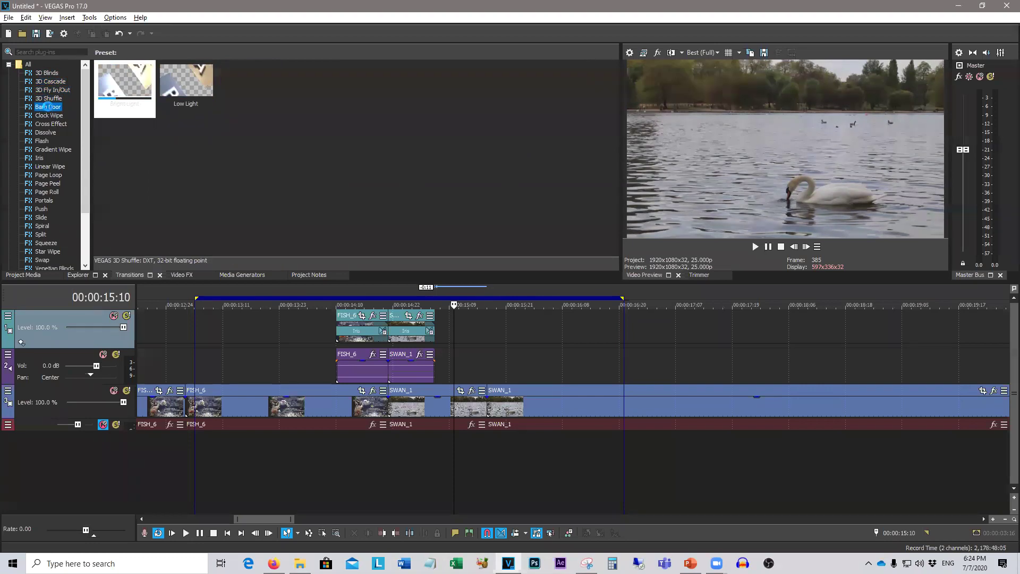
{"action": "left_click", "coordinate": [48, 106]}
{"action": "left_click", "coordinate": [48, 124]}
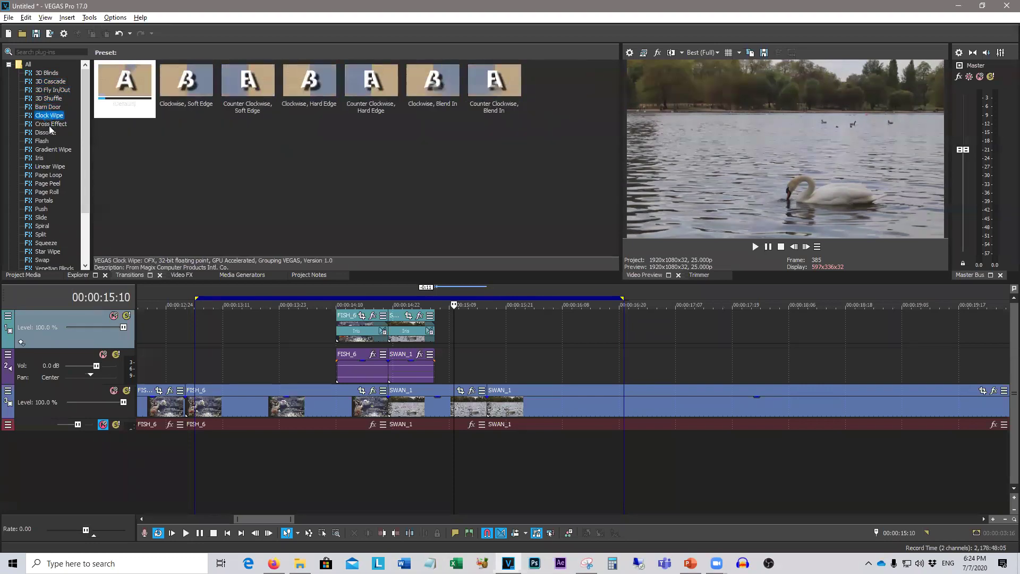
{"action": "left_click", "coordinate": [50, 132]}
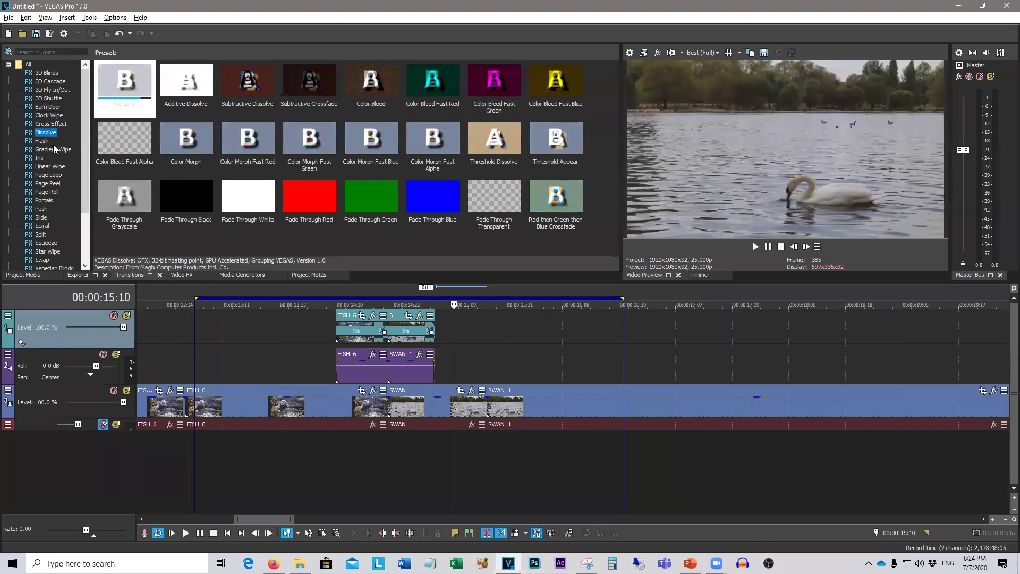
{"action": "left_click", "coordinate": [42, 141]}
{"action": "left_click", "coordinate": [52, 149]}
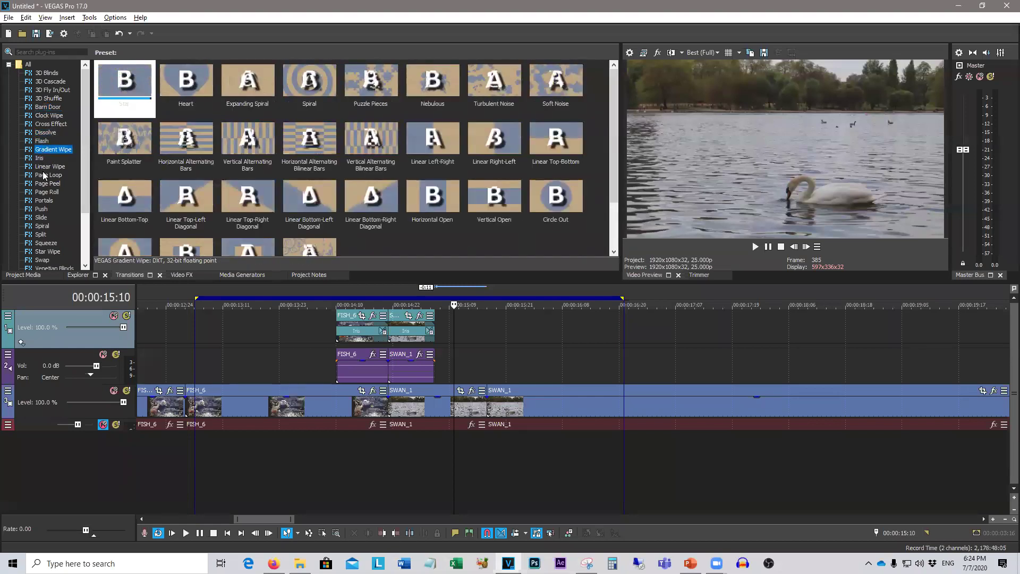
{"action": "scroll", "coordinate": [45, 175], "scroll_direction": "down", "scroll_amount": 1}
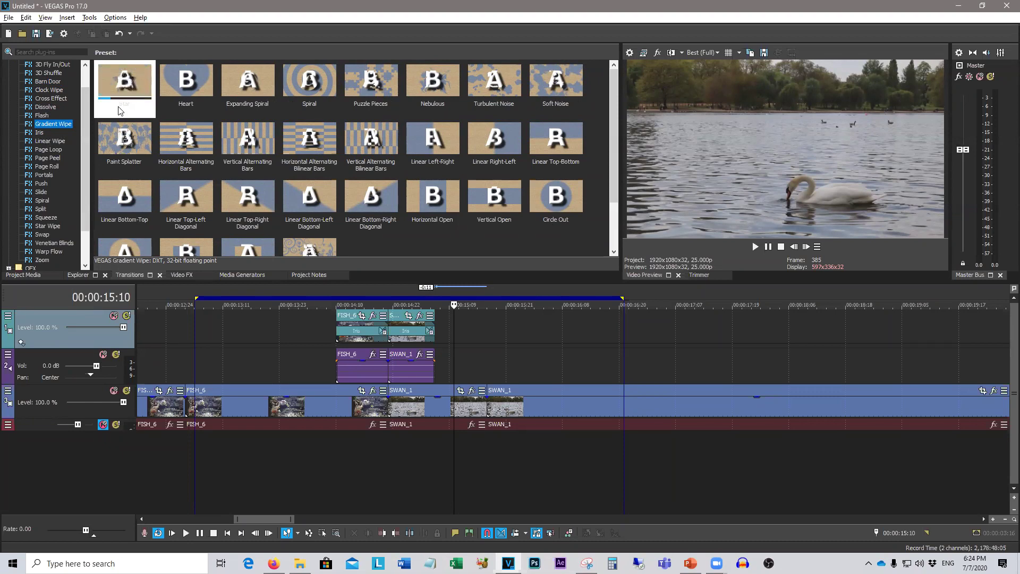
{"action": "left_click", "coordinate": [43, 141]}
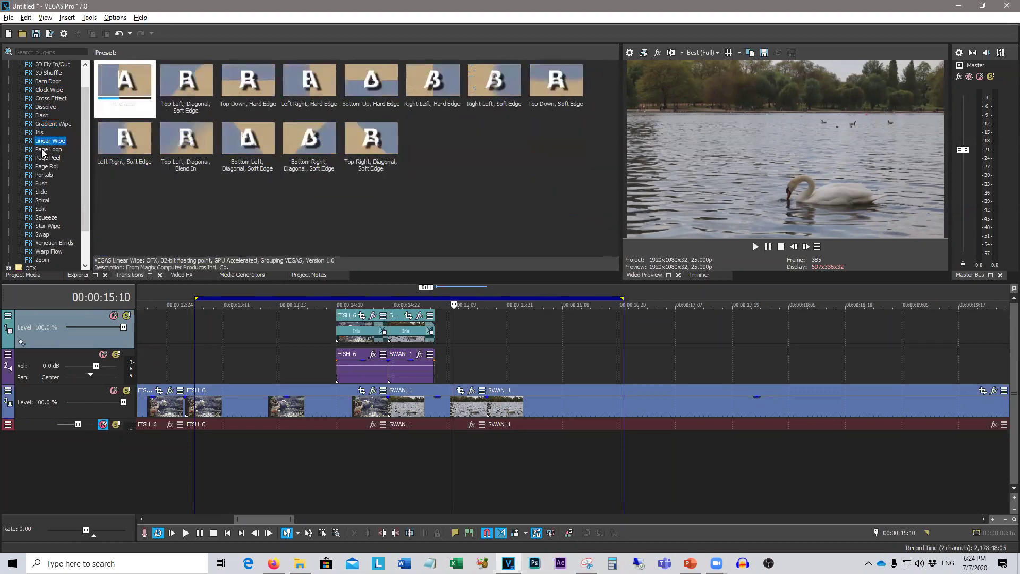
{"action": "left_click", "coordinate": [44, 150]}
{"action": "scroll", "coordinate": [50, 160], "scroll_direction": "down", "scroll_amount": 1}
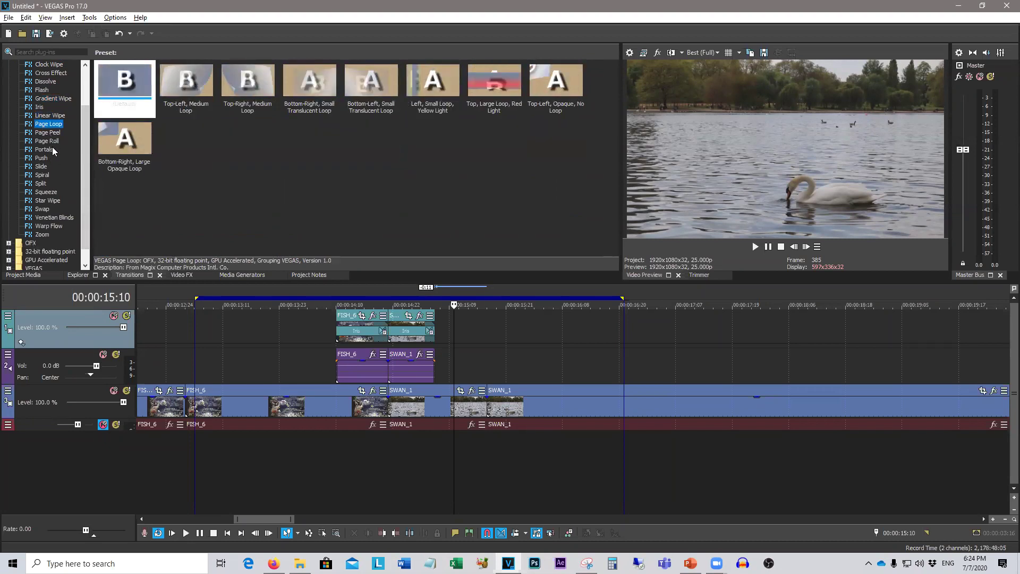
Step: Examine the Portals, Spiral, Split, Squeeze and Star Wipe transition presets for shapes suited to another ripple
{"action": "key", "text": "Down"}
{"action": "key", "text": "Down"}
{"action": "key", "text": "Down"}
{"action": "key", "text": "Down"}
{"action": "key", "text": "Down"}
{"action": "key", "text": "Down"}
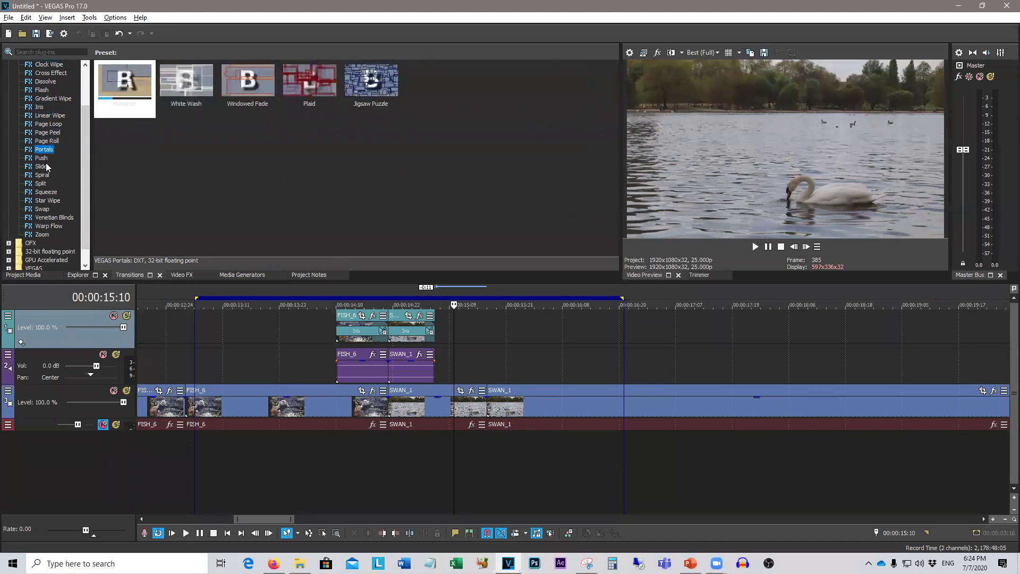
{"action": "key", "text": "Up"}
{"action": "key", "text": "Up"}
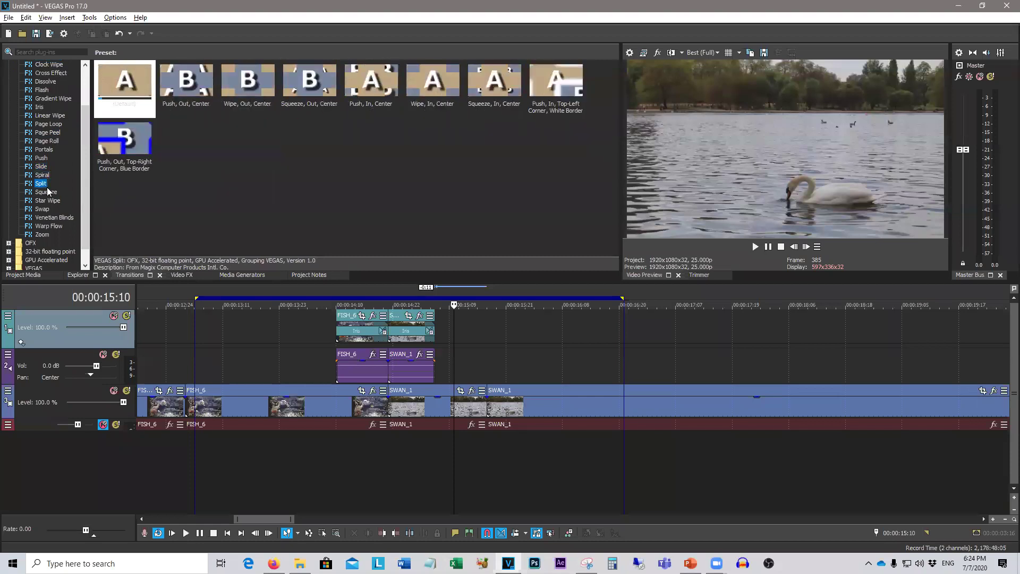
{"action": "left_click", "coordinate": [41, 167]}
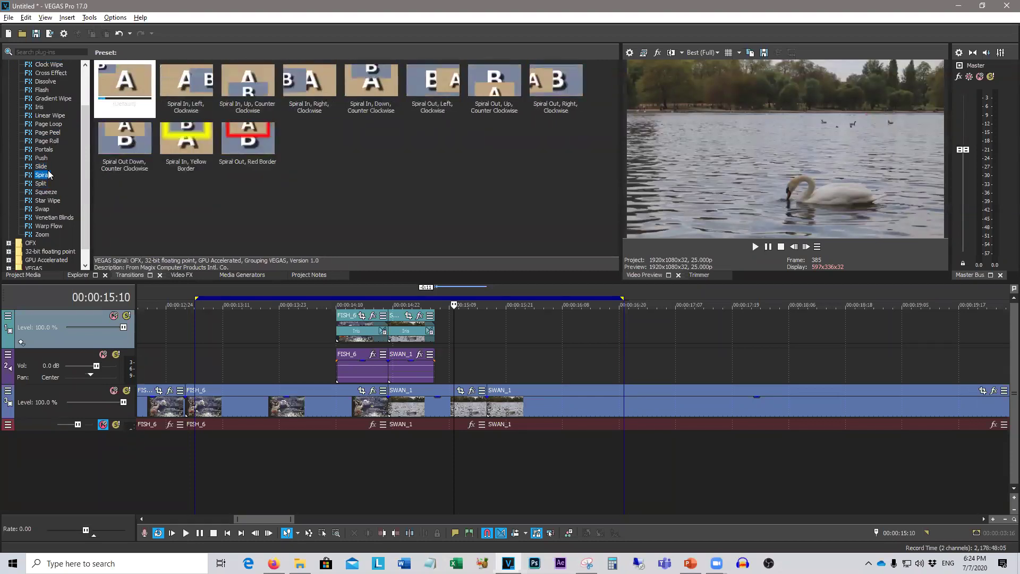
{"action": "left_click", "coordinate": [40, 184]}
{"action": "left_click", "coordinate": [43, 192]}
{"action": "left_click", "coordinate": [44, 199]}
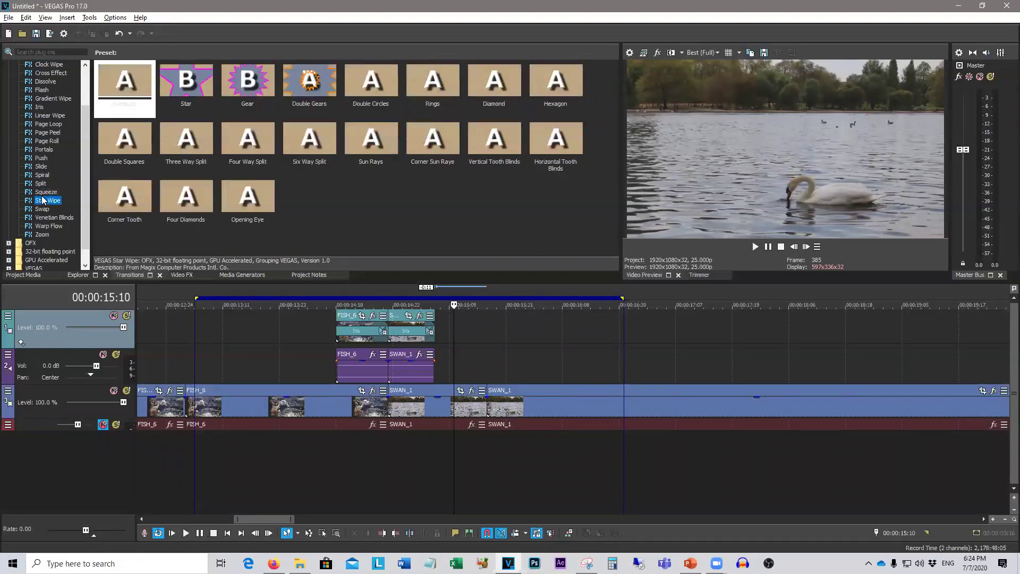
{"action": "key", "text": "Up"}
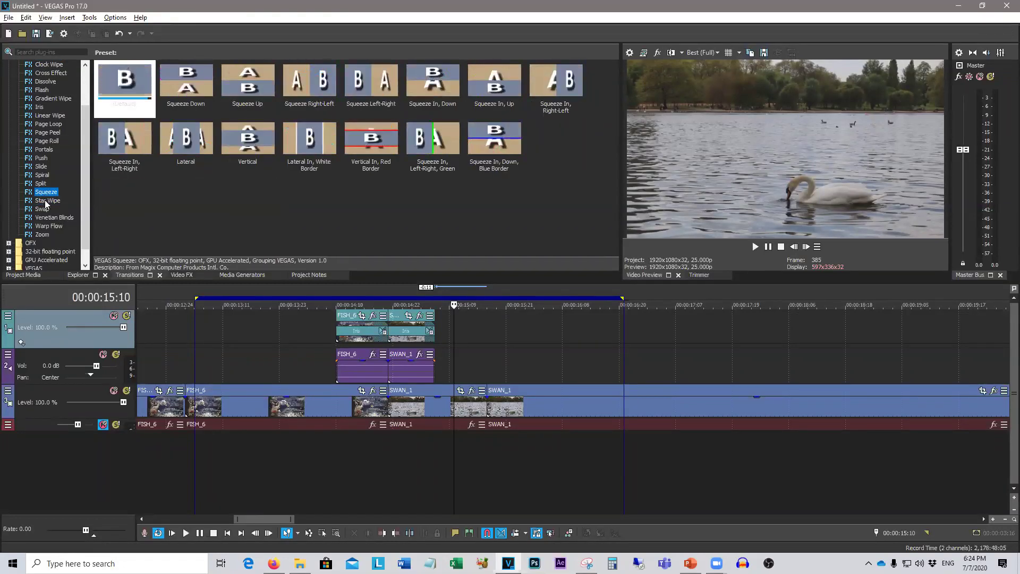
{"action": "left_click", "coordinate": [46, 202]}
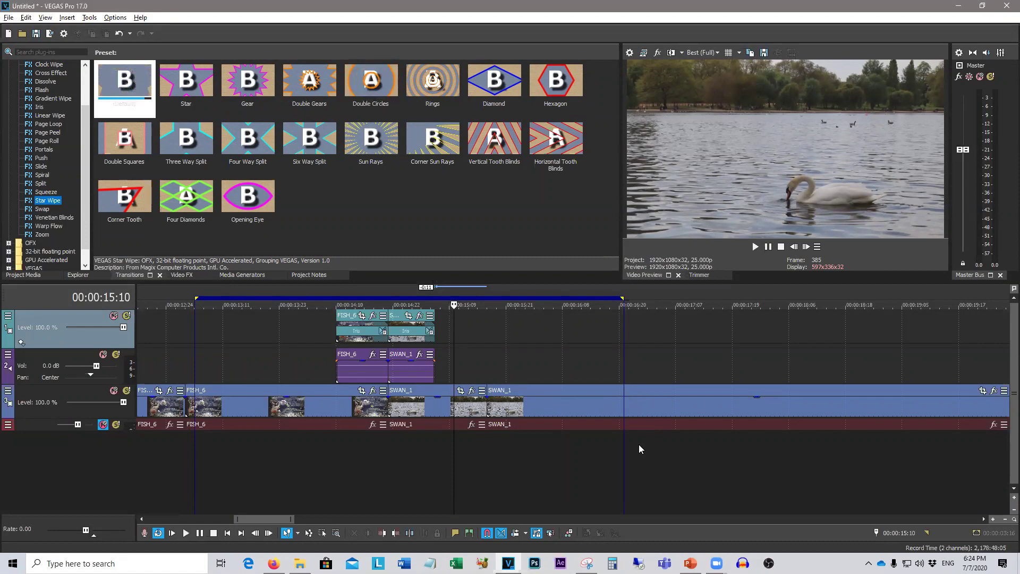
Step: Split the main track's SWAN_1 clip at 00:00:18:00 and again at 00:00:19:00
{"action": "scroll", "coordinate": [652, 450], "scroll_direction": "down", "scroll_amount": 2}
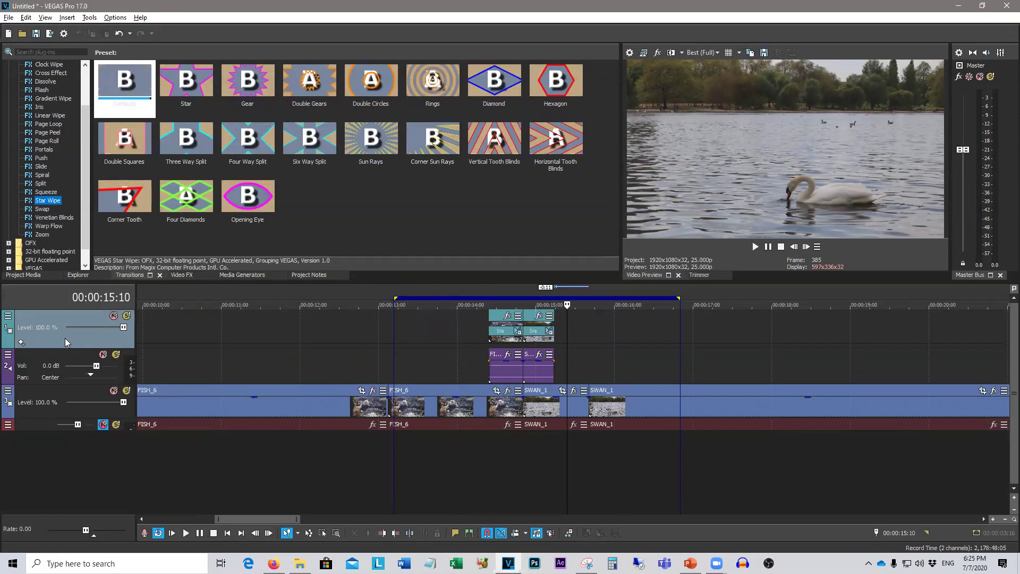
{"action": "scroll", "coordinate": [682, 375], "scroll_direction": "down", "scroll_amount": 2}
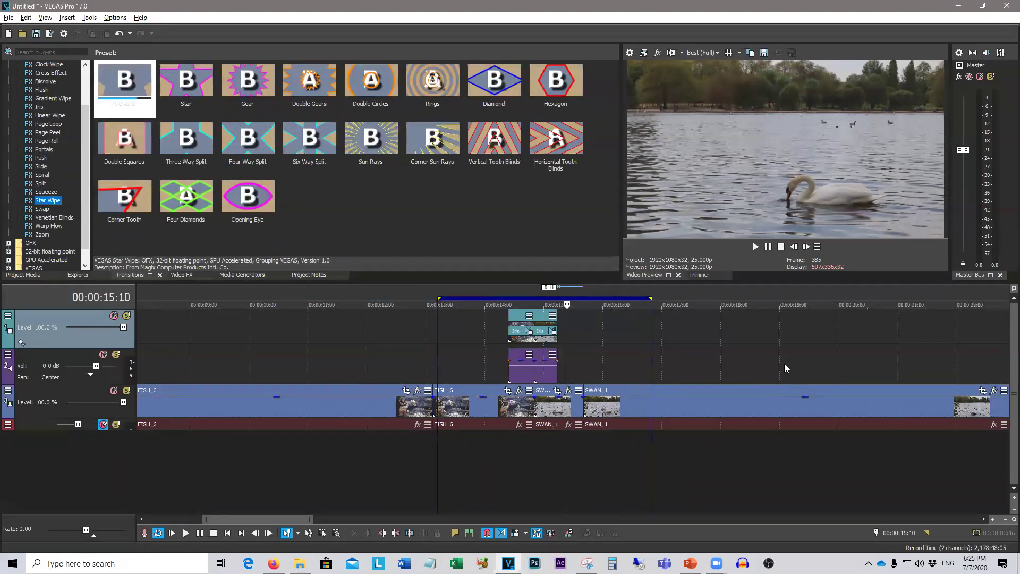
{"action": "left_click", "coordinate": [760, 364]}
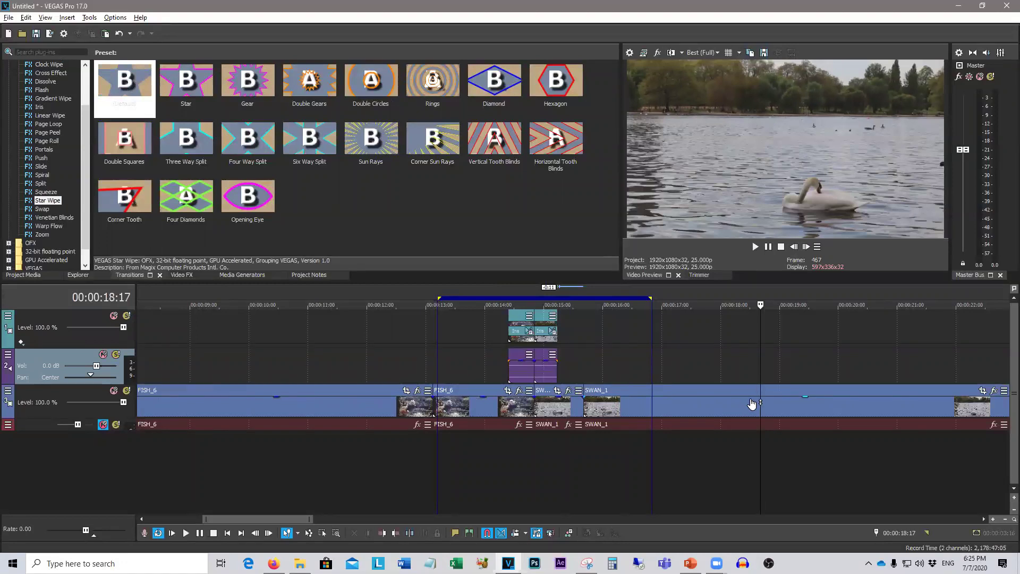
{"action": "left_click_drag", "start_coordinate": [251, 499], "coordinate": [319, 520]}
{"action": "left_click", "coordinate": [305, 501]}
{"action": "left_click", "coordinate": [445, 446]}
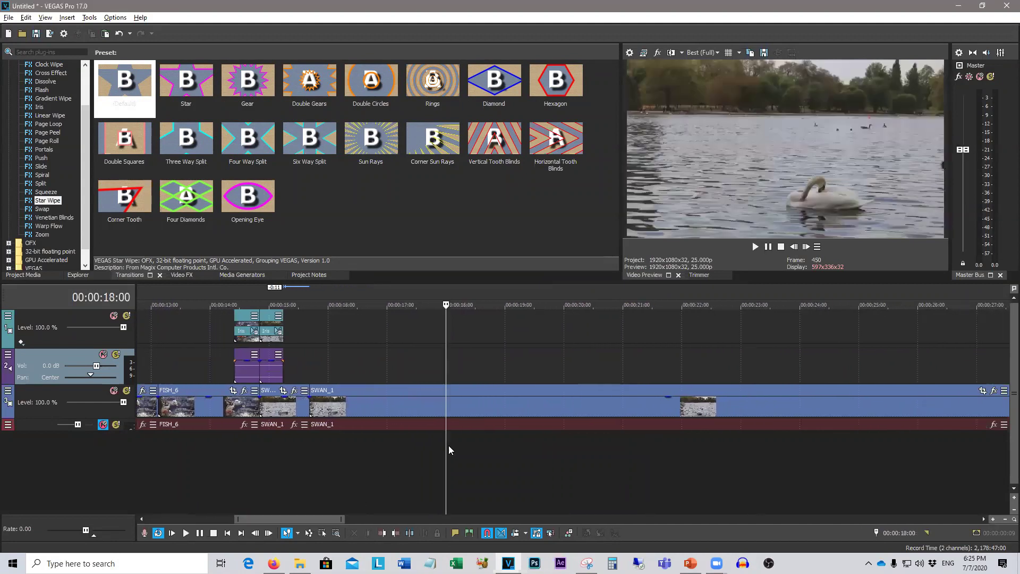
{"action": "left_click_drag", "start_coordinate": [455, 445], "coordinate": [446, 444]}
{"action": "key", "text": "s"}
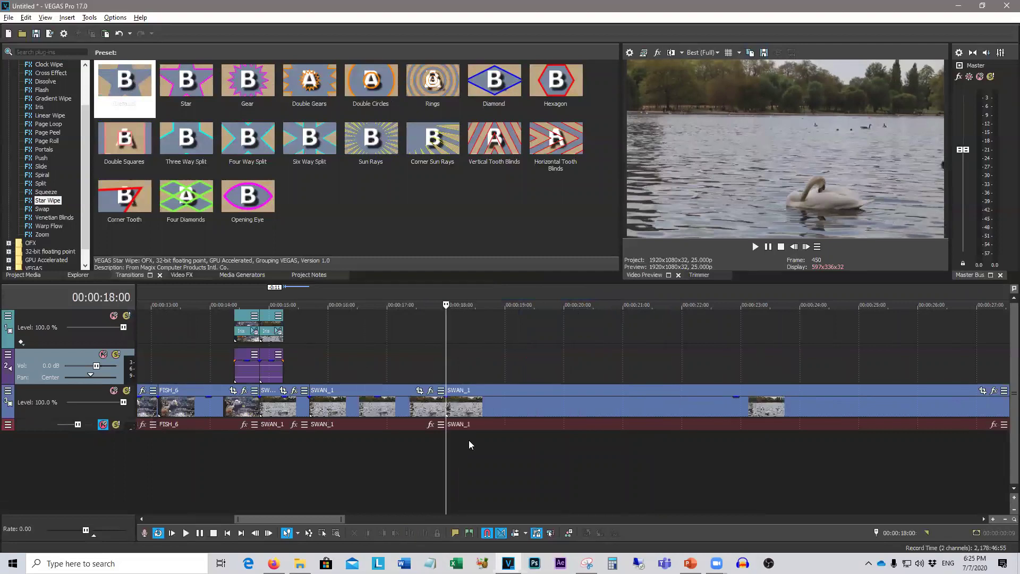
{"action": "left_click", "coordinate": [483, 445]}
{"action": "left_click_drag", "start_coordinate": [483, 445], "coordinate": [503, 452]}
{"action": "key", "text": "s"}
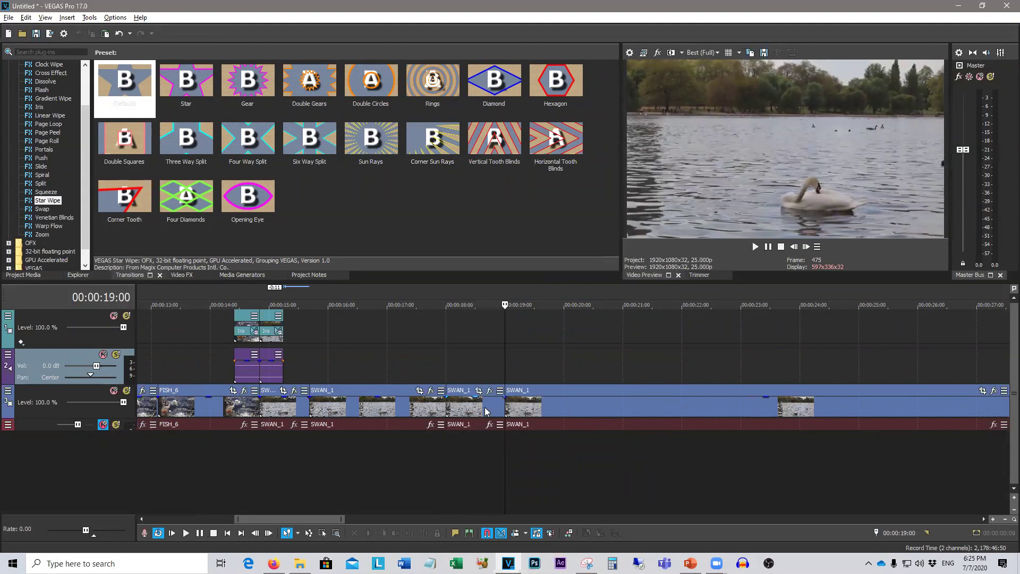
Step: Copy the one-second SWAN_1 segment between the two new splits onto the upper tracks, directly above the original at 00:00:18:00
{"action": "left_click", "coordinate": [486, 411]}
{"action": "key", "text": "Delete"}
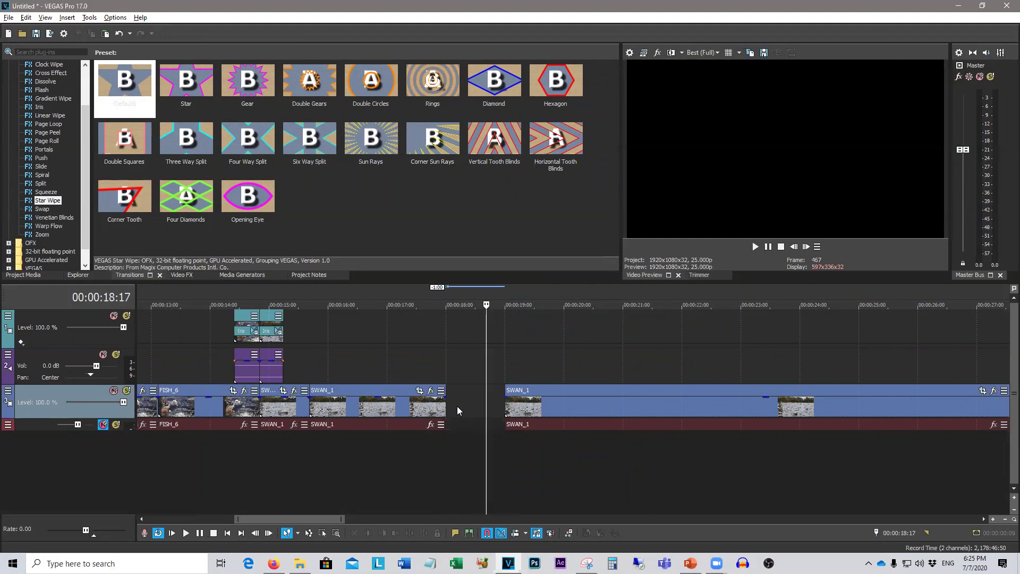
{"action": "left_click_drag", "start_coordinate": [504, 406], "coordinate": [482, 411]}
{"action": "left_click_drag", "start_coordinate": [502, 408], "coordinate": [459, 407]}
{"action": "left_click", "coordinate": [446, 370]}
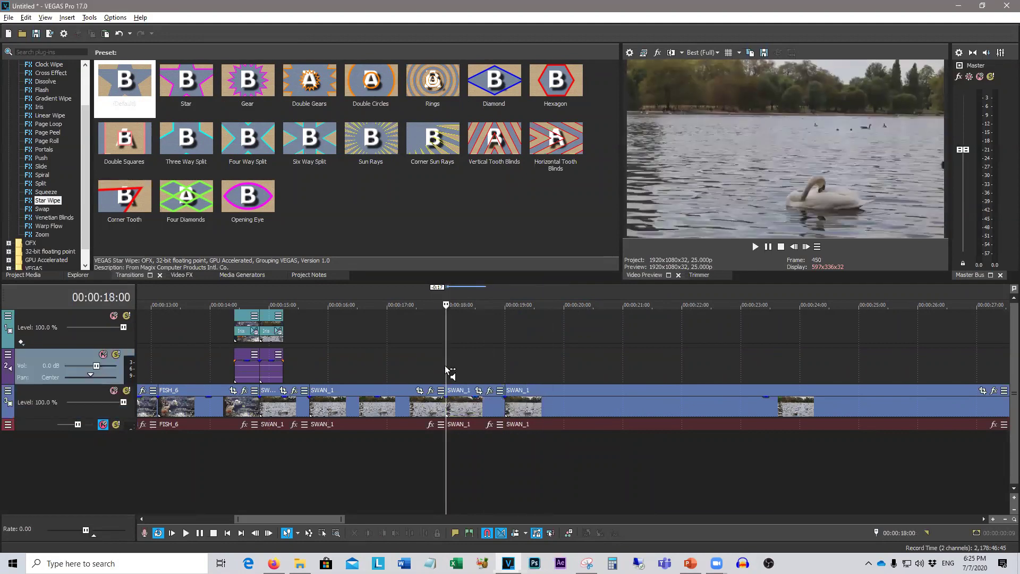
{"action": "key", "text": "ctrl+v"}
Step: Apply the Star Wipe transition's Double Circles preset to the start of the new upper SWAN_1 clip and close its settings
{"action": "left_click", "coordinate": [459, 337]}
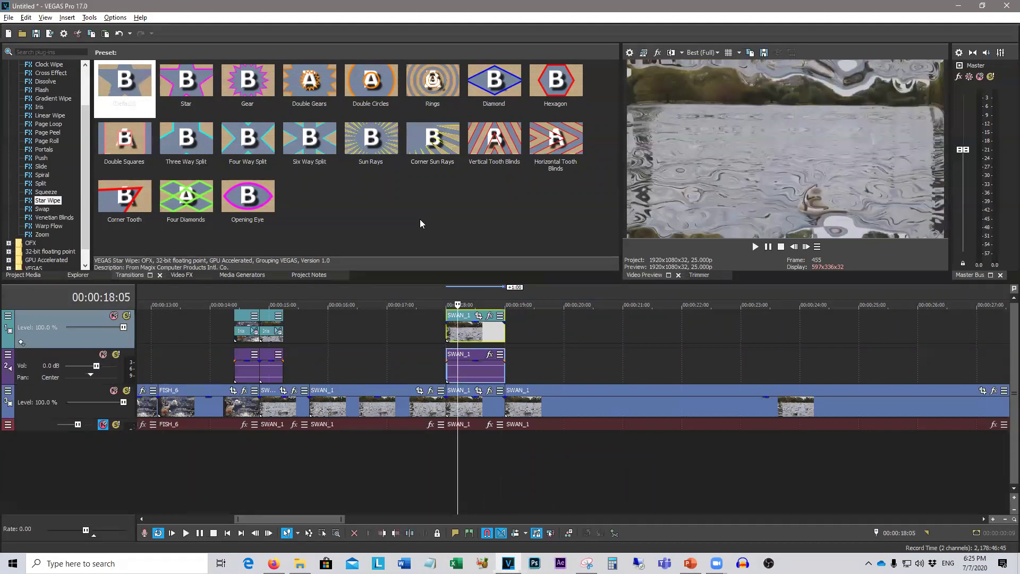
{"action": "left_click_drag", "start_coordinate": [379, 96], "coordinate": [412, 171]}
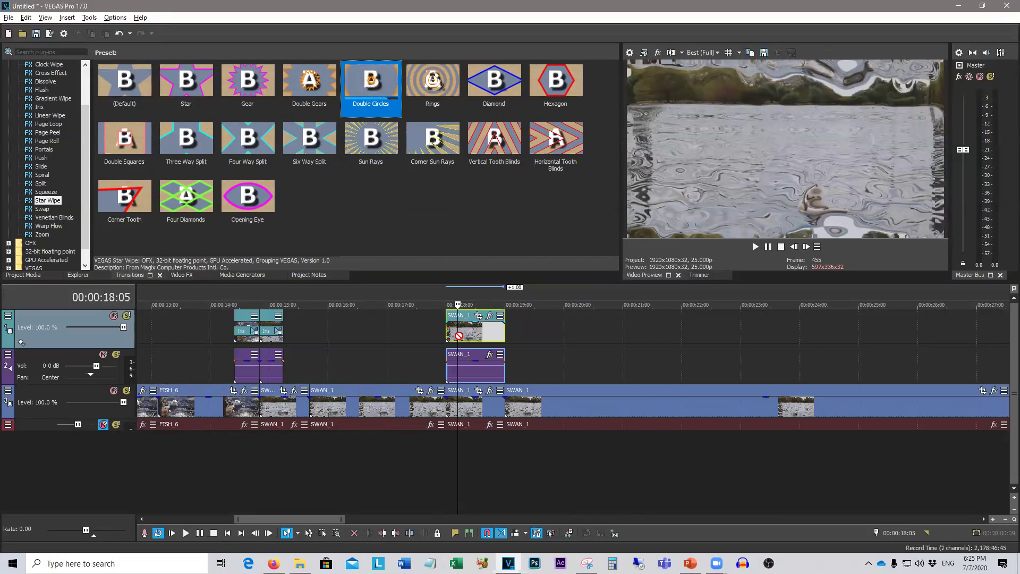
{"action": "left_click_drag", "start_coordinate": [446, 335], "coordinate": [446, 334]}
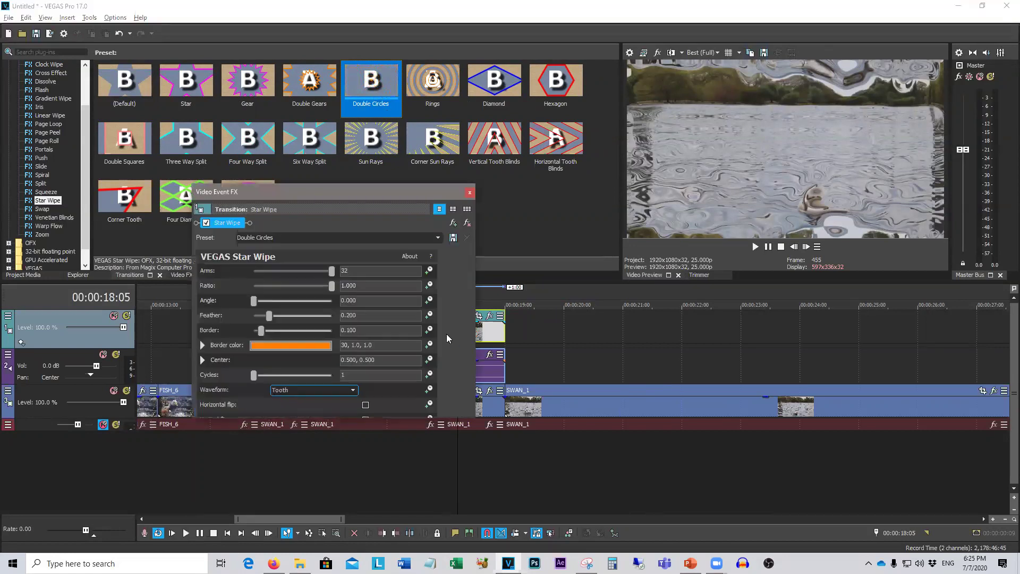
{"action": "left_click", "coordinate": [468, 195]}
Step: Select the region from 00:00:16:10 to 00:00:19:23 around the upper SWAN_1 clip and play it as a loop
{"action": "left_click", "coordinate": [431, 461]}
{"action": "left_click_drag", "start_coordinate": [401, 456], "coordinate": [559, 456]}
{"action": "key", "text": "space"}
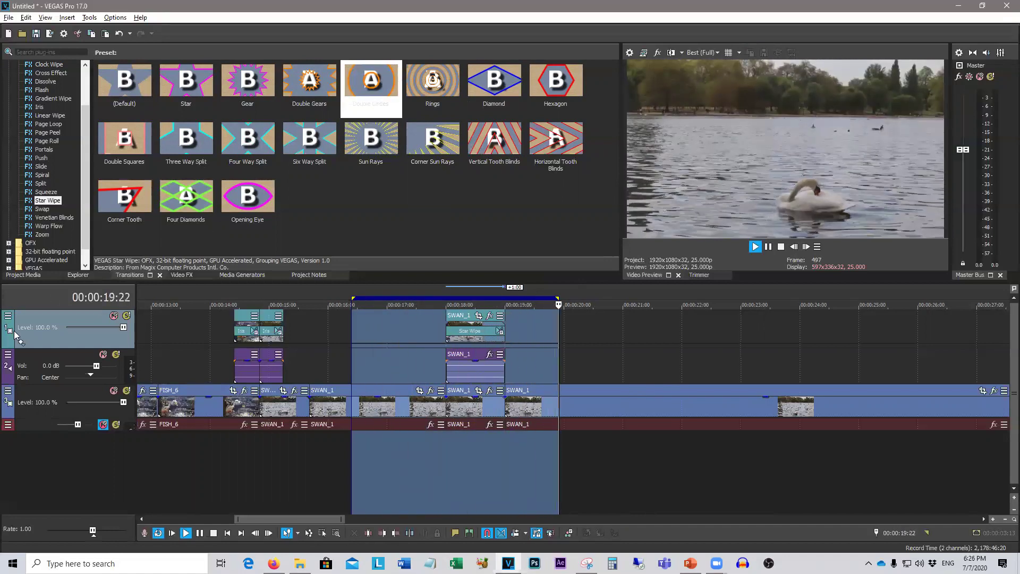
Step: Turn off the custom Height Map compositing on the top video track
{"action": "left_click", "coordinate": [9, 315]}
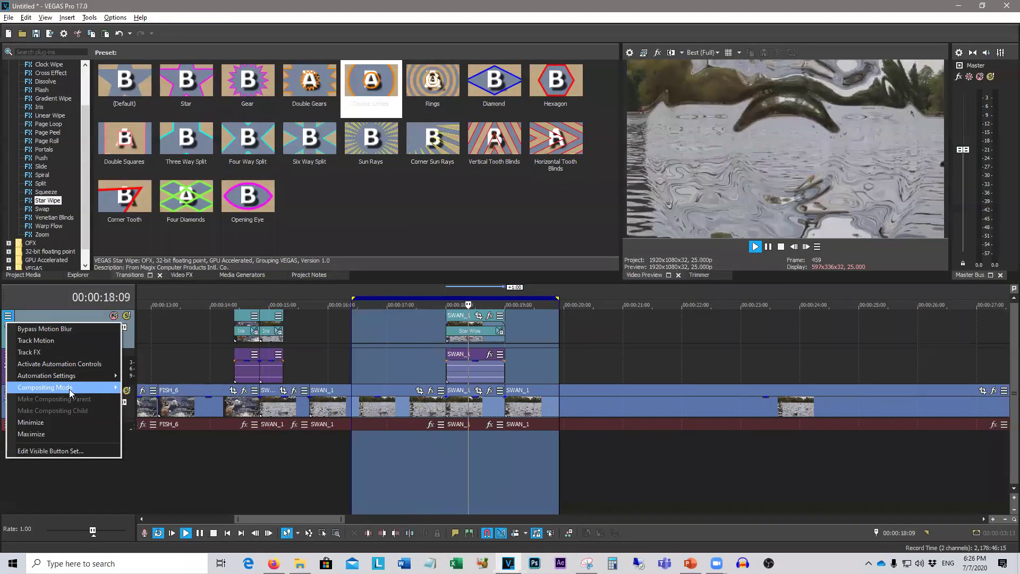
{"action": "mouse_move", "coordinate": [69, 387]}
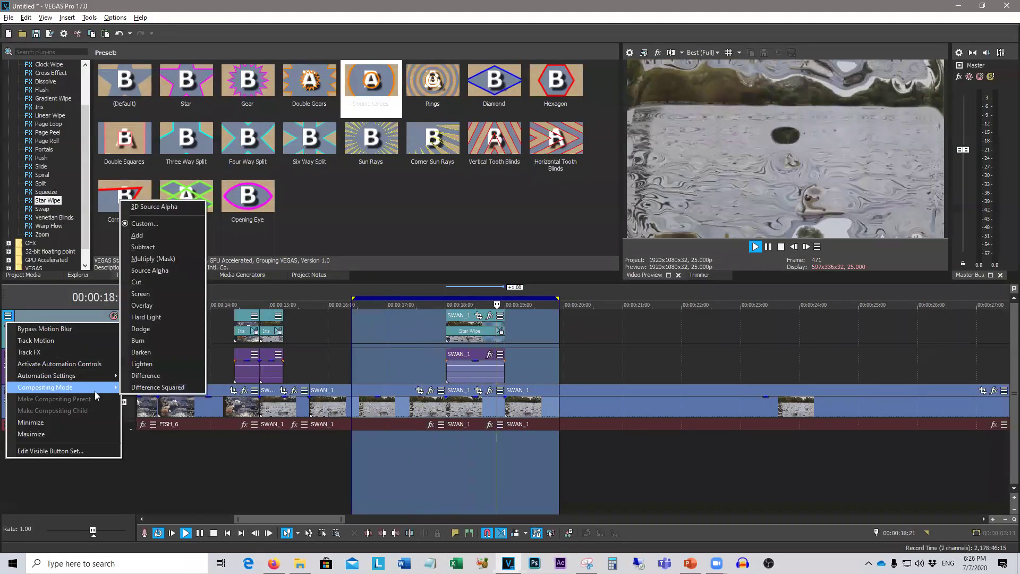
{"action": "left_click", "coordinate": [158, 227]}
{"action": "left_click", "coordinate": [470, 192]}
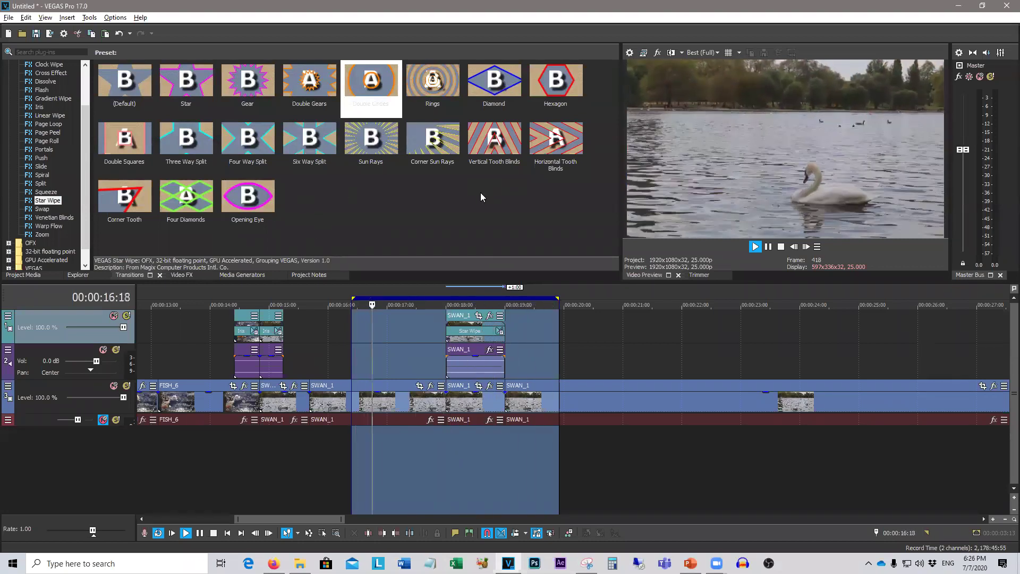
Step: Replace the Star Wipe on the upper SWAN_1 clip with the Squeeze transition's "Squeeze In, Left-Right, Green Border" preset
{"action": "left_click", "coordinate": [39, 210]}
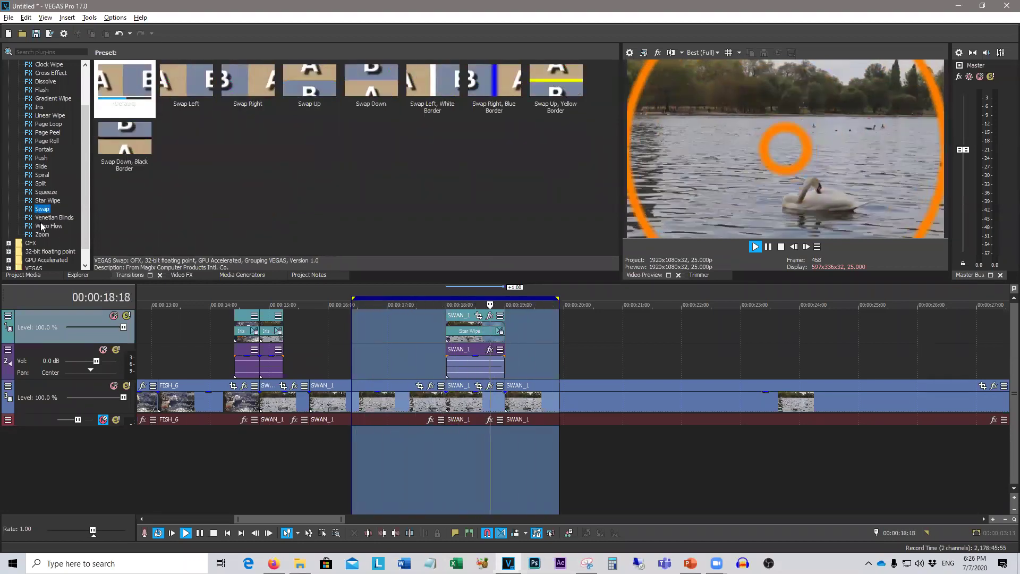
{"action": "left_click", "coordinate": [44, 226]}
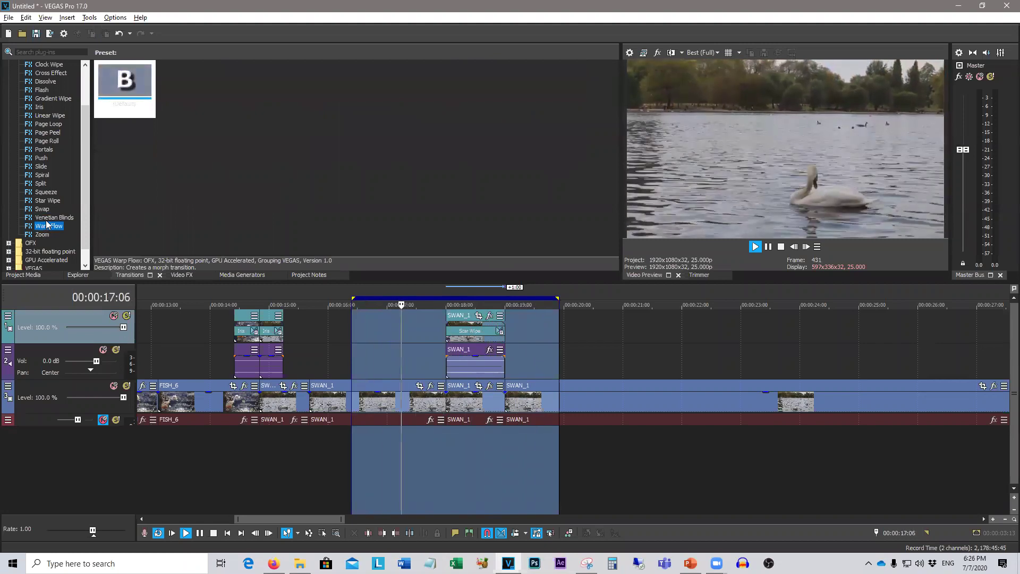
{"action": "left_click", "coordinate": [42, 234]}
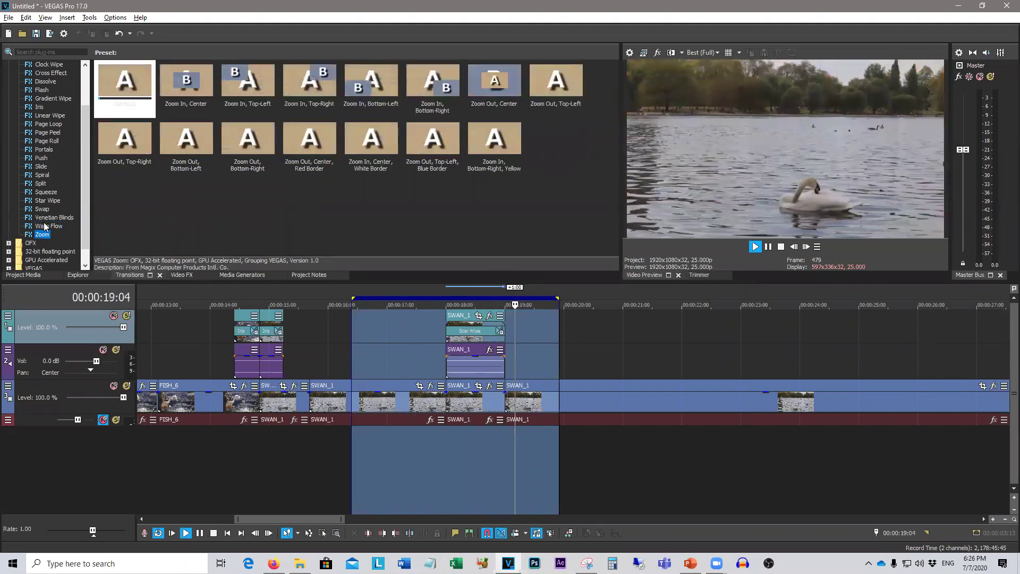
{"action": "left_click", "coordinate": [53, 218]}
{"action": "left_click", "coordinate": [42, 209]}
{"action": "left_click", "coordinate": [46, 193]}
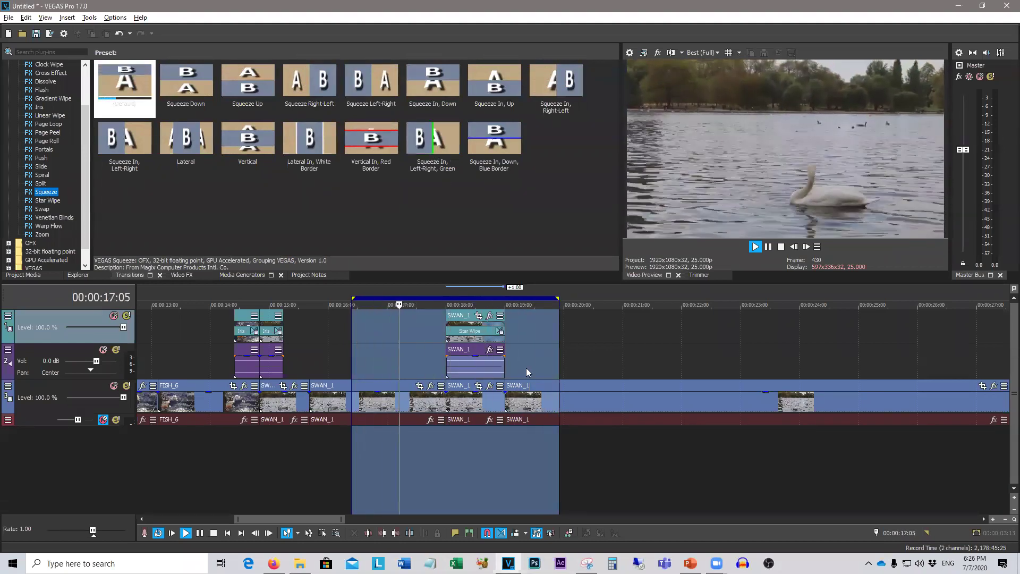
{"action": "left_click", "coordinate": [498, 335]}
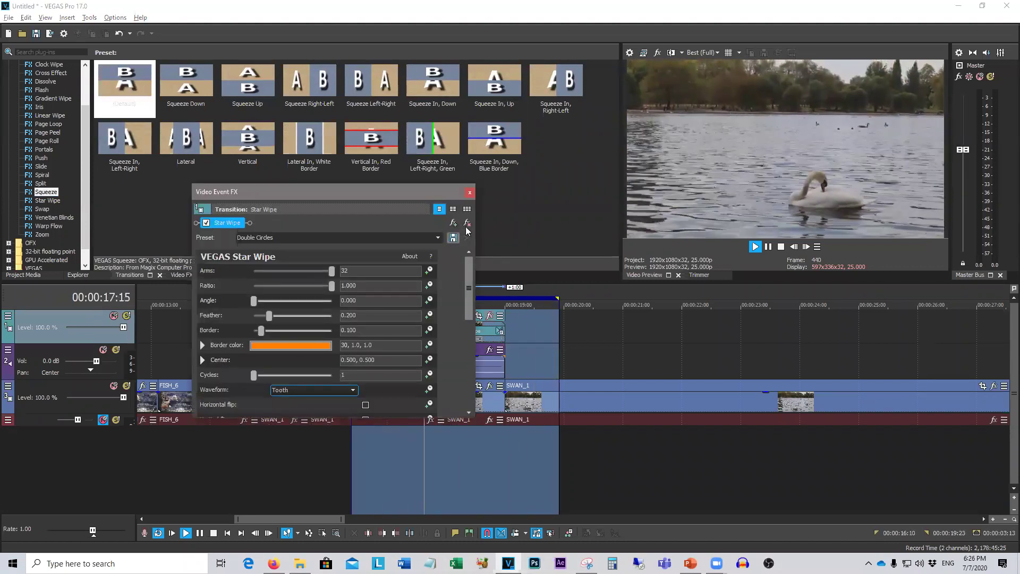
{"action": "left_click", "coordinate": [466, 244]}
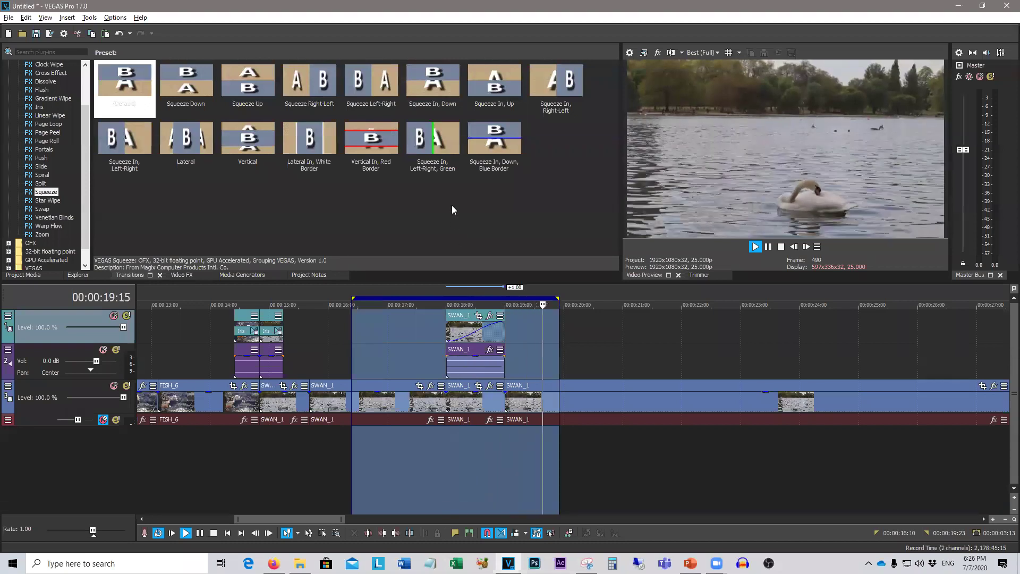
{"action": "left_click_drag", "start_coordinate": [424, 147], "coordinate": [454, 330]}
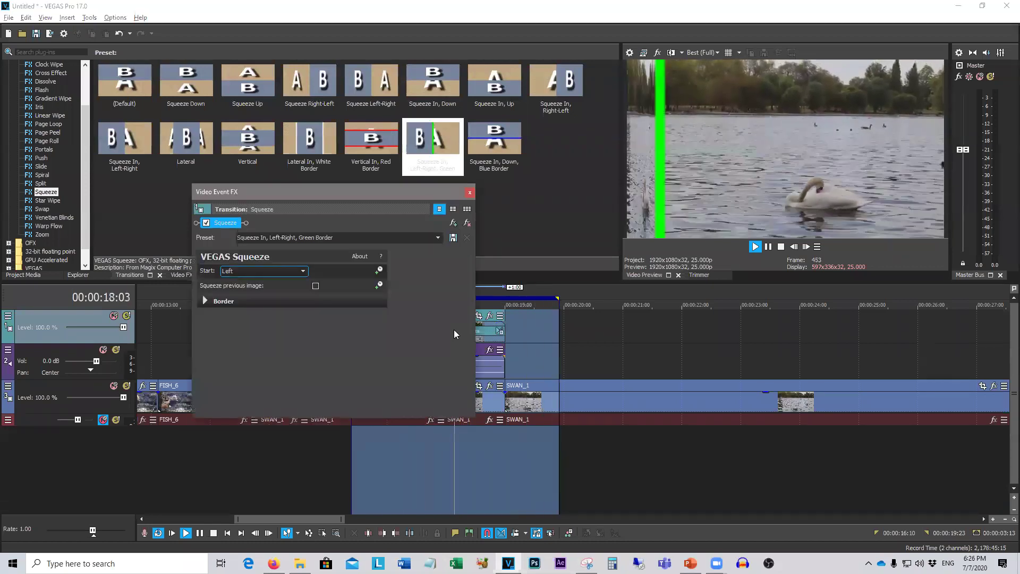
Step: Close the Squeeze transition settings and apply custom VEGAS Height Map compositing to the top video track
{"action": "left_click", "coordinate": [470, 192]}
{"action": "left_click", "coordinate": [8, 315]}
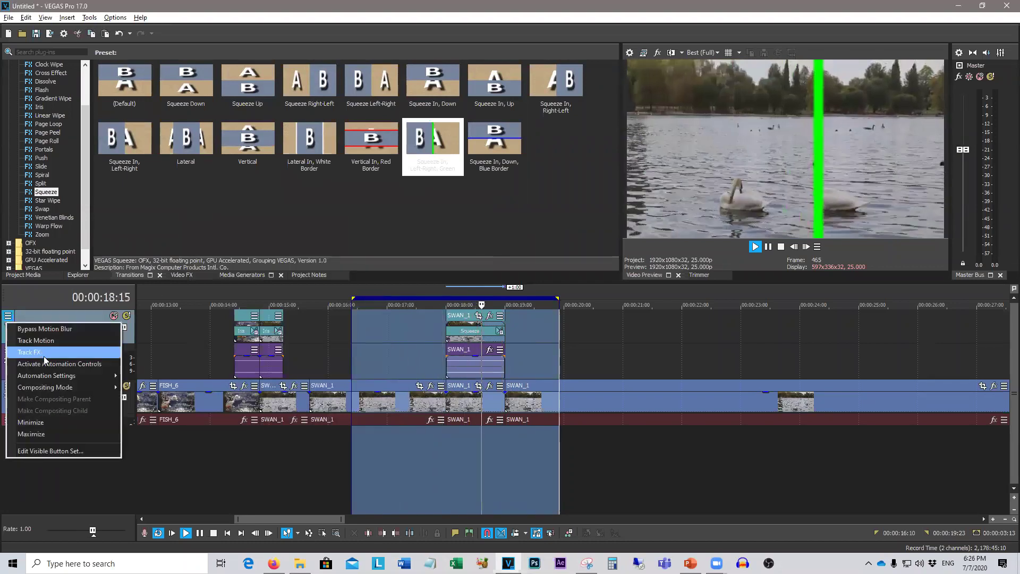
{"action": "mouse_move", "coordinate": [71, 385]}
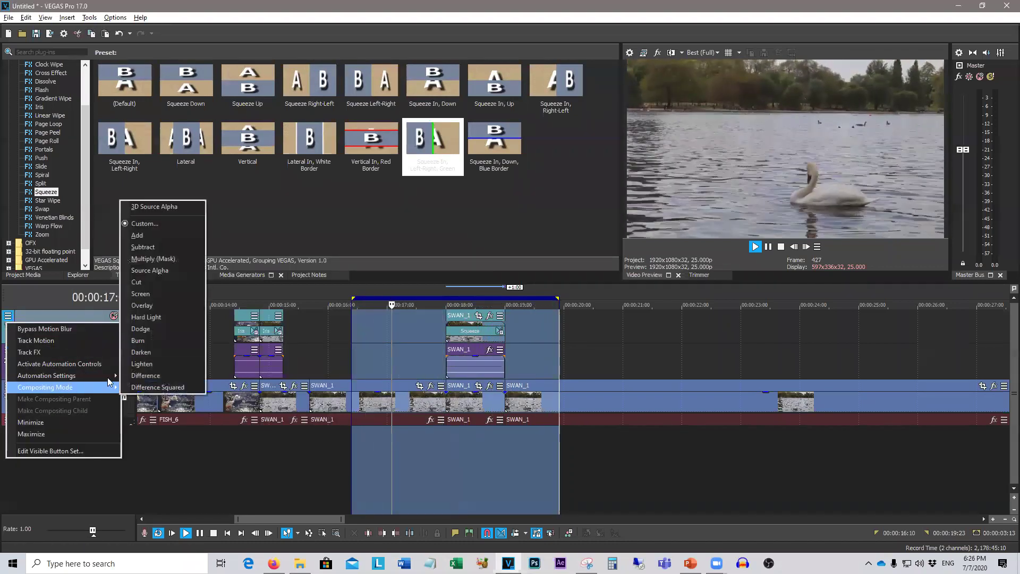
{"action": "left_click", "coordinate": [167, 224]}
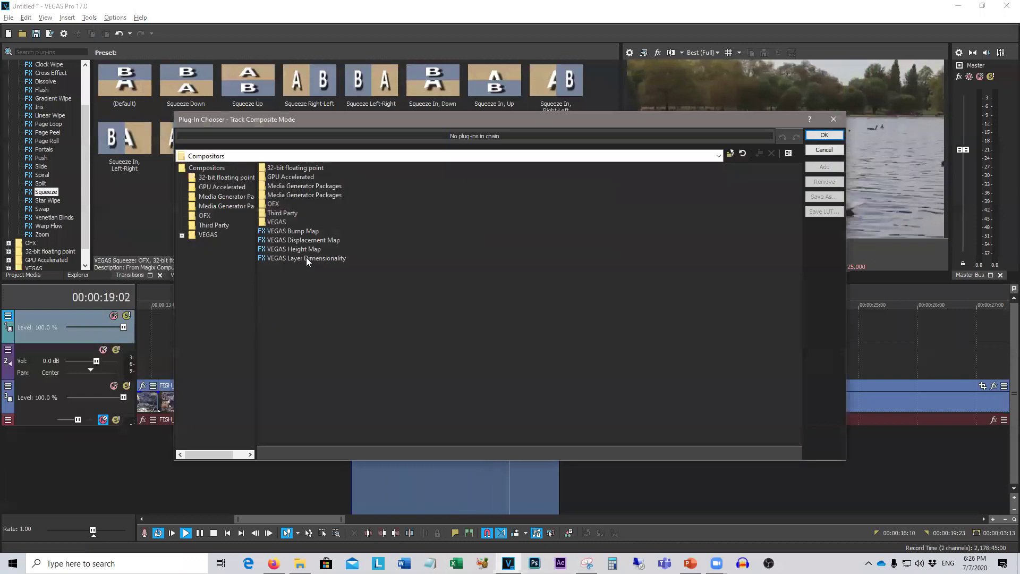
{"action": "double_click", "coordinate": [302, 250]}
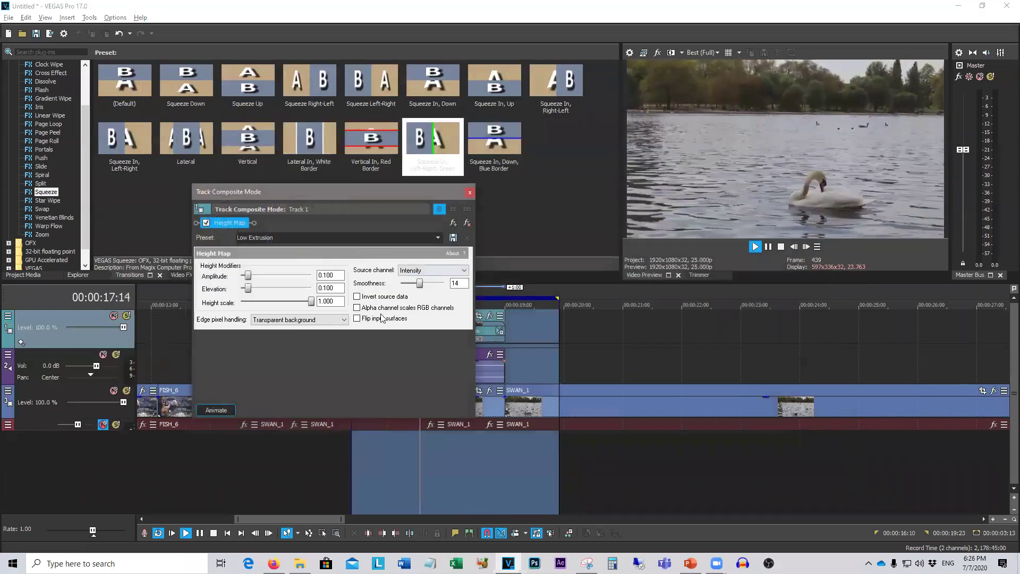
Step: Set the Height Map to wrap pixels around, let the alpha channel scale RGB channels, and reduce smoothness to 7, closing its settings
{"action": "left_click", "coordinate": [335, 320]}
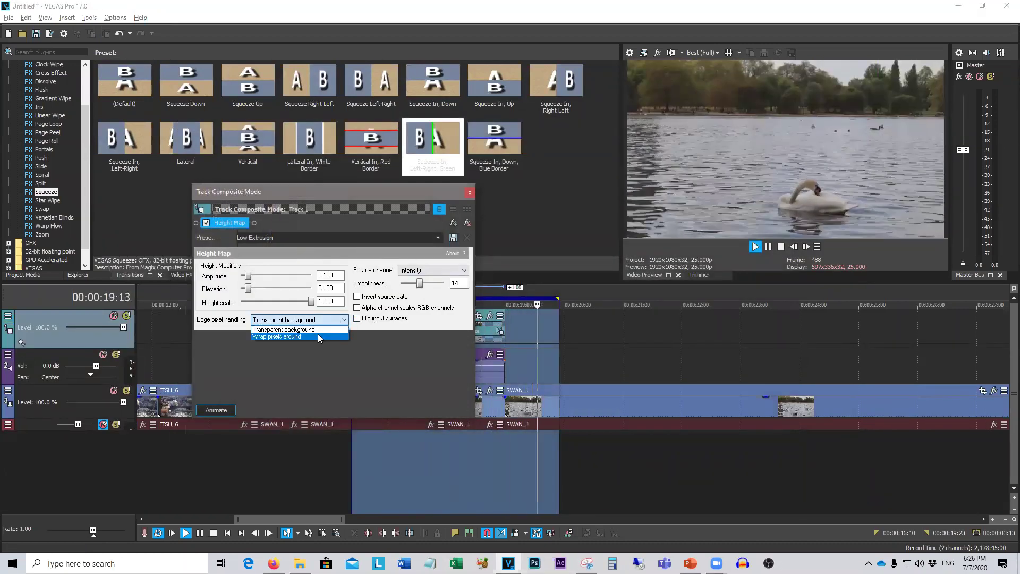
{"action": "left_click", "coordinate": [300, 397]}
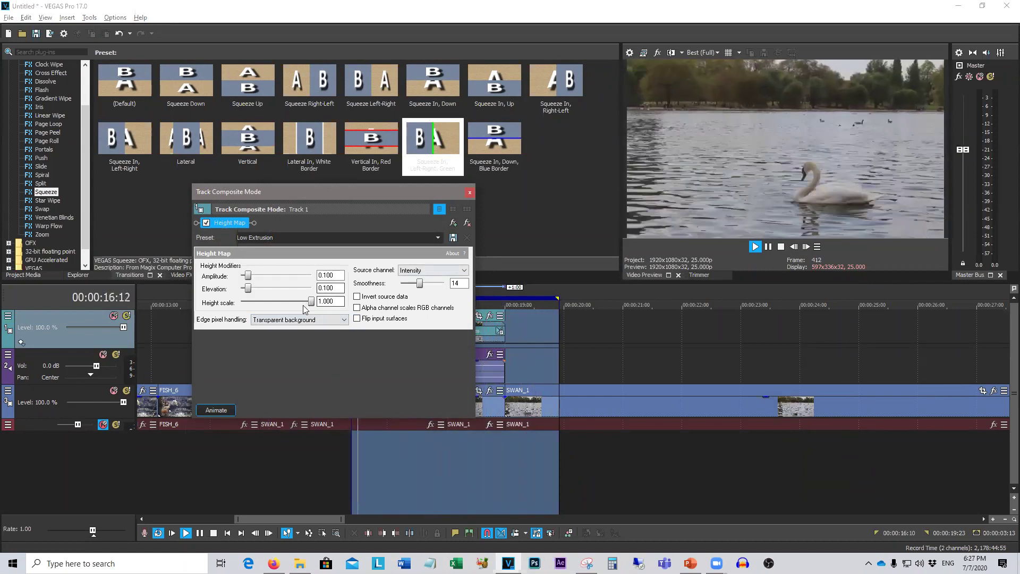
{"action": "left_click", "coordinate": [291, 320]}
{"action": "left_click", "coordinate": [295, 337]}
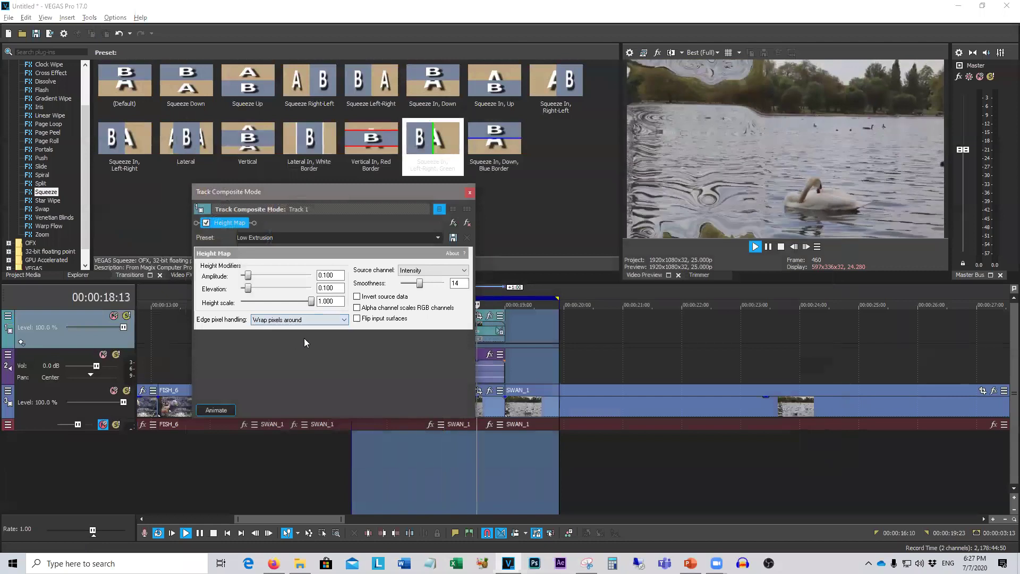
{"action": "left_click", "coordinate": [357, 307]}
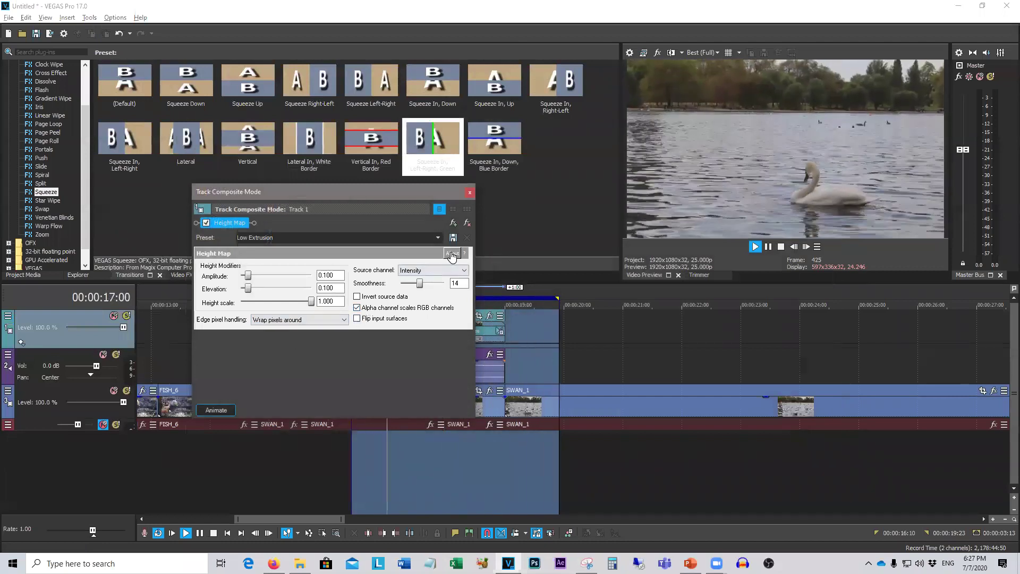
{"action": "left_click_drag", "start_coordinate": [420, 284], "coordinate": [425, 287]}
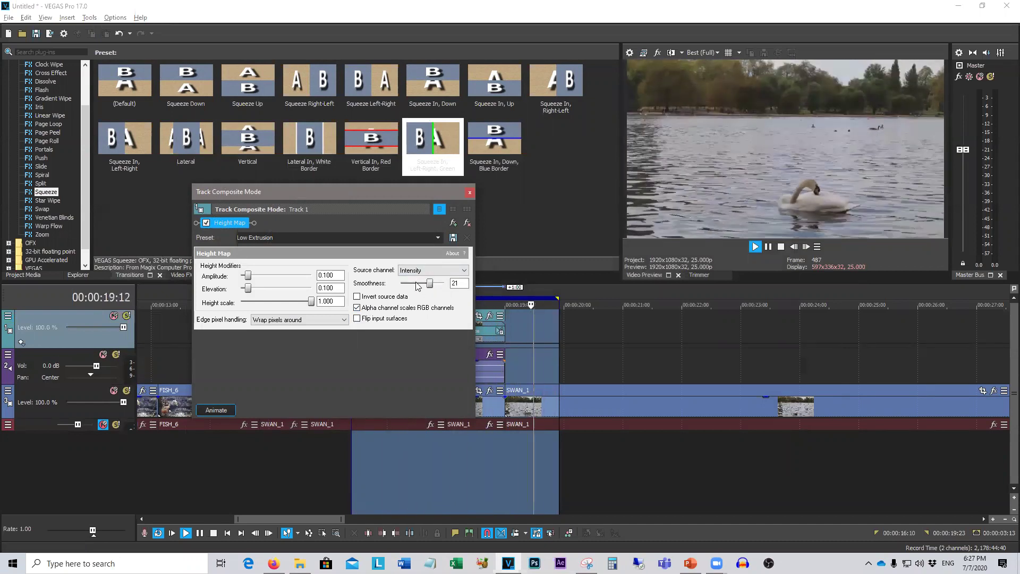
{"action": "left_click_drag", "start_coordinate": [414, 287], "coordinate": [410, 285]}
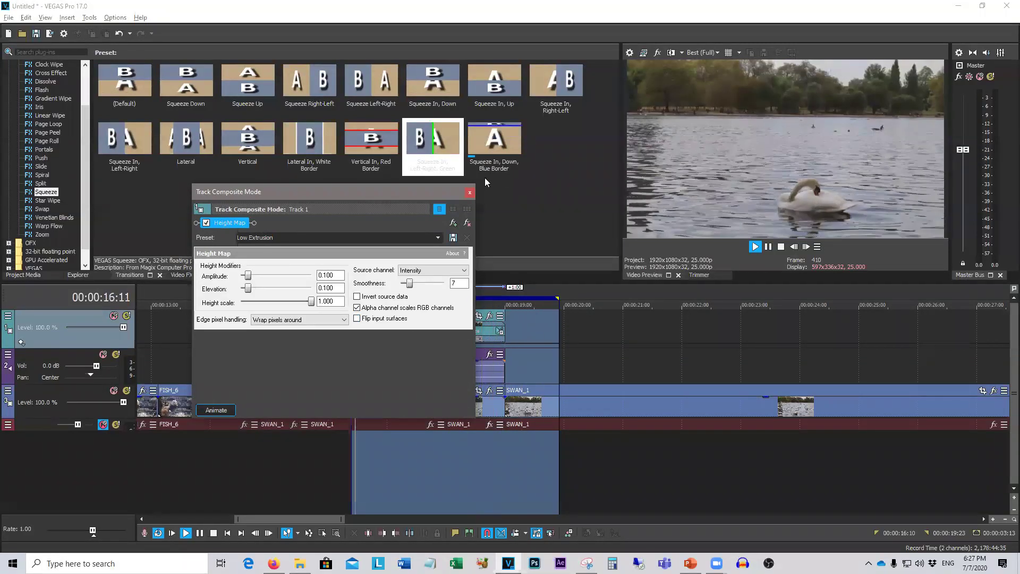
{"action": "left_click", "coordinate": [471, 193]}
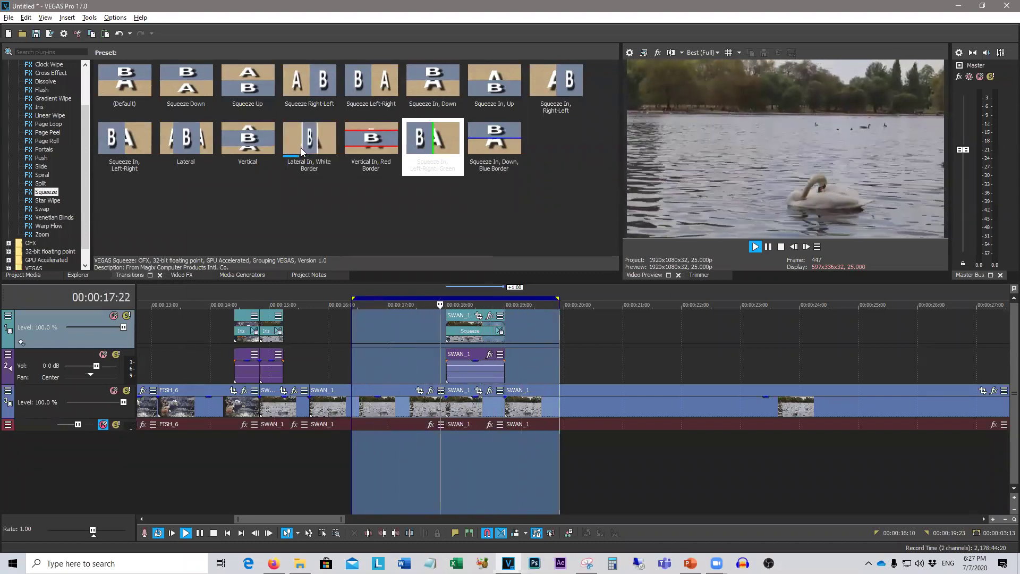
Step: Replace the transition on the later upper SWAN_1 clip with Squeeze's "Lateral In, White Border" preset and close its settings
{"action": "left_click", "coordinate": [498, 333]}
{"action": "left_click", "coordinate": [469, 193]}
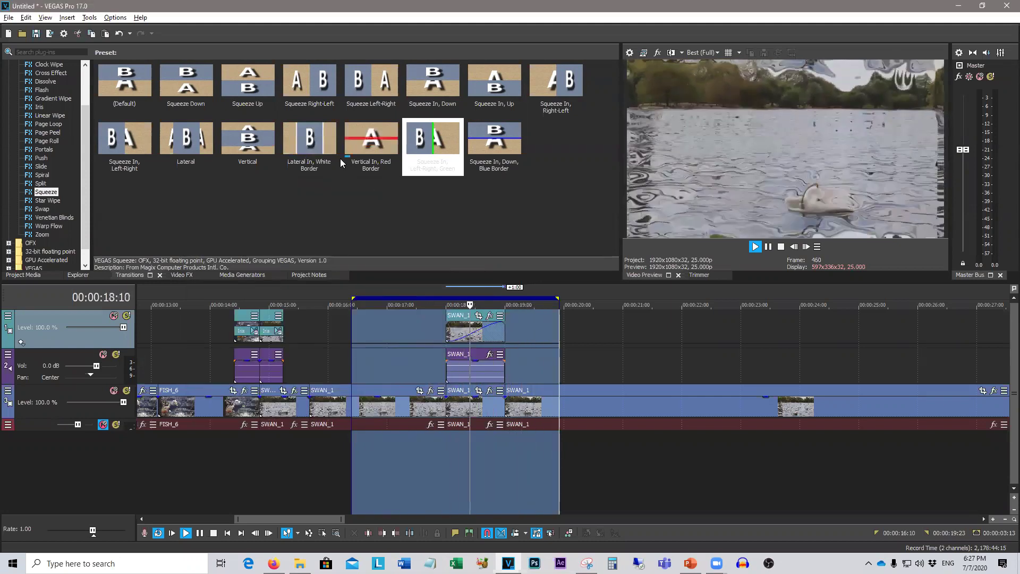
{"action": "left_click_drag", "start_coordinate": [340, 159], "coordinate": [356, 237]}
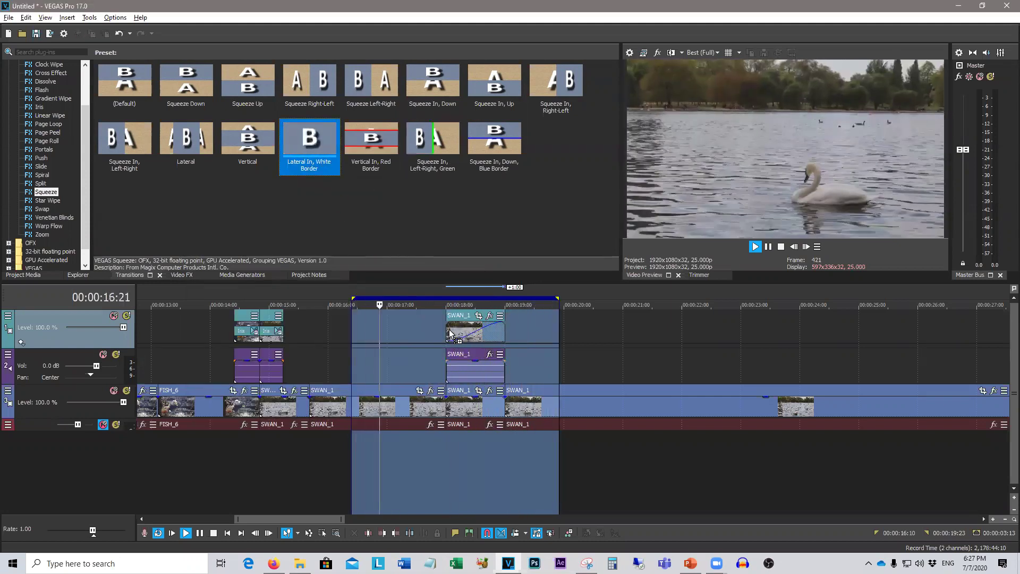
{"action": "left_click_drag", "start_coordinate": [451, 334], "coordinate": [449, 332]}
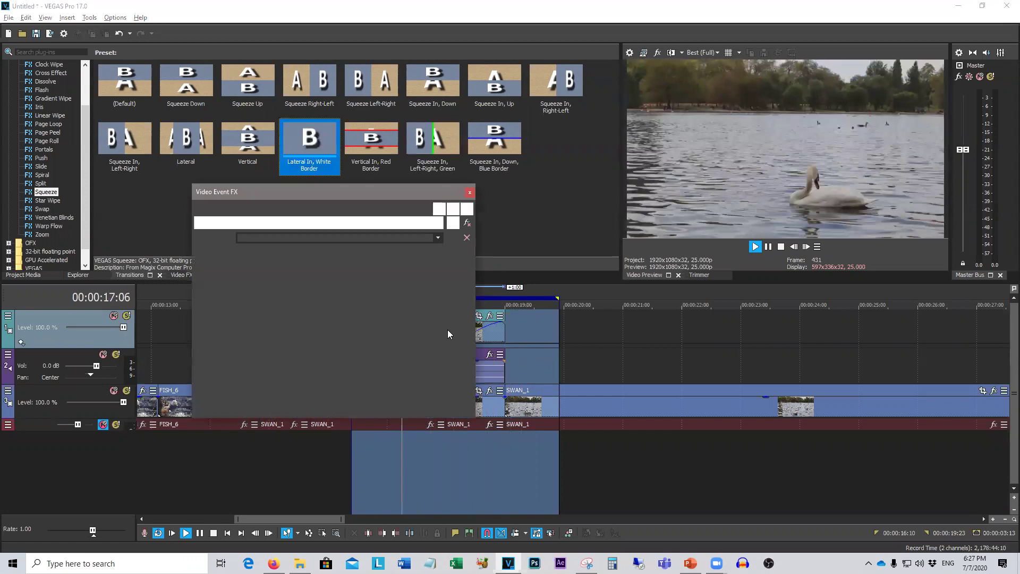
{"action": "left_click", "coordinate": [471, 192]}
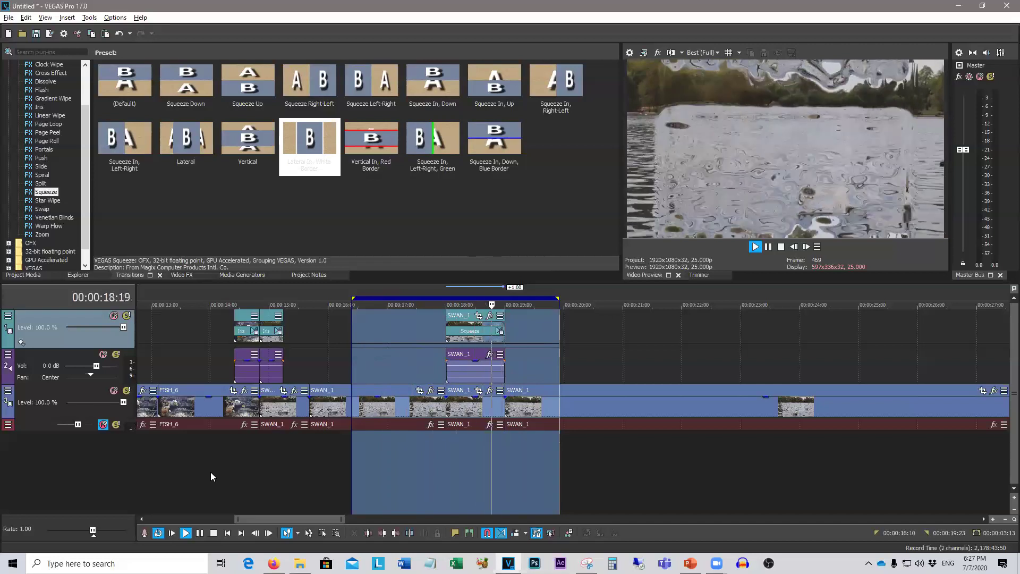
Step: Compare the Iris and Squeeze ripple effects in looped playback, ending with the region from 00:00:13:19 to 00:00:15:22 selected
{"action": "left_click_drag", "start_coordinate": [211, 472], "coordinate": [302, 485]}
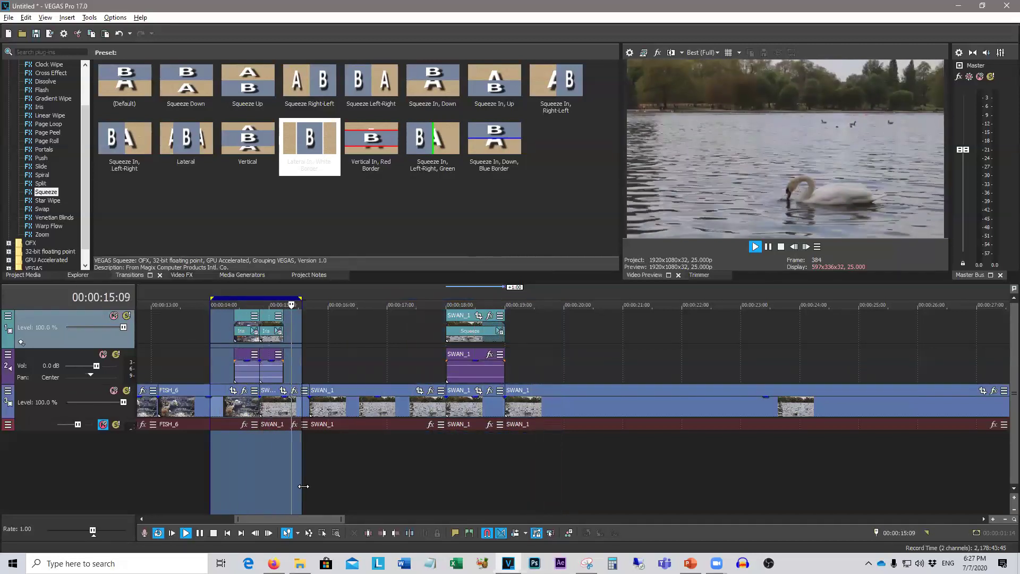
{"action": "left_click_drag", "start_coordinate": [398, 479], "coordinate": [557, 484]}
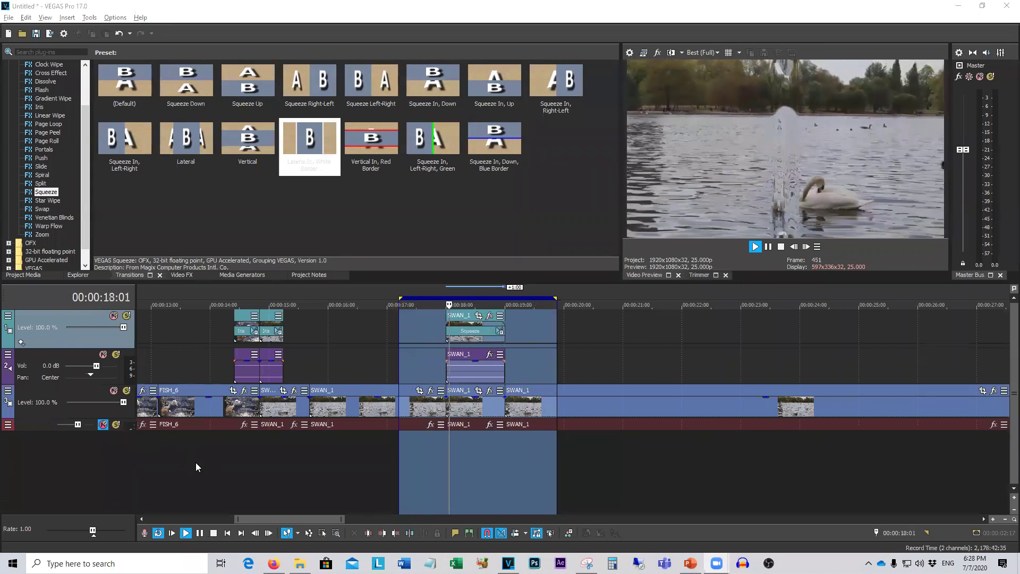
{"action": "left_click_drag", "start_coordinate": [197, 463], "coordinate": [321, 481]}
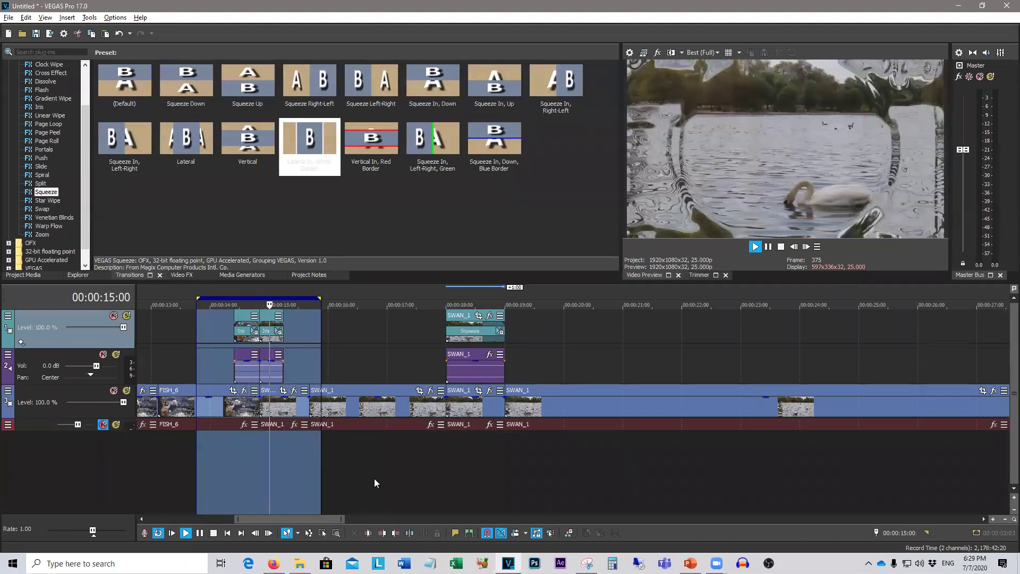
Step: Switch the top video track's compositing mode to Lighten, preview the Iris clips and stop playback
{"action": "left_click", "coordinate": [7, 317]}
{"action": "mouse_move", "coordinate": [71, 389]}
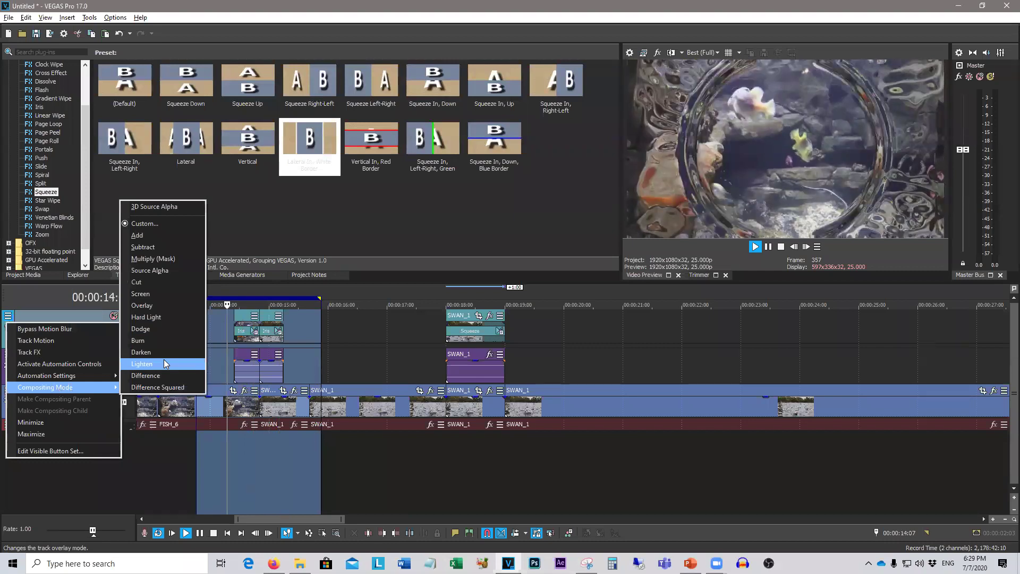
{"action": "left_click", "coordinate": [164, 361]}
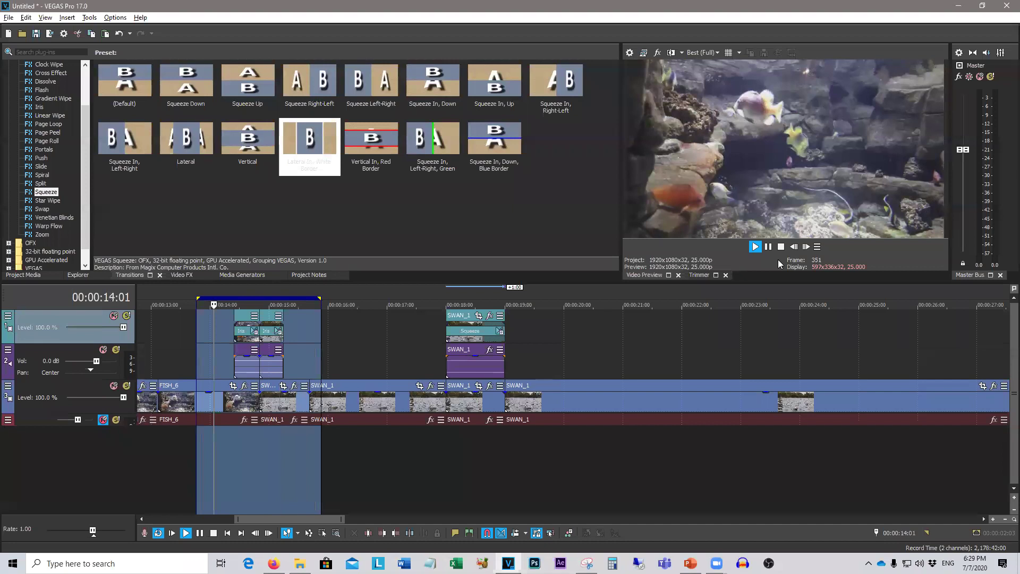
{"action": "key", "text": "space"}
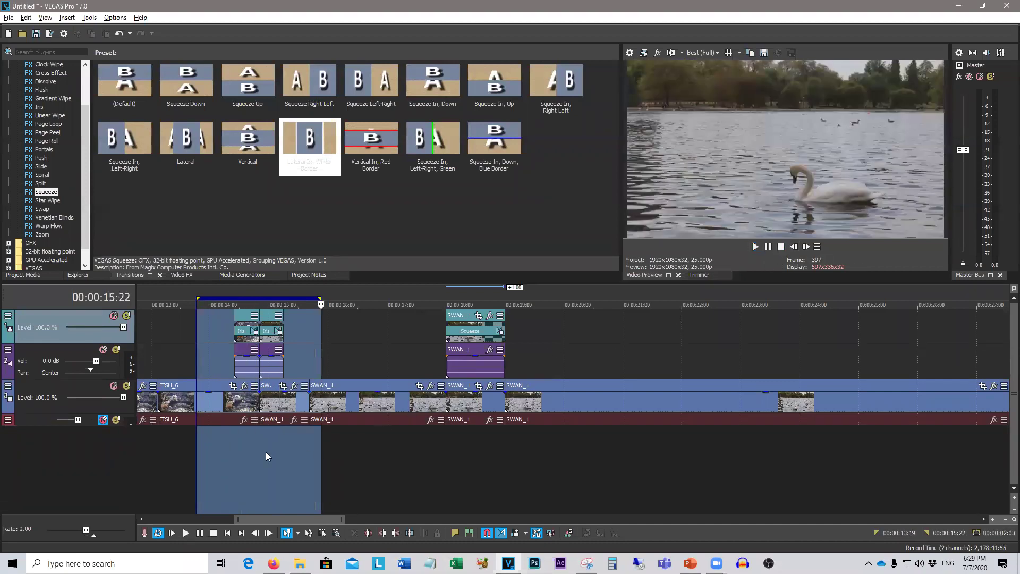
Step: Set track 1's compositing mode to Custom with the Height Map effect and its Low Extrusion preset, viewing frame 00:00:14:14
{"action": "left_click", "coordinate": [243, 467]}
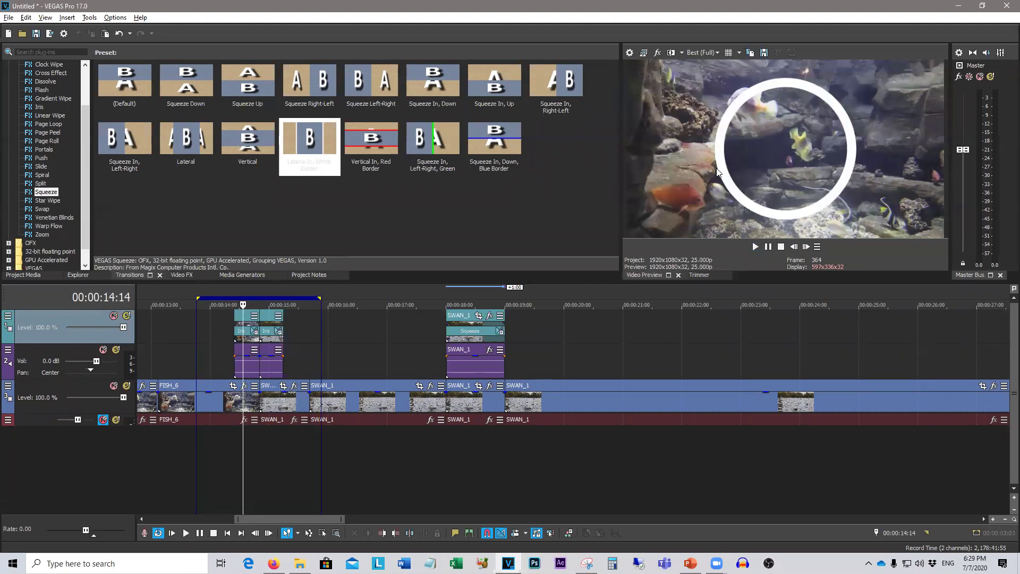
{"action": "left_click", "coordinate": [8, 315]}
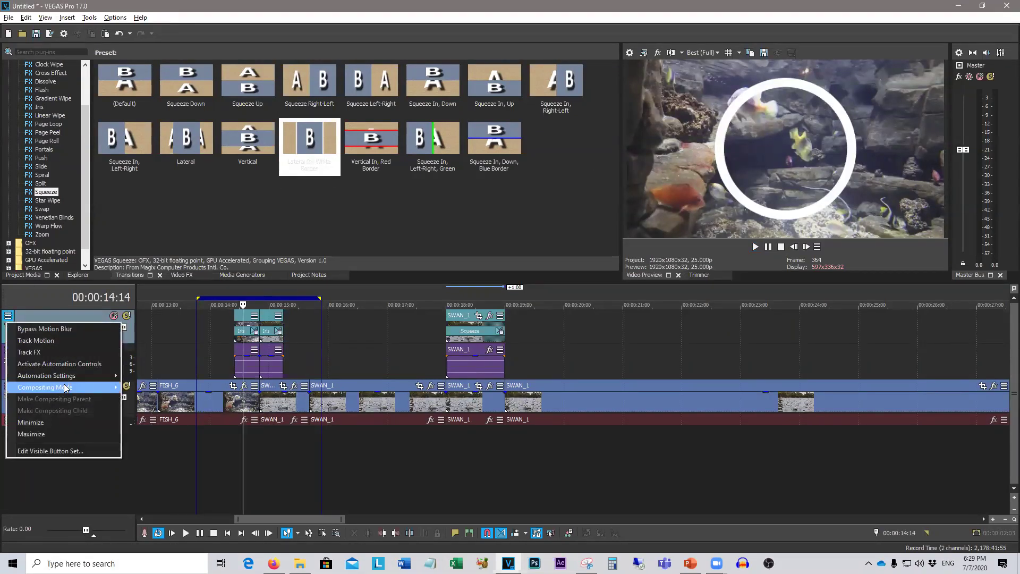
{"action": "mouse_move", "coordinate": [99, 388]}
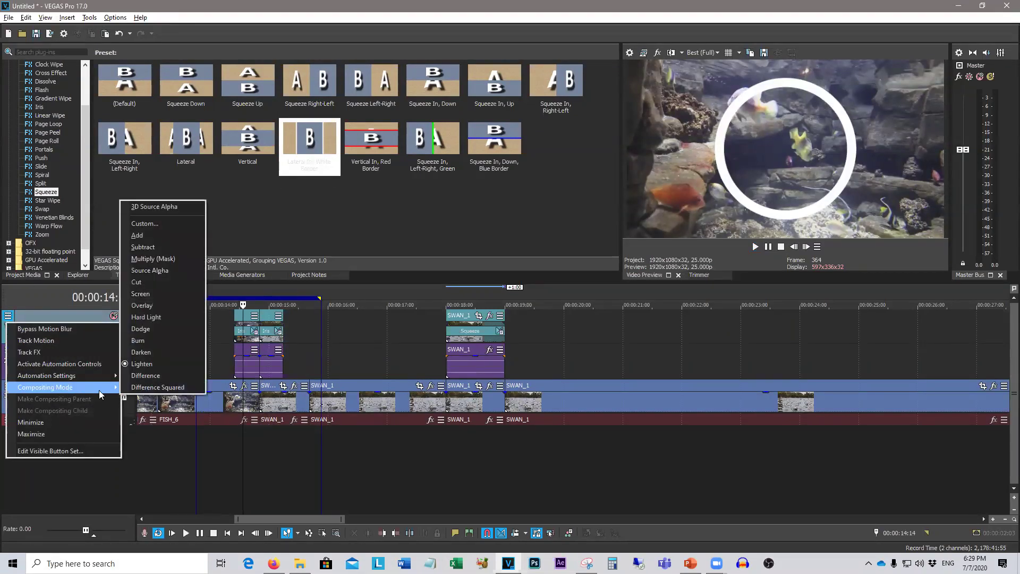
{"action": "left_click", "coordinate": [174, 227]}
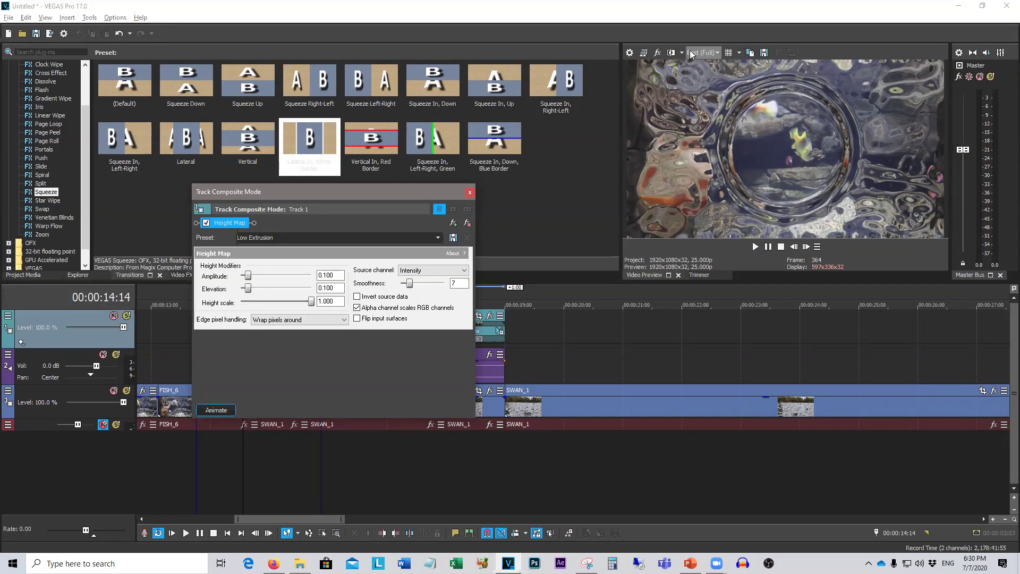
{"action": "left_click", "coordinate": [470, 192]}
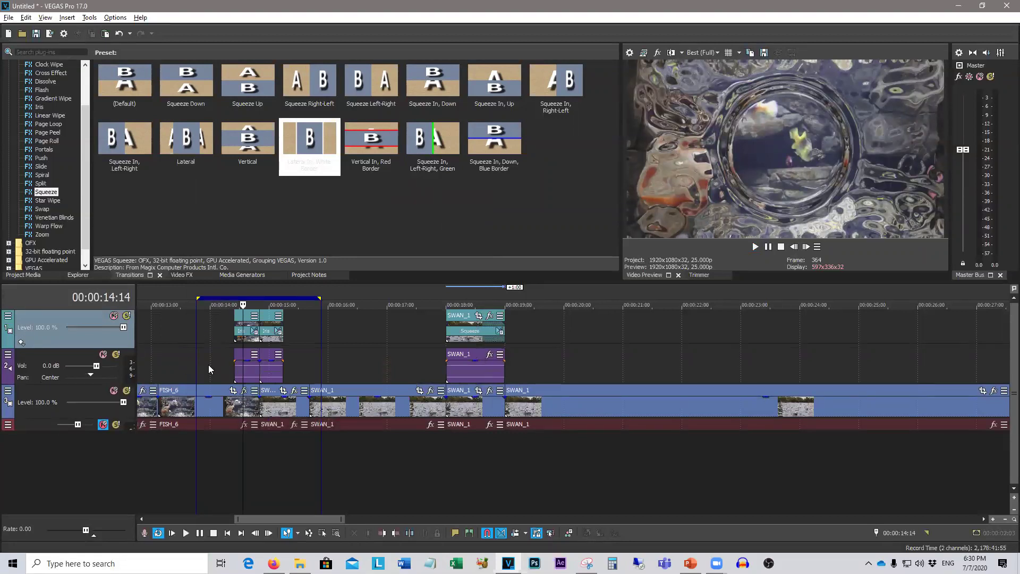
Step: Remove the Height Map effect from track 1's custom compositing mode
{"action": "left_click", "coordinate": [7, 316]}
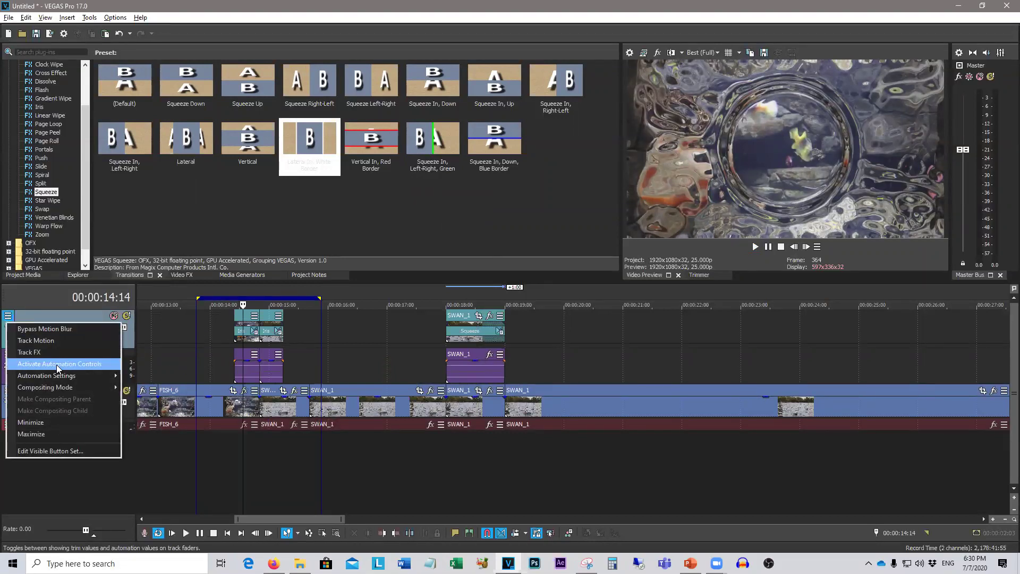
{"action": "mouse_move", "coordinate": [64, 389]}
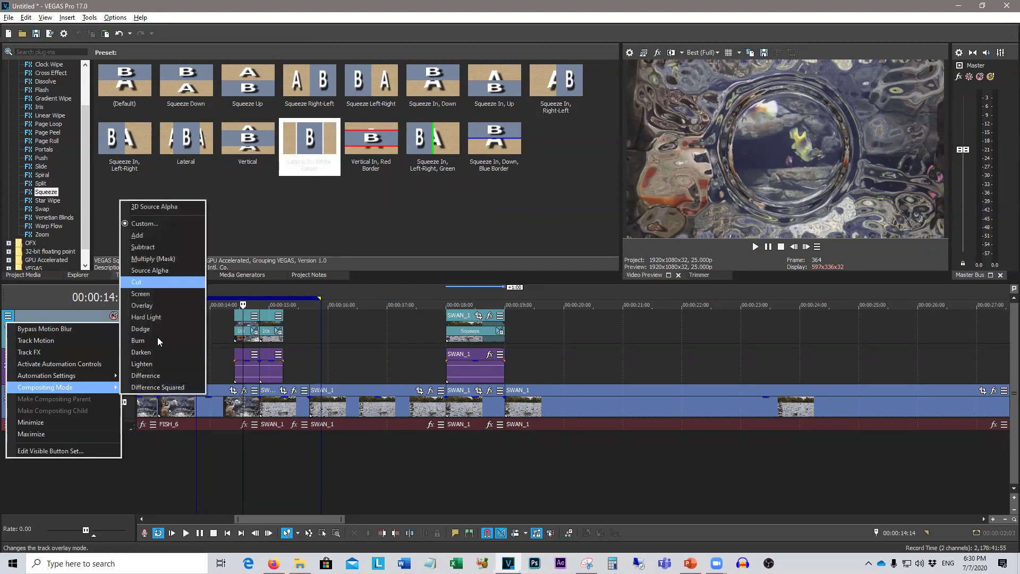
{"action": "left_click", "coordinate": [177, 225]}
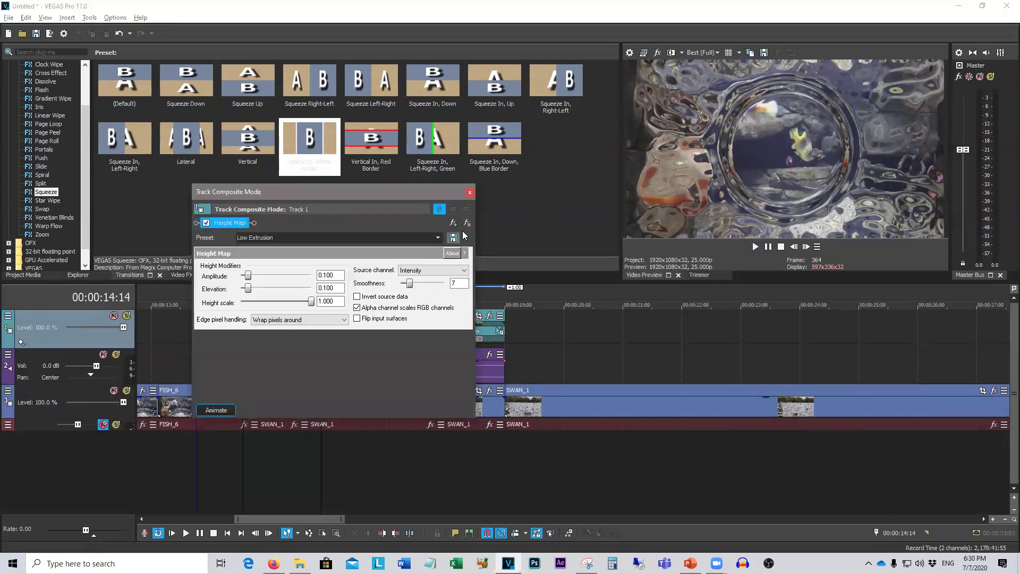
{"action": "left_click", "coordinate": [467, 222]}
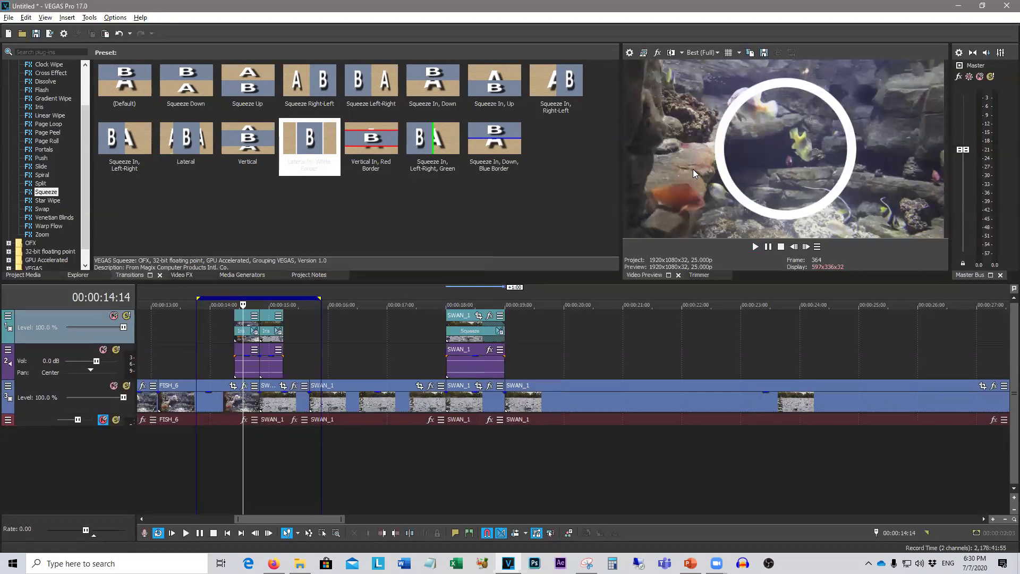
Step: Place the playhead at 00:00:15:02 and set track 1's compositing mode to Lighten
{"action": "left_click_drag", "start_coordinate": [244, 451], "coordinate": [273, 460]}
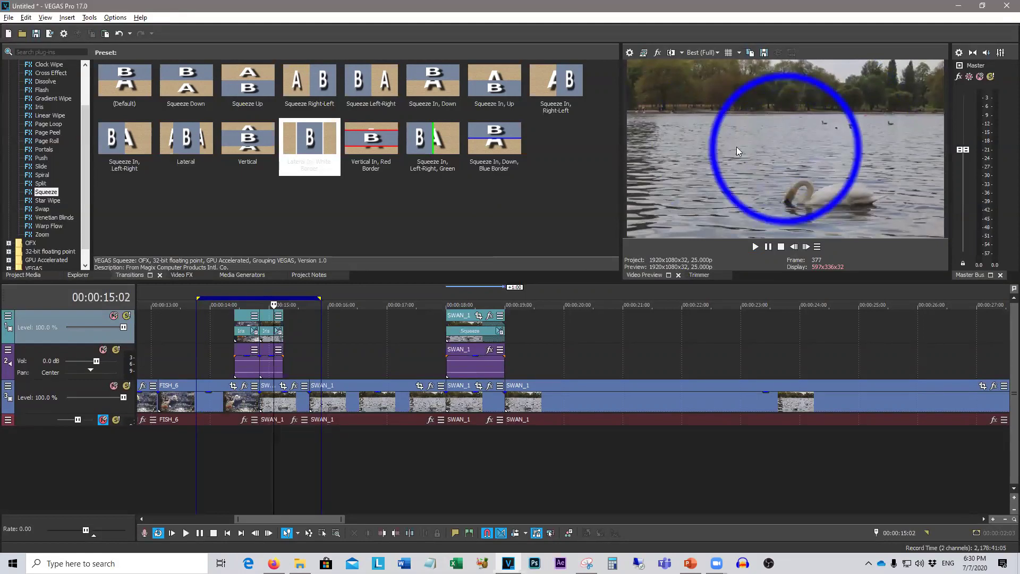
{"action": "left_click", "coordinate": [9, 317]}
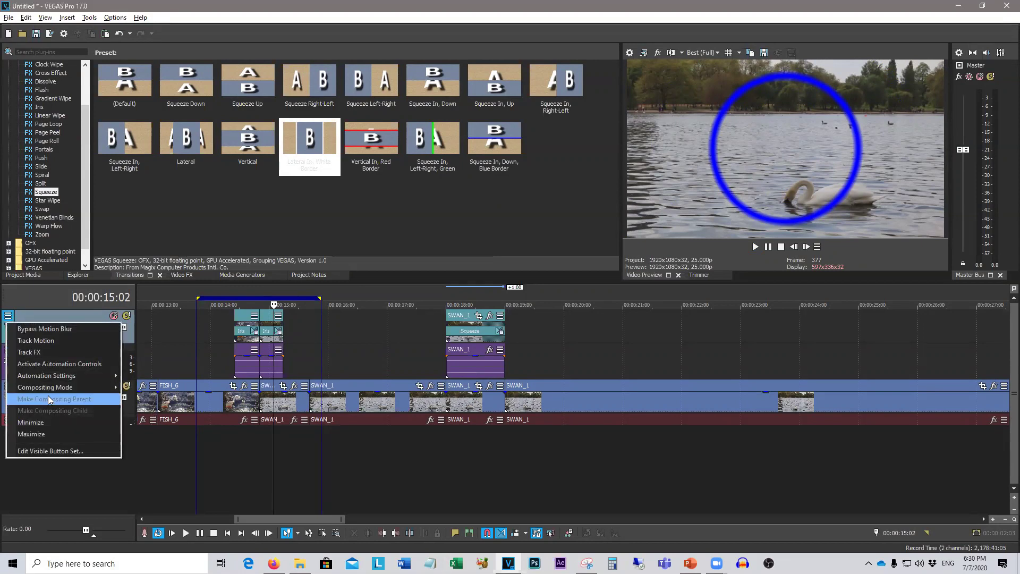
{"action": "mouse_move", "coordinate": [56, 389]}
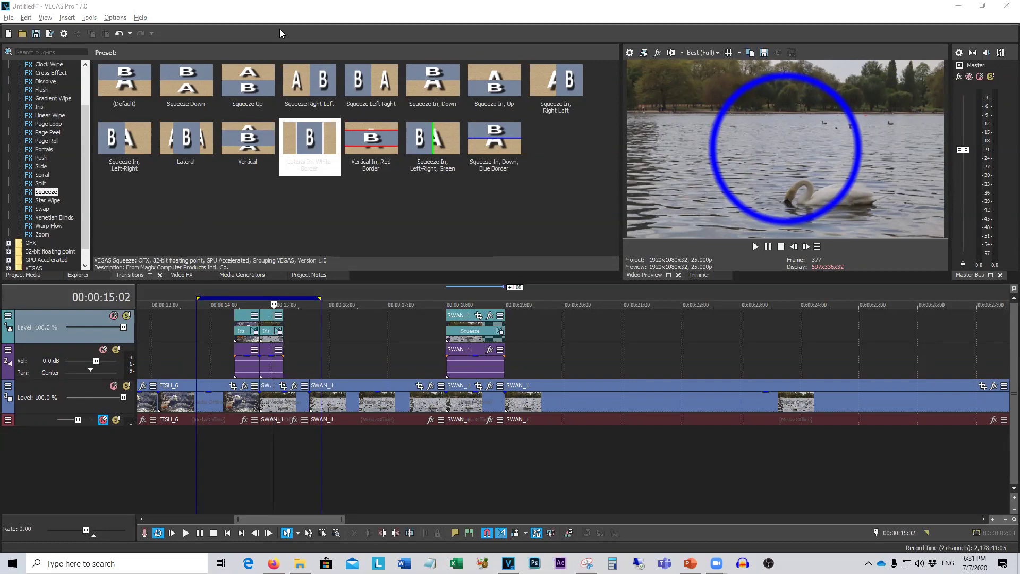
{"action": "left_click", "coordinate": [7, 318]}
{"action": "mouse_move", "coordinate": [89, 388]}
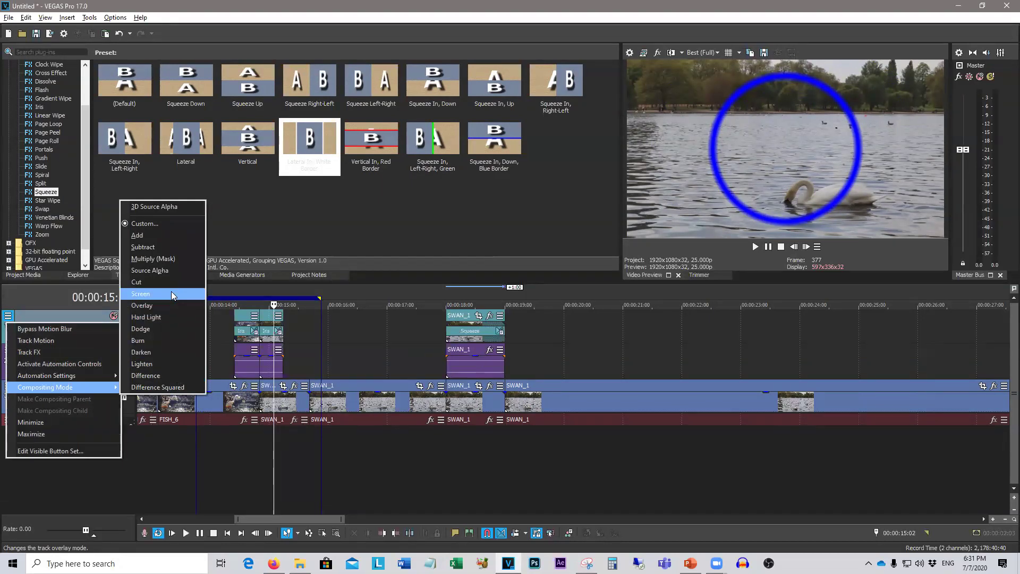
{"action": "left_click", "coordinate": [166, 364]}
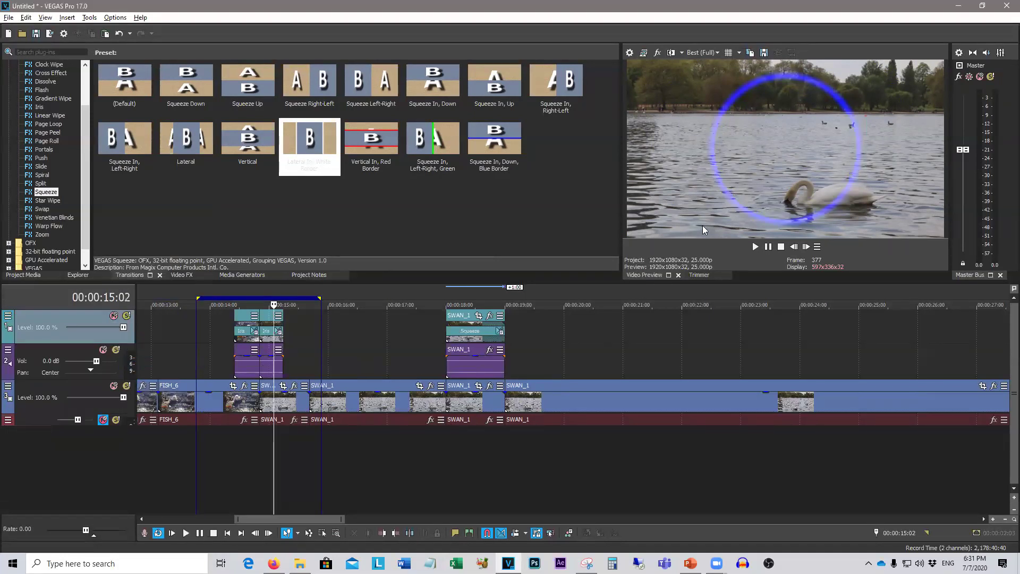
Step: Preview how the Iris borders and the Squeeze borders on track 1 blend with the video beneath
{"action": "left_click_drag", "start_coordinate": [273, 437], "coordinate": [246, 439]}
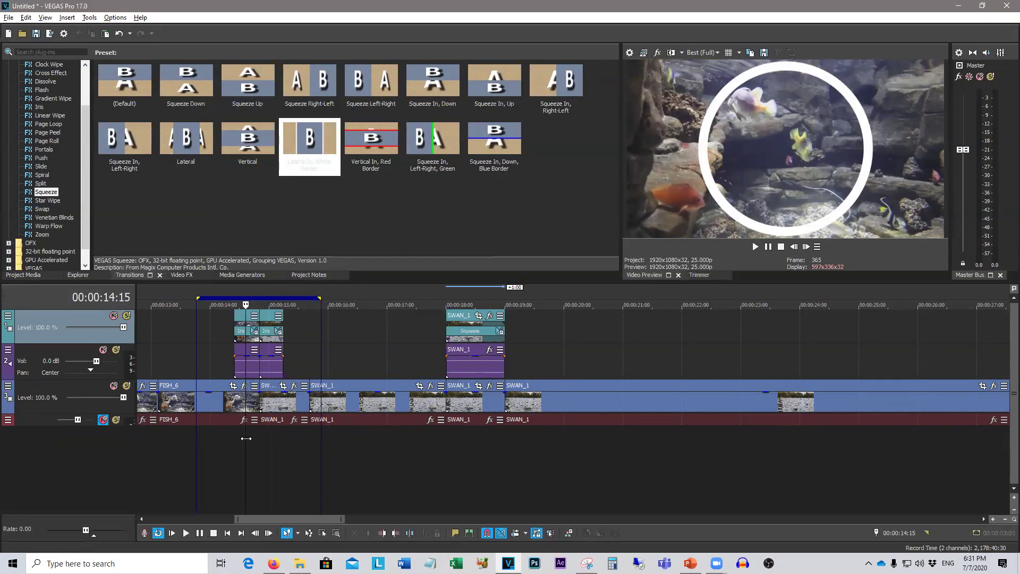
{"action": "left_click_drag", "start_coordinate": [255, 438], "coordinate": [269, 440]}
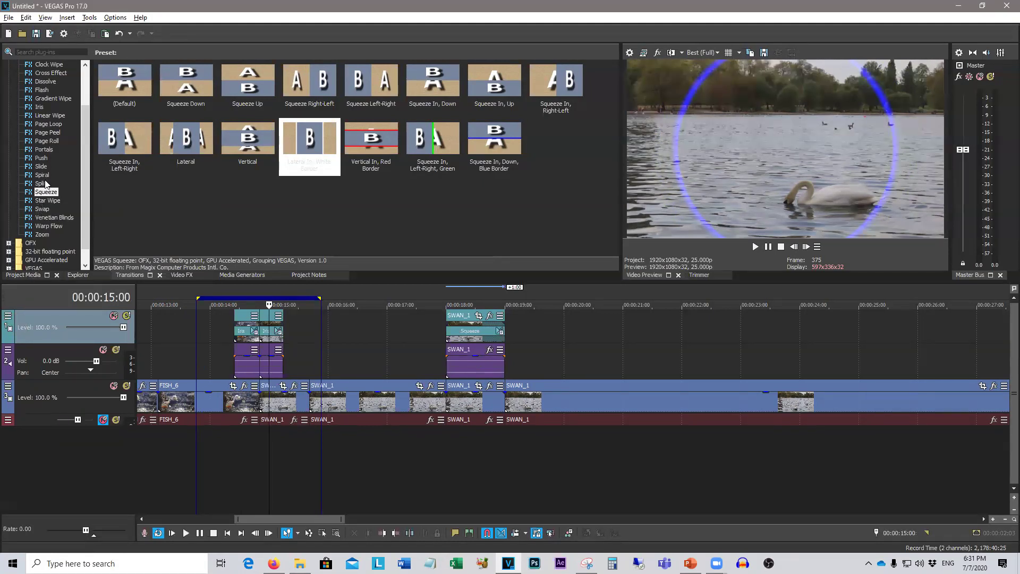
{"action": "left_click", "coordinate": [463, 367]}
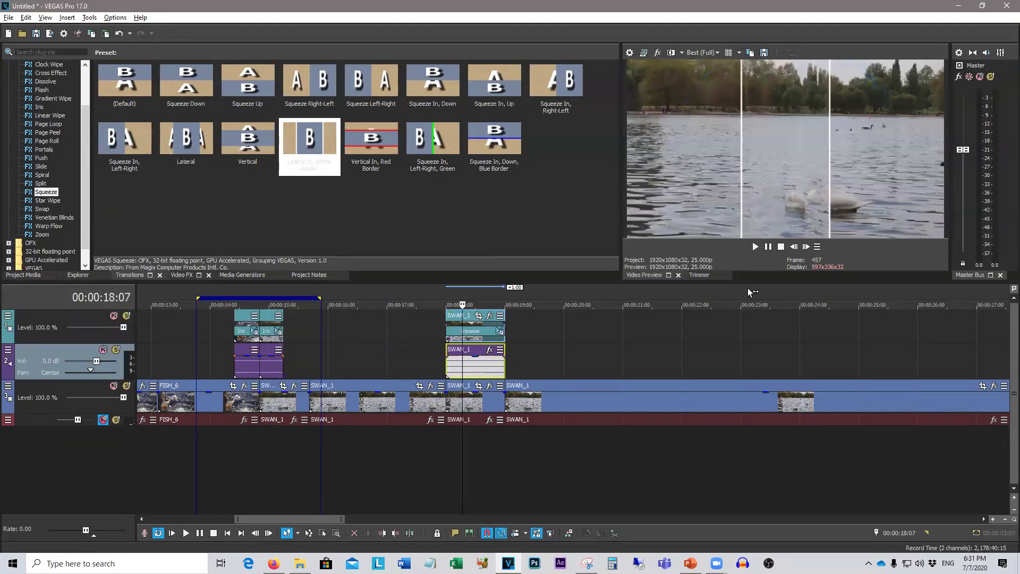
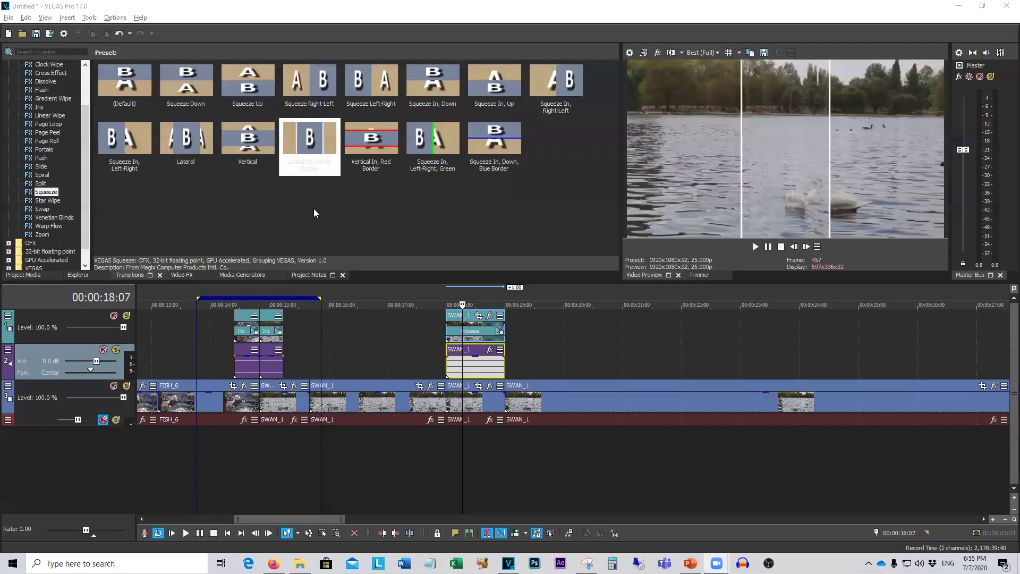
Step: Start a new project without saving the current one and add MVI_6031.MOV from File Explorer at the start of the timeline
{"action": "left_click", "coordinate": [7, 34]}
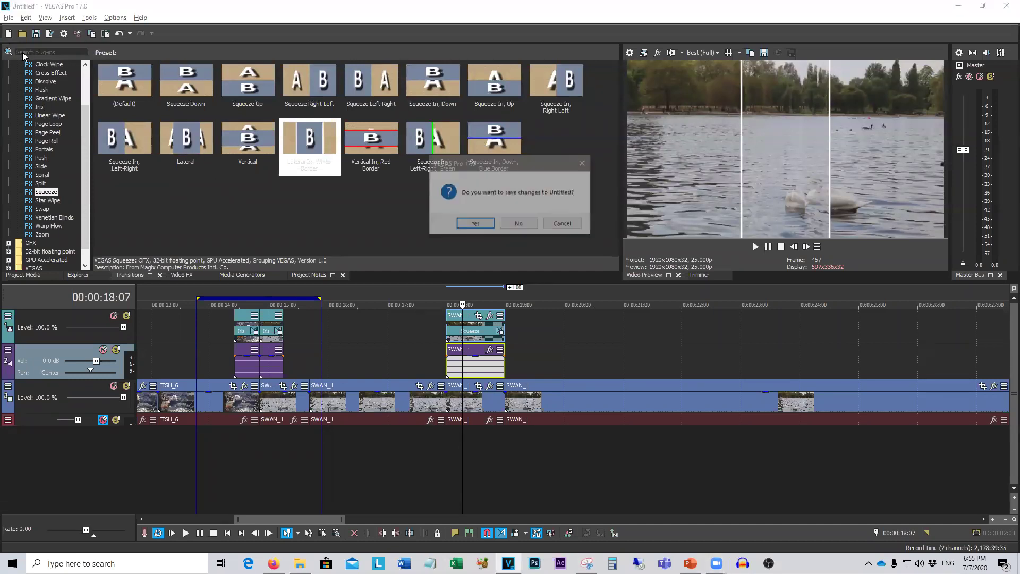
{"action": "left_click", "coordinate": [504, 224]}
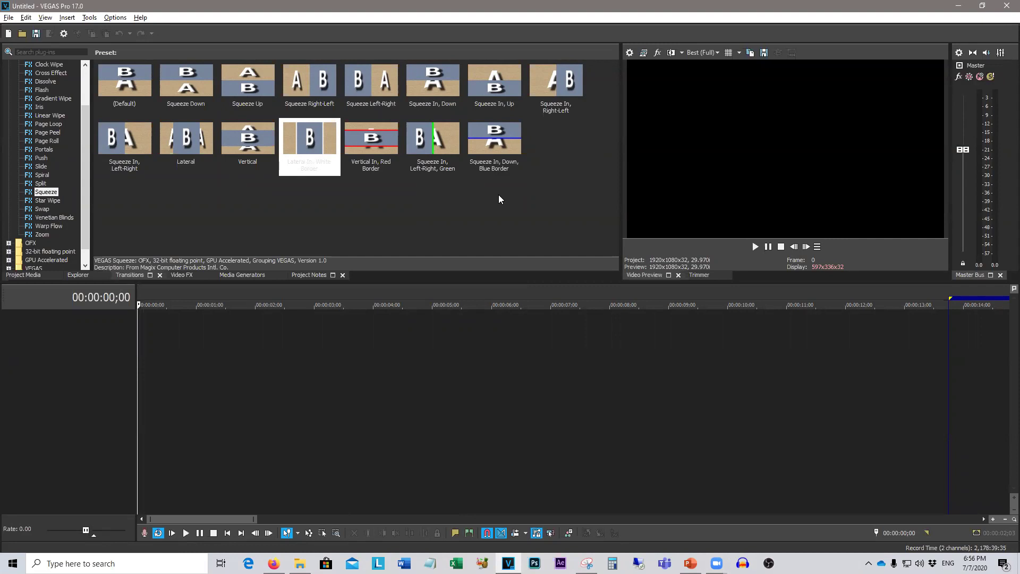
{"action": "left_click", "coordinate": [301, 558]}
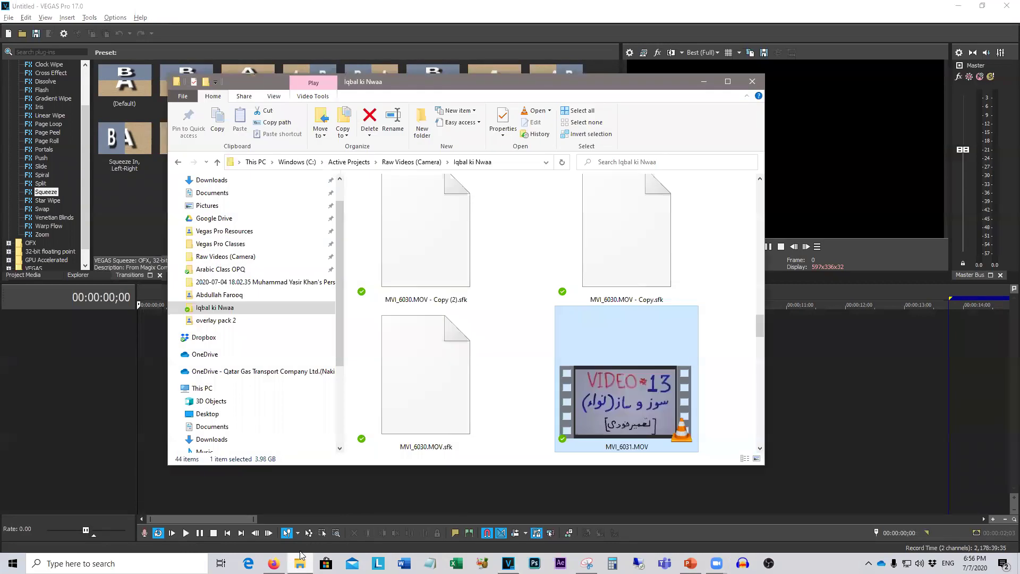
{"action": "left_click_drag", "start_coordinate": [649, 404], "coordinate": [144, 334]}
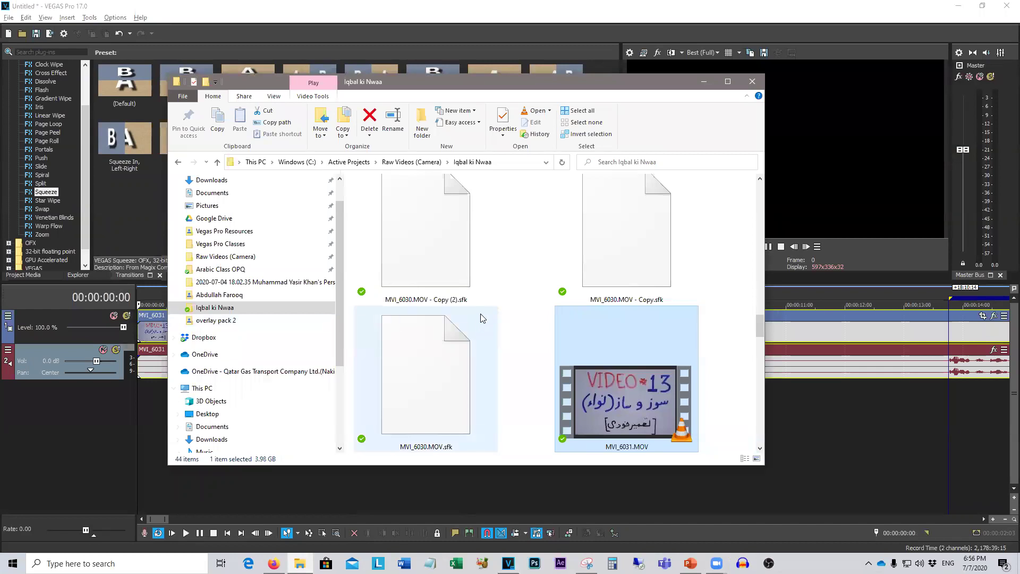
Step: Add Multicam Closeup Tack.veg from the Vegas Pro Resources folder as a new track below the MVI_6031 tracks, starting at zero
{"action": "left_click_drag", "start_coordinate": [518, 92], "coordinate": [605, 127]}
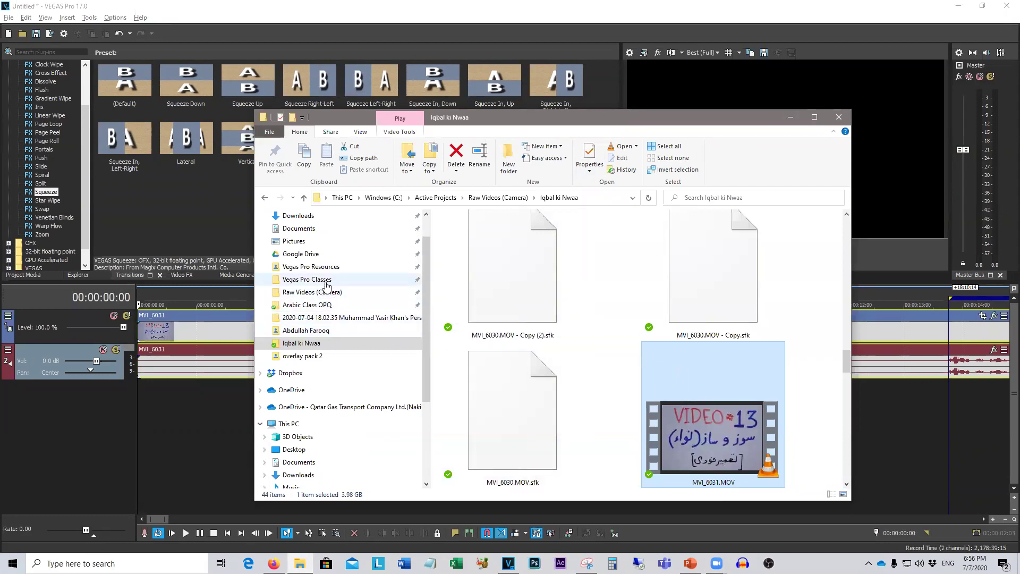
{"action": "scroll", "coordinate": [329, 294], "scroll_direction": "up", "scroll_amount": 1}
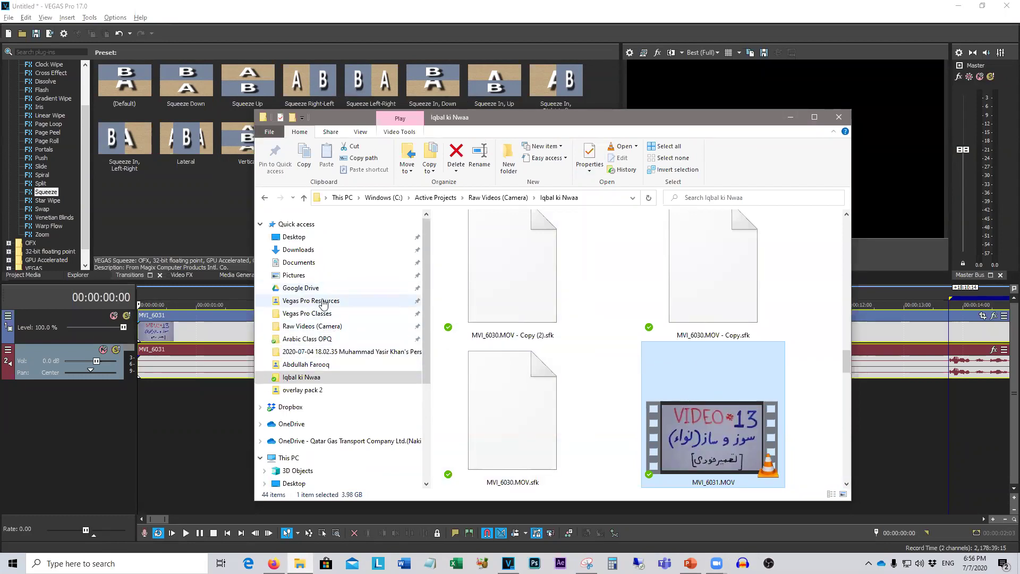
{"action": "left_click", "coordinate": [322, 301]}
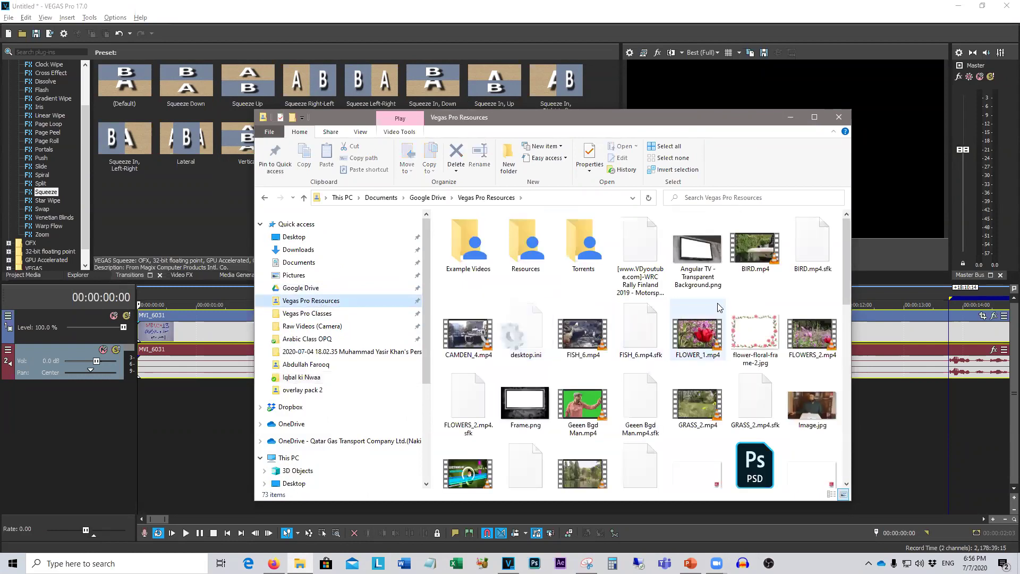
{"action": "scroll", "coordinate": [727, 321], "scroll_direction": "down", "scroll_amount": 5}
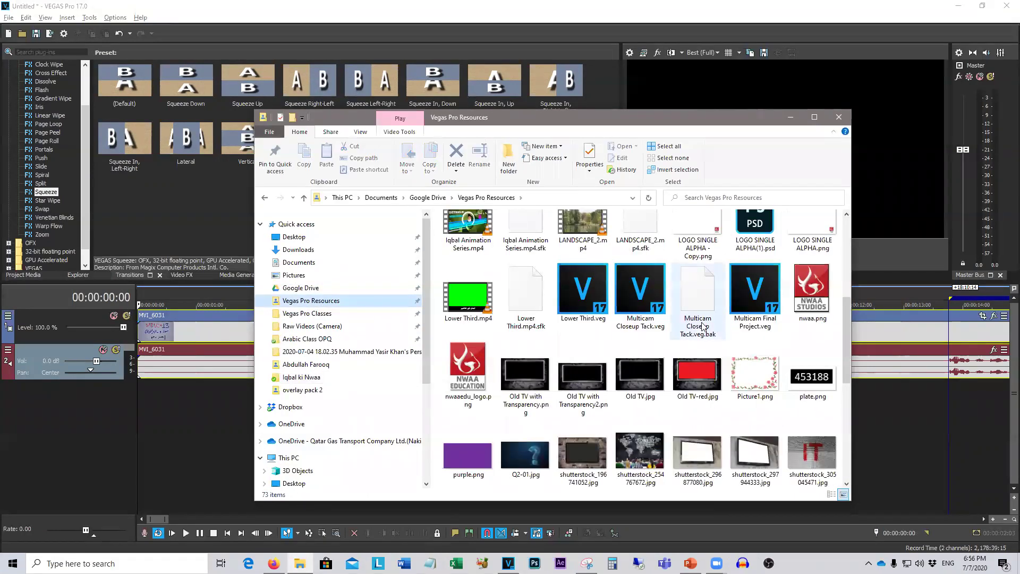
{"action": "left_click_drag", "start_coordinate": [641, 293], "coordinate": [144, 391]}
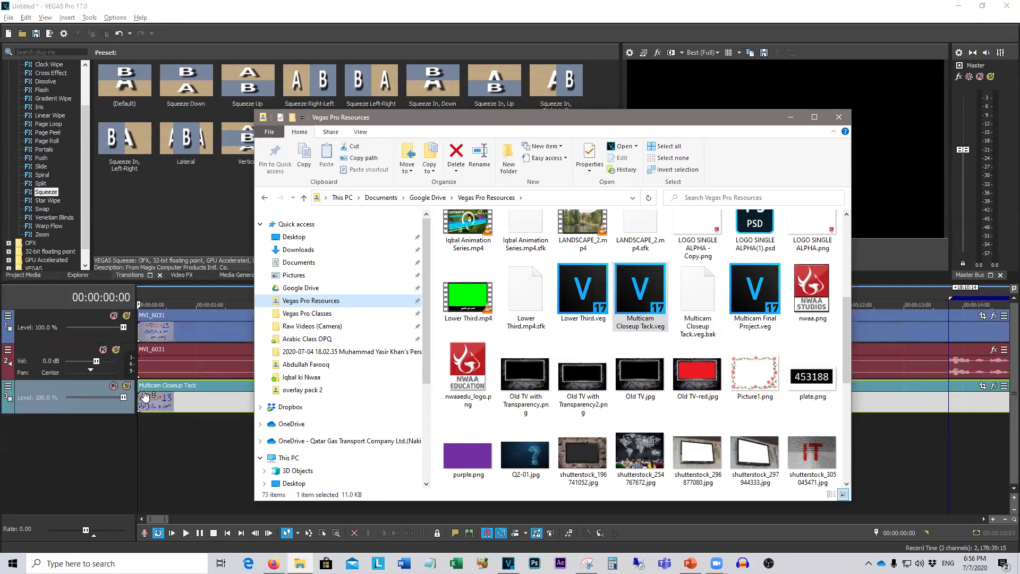
Step: Compare the wide shot with the closeup footage by muting track 1 at 00:05:10:21 and checking earlier points of the recording
{"action": "left_click", "coordinate": [221, 446]}
{"action": "key", "text": "space"}
{"action": "scroll", "coordinate": [457, 429], "scroll_direction": "down", "scroll_amount": 8}
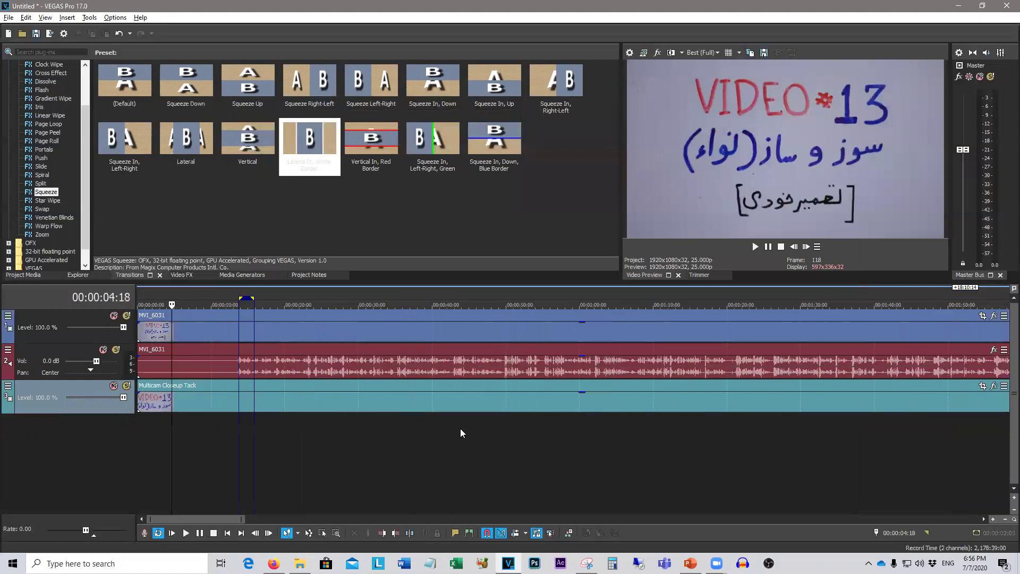
{"action": "left_click", "coordinate": [423, 431]}
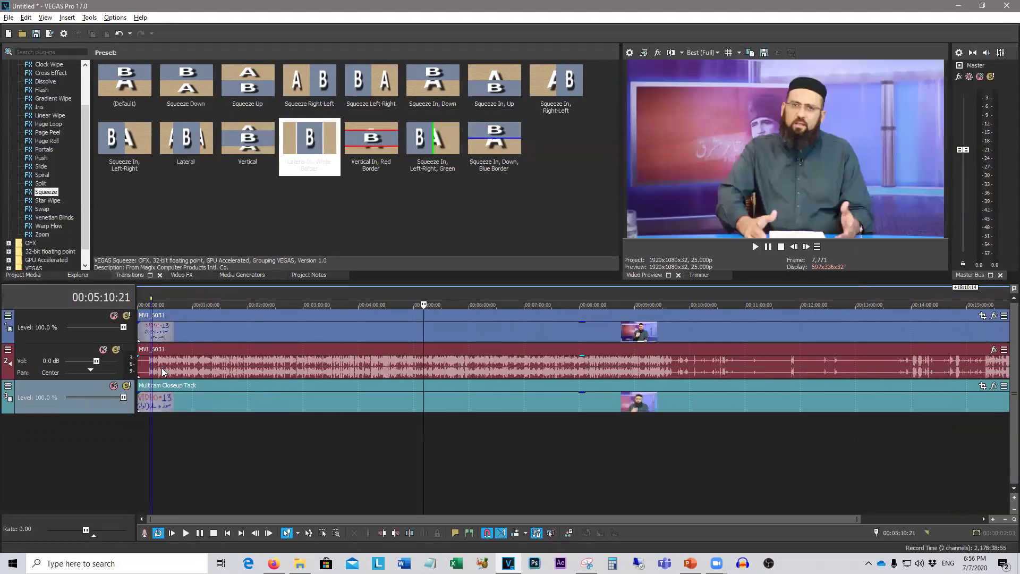
{"action": "left_click", "coordinate": [113, 316]}
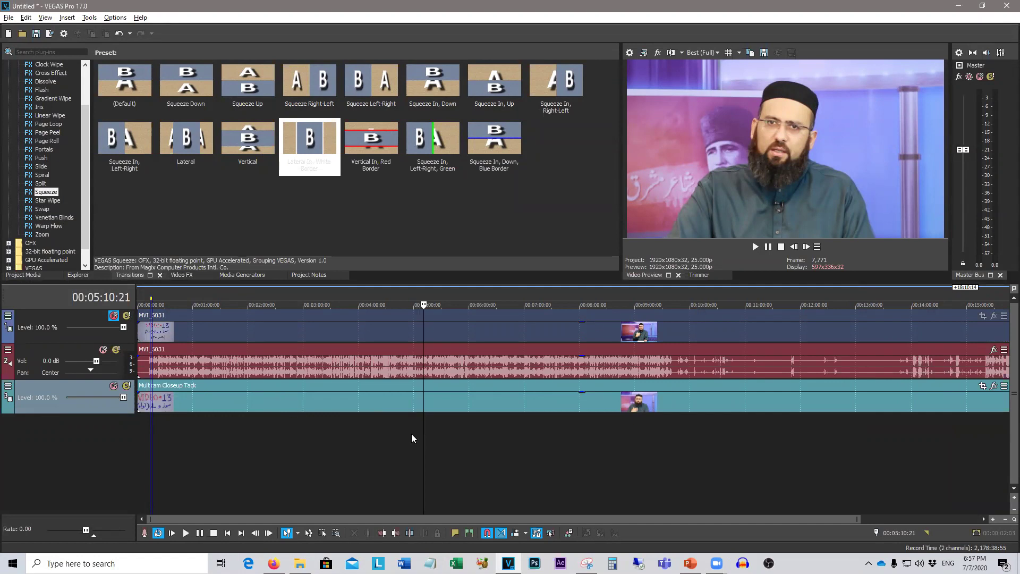
{"action": "left_click_drag", "start_coordinate": [424, 433], "coordinate": [367, 455]}
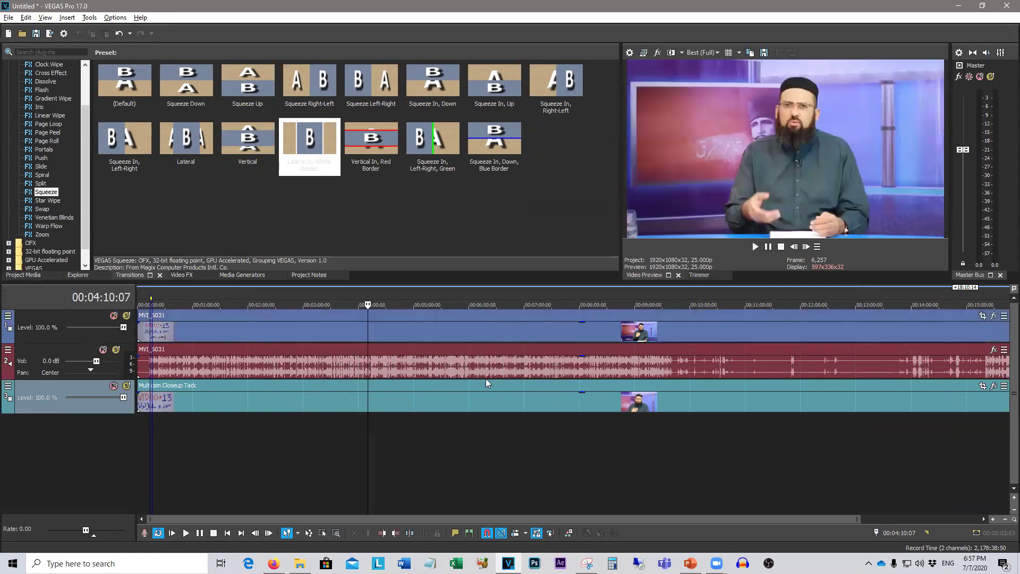
{"action": "left_click_drag", "start_coordinate": [366, 471], "coordinate": [318, 479]}
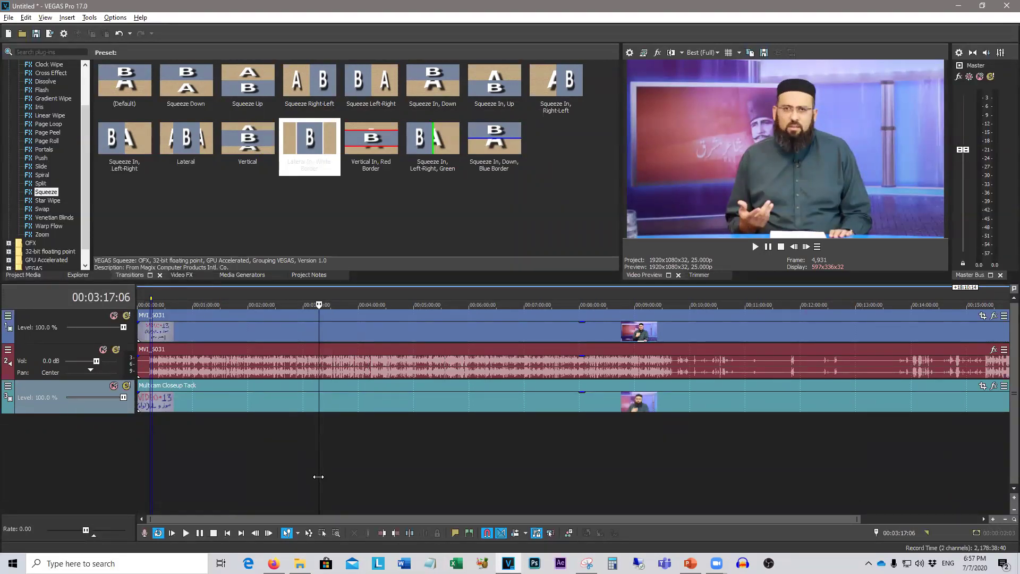
{"action": "left_click", "coordinate": [274, 562]}
{"action": "key", "text": "alt"}
{"action": "left_click", "coordinate": [7, 390]}
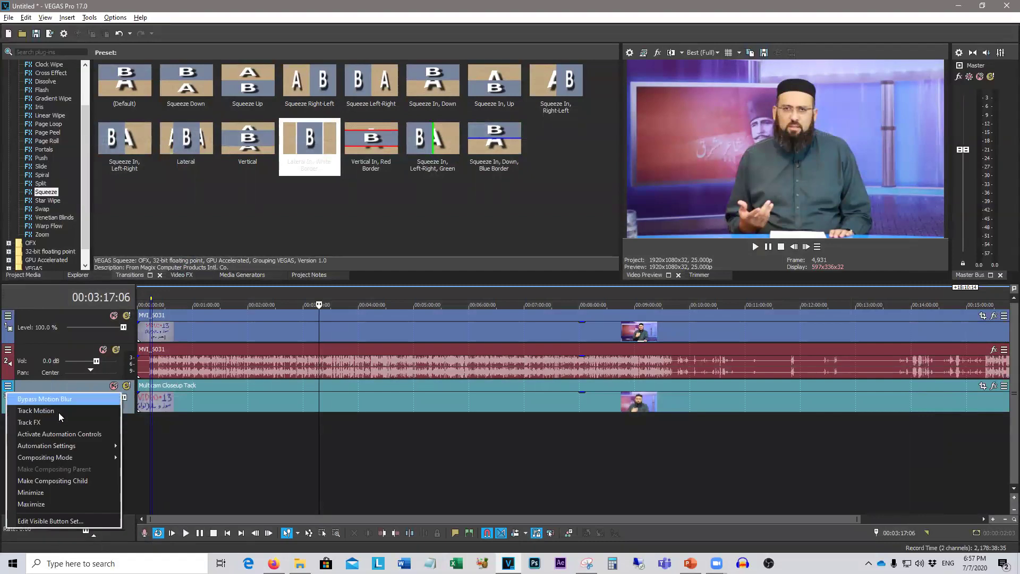
{"action": "left_click", "coordinate": [8, 316]}
{"action": "left_click", "coordinate": [36, 340]}
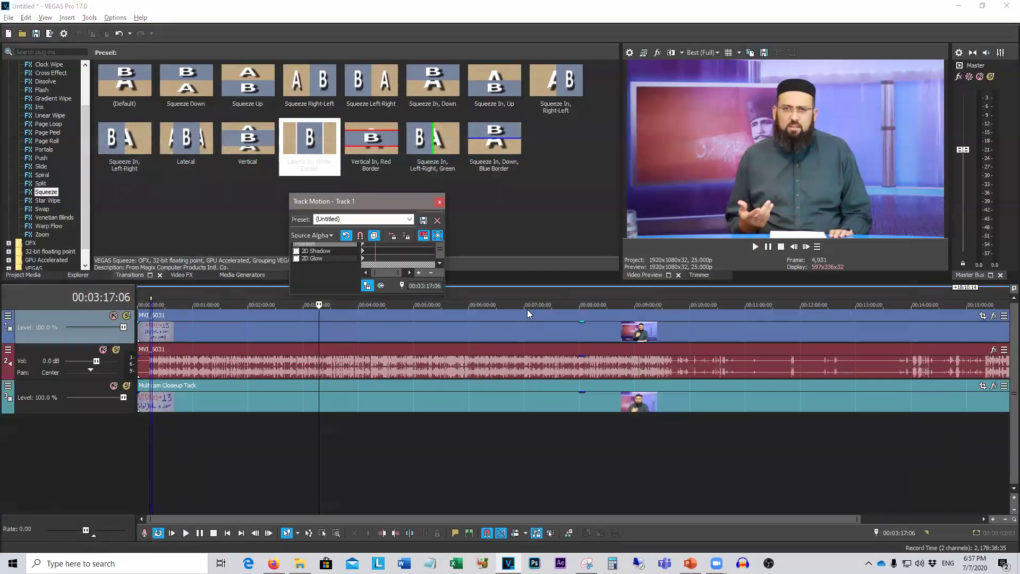
{"action": "left_click_drag", "start_coordinate": [444, 298], "coordinate": [695, 485]}
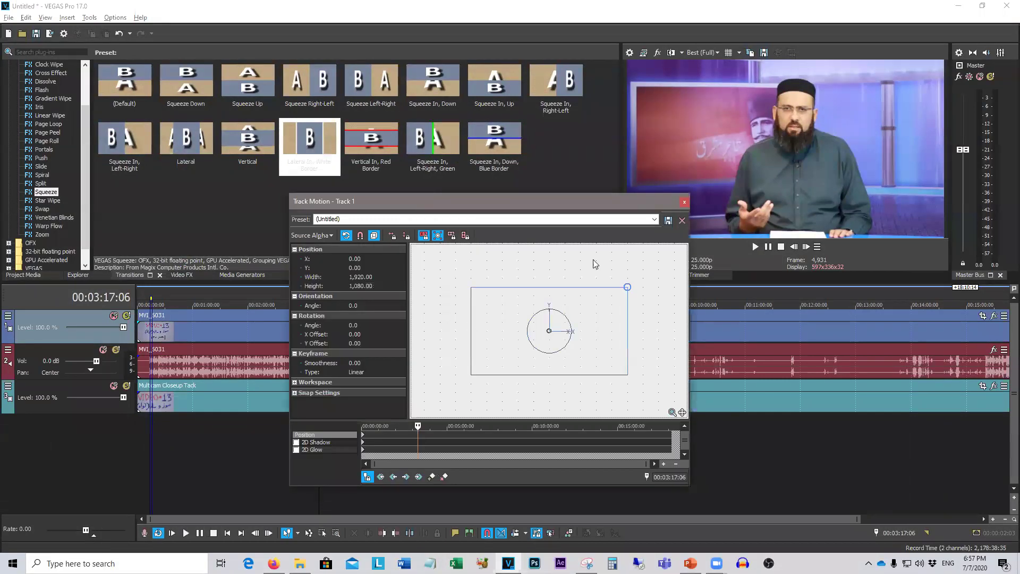
{"action": "left_click", "coordinate": [689, 200]}
{"action": "key", "text": "alt+Tab"}
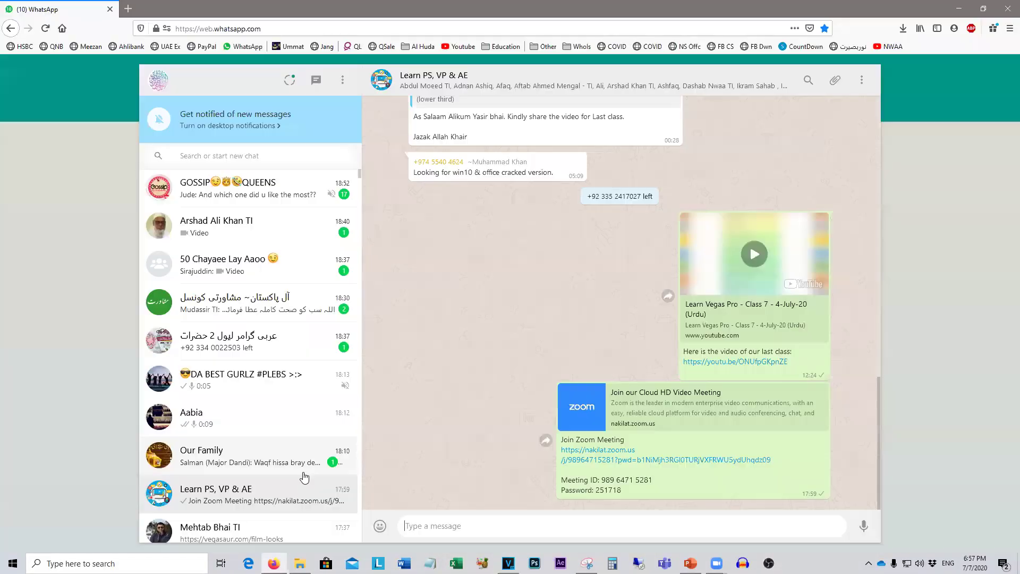
{"action": "key", "text": "alt+Tab"}
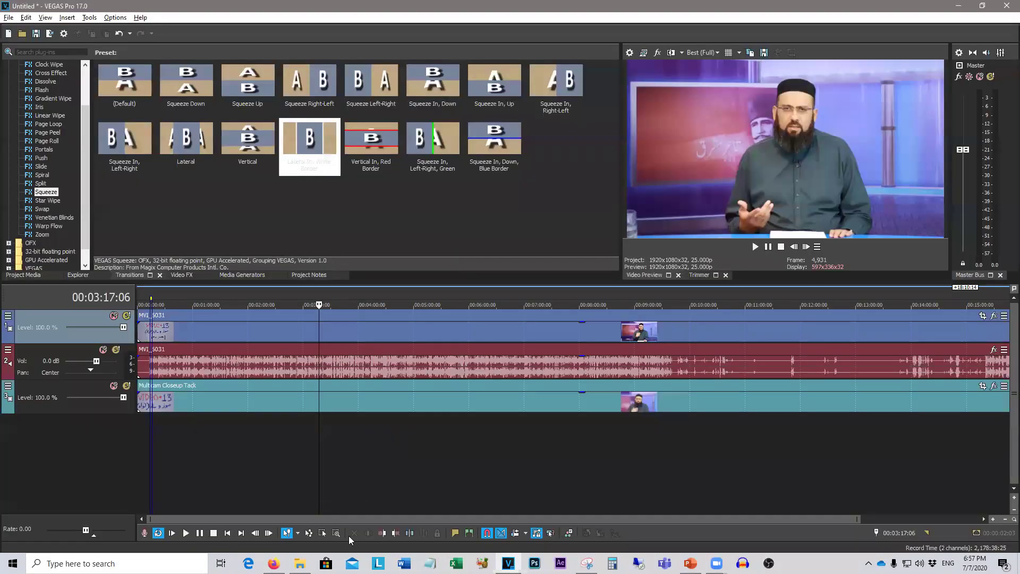
Step: Show the Vegas Pro Resources folder in File Explorer in Details view, sorted by date modified with the newest files first
{"action": "left_click", "coordinate": [300, 564]}
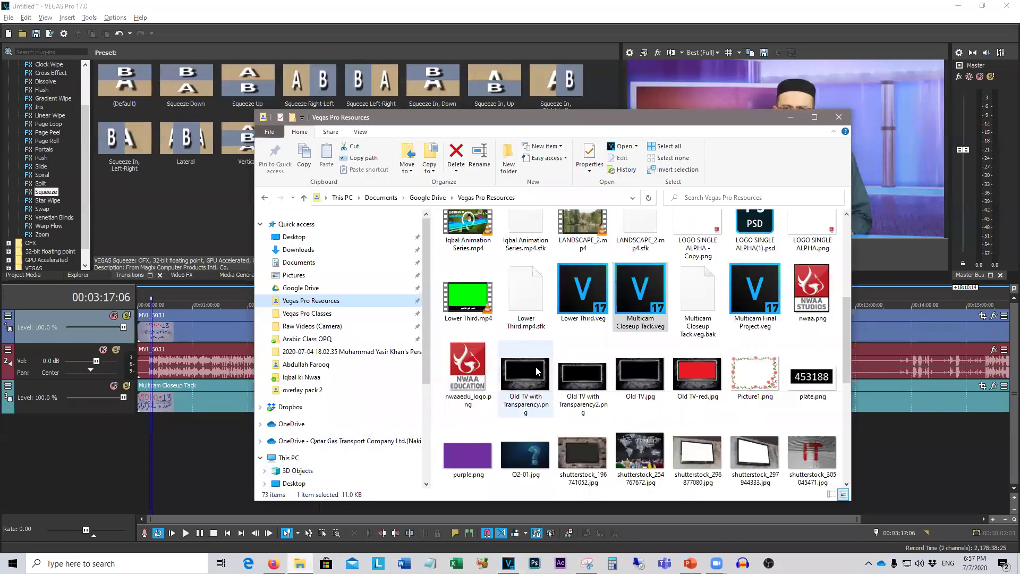
{"action": "scroll", "coordinate": [553, 364], "scroll_direction": "up", "scroll_amount": 4}
{"action": "scroll", "coordinate": [558, 364], "scroll_direction": "down", "scroll_amount": 8}
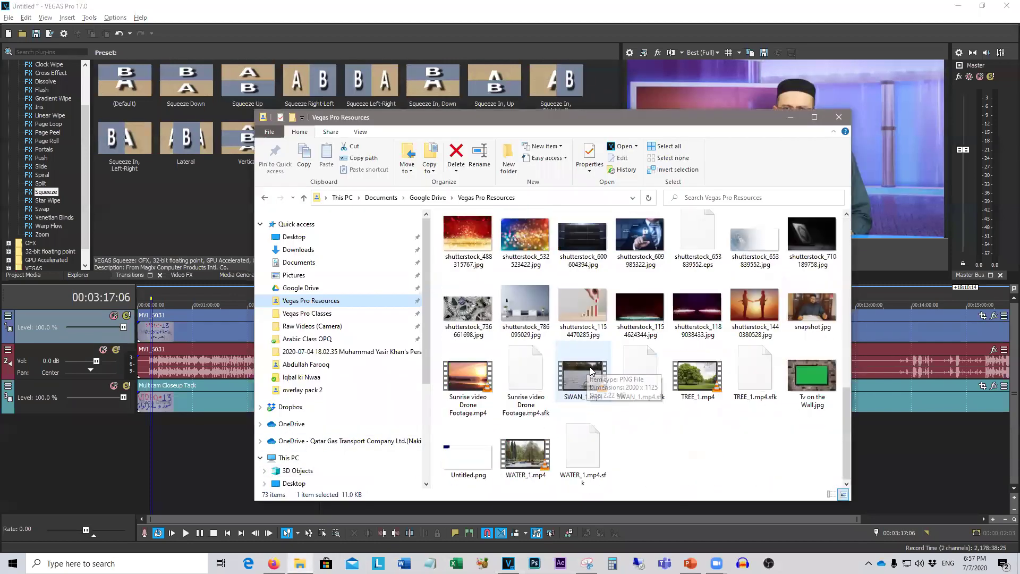
{"action": "scroll", "coordinate": [632, 420], "scroll_direction": "up", "scroll_amount": 8}
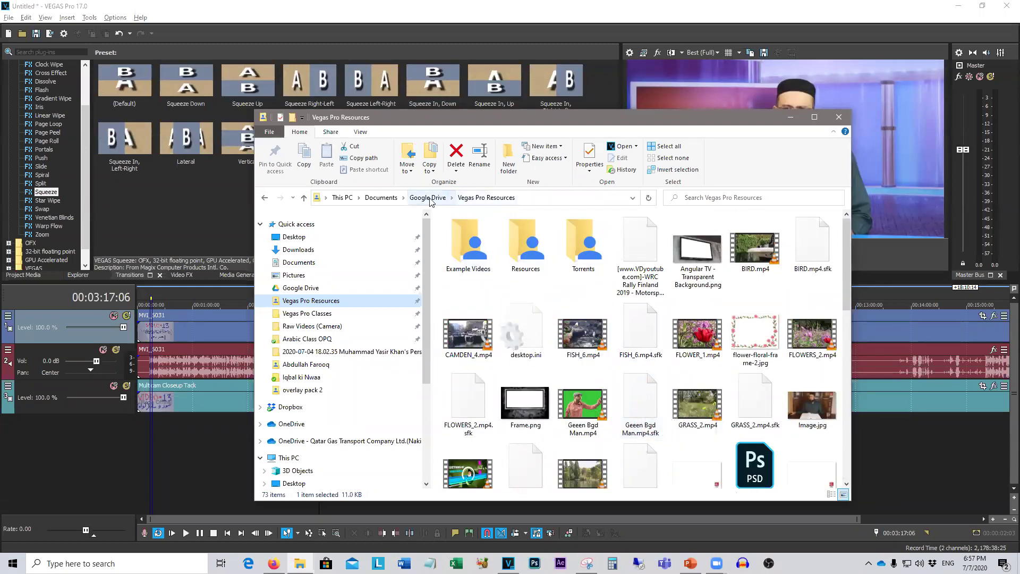
{"action": "left_click", "coordinate": [468, 198]}
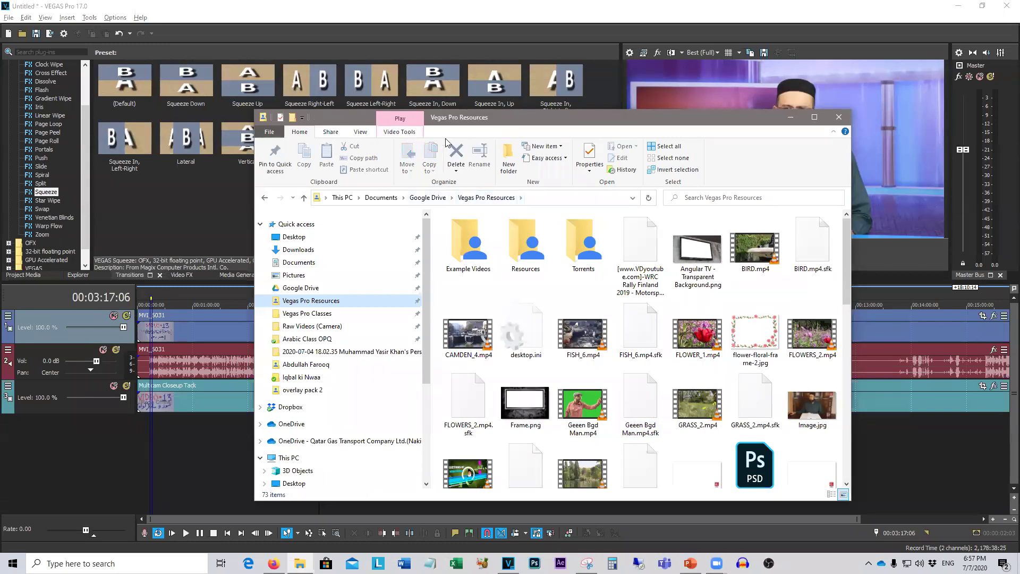
{"action": "left_click", "coordinate": [361, 131]}
{"action": "left_click", "coordinate": [486, 158]}
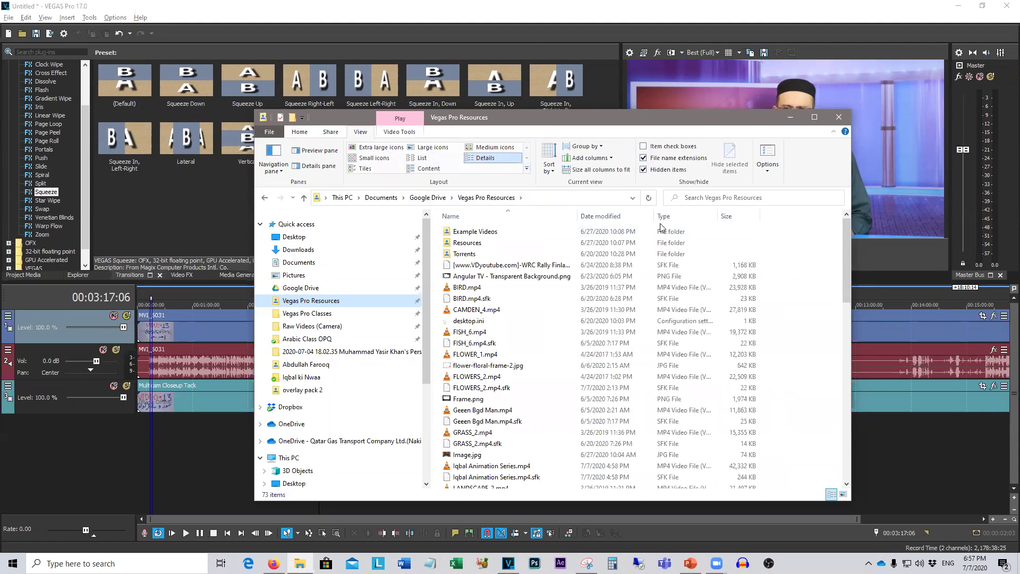
{"action": "left_click", "coordinate": [611, 217]}
Step: Add Iqbal Animation Series.mp4 from the folder to the timeline below the closeup track, starting at about 00:01:06:08, and put File Explorer away
{"action": "left_click", "coordinate": [521, 288]}
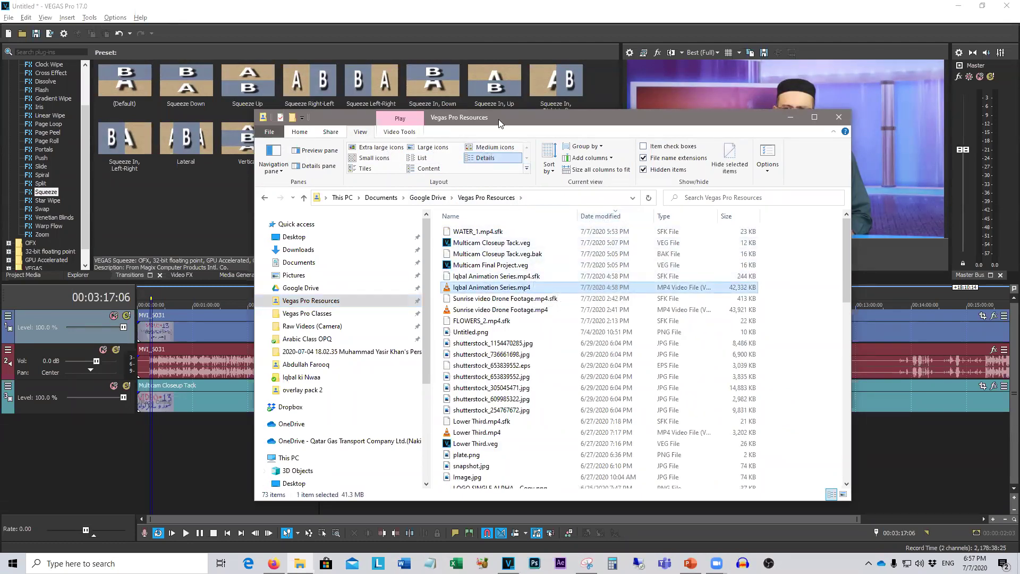
{"action": "left_click_drag", "start_coordinate": [499, 119], "coordinate": [703, 116]}
{"action": "left_click_drag", "start_coordinate": [694, 290], "coordinate": [199, 434]}
{"action": "left_click_drag", "start_coordinate": [216, 434], "coordinate": [204, 434]}
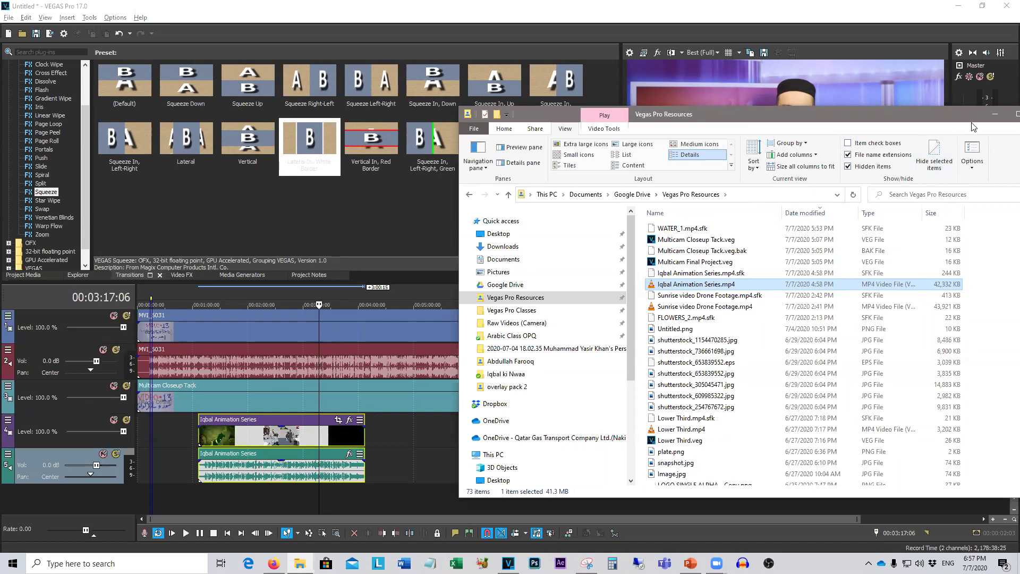
{"action": "left_click", "coordinate": [995, 114]}
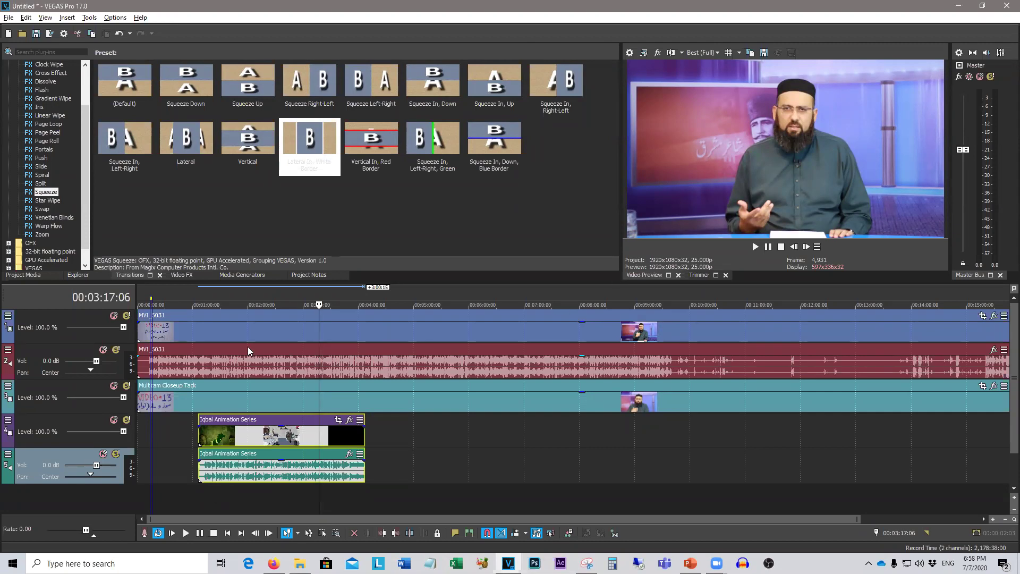
Step: Mute tracks 1 and 3 and check the animation clip between 00:01:31:03 and its start at 00:01:06:08
{"action": "left_click", "coordinate": [222, 505]}
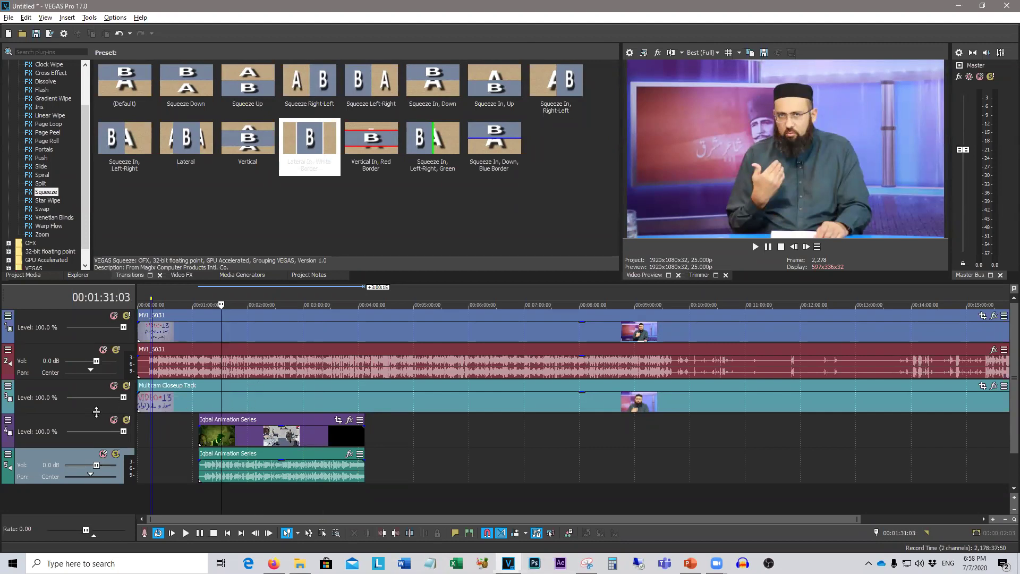
{"action": "left_click", "coordinate": [113, 387]}
{"action": "left_click", "coordinate": [114, 316]}
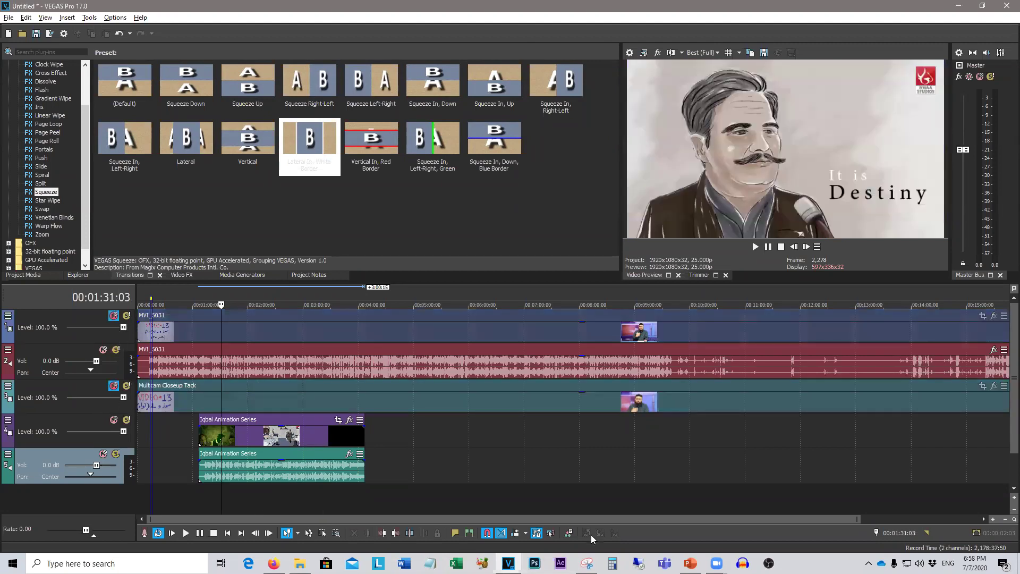
{"action": "mouse_move", "coordinate": [221, 499]}
{"action": "left_mouse_down"}
{"action": "mouse_move", "coordinate": [327, 504]}
{"action": "mouse_move", "coordinate": [209, 500]}
{"action": "left_mouse_up"}
{"action": "left_click", "coordinate": [209, 500]}
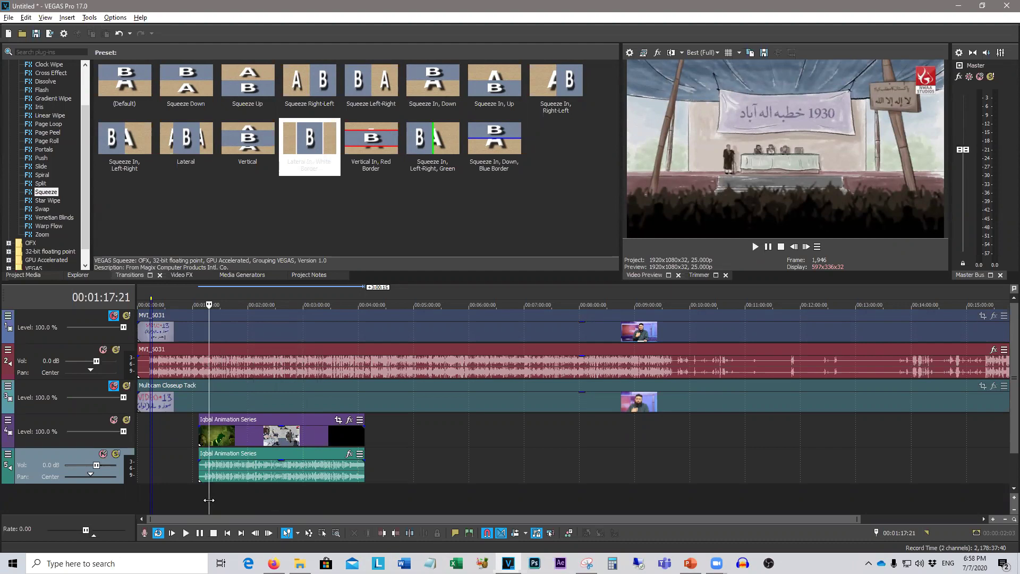
{"action": "left_click", "coordinate": [198, 500]}
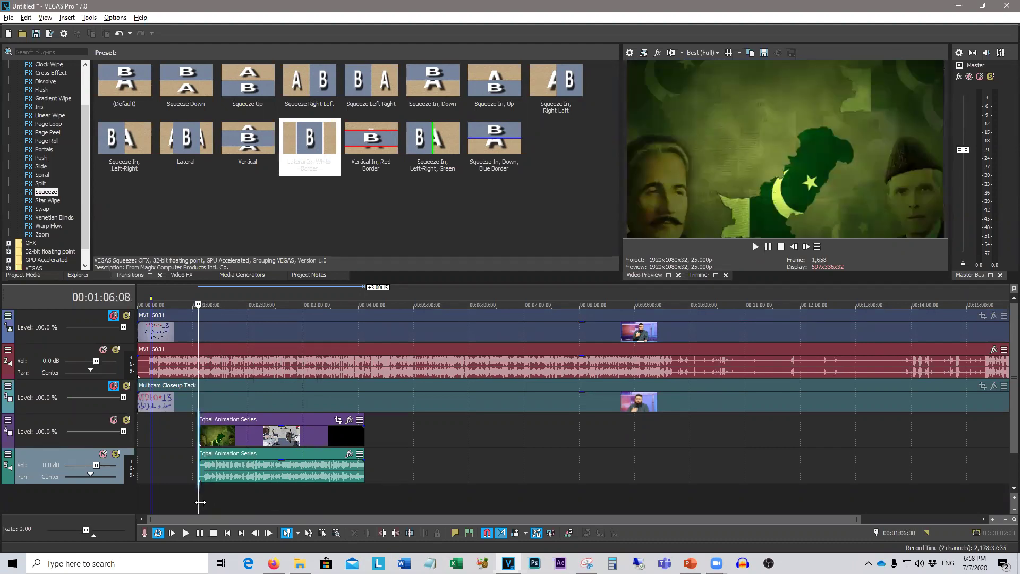
{"action": "left_click", "coordinate": [206, 502]}
{"action": "mouse_move", "coordinate": [206, 502]}
{"action": "left_mouse_down"}
{"action": "mouse_move", "coordinate": [364, 499]}
{"action": "mouse_move", "coordinate": [196, 502]}
{"action": "left_mouse_up"}
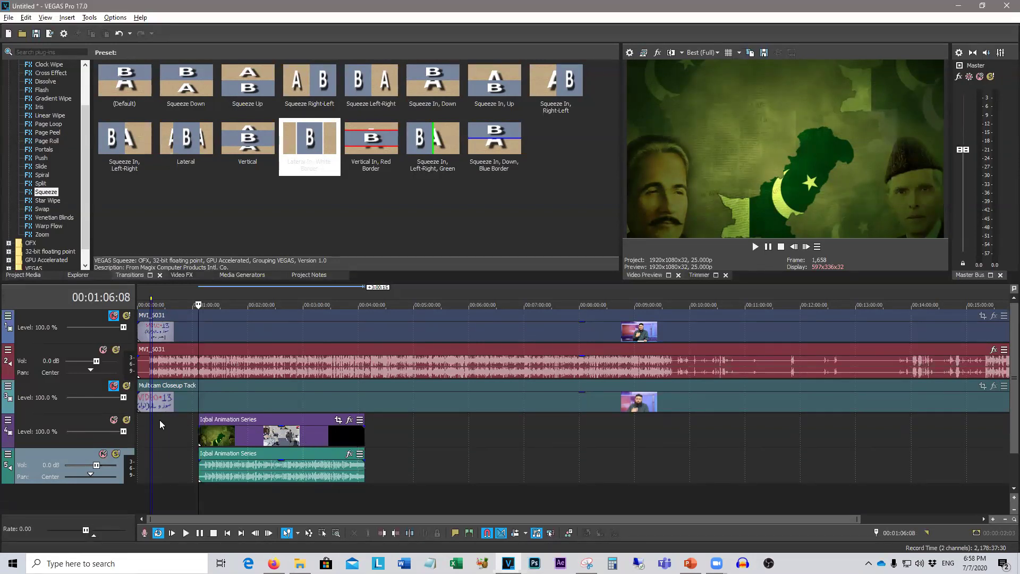
Step: Split the MVI_6031 video and audio and the Multicam Closeup Tack clip at 00:00:13:09
{"action": "left_click", "coordinate": [168, 445]}
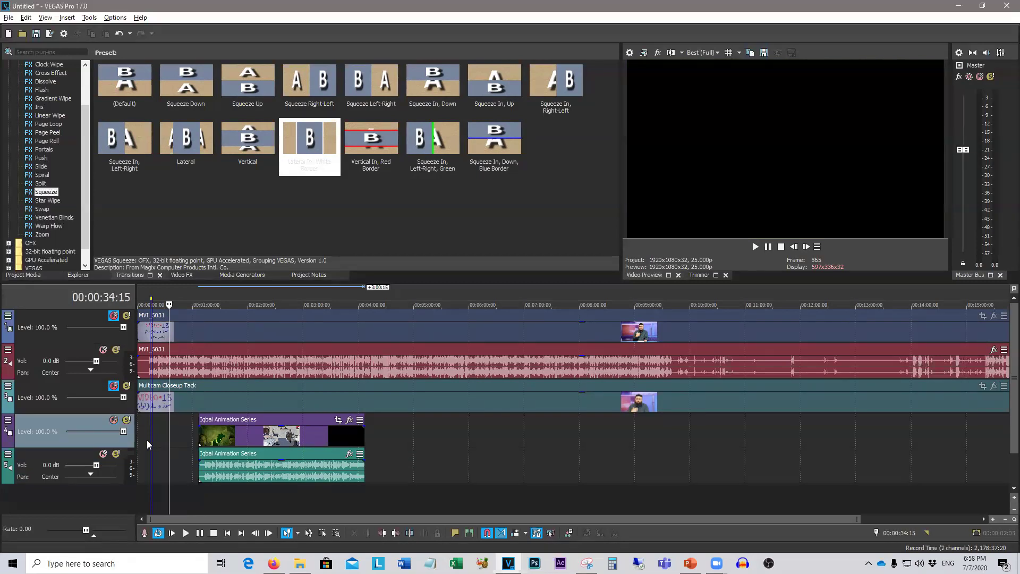
{"action": "scroll", "coordinate": [147, 444], "scroll_direction": "up", "scroll_amount": 2}
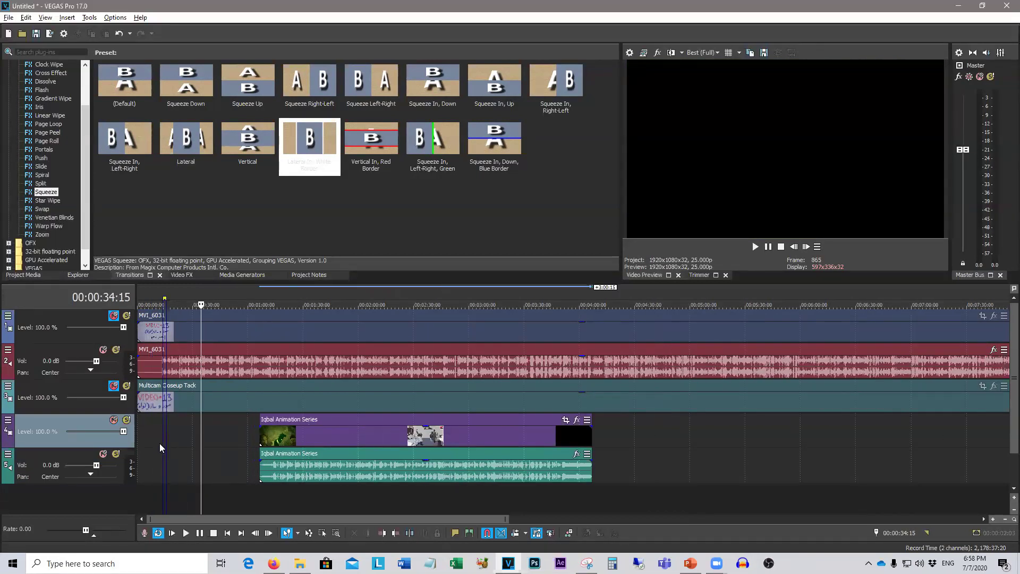
{"action": "left_click", "coordinate": [161, 438]}
{"action": "left_click", "coordinate": [157, 438]}
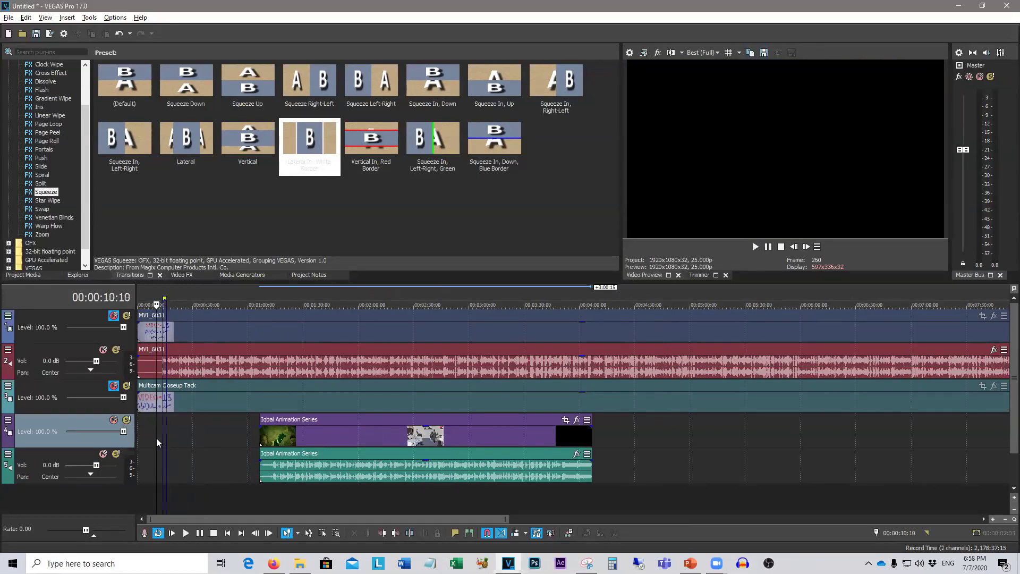
{"action": "scroll", "coordinate": [157, 438], "scroll_direction": "up", "scroll_amount": 4}
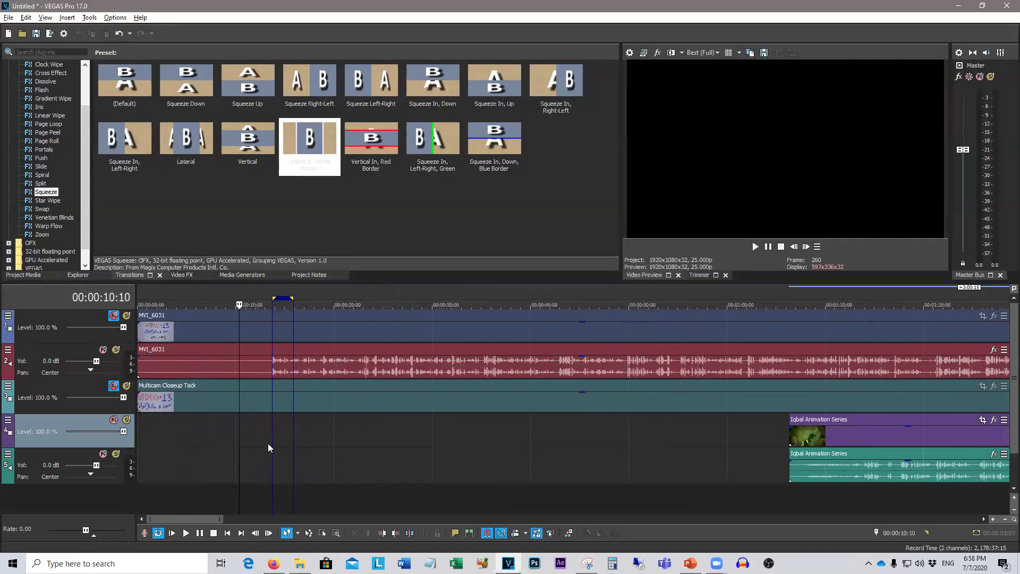
{"action": "left_click", "coordinate": [268, 443]}
{"action": "key", "text": "s"}
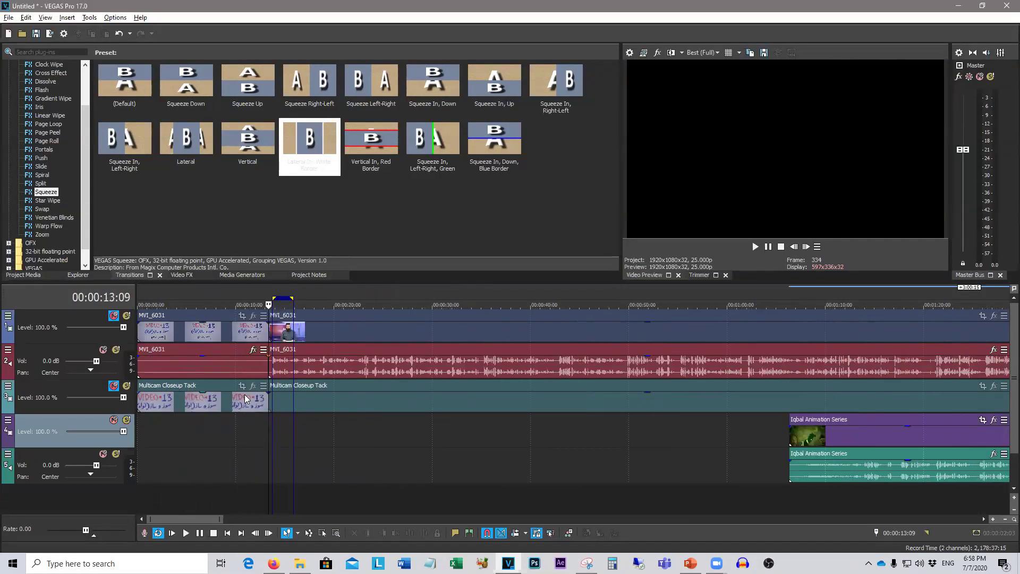
Step: Delete the opening pieces of MVI_6031 and Multicam Closeup Tack that lie before the split
{"action": "left_click", "coordinate": [235, 367]}
{"action": "key", "text": "Delete"}
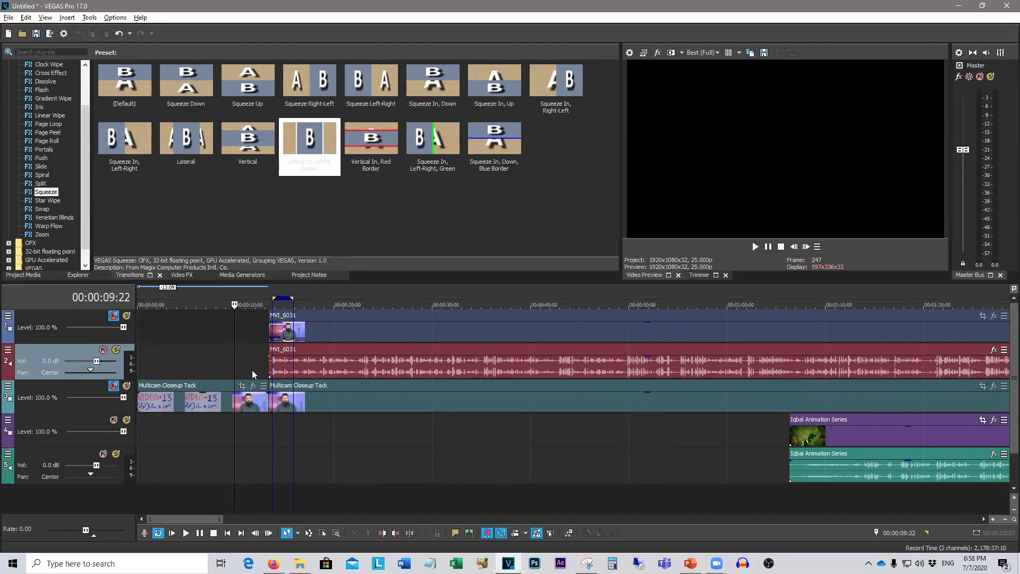
{"action": "left_click", "coordinate": [257, 405]}
{"action": "key", "text": "Delete"}
{"action": "scroll", "coordinate": [261, 407], "scroll_direction": "down", "scroll_amount": 1}
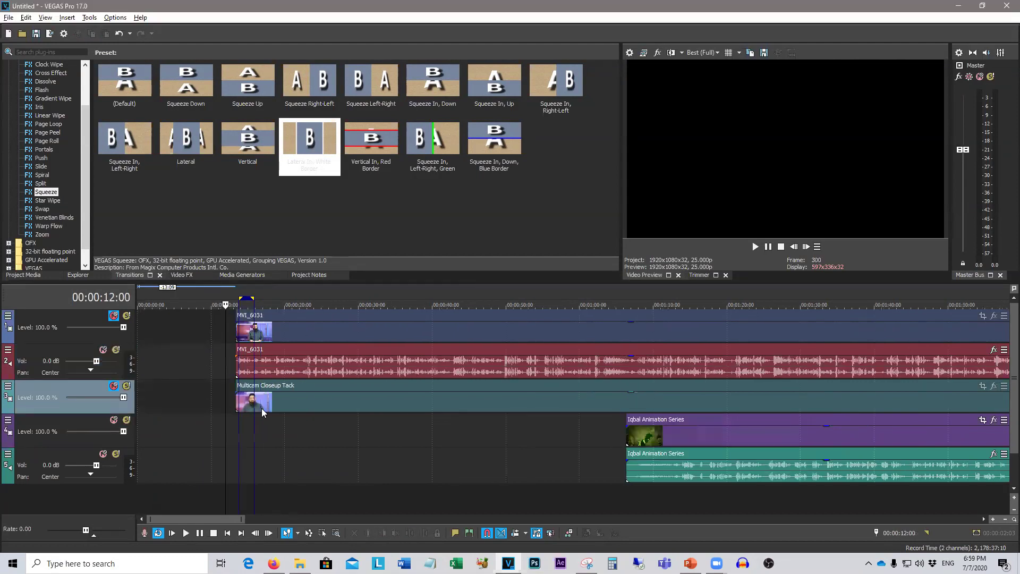
Step: Move the MVI_6031, Multicam Closeup Tack and Iqbal Animation Series clips to the start of the timeline and unmute tracks 1 and 3
{"action": "left_click_drag", "start_coordinate": [345, 332], "coordinate": [246, 330]}
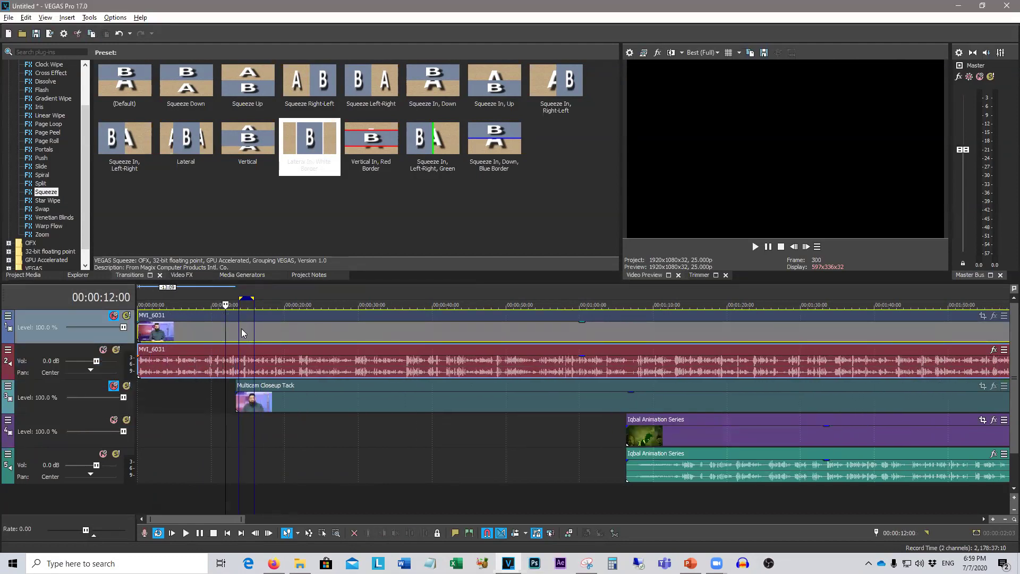
{"action": "scroll", "coordinate": [170, 376], "scroll_direction": "down", "scroll_amount": 1}
{"action": "scroll", "coordinate": [171, 376], "scroll_direction": "up", "scroll_amount": 3}
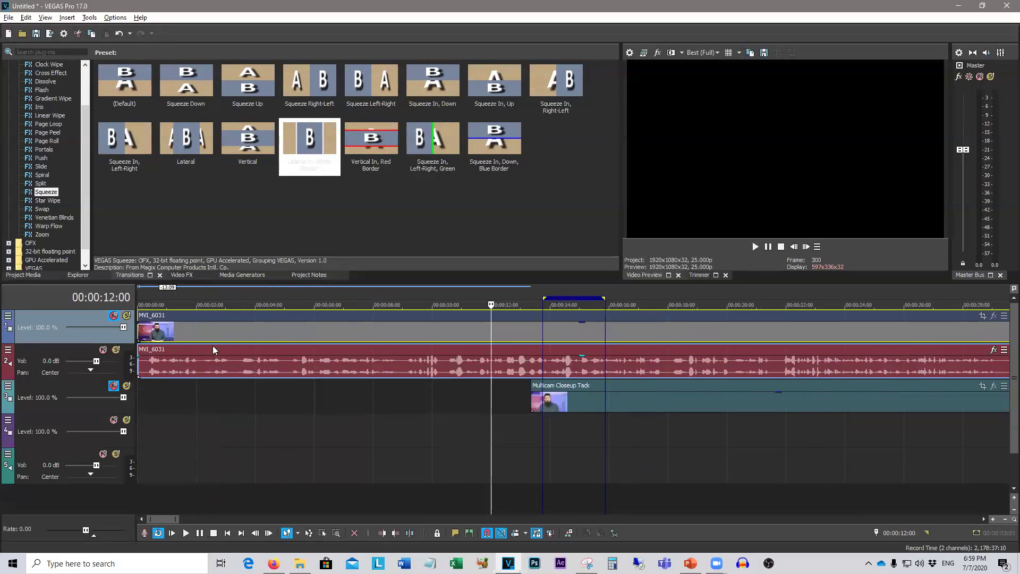
{"action": "scroll", "coordinate": [251, 371], "scroll_direction": "down", "scroll_amount": 3}
{"action": "left_click_drag", "start_coordinate": [393, 388], "coordinate": [257, 386]}
{"action": "left_click_drag", "start_coordinate": [853, 443], "coordinate": [195, 439]}
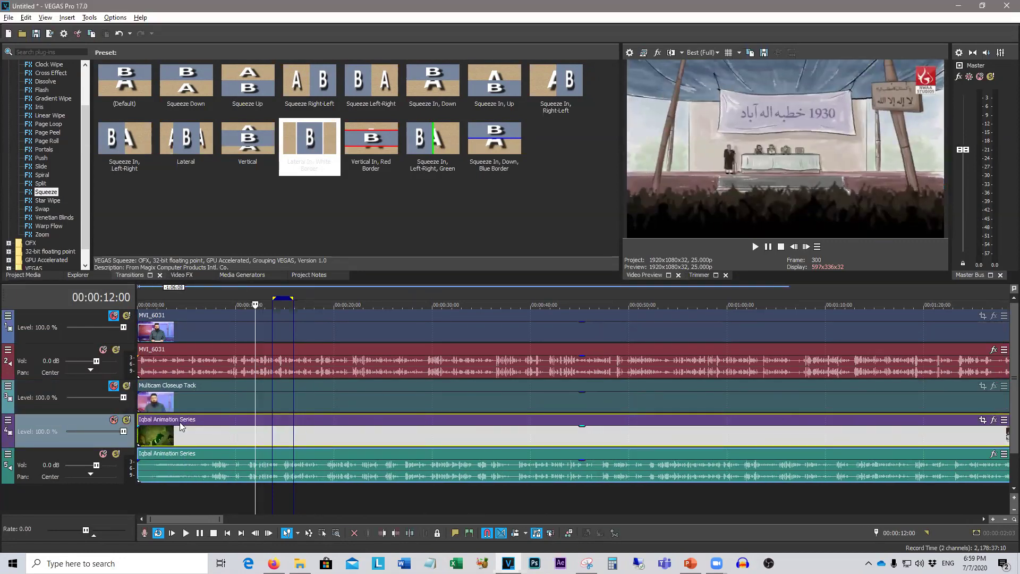
{"action": "left_click", "coordinate": [113, 386]}
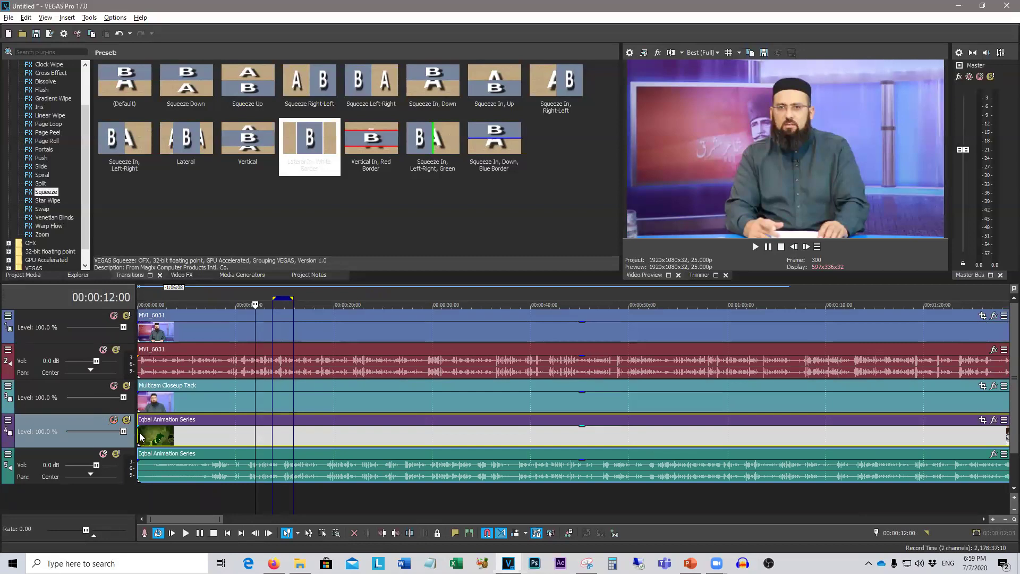
Step: Name the wide-shot video track 1 "Cam 1"
{"action": "right_click", "coordinate": [37, 315]}
{"action": "left_click", "coordinate": [23, 315]}
{"action": "right_click", "coordinate": [29, 314]}
{"action": "left_click", "coordinate": [48, 319]}
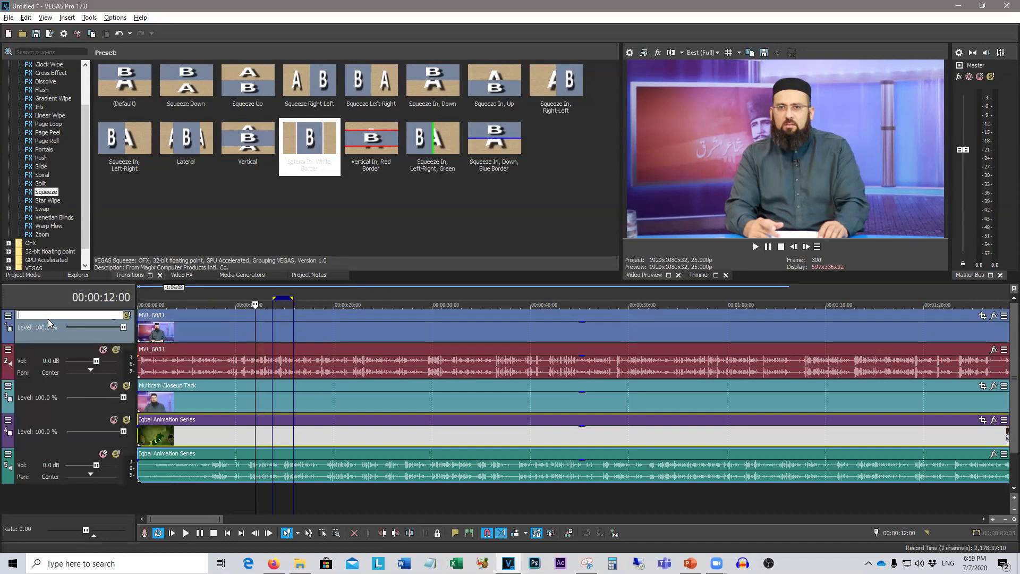
{"action": "type", "text": "Ca"}
Step: Name the closeup video track 3 "Cam 2"
{"action": "right_click", "coordinate": [33, 385]}
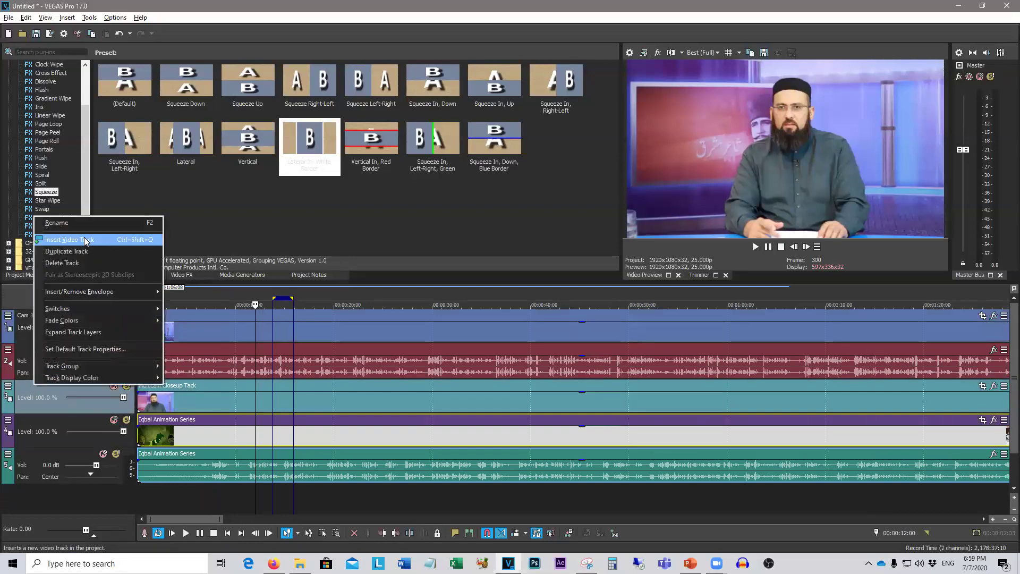
{"action": "left_click", "coordinate": [57, 223]}
{"action": "type", "text": "Cam 2"}
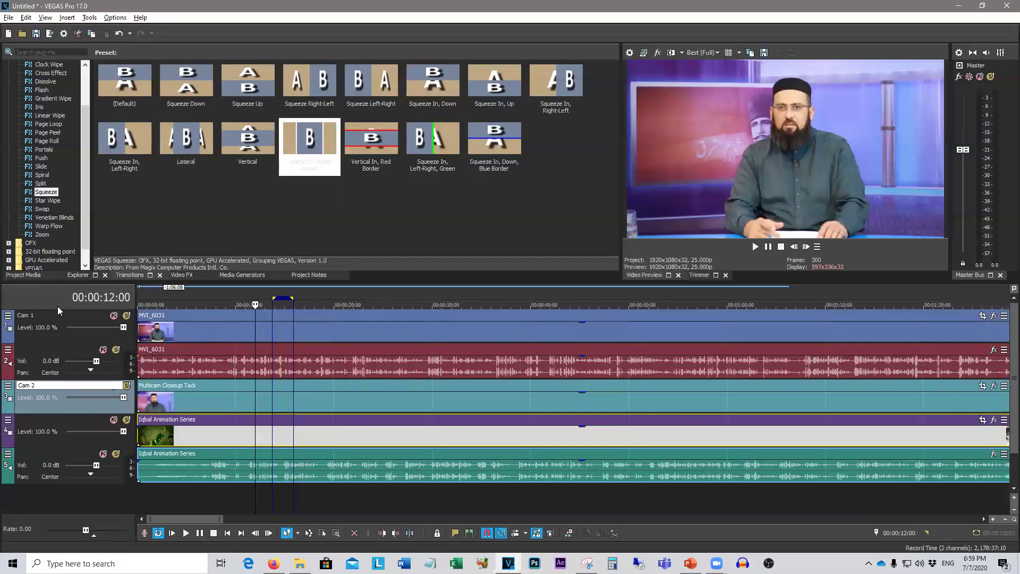
Step: Name the Iqbal Animation Series audio track 5 "Cam 3"
{"action": "left_click", "coordinate": [32, 449]}
{"action": "right_click", "coordinate": [32, 449]}
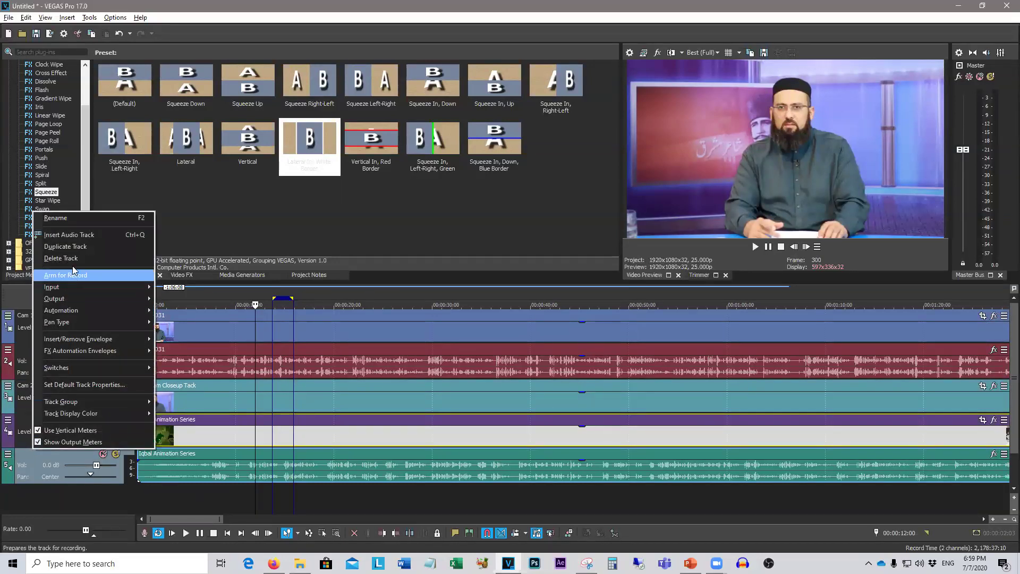
{"action": "left_click", "coordinate": [72, 219]}
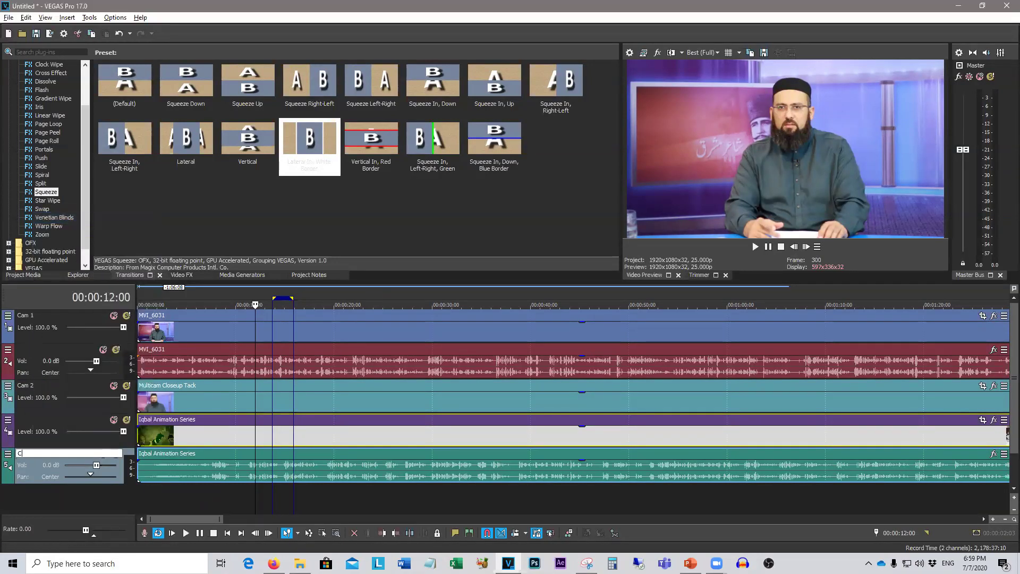
{"action": "key", "text": "Return"}
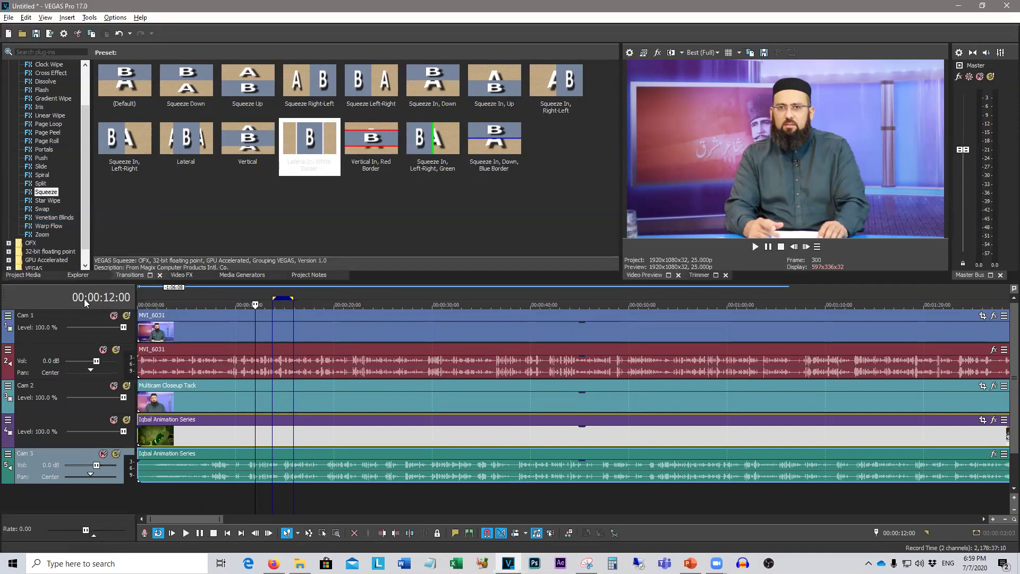
Step: Mute audio tracks 2 and 5, scrub the timeline to about 00:01:28, and unmute both tracks
{"action": "scroll", "coordinate": [200, 491], "scroll_direction": "down", "scroll_amount": 5}
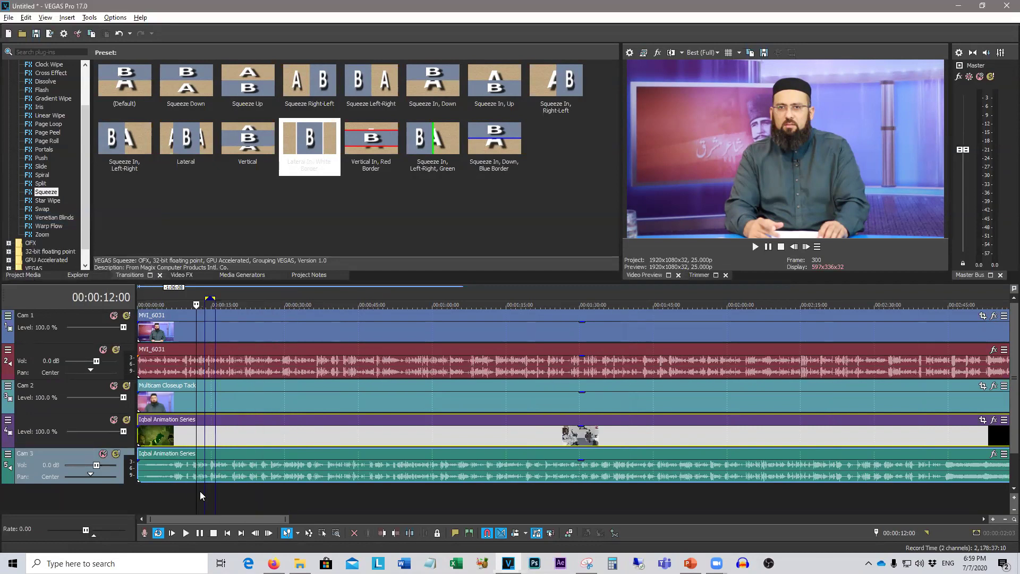
{"action": "left_click", "coordinate": [146, 495]}
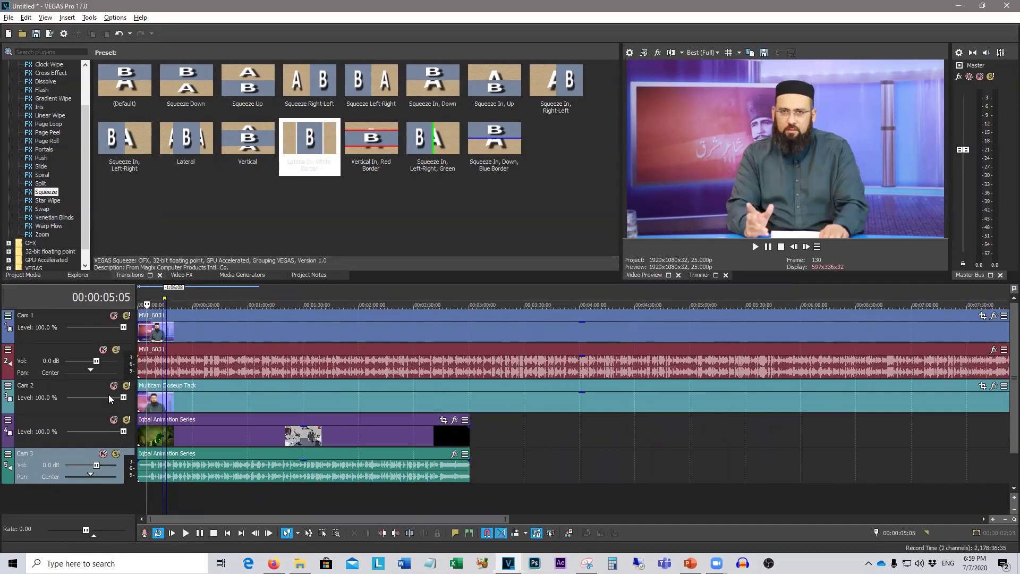
{"action": "left_click", "coordinate": [103, 453]}
{"action": "left_click", "coordinate": [103, 349]}
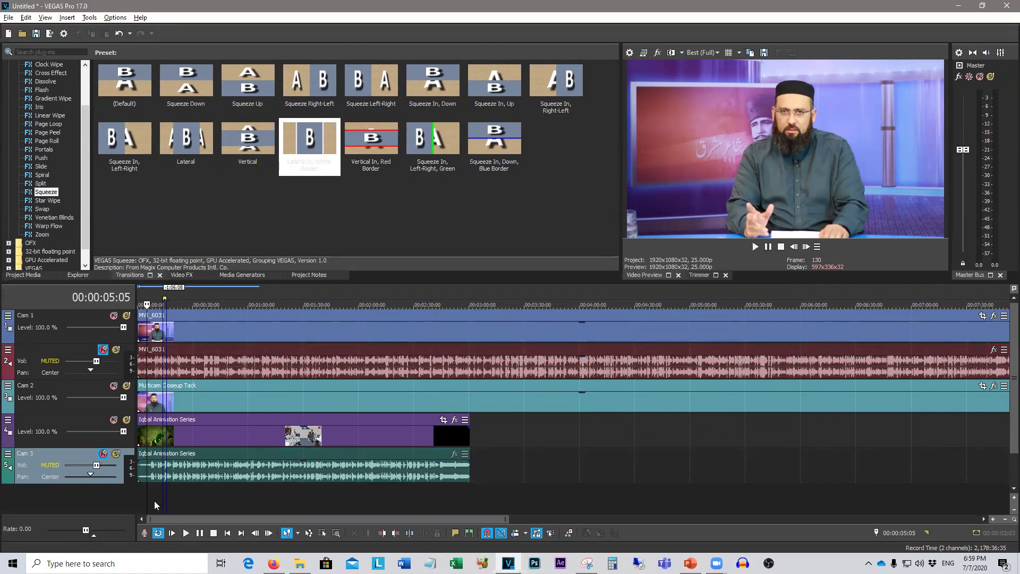
{"action": "left_click_drag", "start_coordinate": [147, 502], "coordinate": [301, 478]}
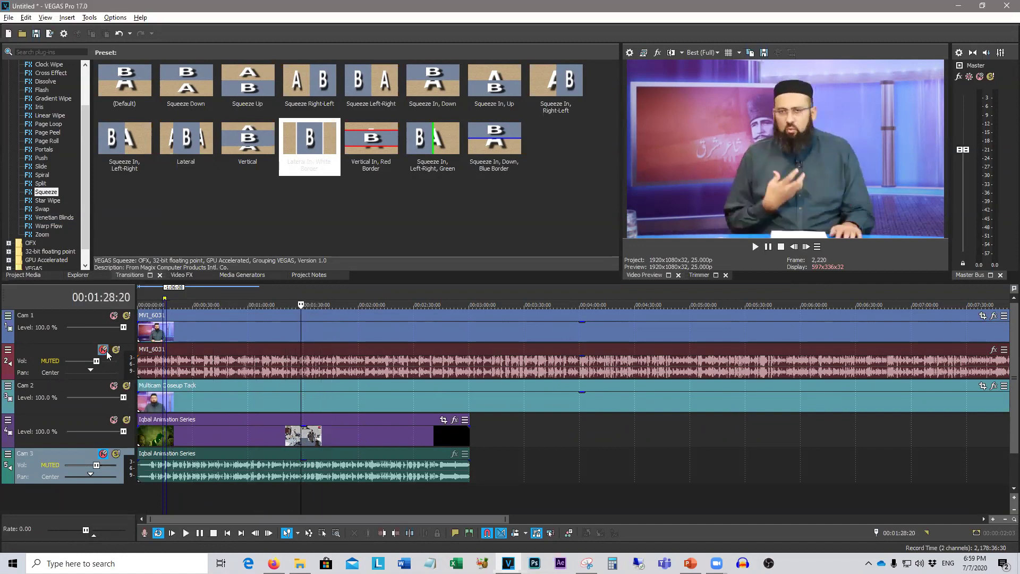
{"action": "left_click", "coordinate": [103, 350]}
{"action": "left_click", "coordinate": [104, 454]}
Step: Scrub through the aligned camera footage and mark the timeline range from 00:00:55:02 to 00:01:03:04
{"action": "left_click", "coordinate": [199, 500]}
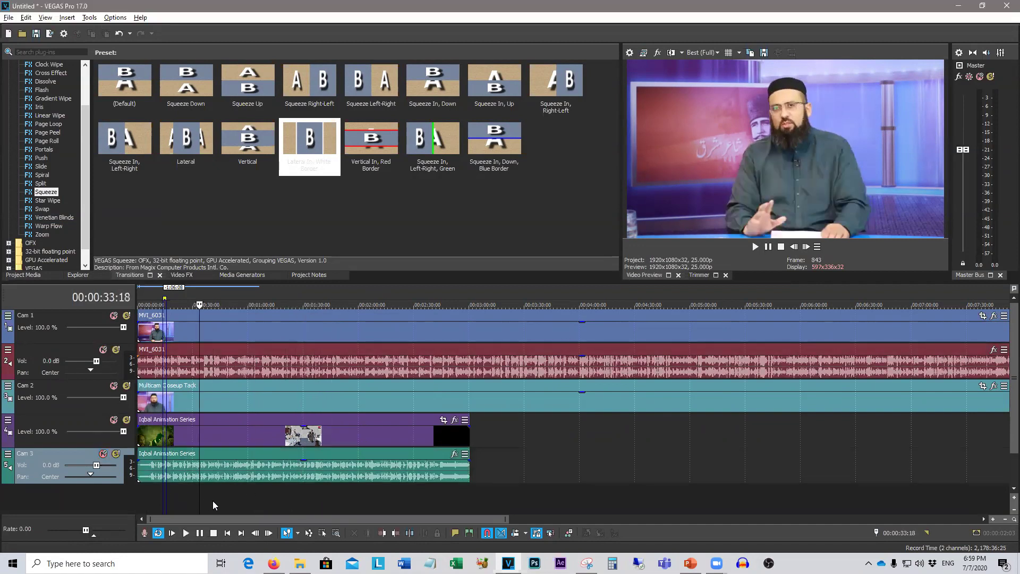
{"action": "left_click_drag", "start_coordinate": [197, 499], "coordinate": [300, 486]}
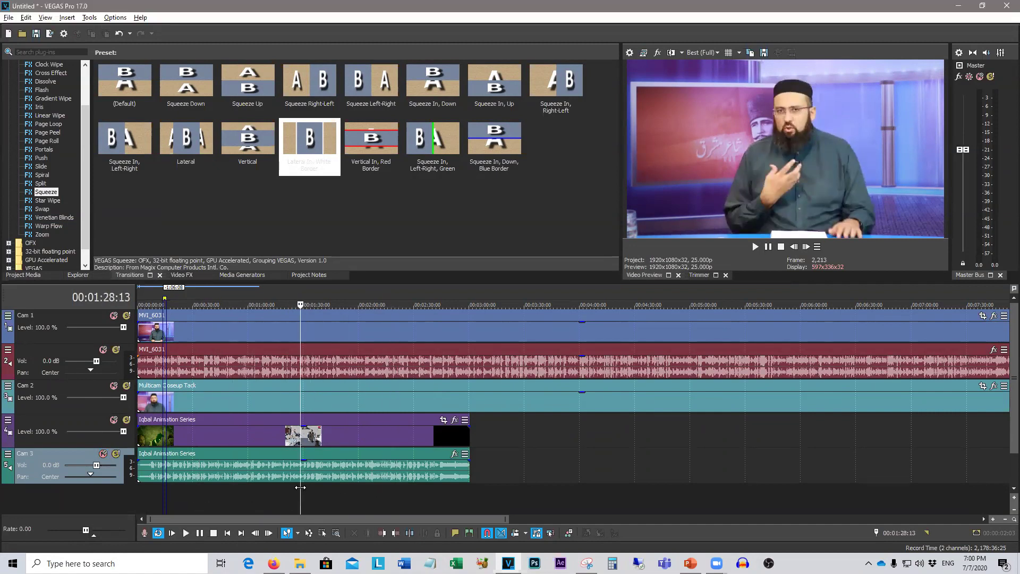
{"action": "left_click_drag", "start_coordinate": [300, 486], "coordinate": [423, 496]}
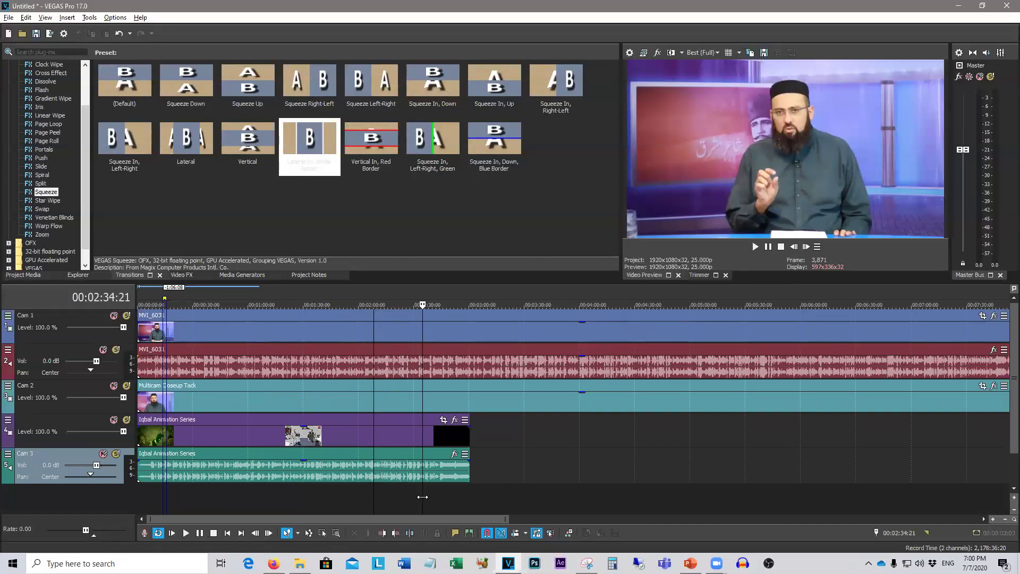
{"action": "left_click_drag", "start_coordinate": [422, 496], "coordinate": [340, 496]}
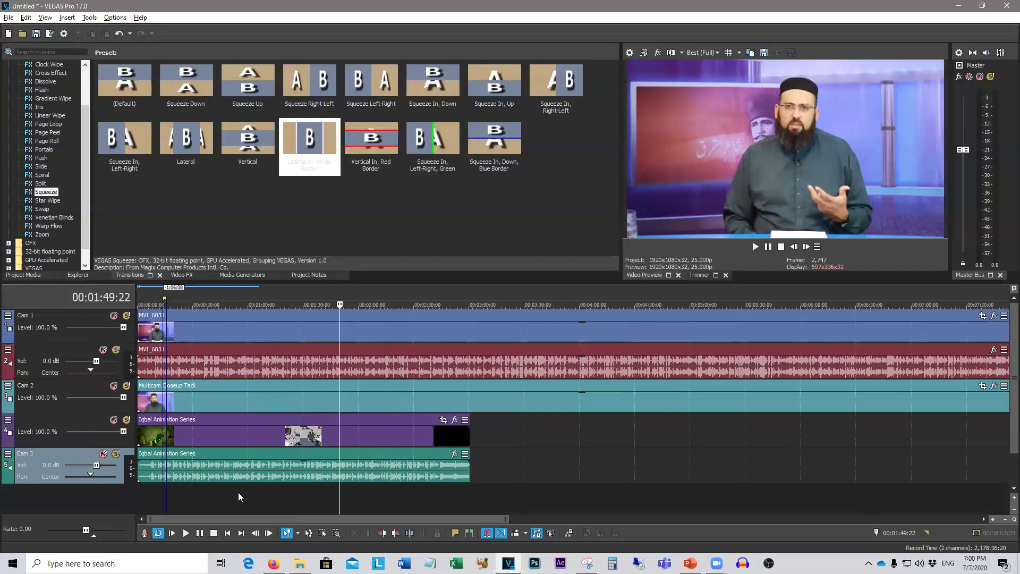
{"action": "left_click_drag", "start_coordinate": [238, 492], "coordinate": [253, 492]}
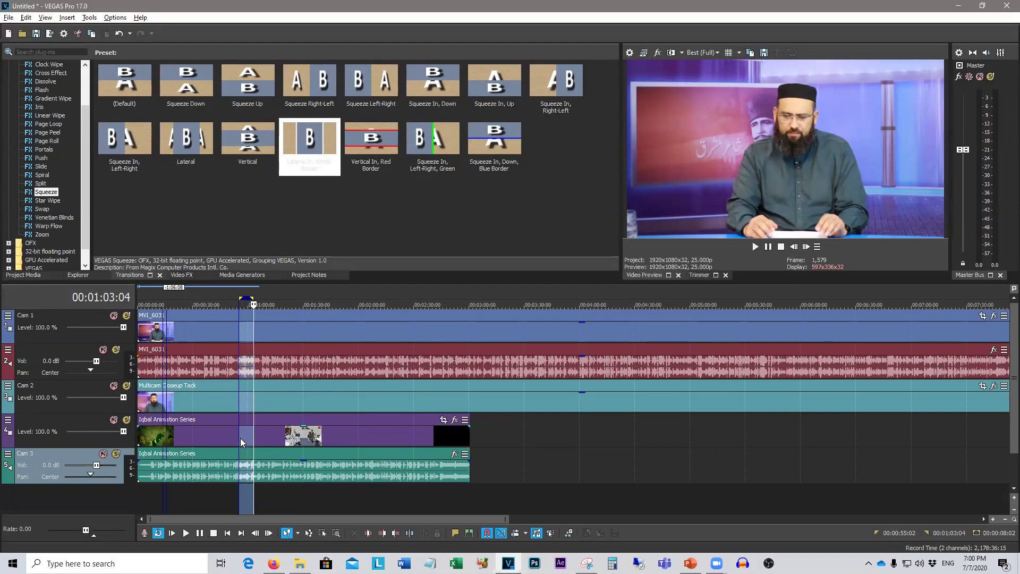
Step: Insert an empty video track above the Cam 1 track
{"action": "scroll", "coordinate": [274, 450], "scroll_direction": "down", "scroll_amount": 3}
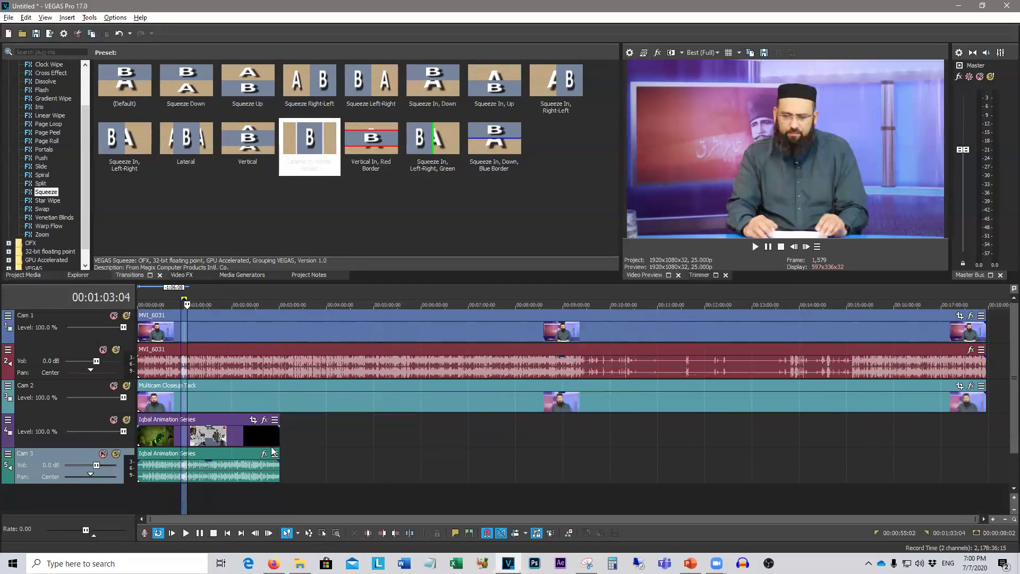
{"action": "right_click", "coordinate": [994, 327]}
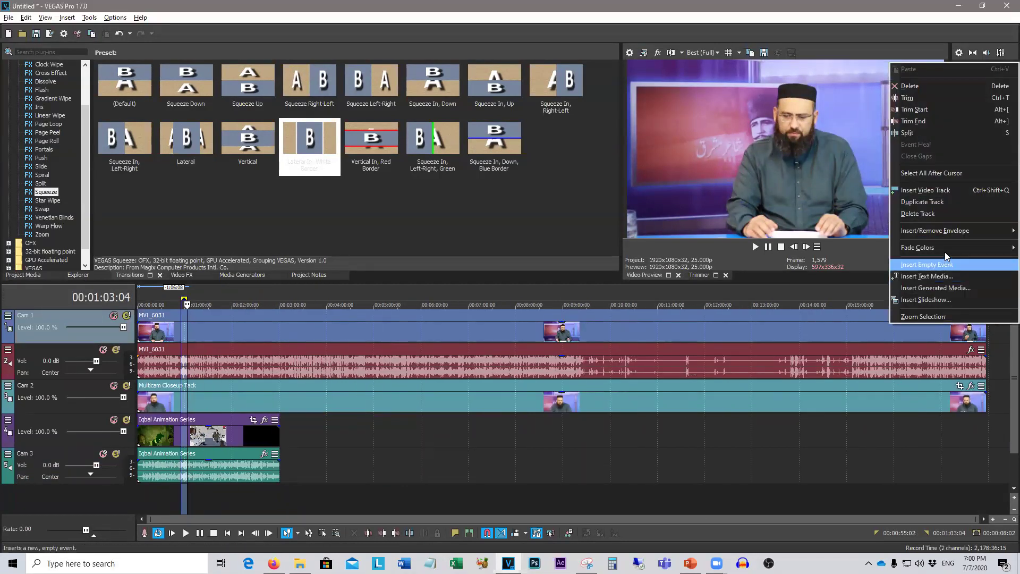
{"action": "left_click", "coordinate": [928, 190]}
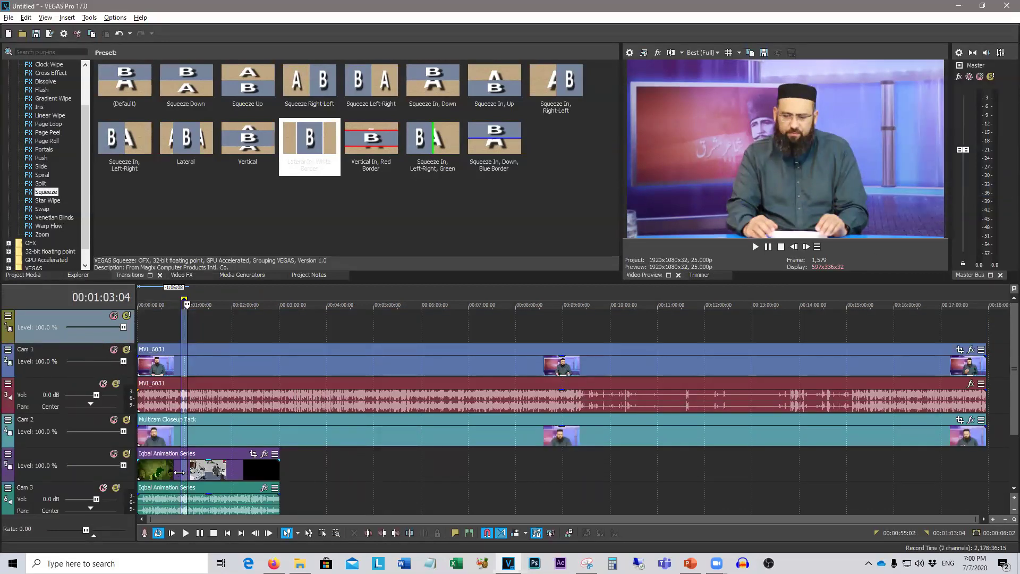
Step: Split the Iqbal Animation Series clip at 00:00:55:02 and 00:01:03:04
{"action": "left_click", "coordinate": [180, 473]}
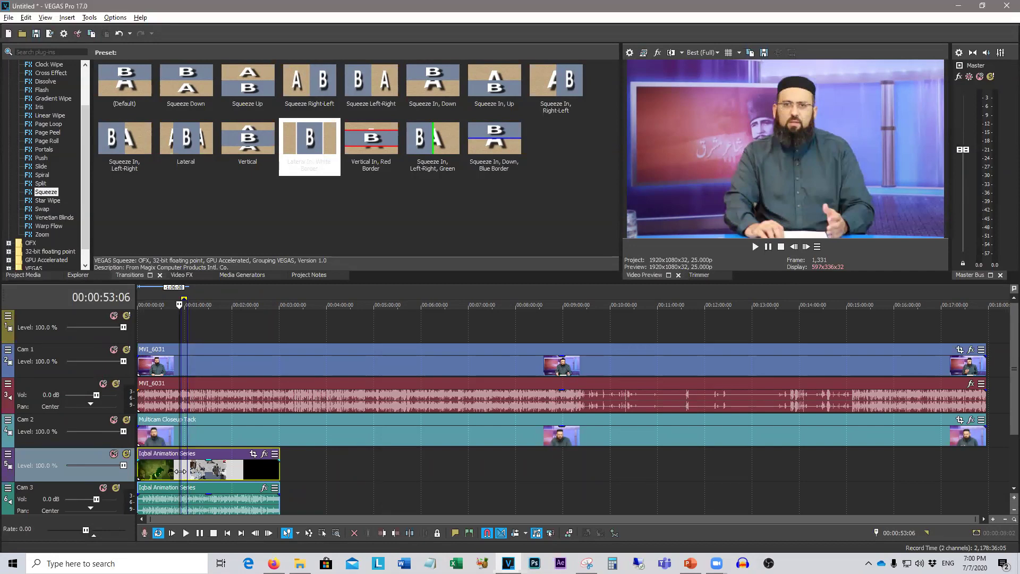
{"action": "left_click", "coordinate": [182, 473]}
{"action": "key", "text": "s"}
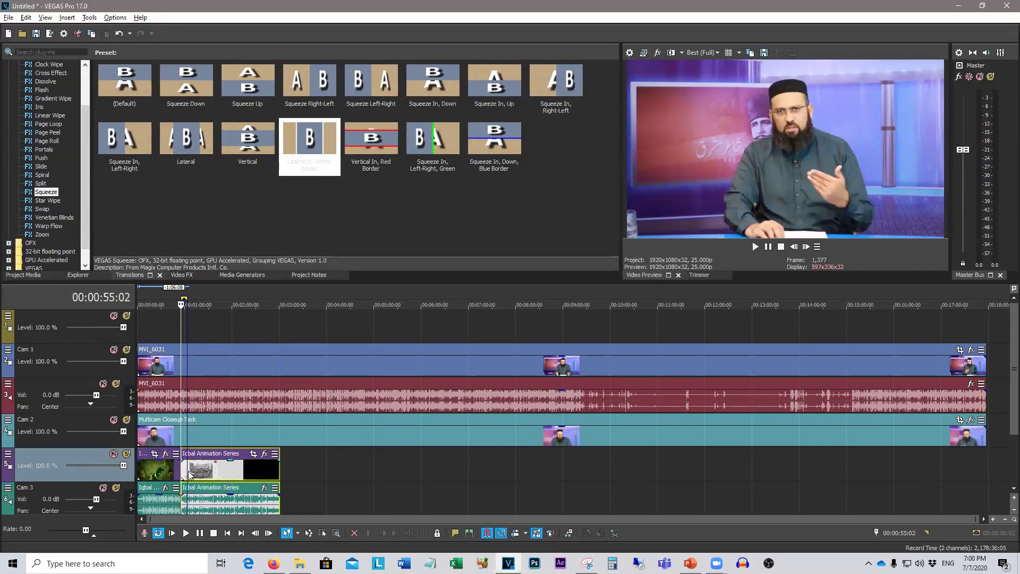
{"action": "left_click", "coordinate": [189, 472]}
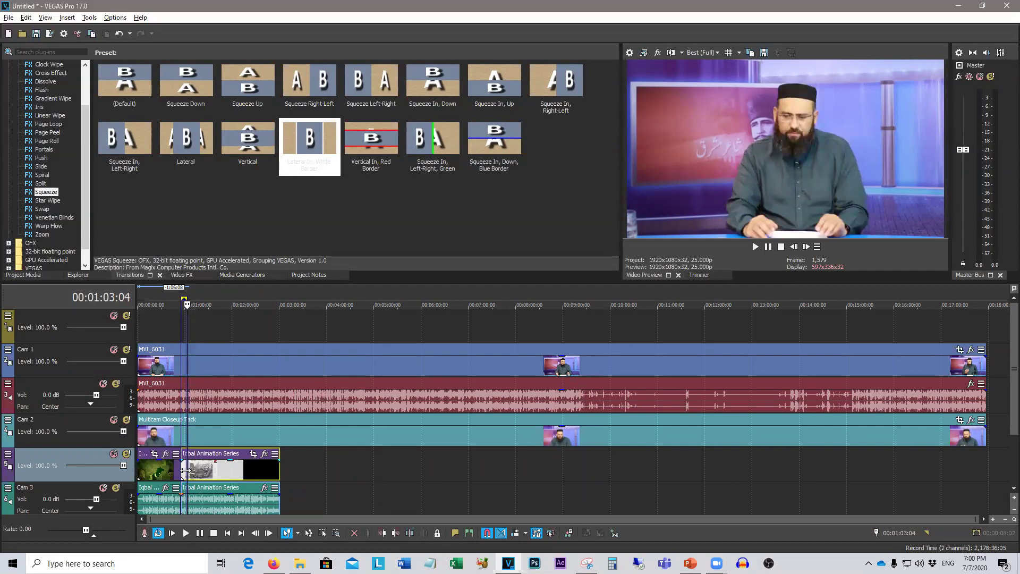
{"action": "key", "text": "alt+bracketleft"}
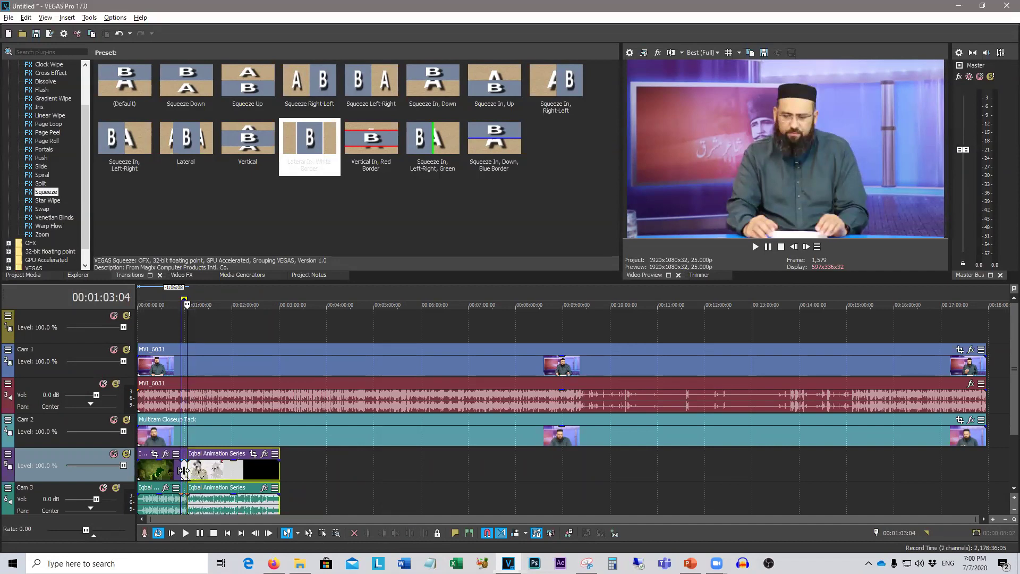
Step: Copy the short Iqbal Animation Series segment and paste it on the empty top track at 00:00:55:02
{"action": "key", "text": "ctrl+c"}
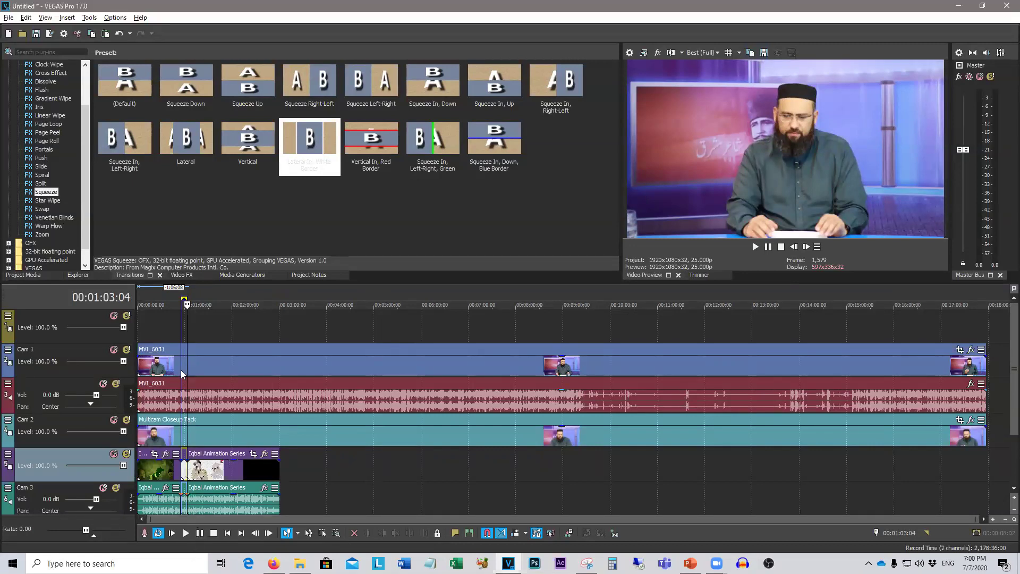
{"action": "left_click", "coordinate": [180, 311]}
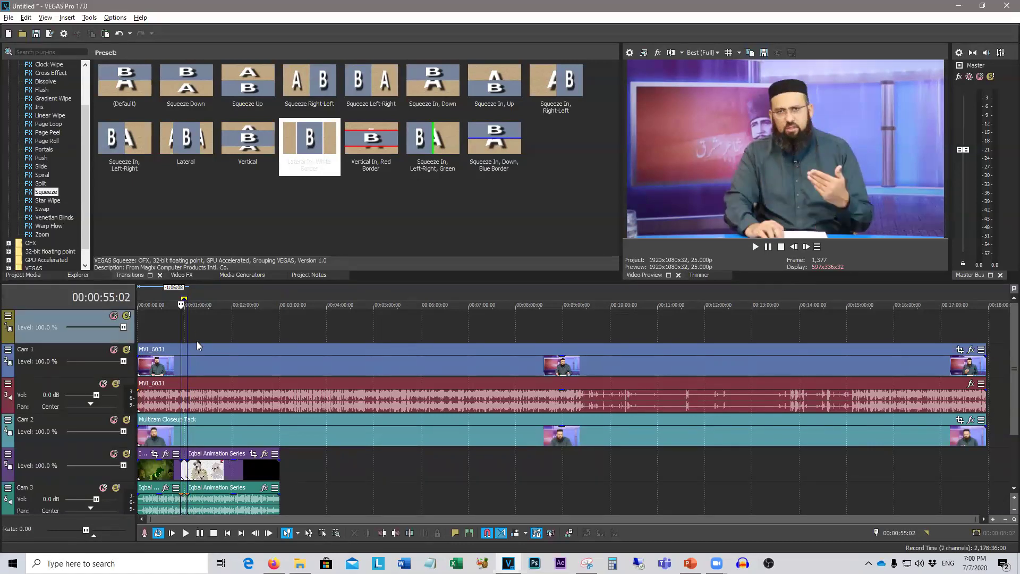
{"action": "key", "text": "ctrl+v"}
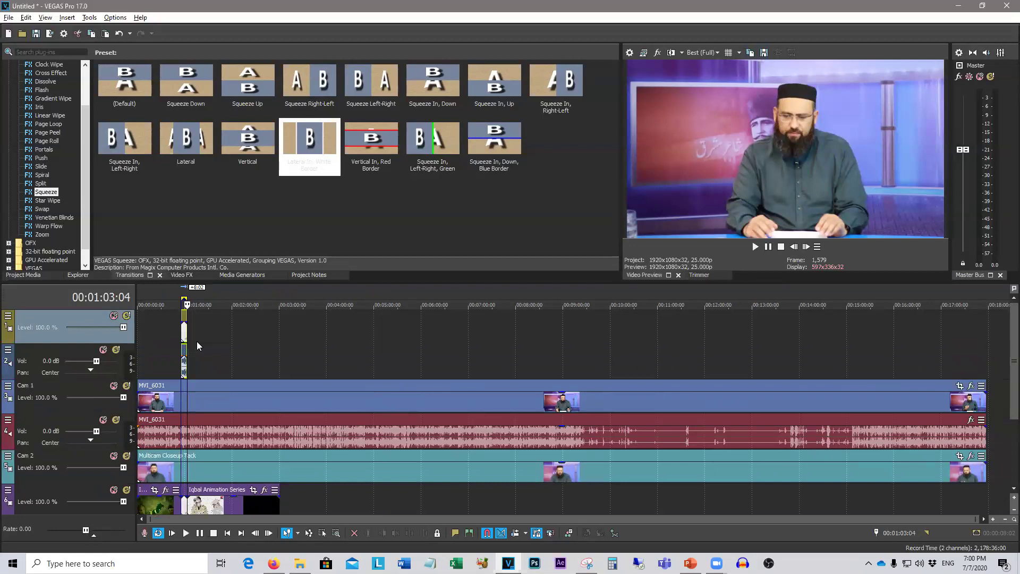
Step: Play the timeline from 00:00:47:05 across the pasted segment with the master volume lowered to -Inf
{"action": "left_click", "coordinate": [174, 366]}
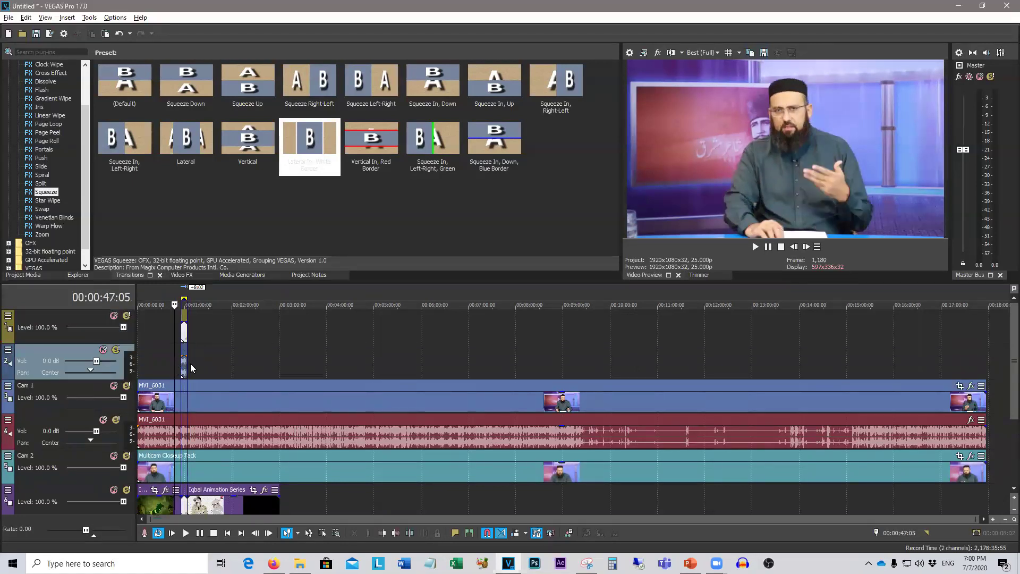
{"action": "left_click", "coordinate": [756, 246]}
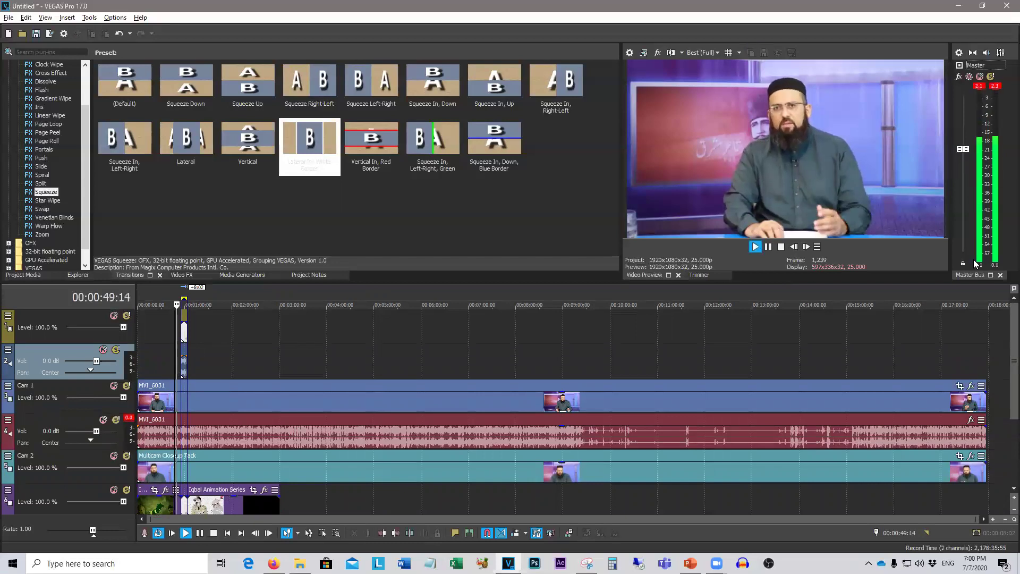
{"action": "left_click_drag", "start_coordinate": [963, 150], "coordinate": [973, 254]}
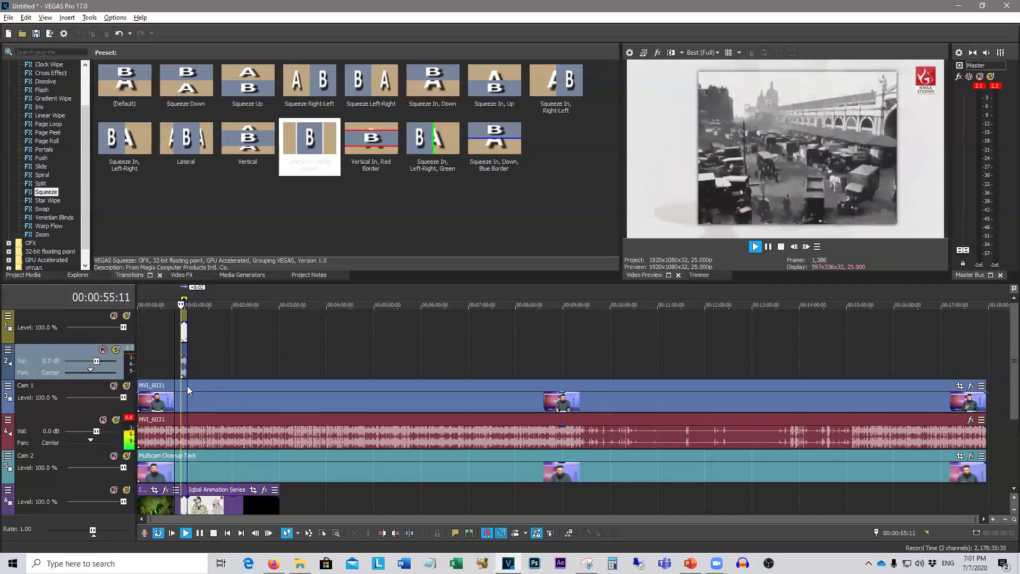
{"action": "left_click", "coordinate": [781, 247]}
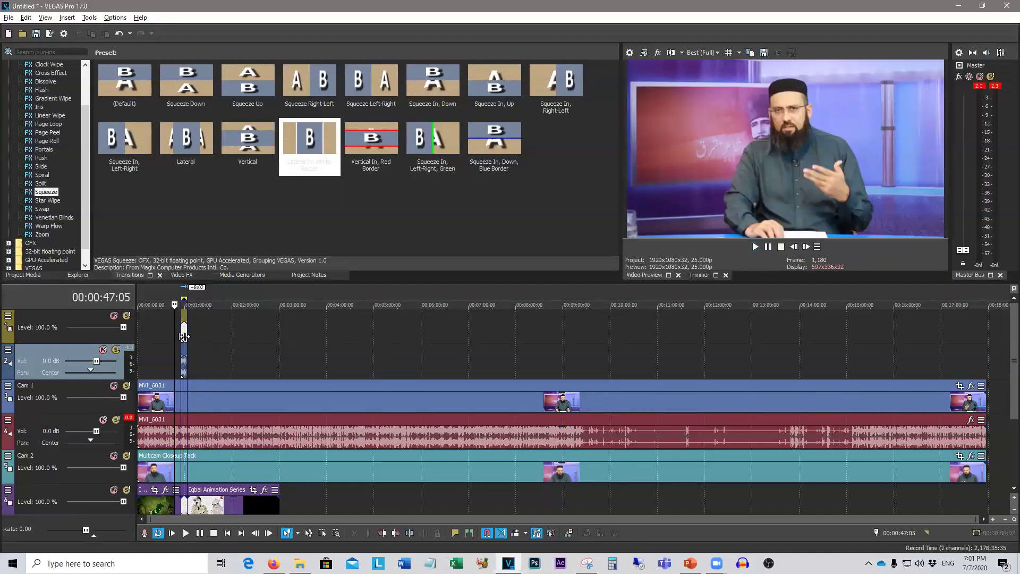
Step: Delete the pasted animation segment and the emptied video and audio tracks above Cam 1
{"action": "left_click", "coordinate": [184, 334]}
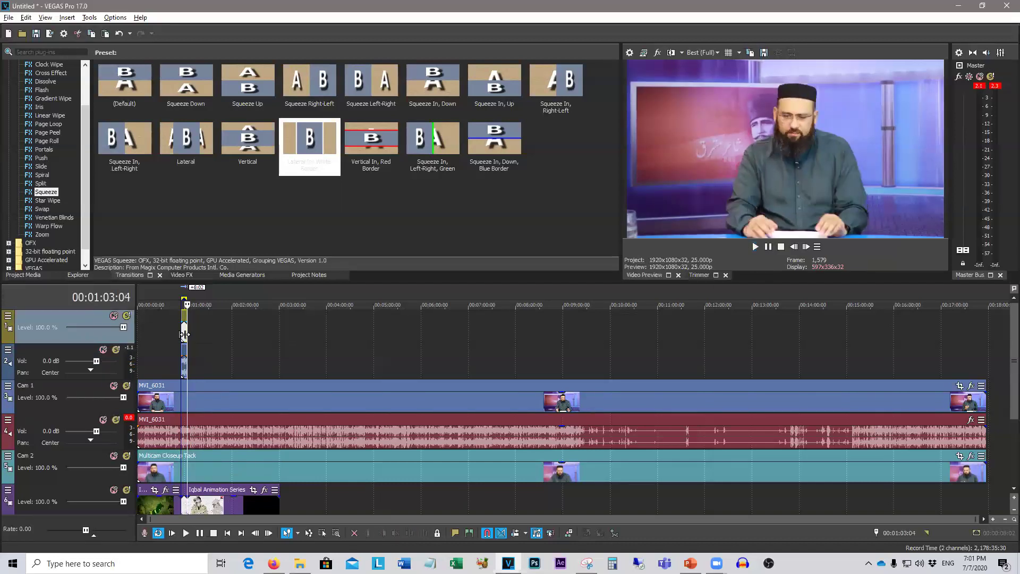
{"action": "key", "text": "Delete"}
{"action": "left_click", "coordinate": [210, 335]}
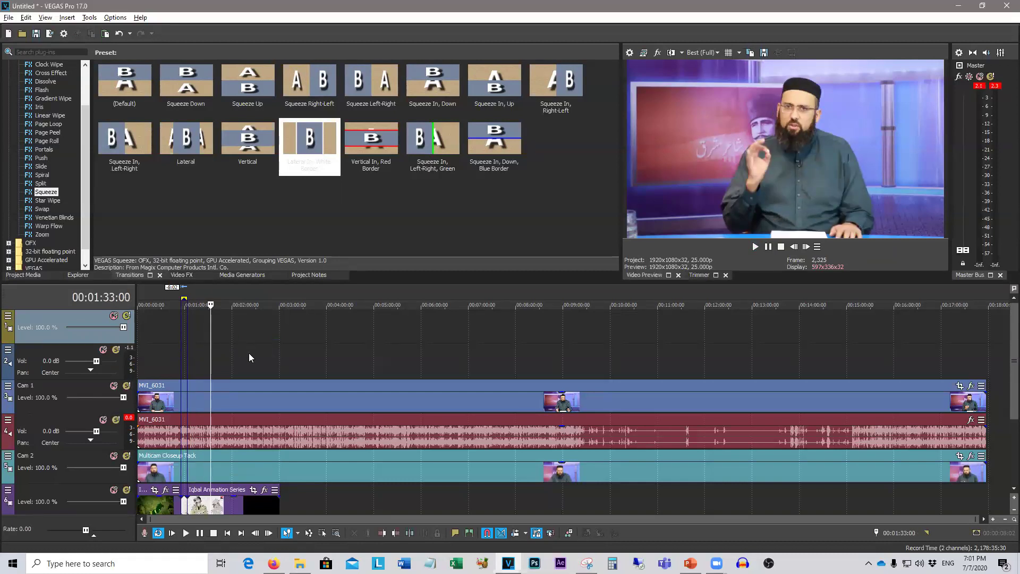
{"action": "left_click", "coordinate": [271, 322]}
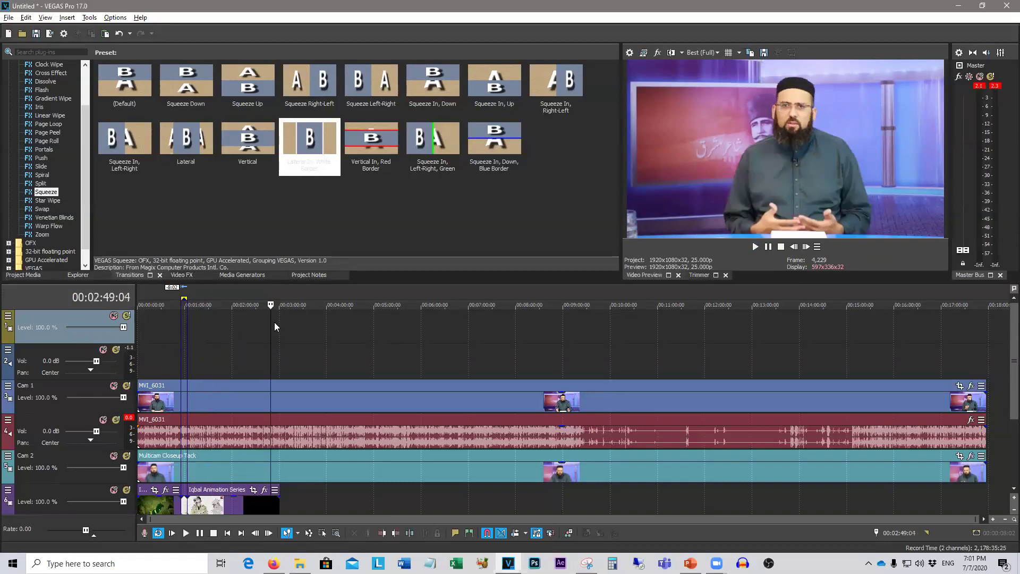
{"action": "right_click", "coordinate": [263, 323]}
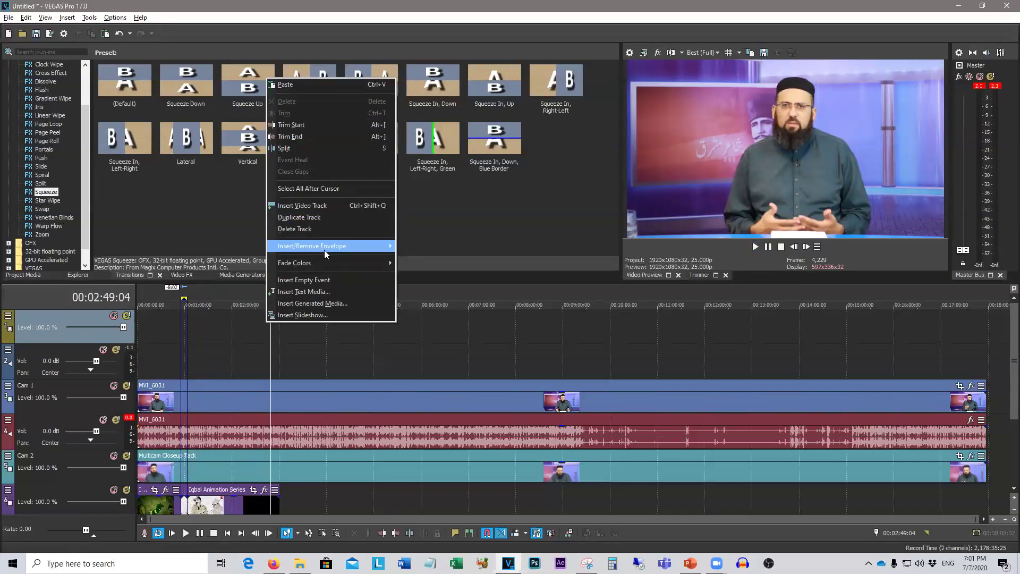
{"action": "left_click", "coordinate": [328, 230]}
{"action": "right_click", "coordinate": [291, 328]}
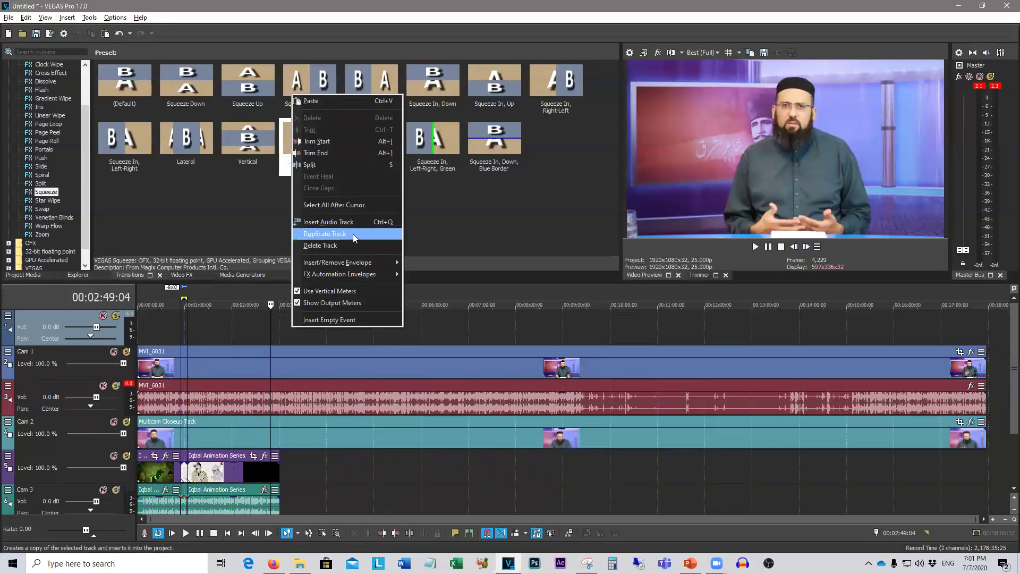
{"action": "left_click", "coordinate": [335, 246]}
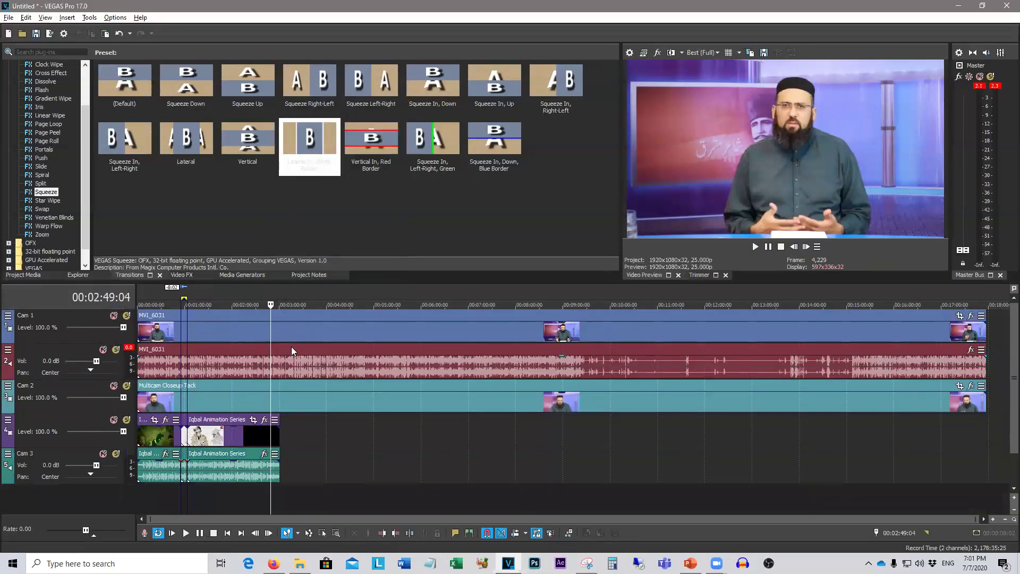
Step: Undo the deletions, the pasted segment, the animation clip's splits and the video track inserted above Cam 1
{"action": "left_click", "coordinate": [221, 503]}
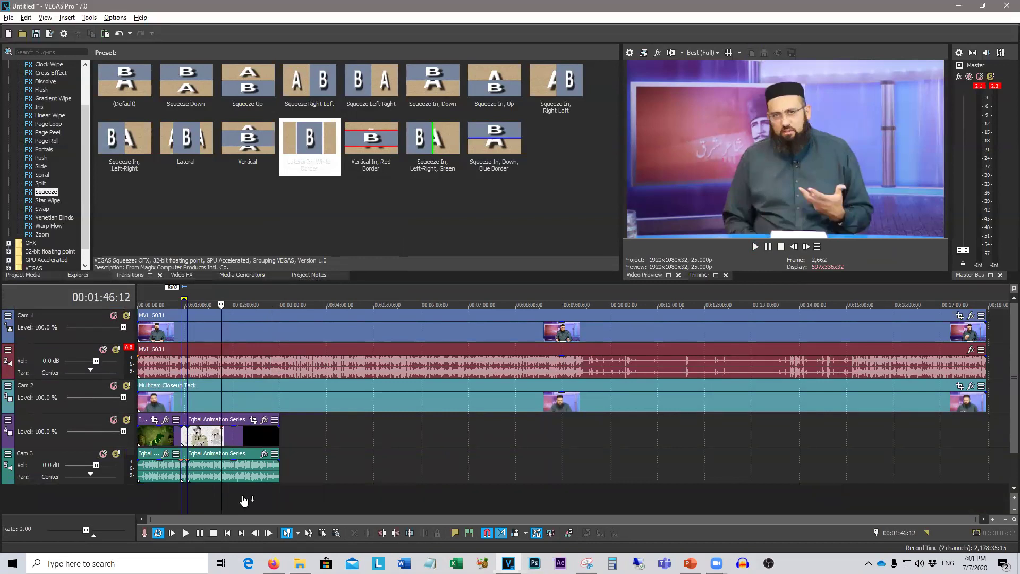
{"action": "key", "text": "ctrl+z"}
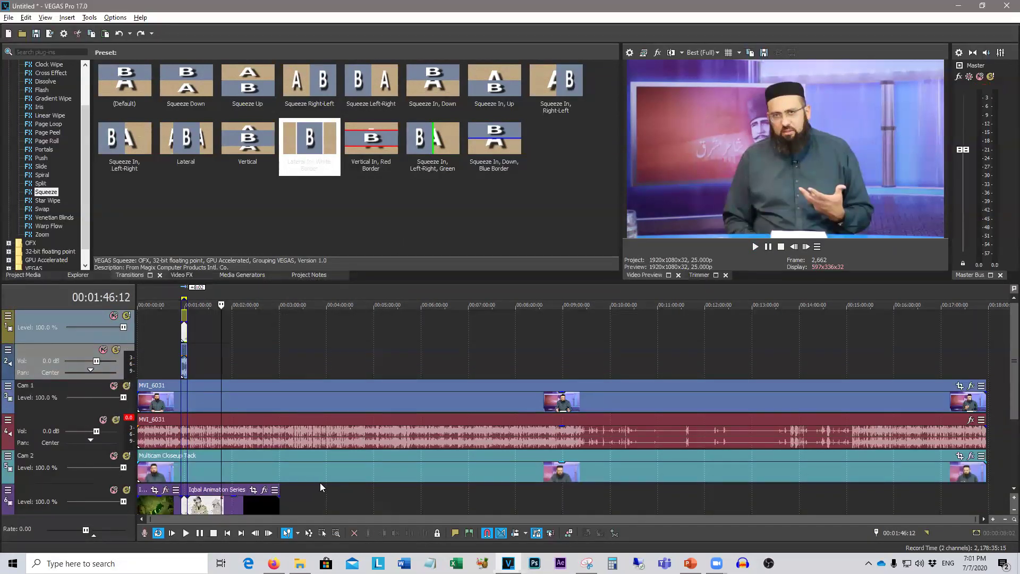
{"action": "key", "text": "ctrl+z"}
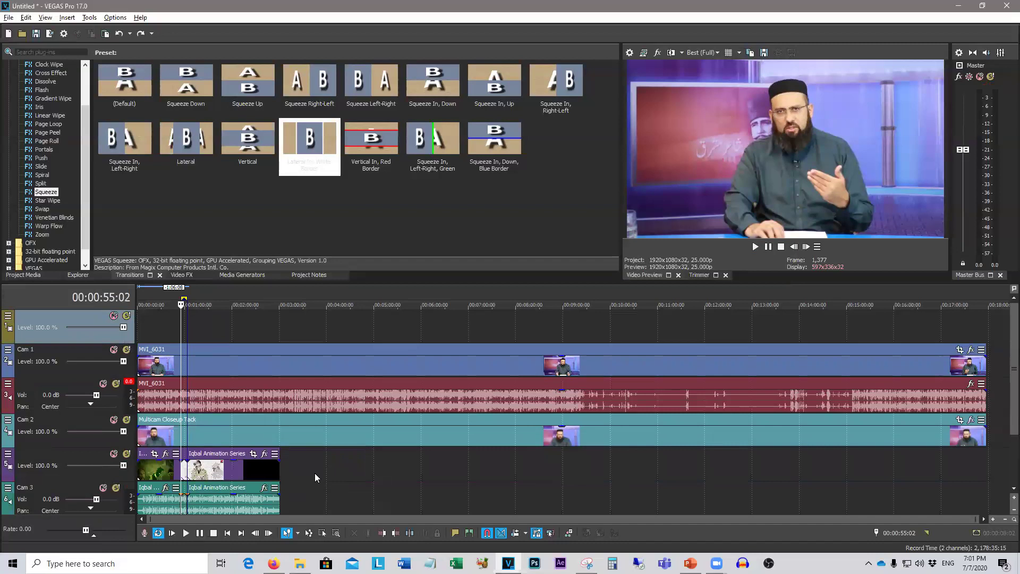
{"action": "left_click", "coordinate": [315, 473]}
{"action": "key", "text": "ctrl+z"}
{"action": "key", "text": "ctrl+z"}
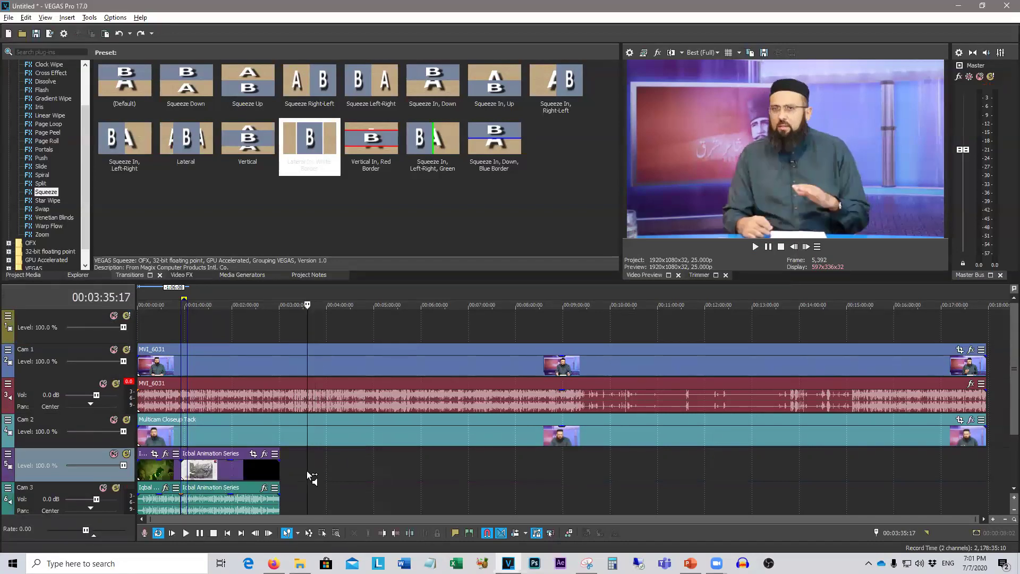
{"action": "left_click", "coordinate": [307, 471]}
{"action": "key", "text": "ctrl+z"}
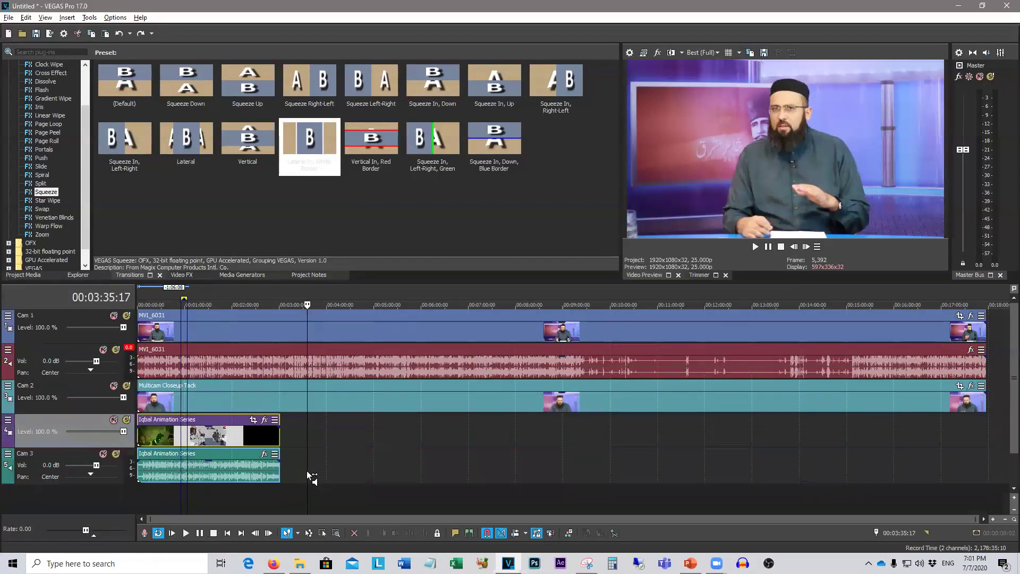
{"action": "left_click", "coordinate": [276, 454]}
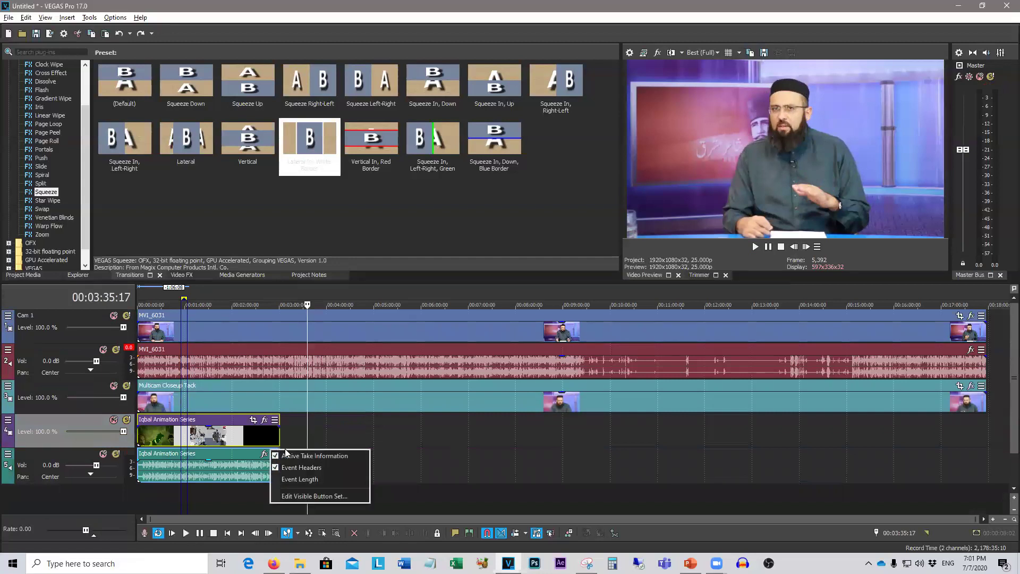
{"action": "left_click", "coordinate": [314, 433]}
{"action": "left_click_drag", "start_coordinate": [162, 489], "coordinate": [203, 489]}
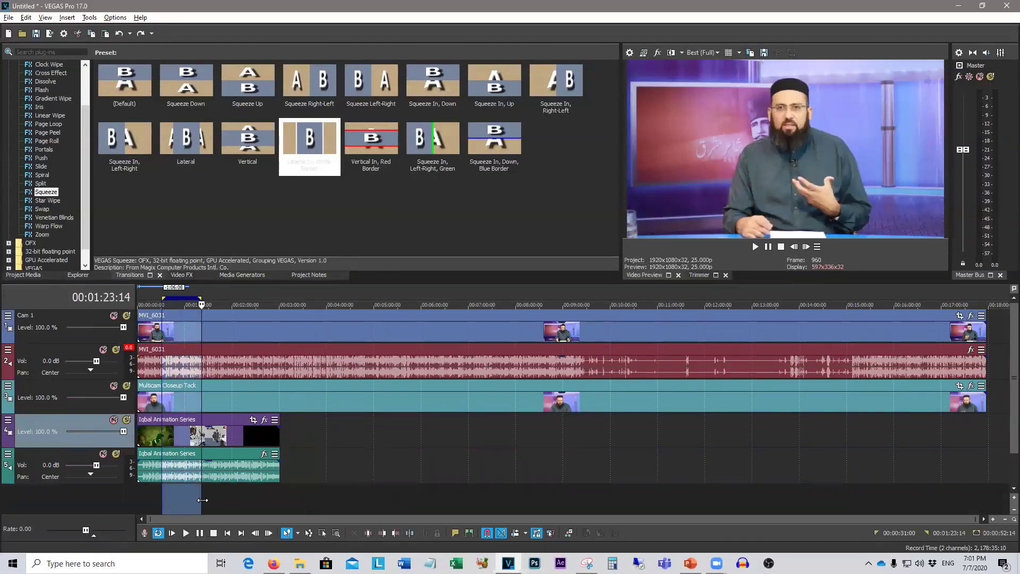
{"action": "left_click", "coordinate": [288, 472]}
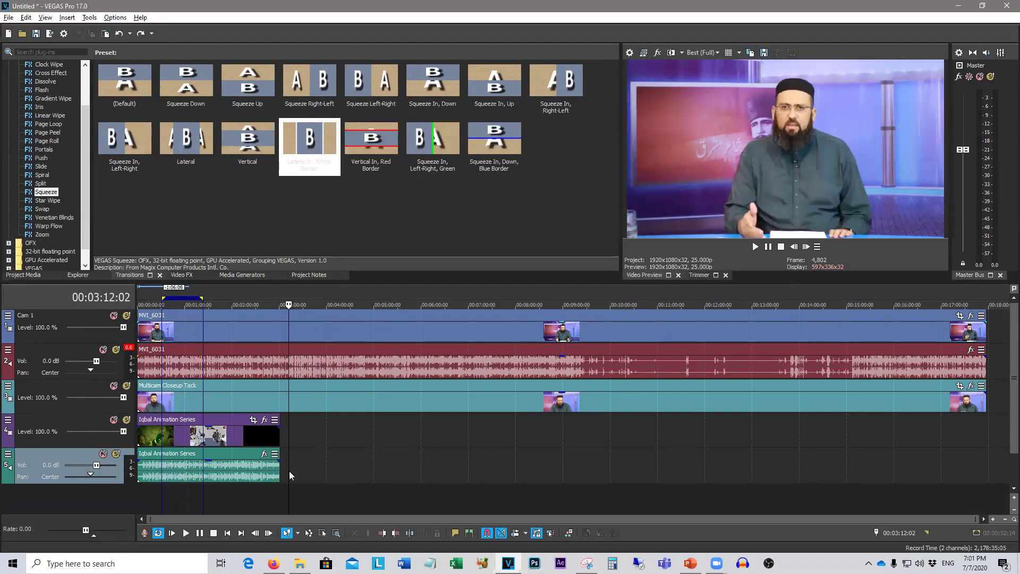
{"action": "key", "text": "alt+Tab"}
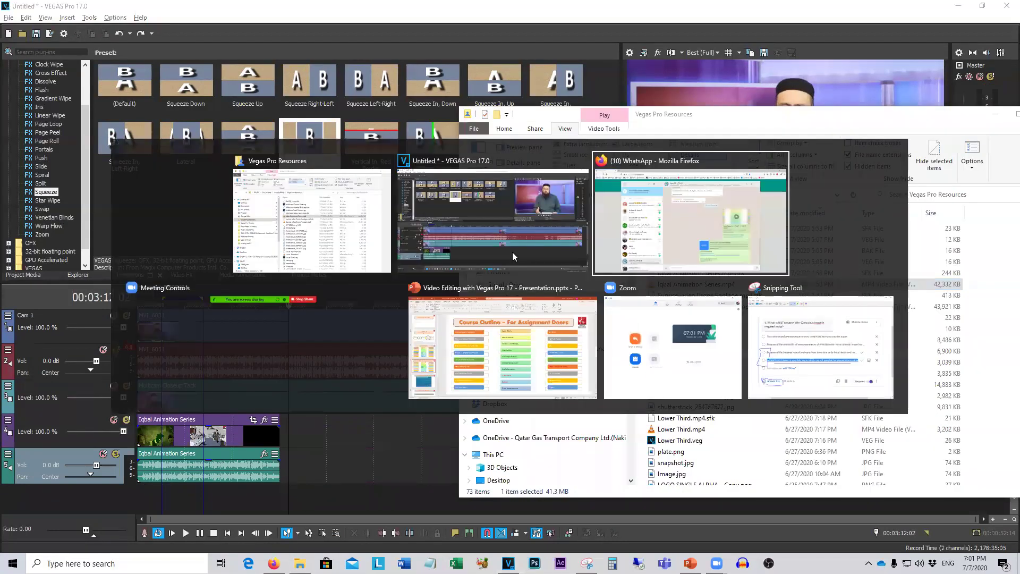
{"action": "key", "text": "Left"}
{"action": "key", "text": "Left"}
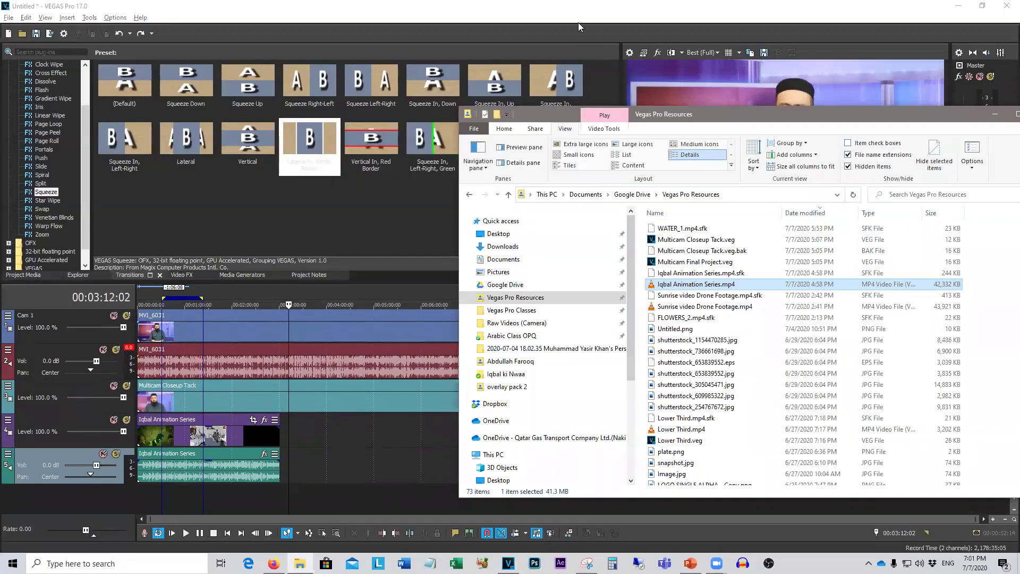
{"action": "key", "text": "alt+Tab"}
{"action": "key", "text": "Left"}
{"action": "key", "text": "Left"}
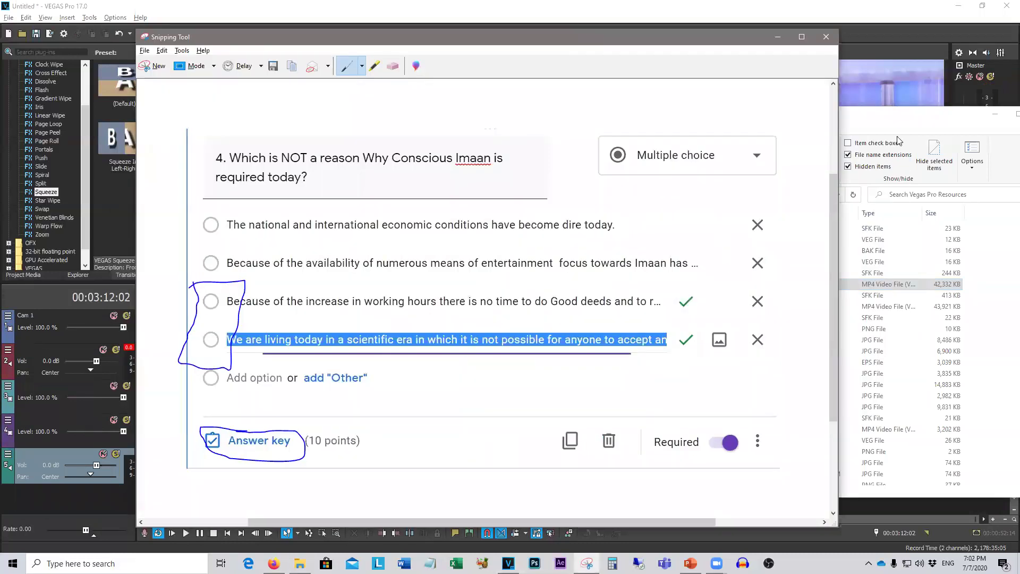
{"action": "left_click", "coordinate": [898, 140]}
{"action": "key", "text": "alt+Tab"}
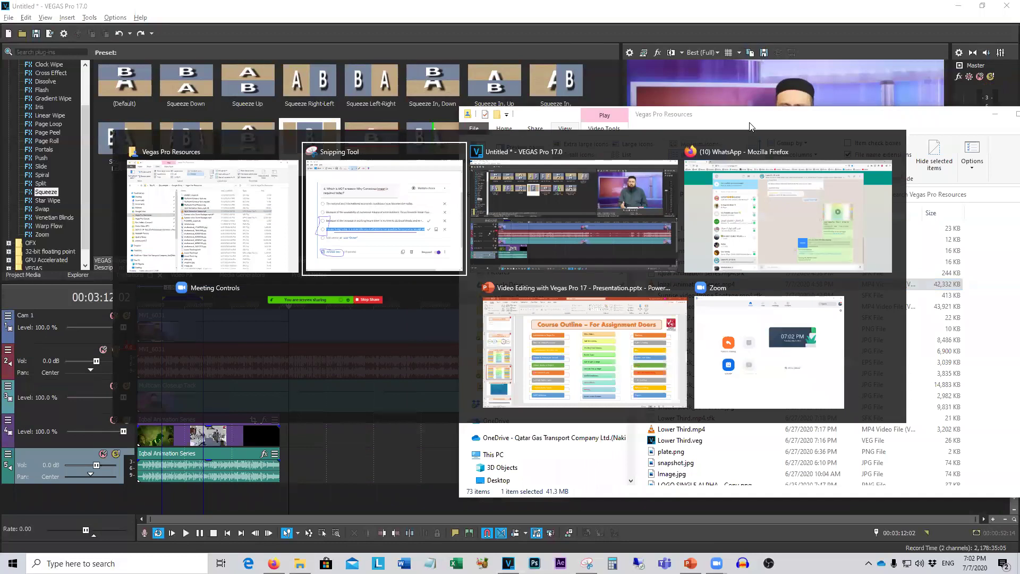
{"action": "mouse_move", "coordinate": [802, 145]}
{"action": "key", "text": "Tab"}
{"action": "key", "text": "Tab"}
{"action": "key", "text": "Tab"}
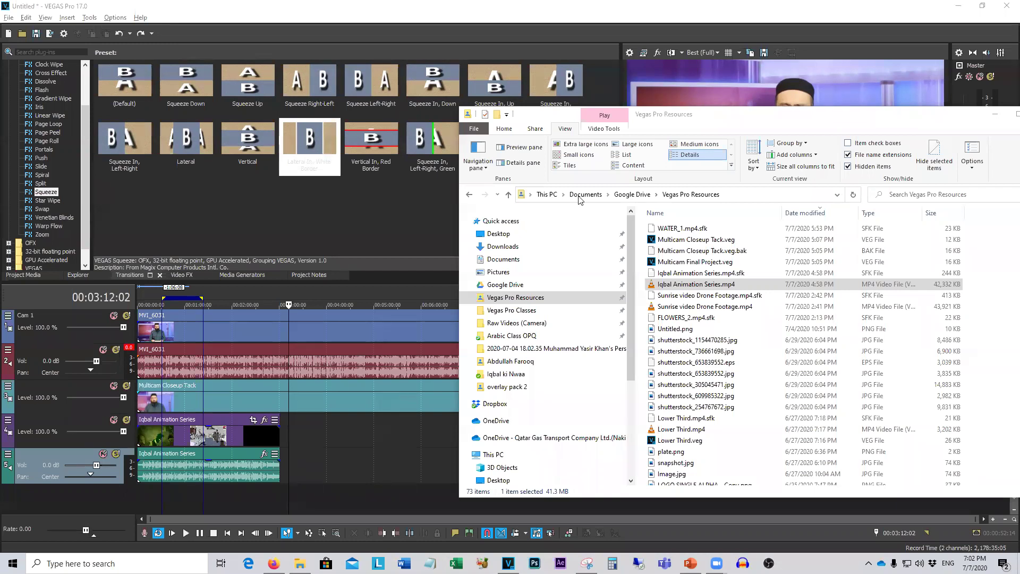
{"action": "left_click", "coordinate": [357, 227]}
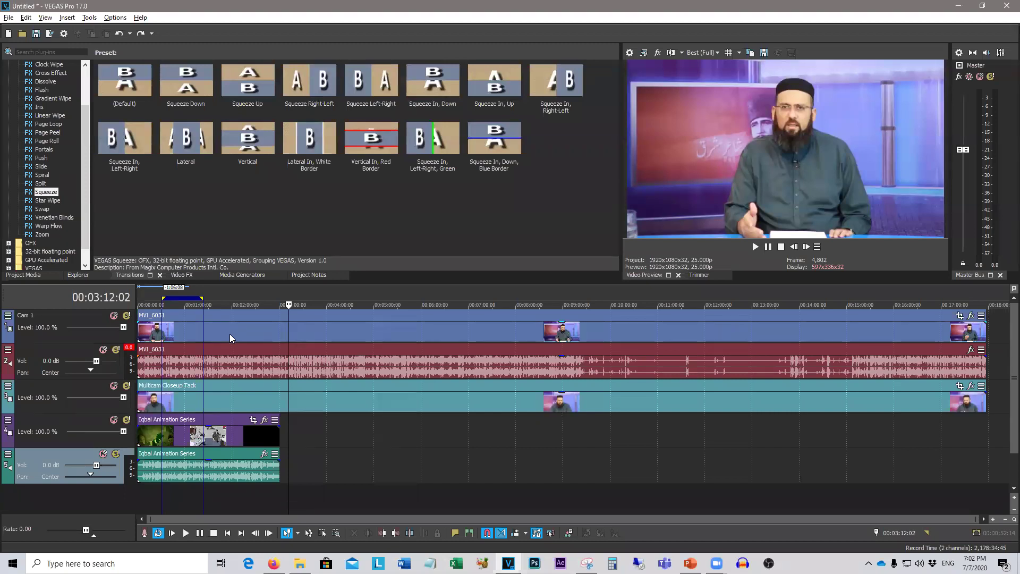
Step: Mute the Cam 1 video track and preview the closeup track at 00:00:43:03 and 00:00:54:15
{"action": "left_click", "coordinate": [146, 336]}
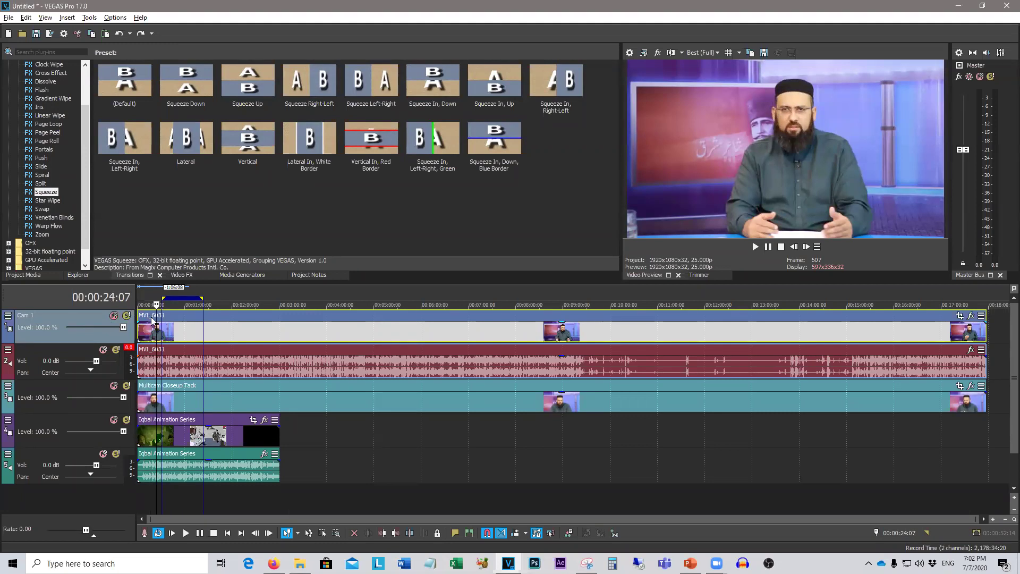
{"action": "left_click", "coordinate": [113, 317]}
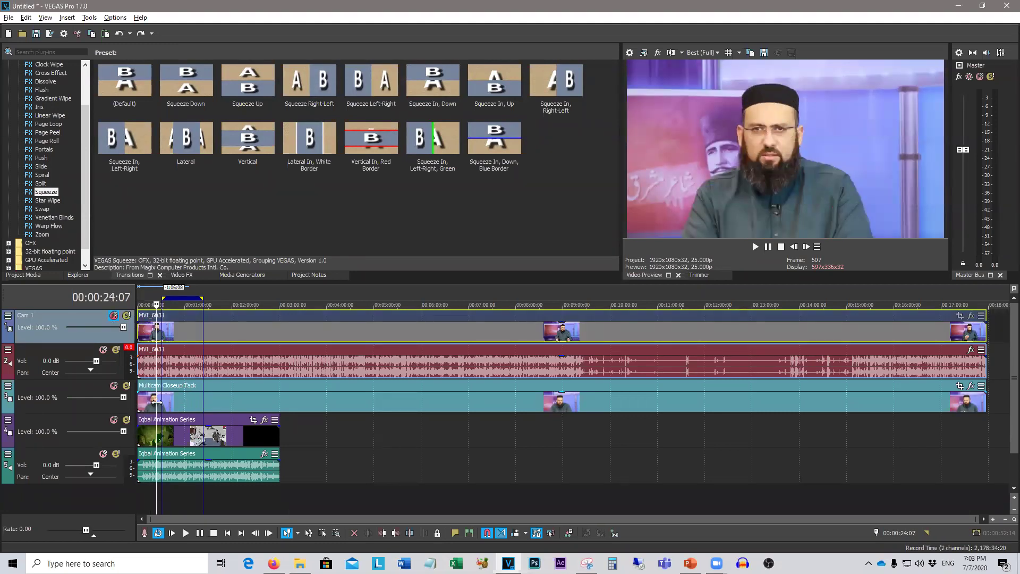
{"action": "left_click", "coordinate": [175, 399]}
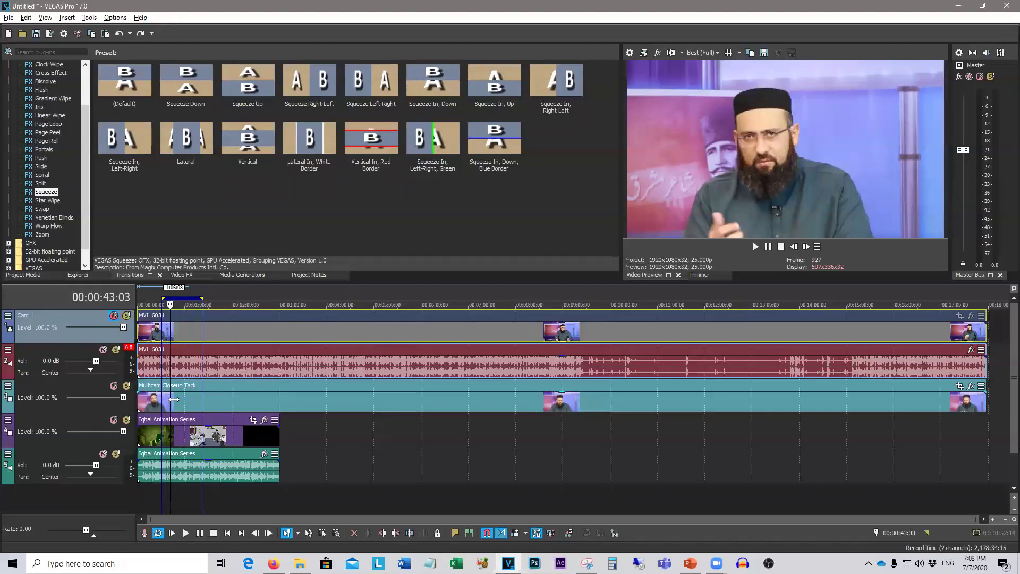
{"action": "left_click", "coordinate": [180, 399]}
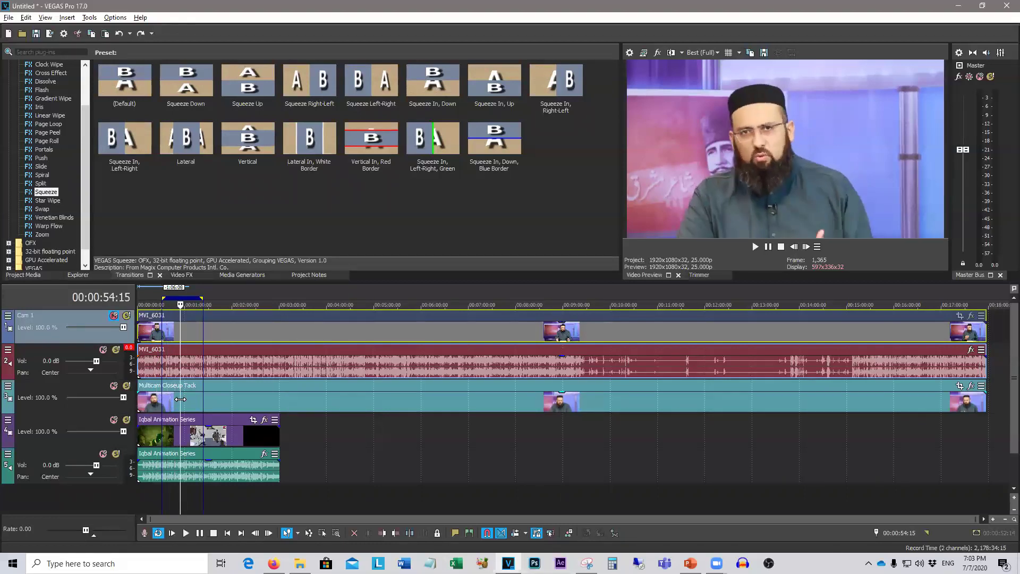
Step: Mute the closeup video track and preview the animation, marking the time range from 00:00:57:24 to 00:01:23:14
{"action": "left_click", "coordinate": [175, 442]}
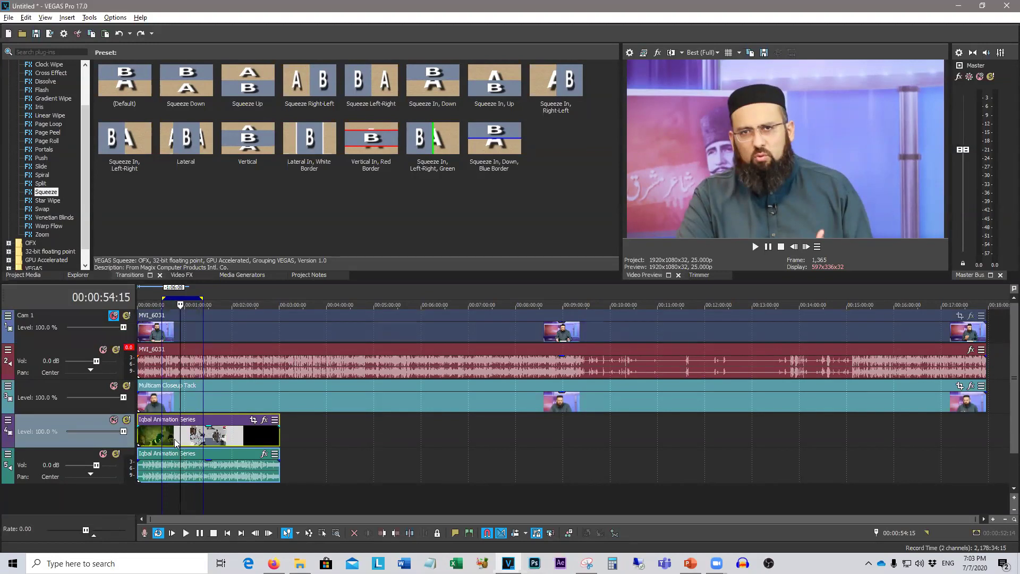
{"action": "left_click", "coordinate": [113, 386]}
{"action": "left_click_drag", "start_coordinate": [180, 435], "coordinate": [179, 435]}
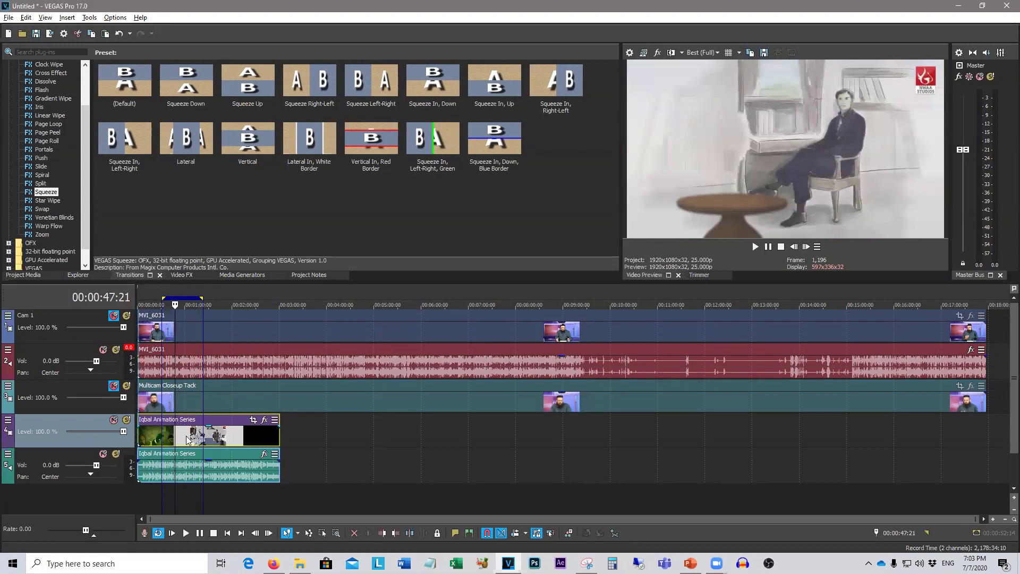
{"action": "left_click_drag", "start_coordinate": [183, 495], "coordinate": [202, 497]}
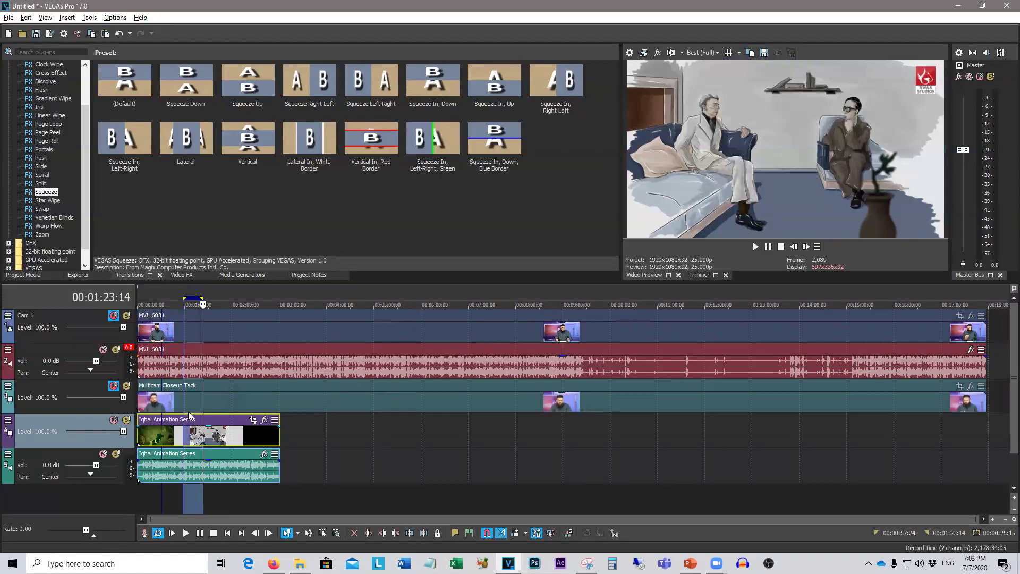
Step: Unmute the closeup and Cam 1 video tracks and select the Cam 1 track
{"action": "left_click", "coordinate": [113, 386]}
{"action": "left_click", "coordinate": [113, 315]}
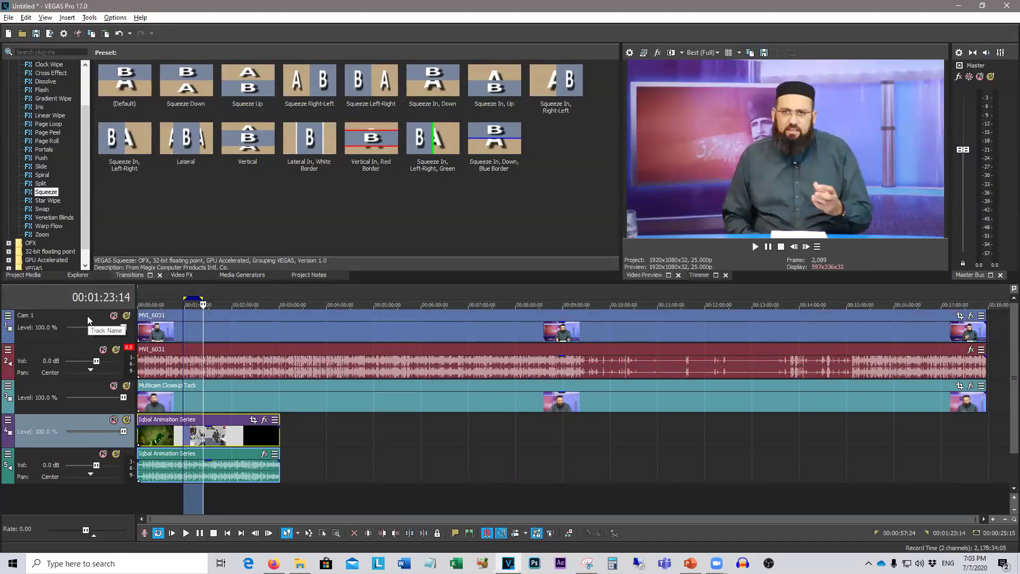
{"action": "left_click", "coordinate": [87, 316]}
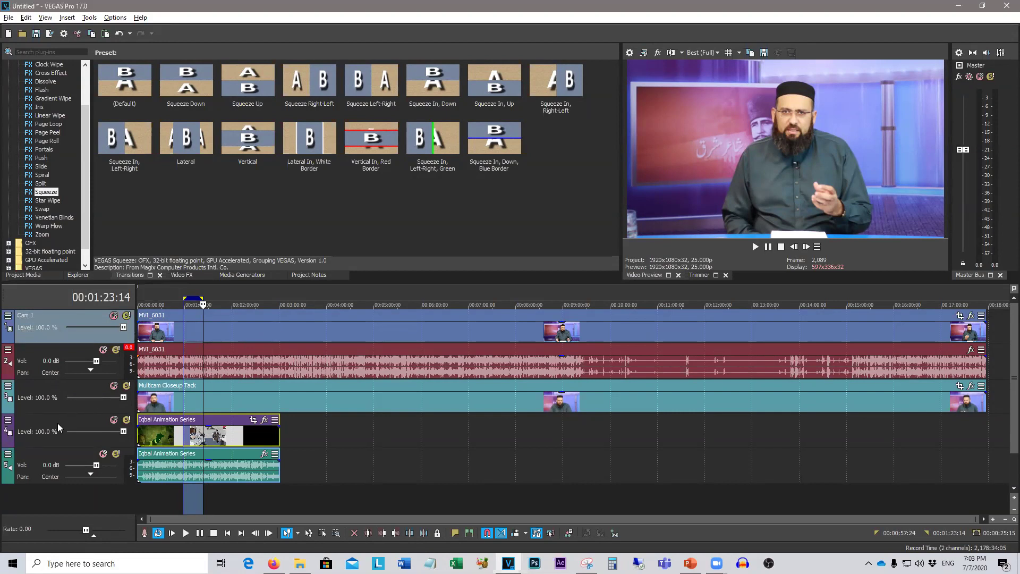
Step: Name the closeup video track Cam 2 and the animation's audio track Cam 3
{"action": "right_click", "coordinate": [34, 385]}
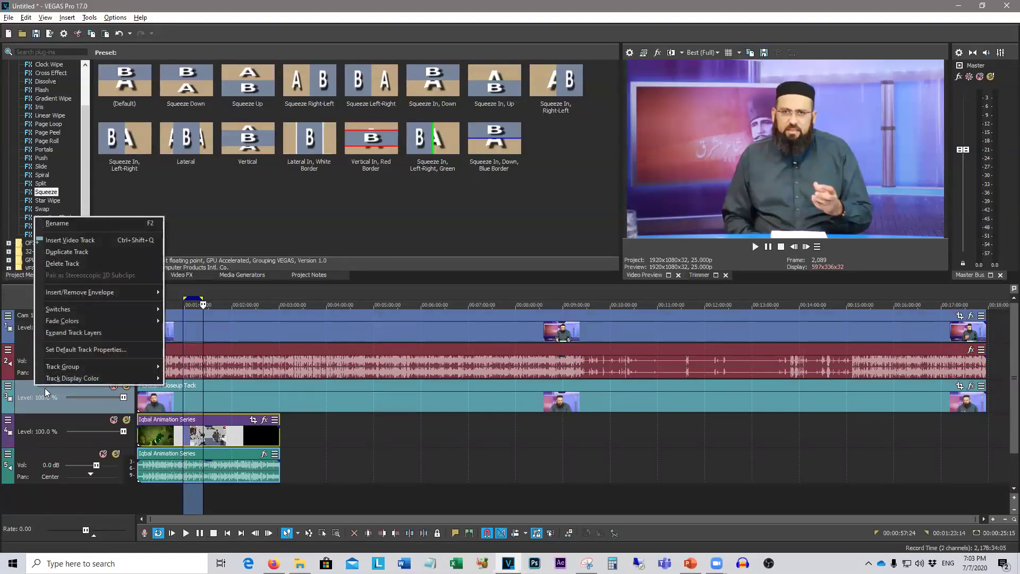
{"action": "left_click", "coordinate": [79, 225]}
{"action": "type", "text": "Cam 2"}
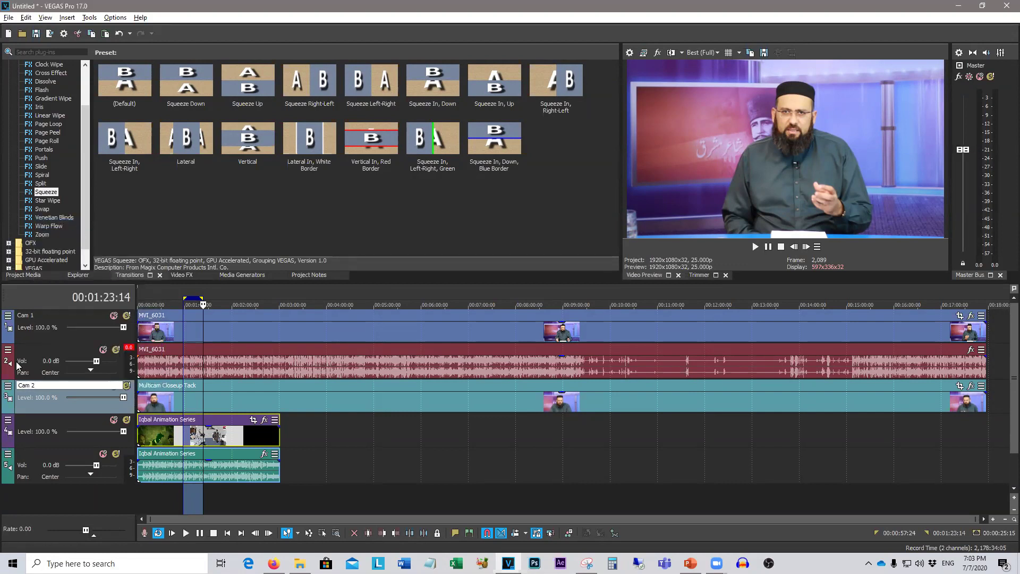
{"action": "right_click", "coordinate": [53, 452]}
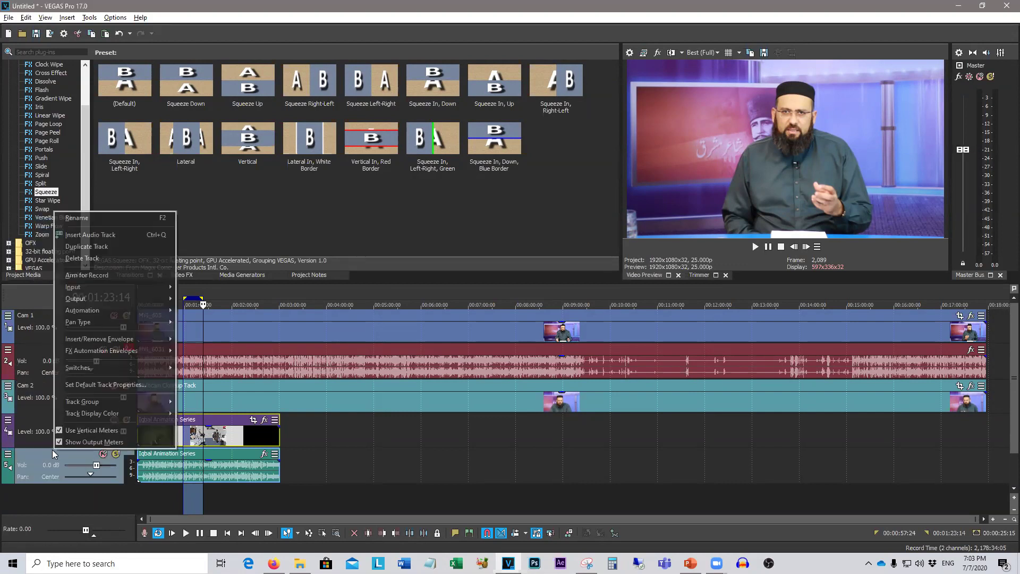
{"action": "left_click", "coordinate": [111, 221]}
{"action": "type", "text": "Cam 3"}
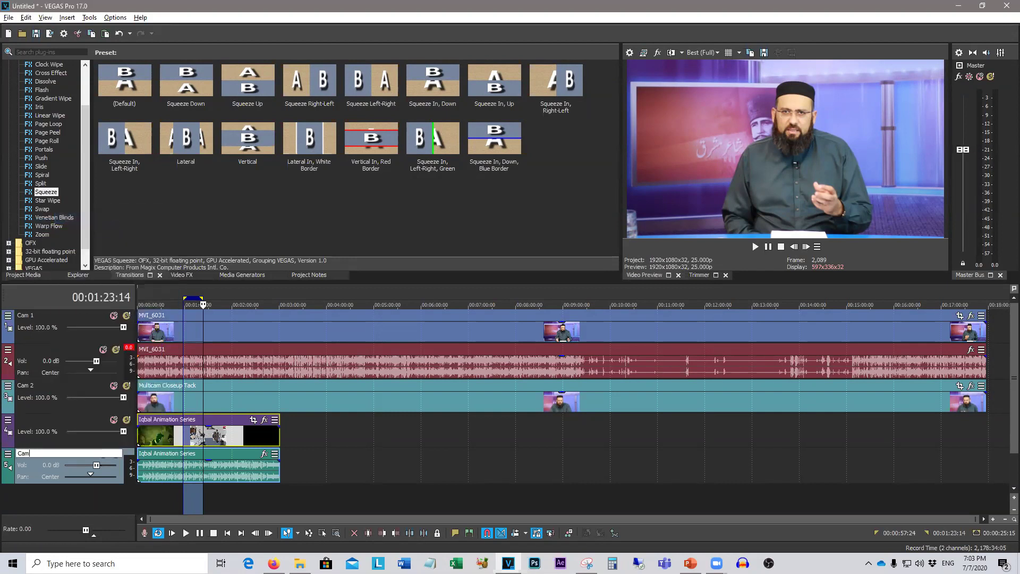
{"action": "key", "text": "Return"}
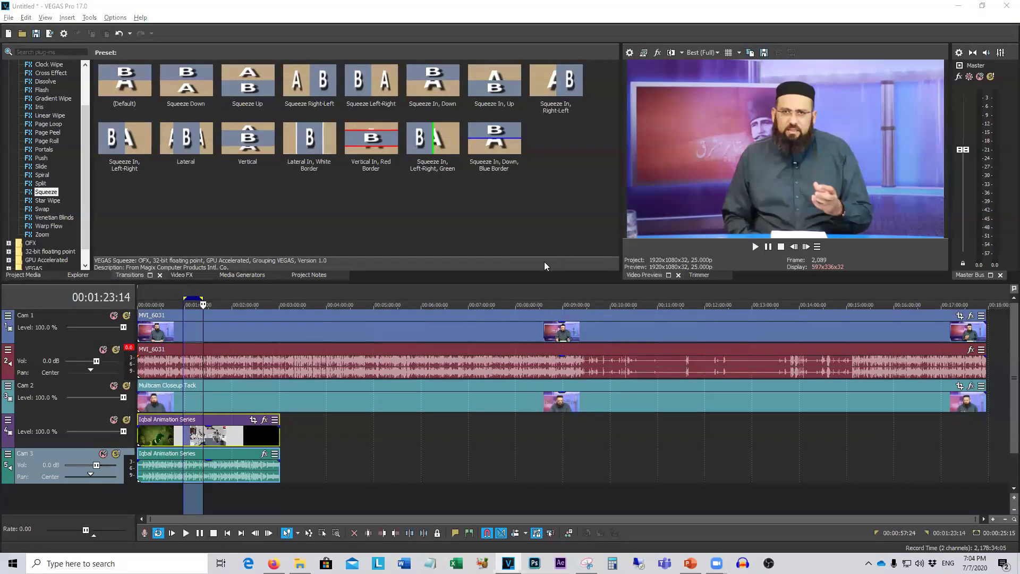
Step: Select the Cam 1, Cam 2 and Cam 3 tracks together and enable multicamera editing
{"action": "left_click", "coordinate": [386, 234]}
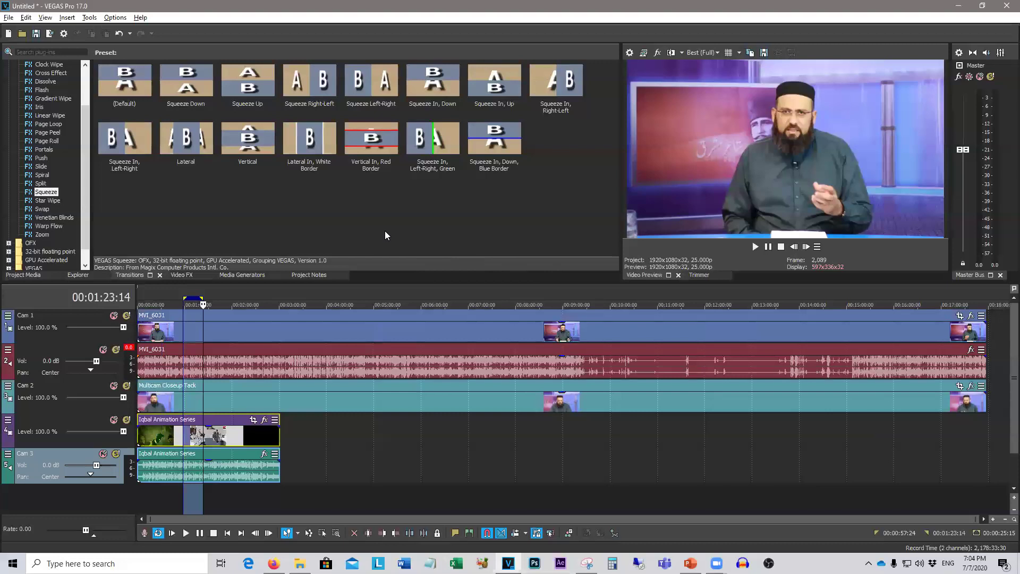
{"action": "left_click", "coordinate": [324, 473]}
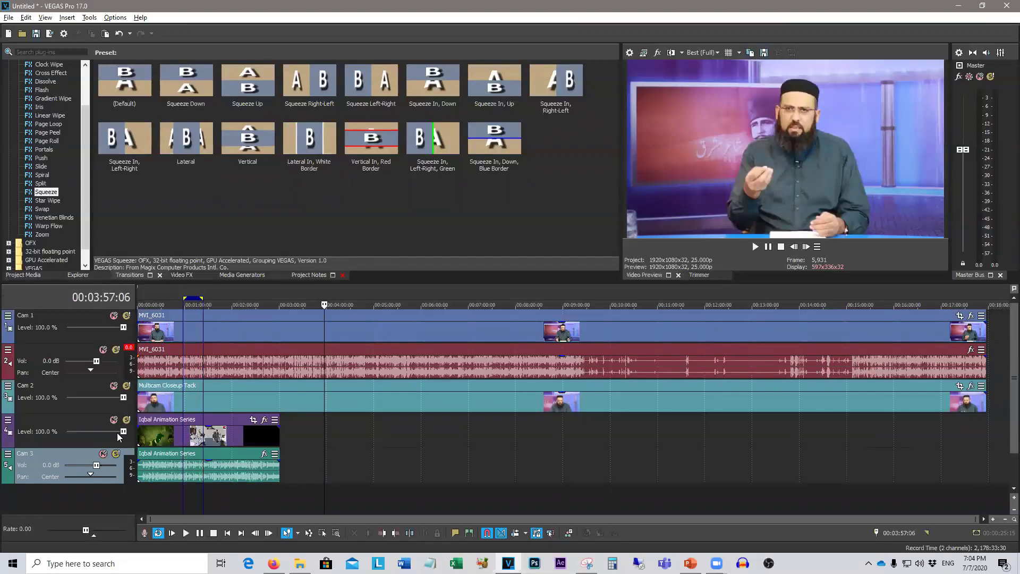
{"action": "left_click", "coordinate": [66, 317]}
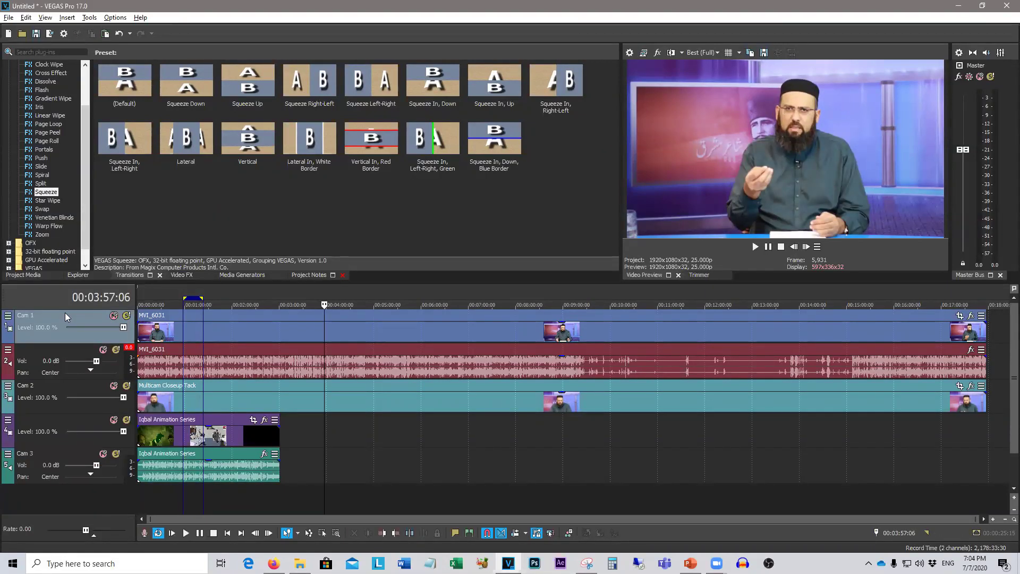
{"action": "left_click", "coordinate": [55, 386]}
{"action": "left_click", "coordinate": [53, 454], "text": "ctrl"}
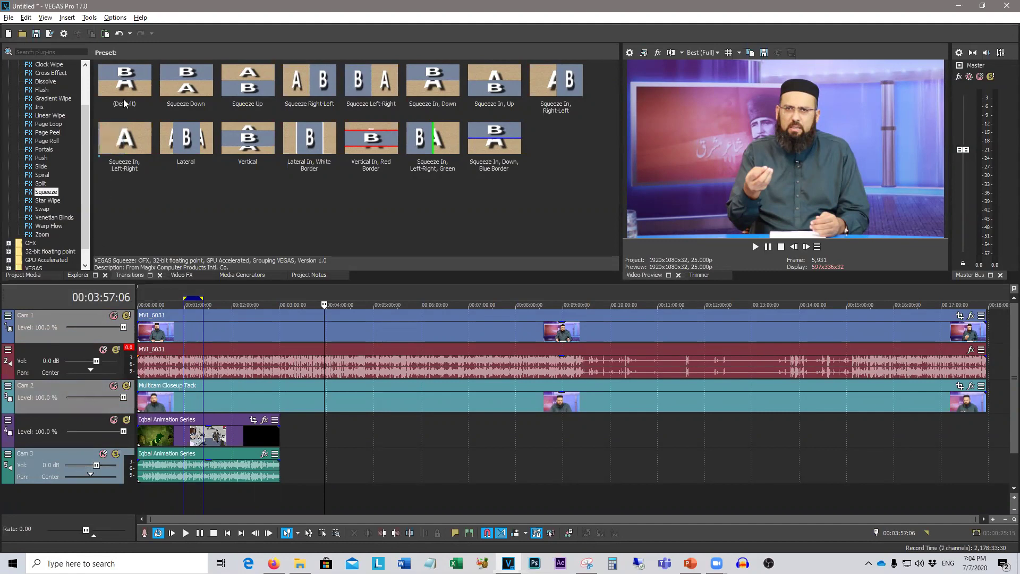
{"action": "left_click", "coordinate": [89, 18]}
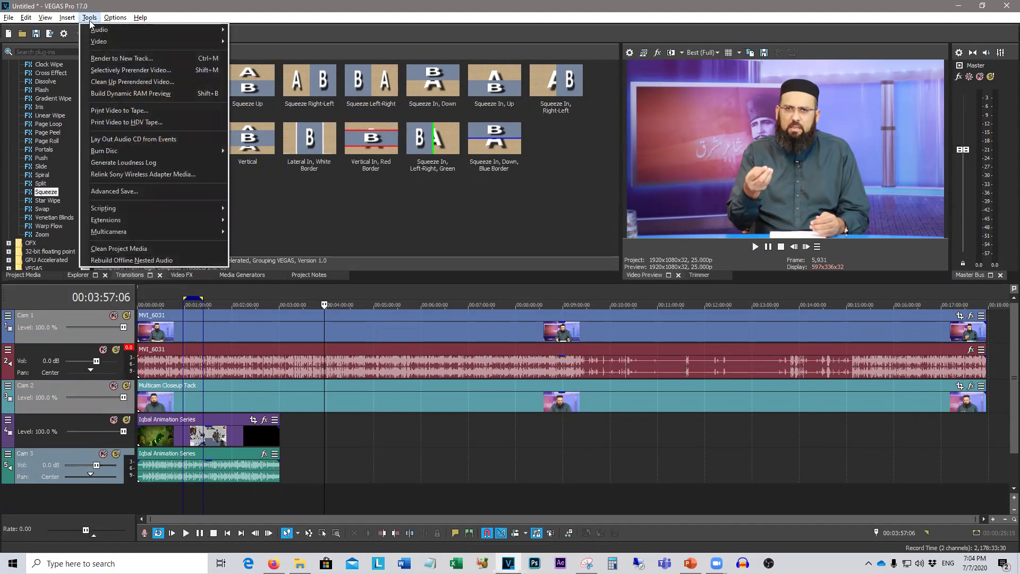
{"action": "mouse_move", "coordinate": [182, 233]}
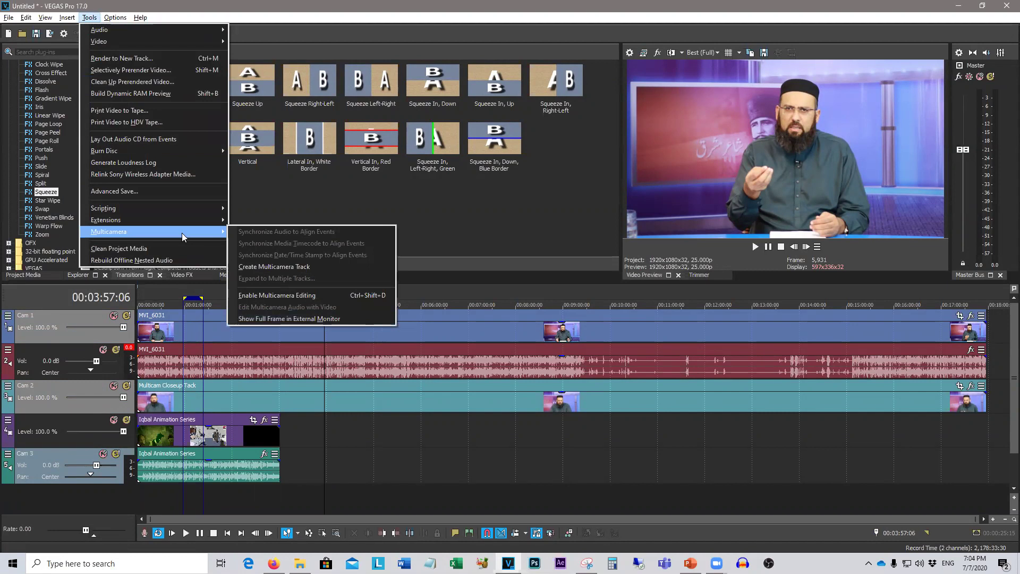
{"action": "left_click", "coordinate": [333, 295]}
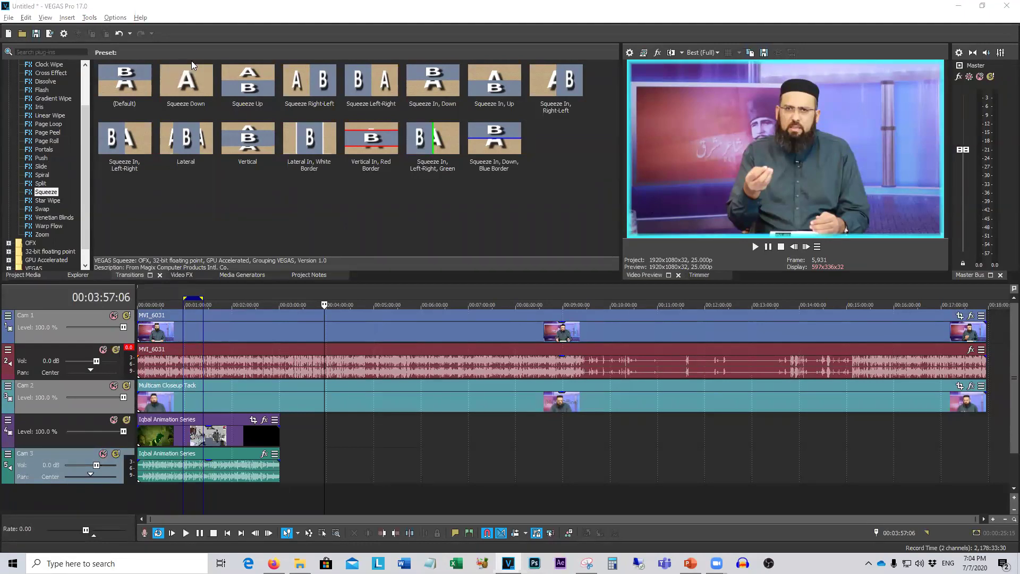
{"action": "left_click", "coordinate": [89, 17]}
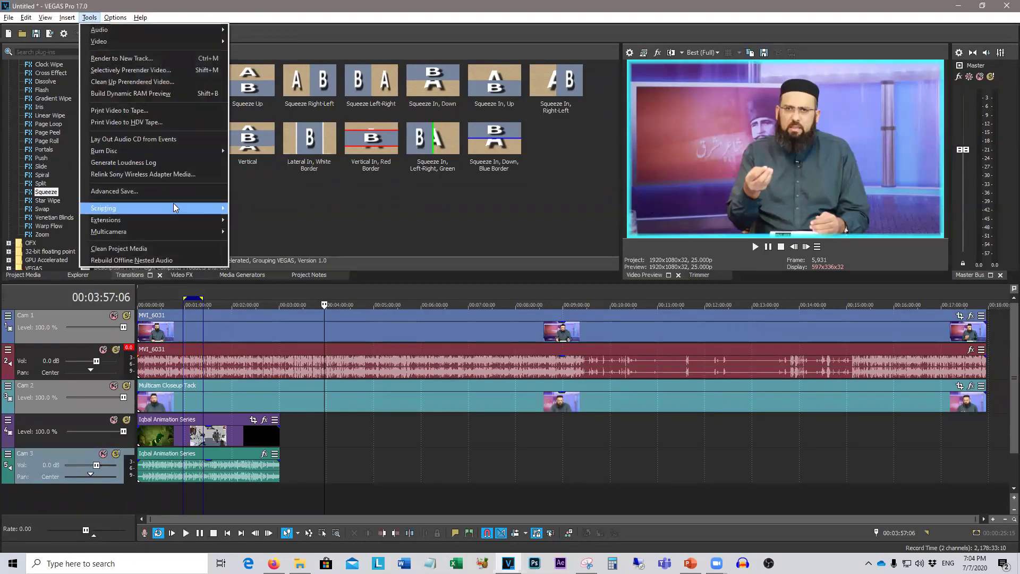
{"action": "mouse_move", "coordinate": [187, 223]}
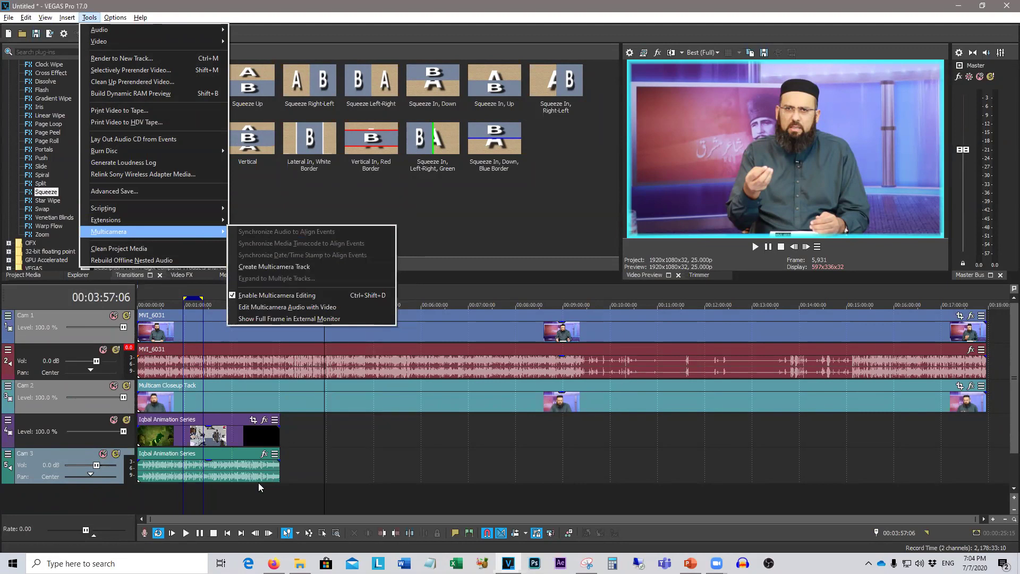
{"action": "left_click", "coordinate": [155, 492]}
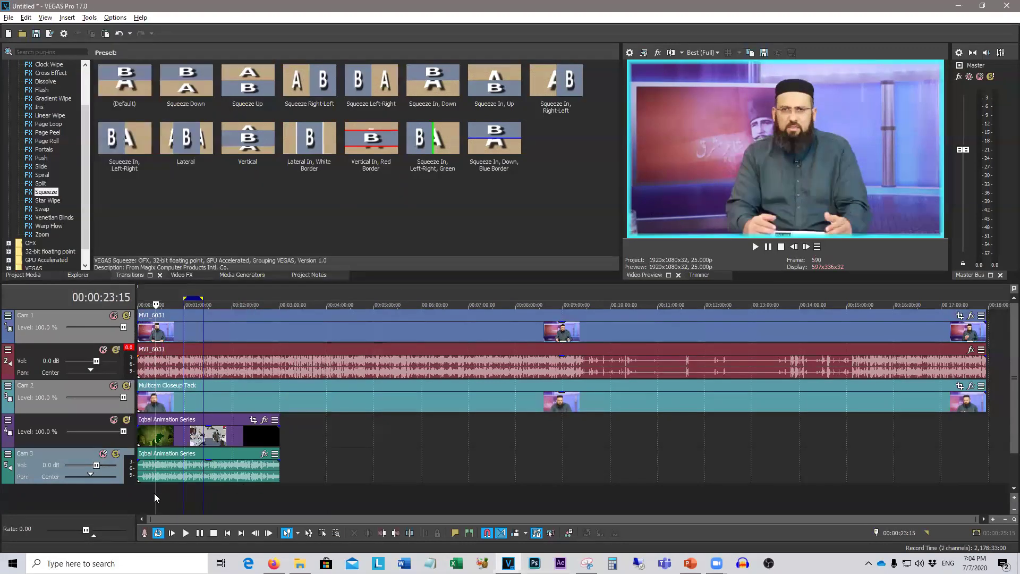
Step: Create a multicamera track from the selected Cam tracks, check it up to about 00:01:53, and undo its creation
{"action": "key", "text": "ctrl+Home"}
{"action": "left_click", "coordinate": [89, 17]}
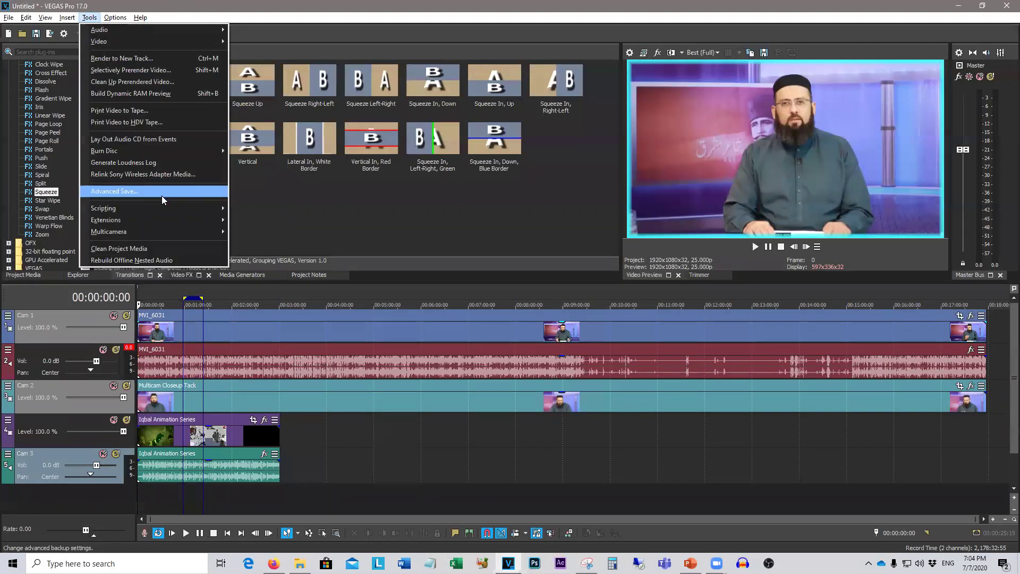
{"action": "mouse_move", "coordinate": [161, 231]}
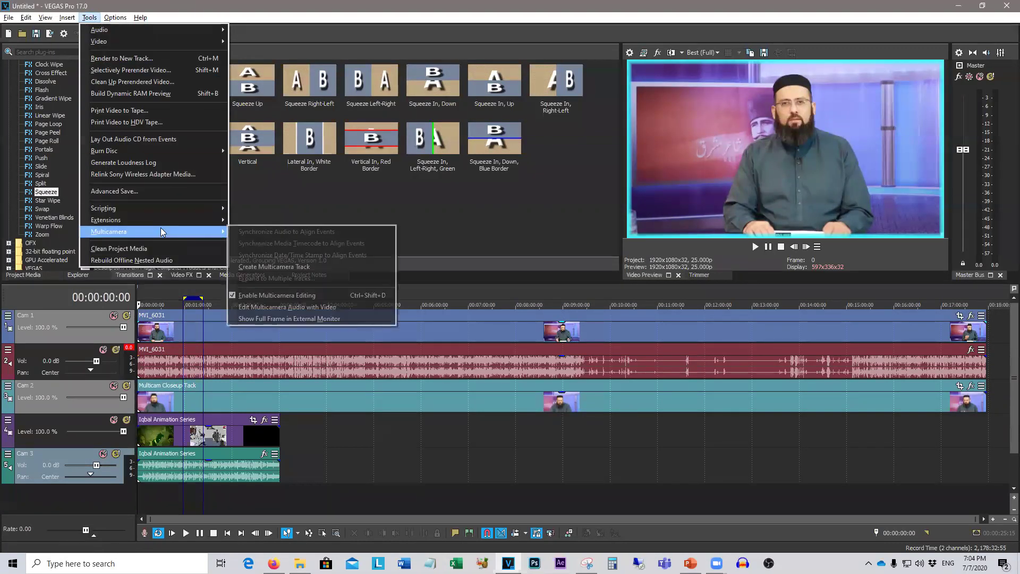
{"action": "left_click", "coordinate": [296, 267]}
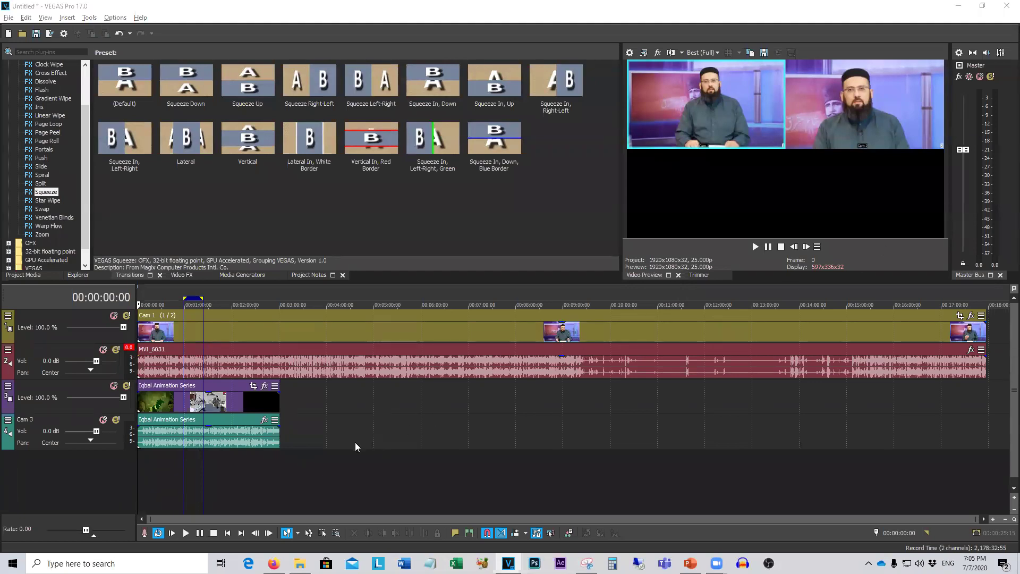
{"action": "left_click_drag", "start_coordinate": [139, 485], "coordinate": [227, 490]}
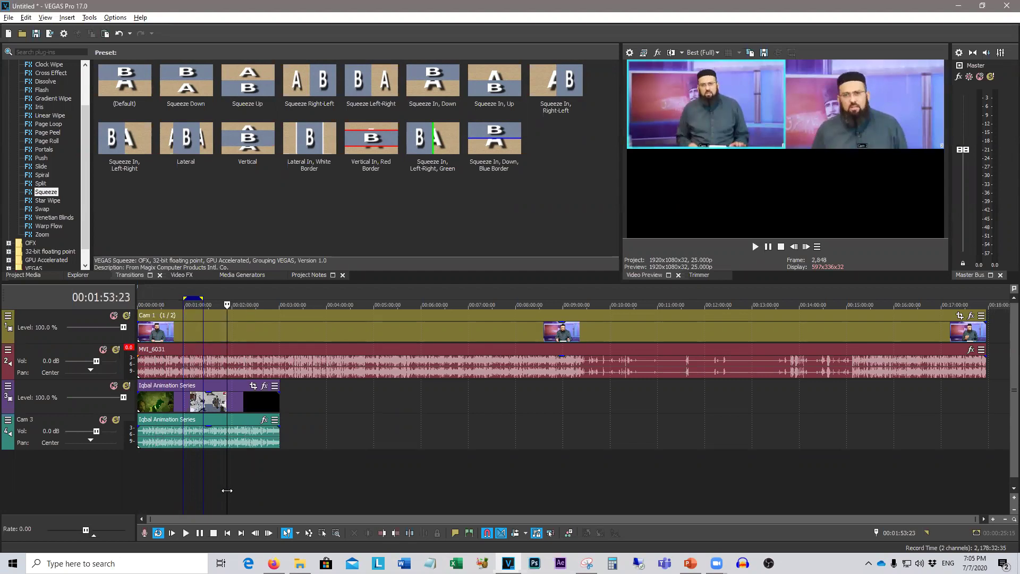
{"action": "key", "text": "ctrl+z"}
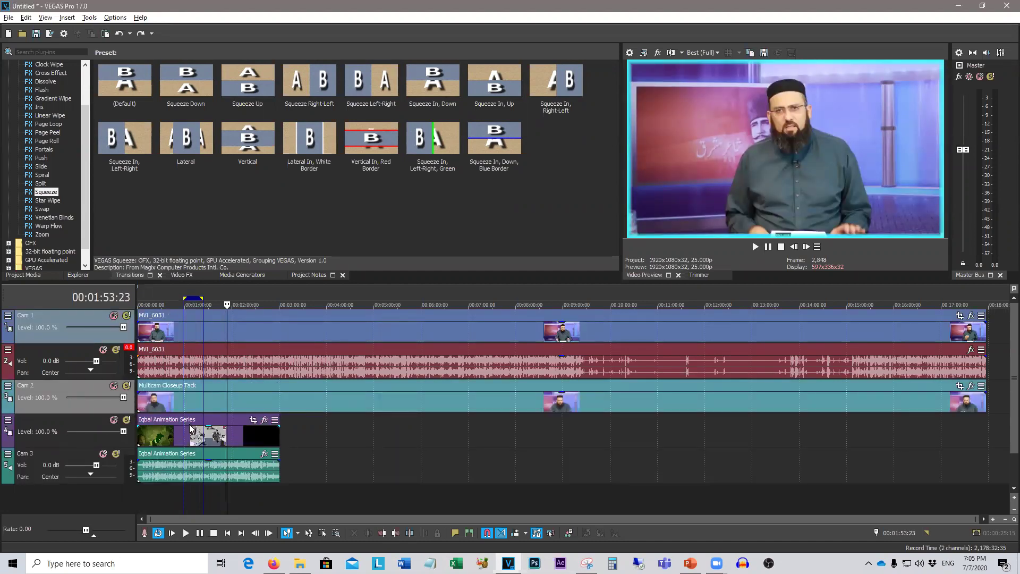
Step: Try extending the animation events to the end of the main footage, and undo back to before the Cam 2 and Cam 3 naming
{"action": "left_click_drag", "start_coordinate": [279, 446], "coordinate": [986, 447]}
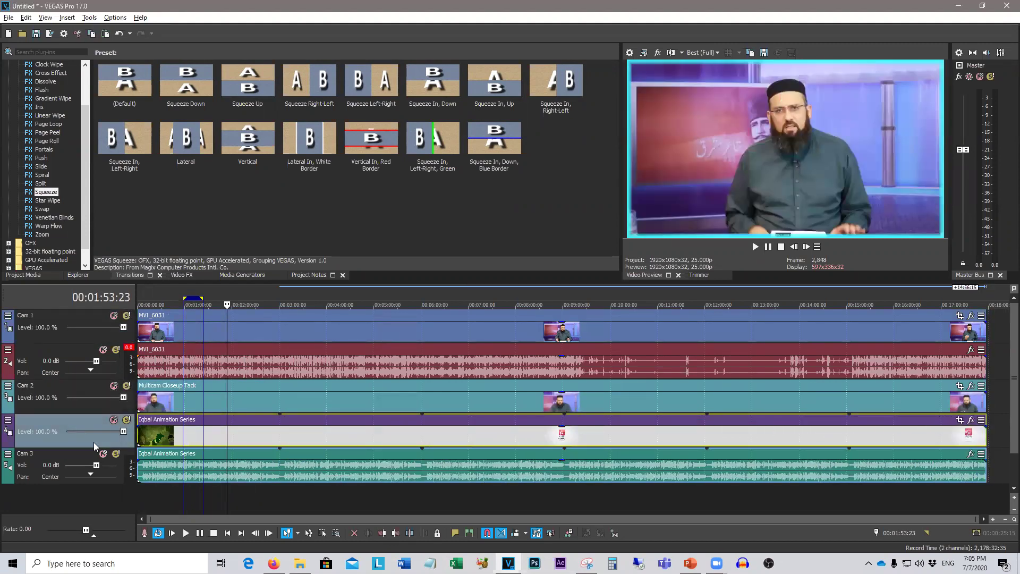
{"action": "key", "text": "ctrl+z"}
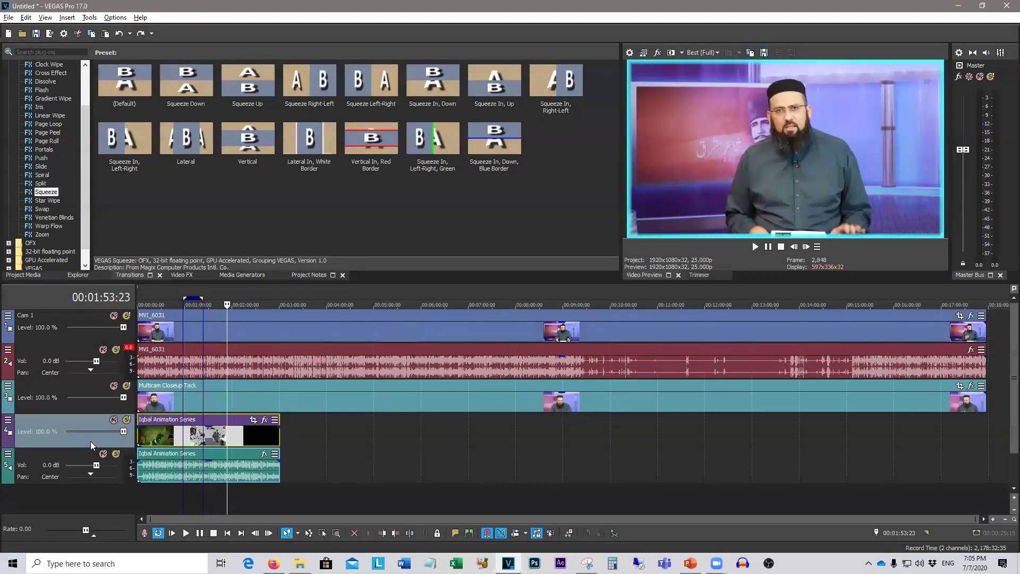
{"action": "right_click", "coordinate": [40, 417]}
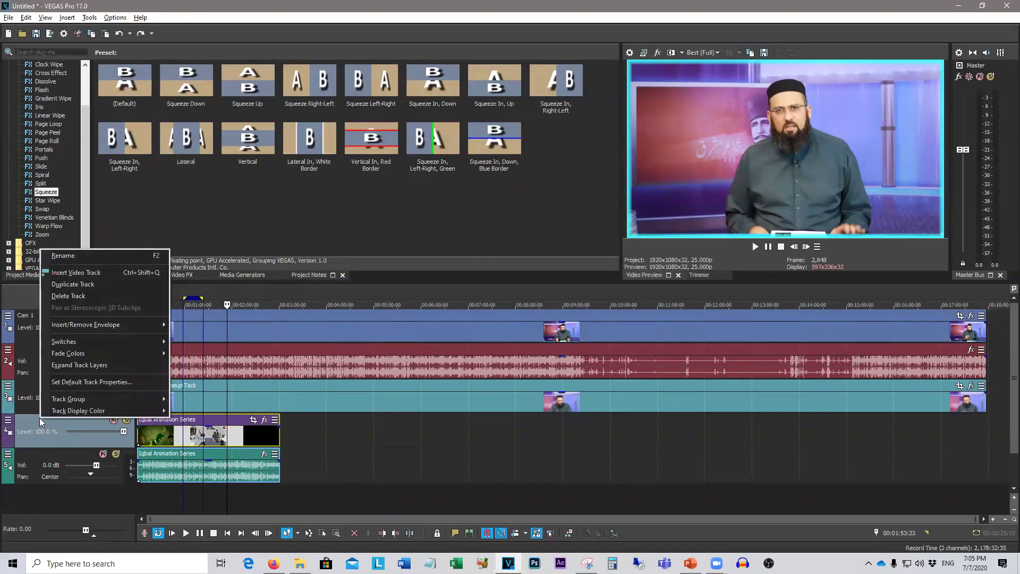
{"action": "right_click", "coordinate": [28, 348]}
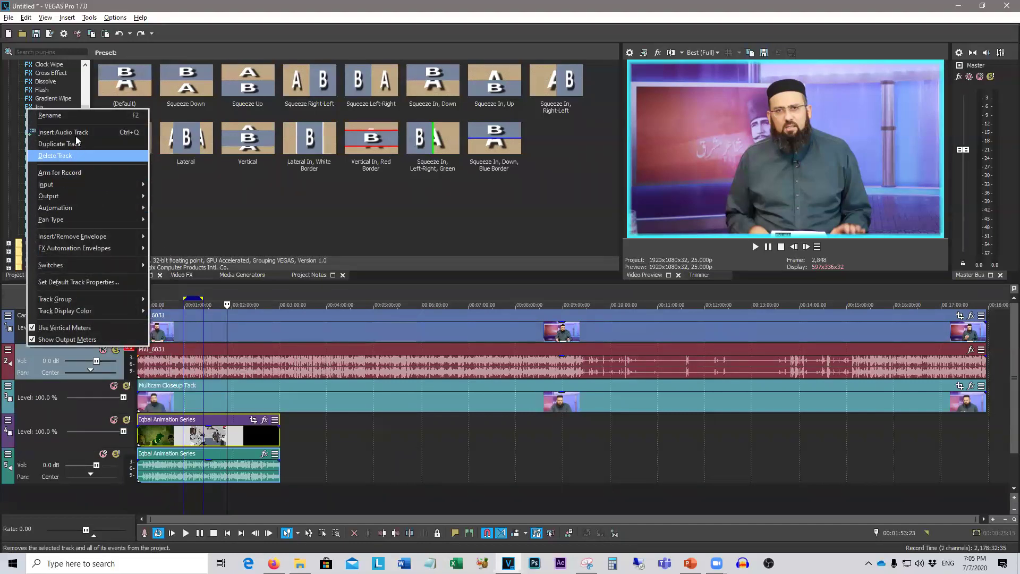
{"action": "left_click", "coordinate": [80, 119]}
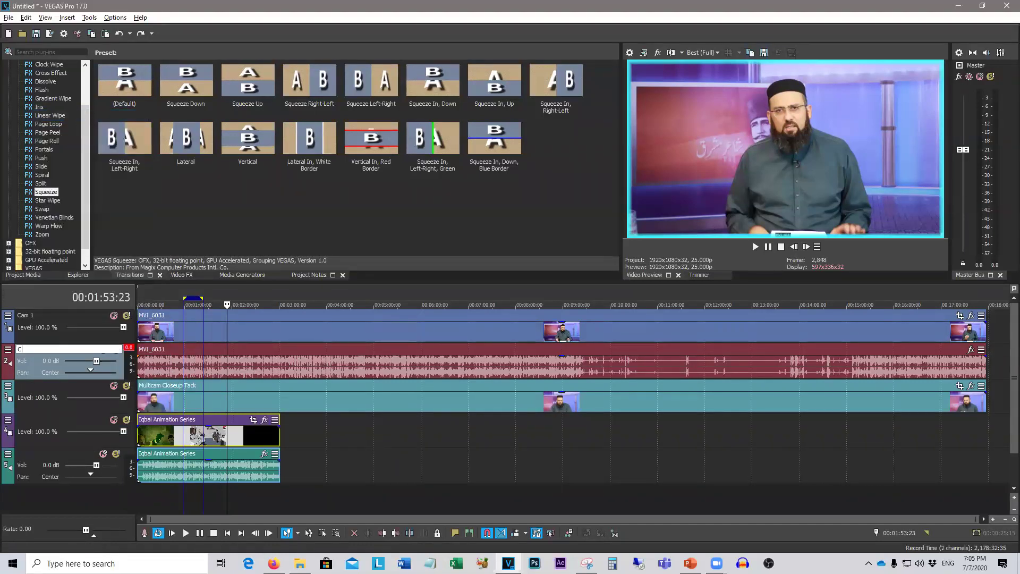
{"action": "key", "text": "Escape"}
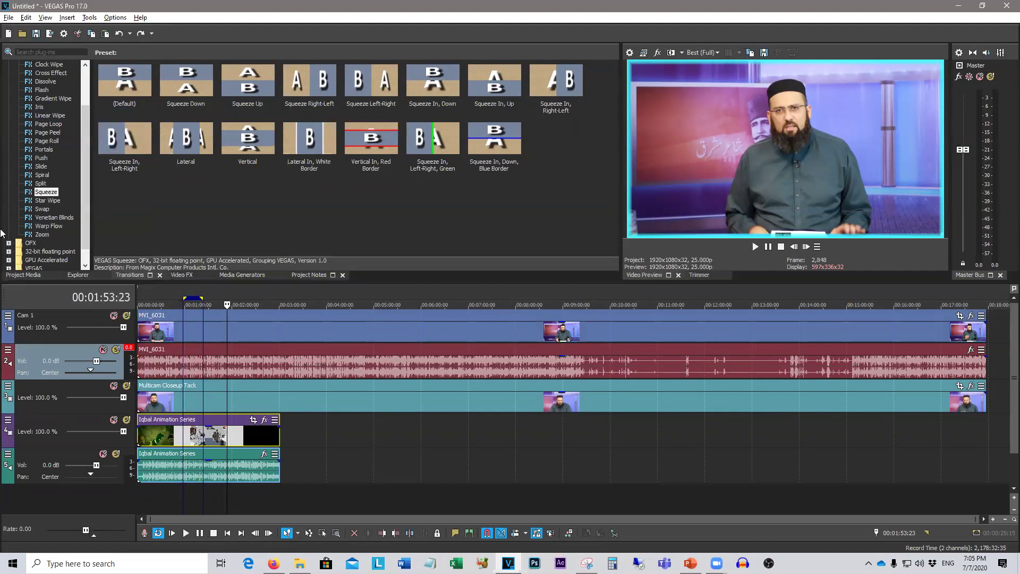
Step: Rename the closeup video track as Cam 2 and the animation's audio track as Cam 3
{"action": "right_click", "coordinate": [49, 386]}
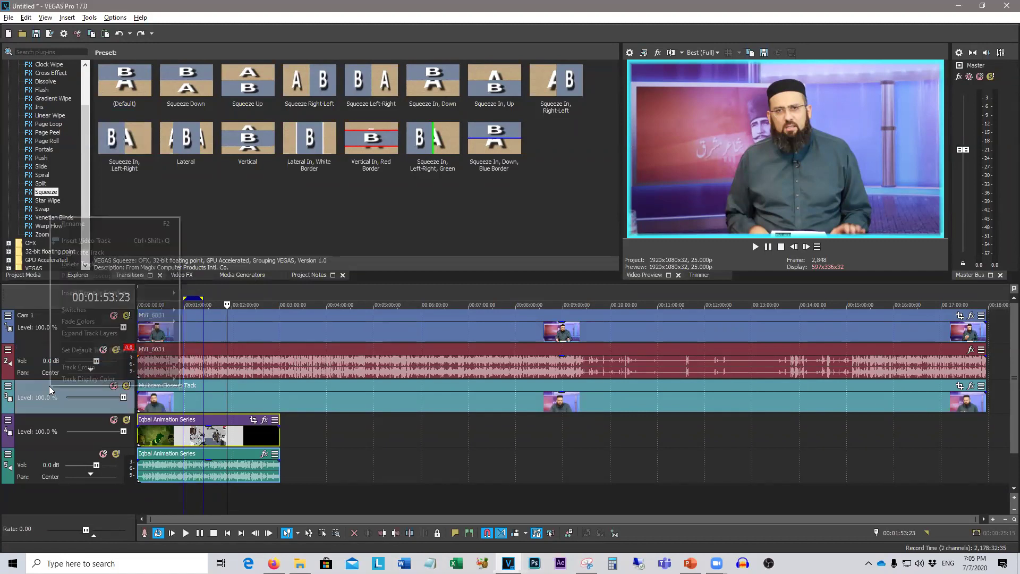
{"action": "left_click", "coordinate": [97, 223]}
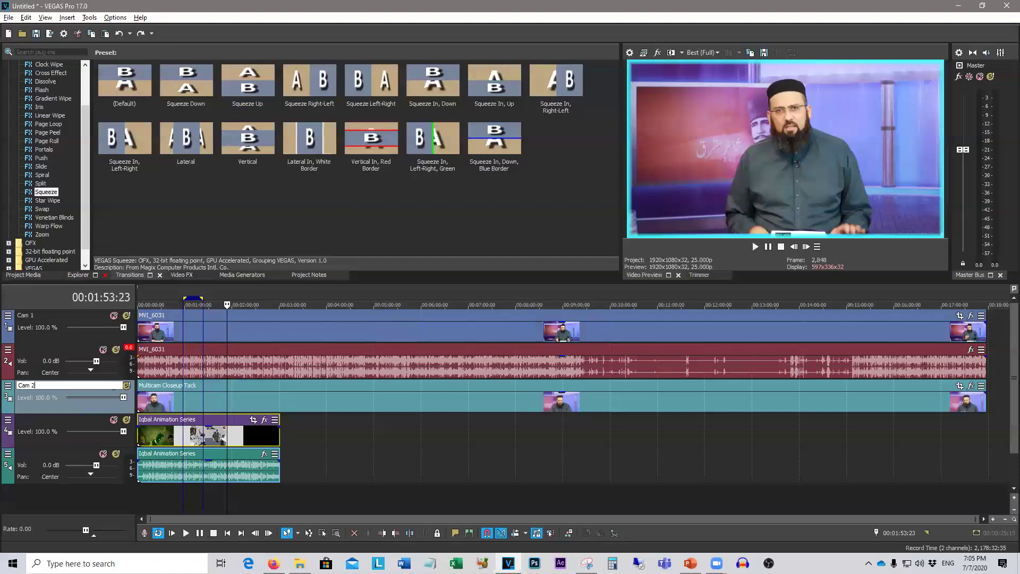
{"action": "left_click", "coordinate": [48, 452]}
{"action": "right_click", "coordinate": [48, 452]}
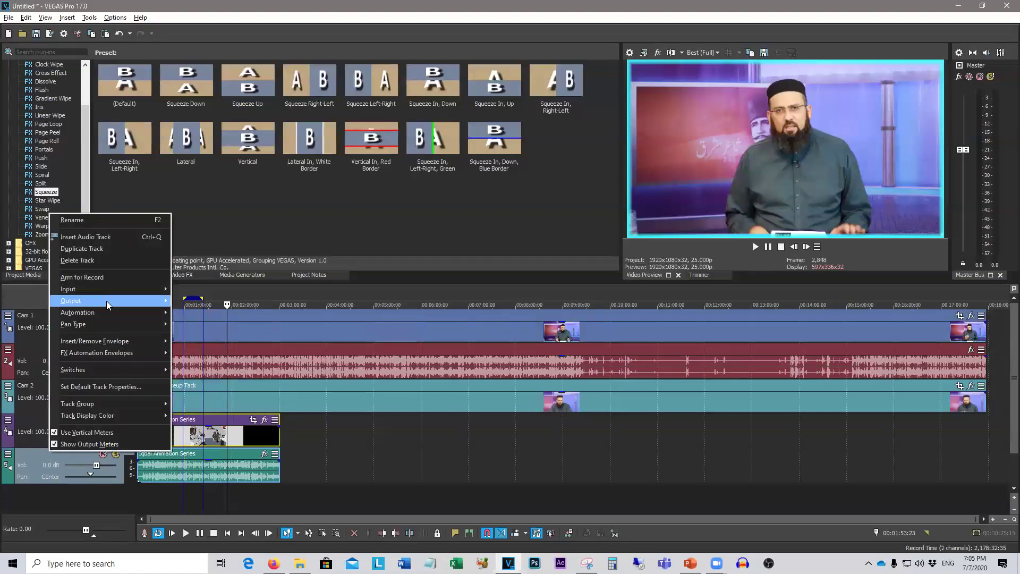
{"action": "left_click", "coordinate": [113, 224]}
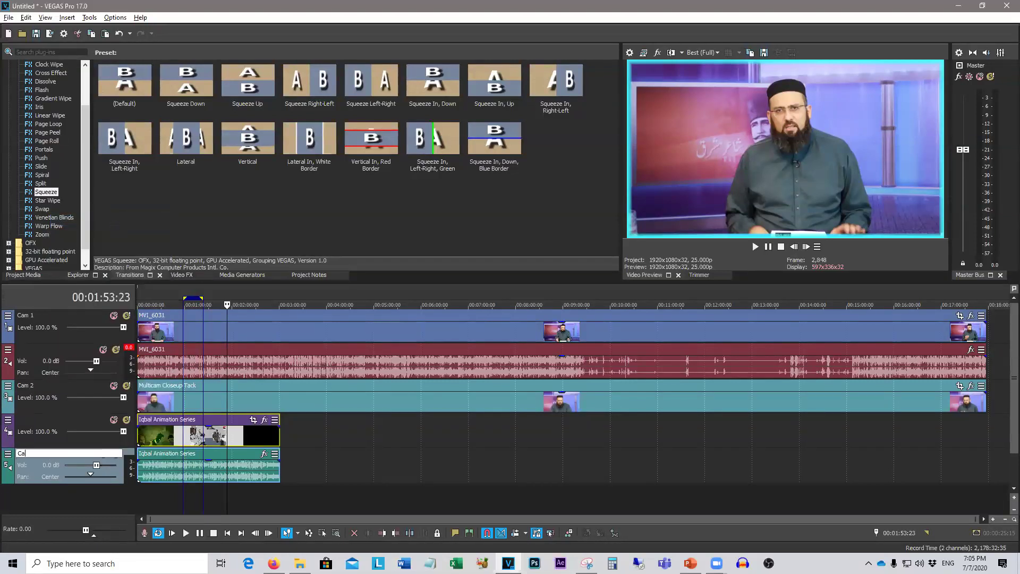
{"action": "type", "text": "Cam 3"}
{"action": "key", "text": "Return"}
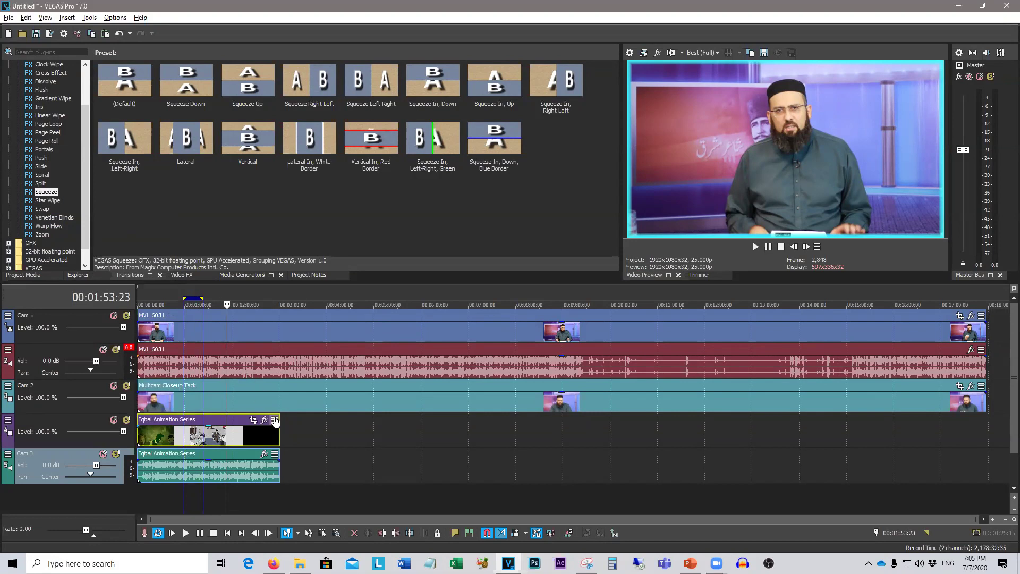
Step: Extend the animation's video and audio events to the end of the wide and closeup footage
{"action": "left_click", "coordinate": [294, 429]}
{"action": "left_click_drag", "start_coordinate": [281, 434], "coordinate": [986, 436]}
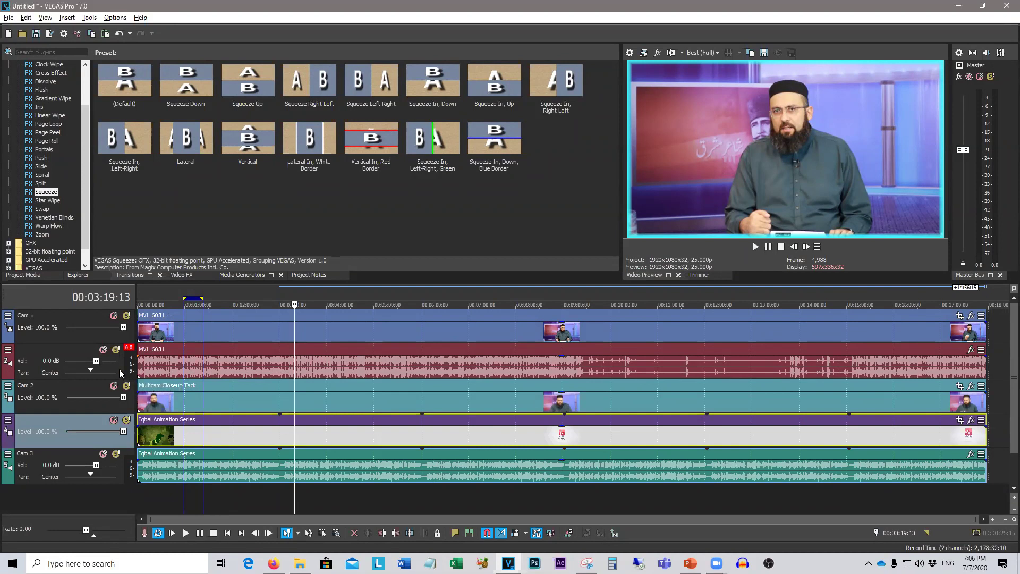
Step: Select the Cam 1, Cam 2 and animation audio tracks together and turn off multicamera editing
{"action": "left_click", "coordinate": [57, 314]}
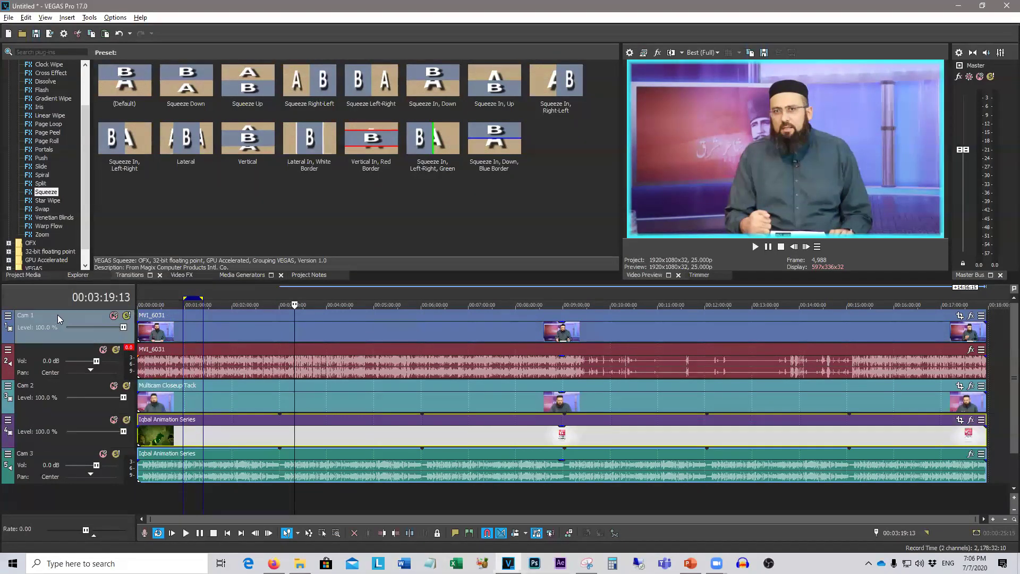
{"action": "left_click", "coordinate": [56, 392], "text": "ctrl"}
{"action": "left_click", "coordinate": [43, 455], "text": "ctrl"}
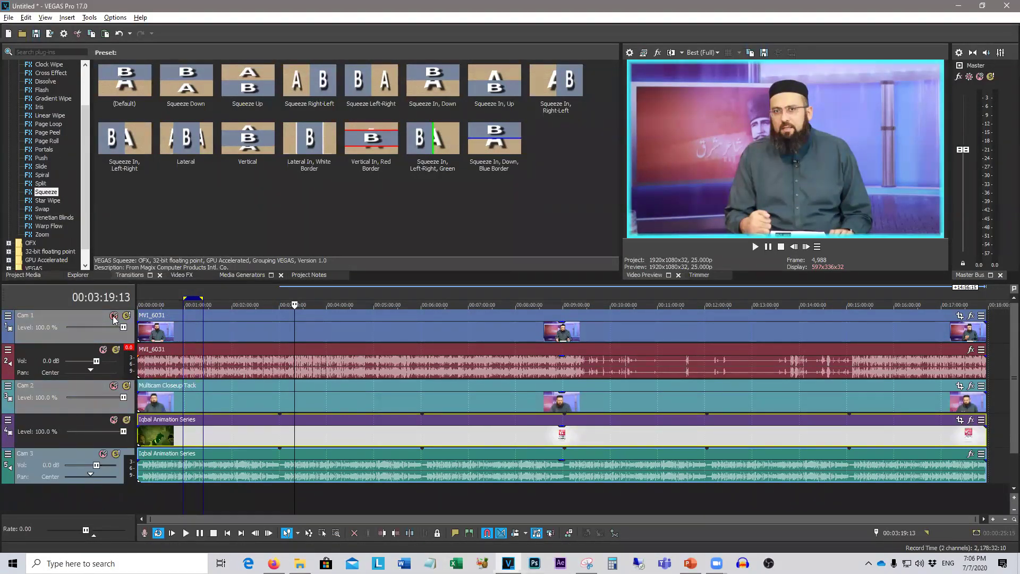
{"action": "left_click", "coordinate": [89, 18]}
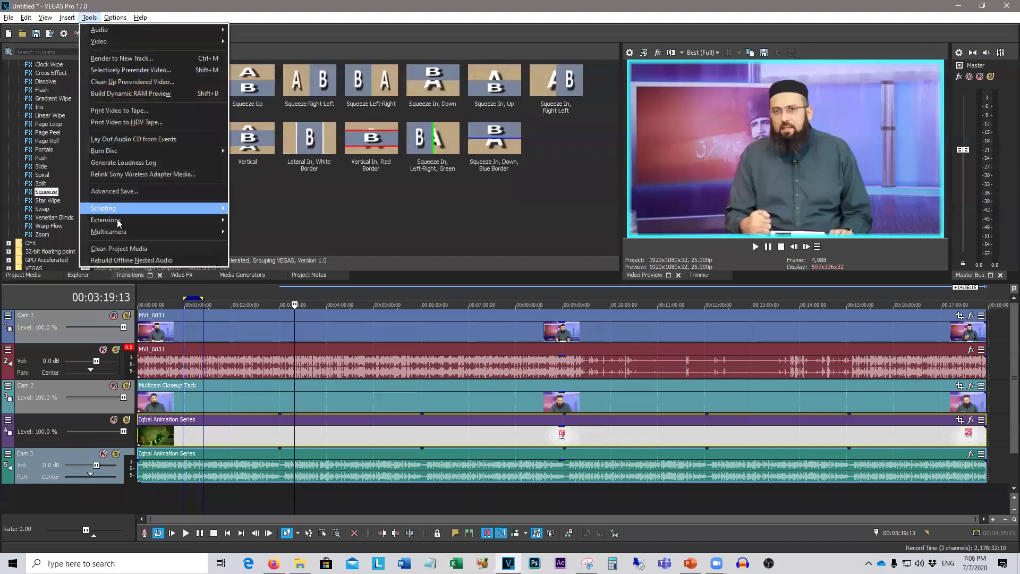
{"action": "mouse_move", "coordinate": [133, 232]}
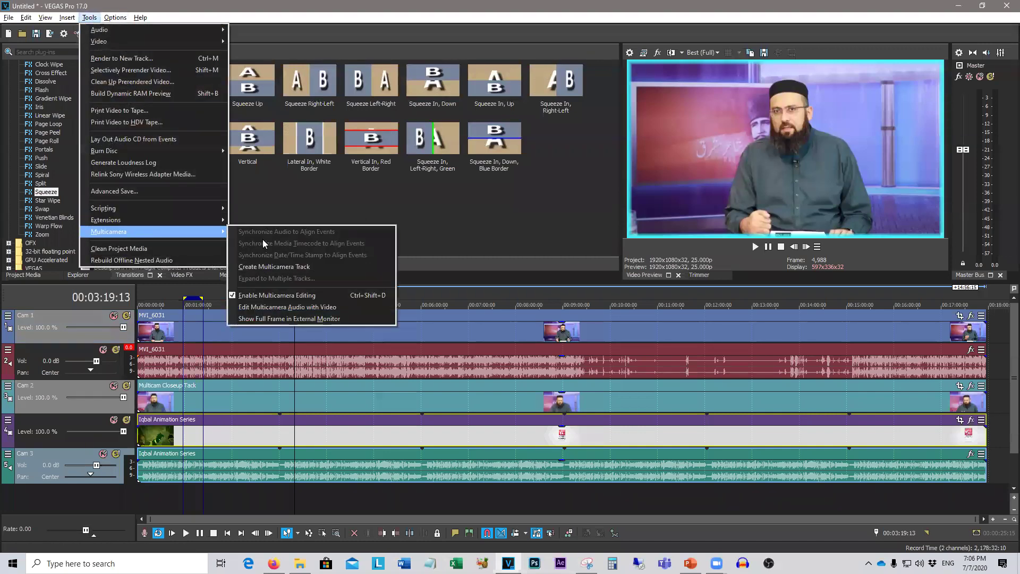
{"action": "left_click", "coordinate": [318, 296]}
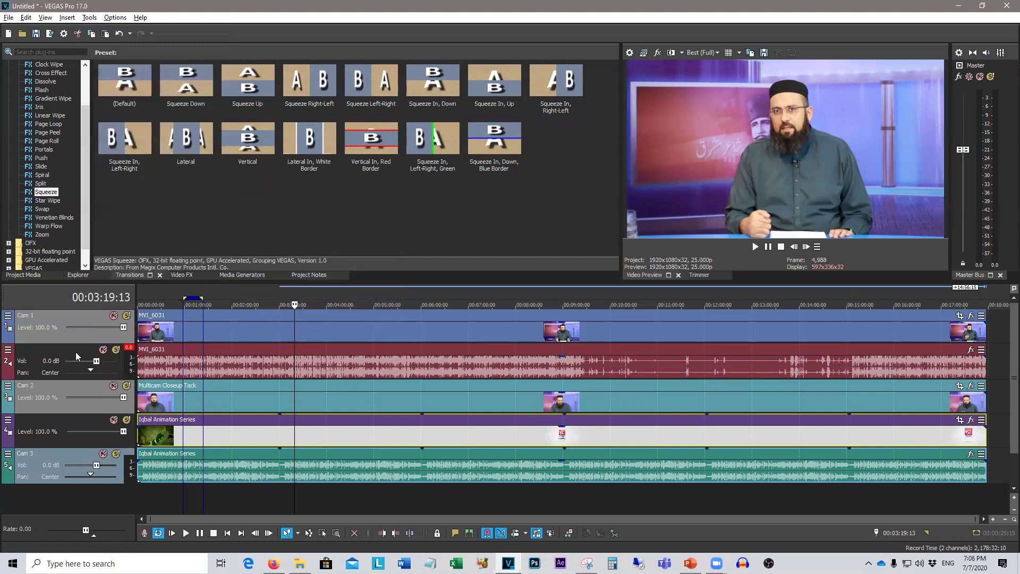
{"action": "left_click", "coordinate": [89, 19]}
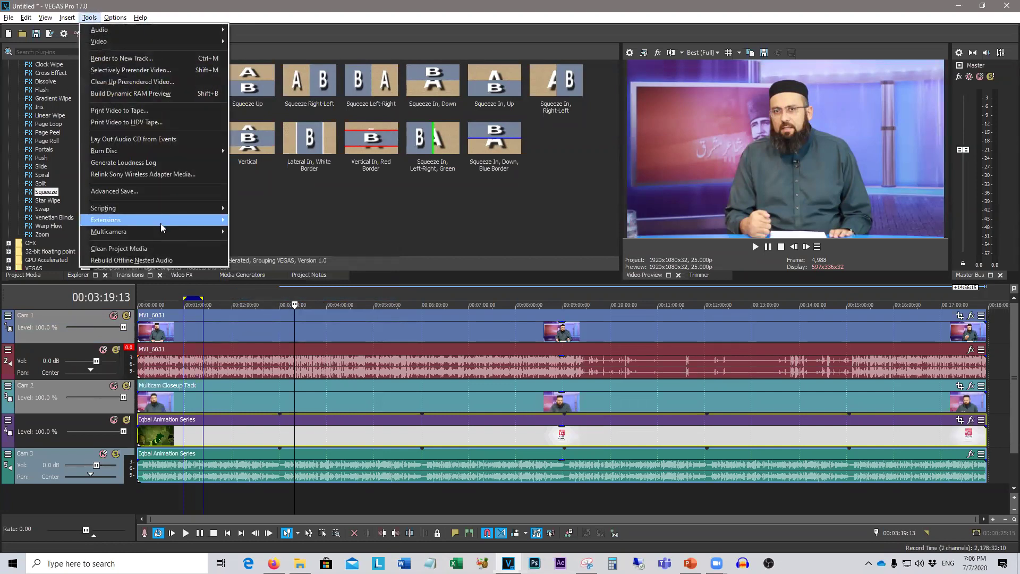
{"action": "mouse_move", "coordinate": [164, 229]}
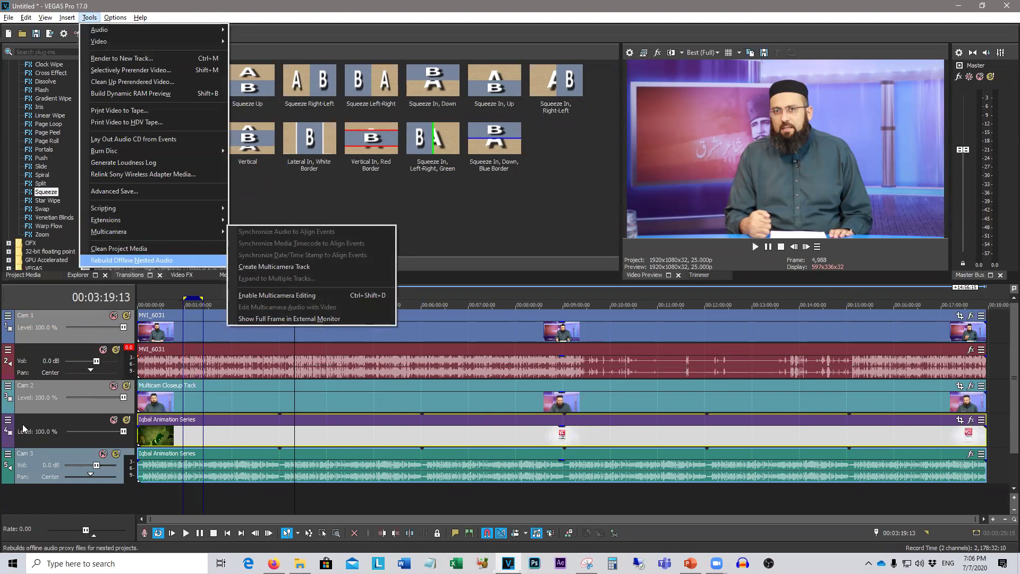
Step: Clear the name of the animation's audio track and name the animation's video track Cam 3 instead
{"action": "left_click", "coordinate": [49, 420]}
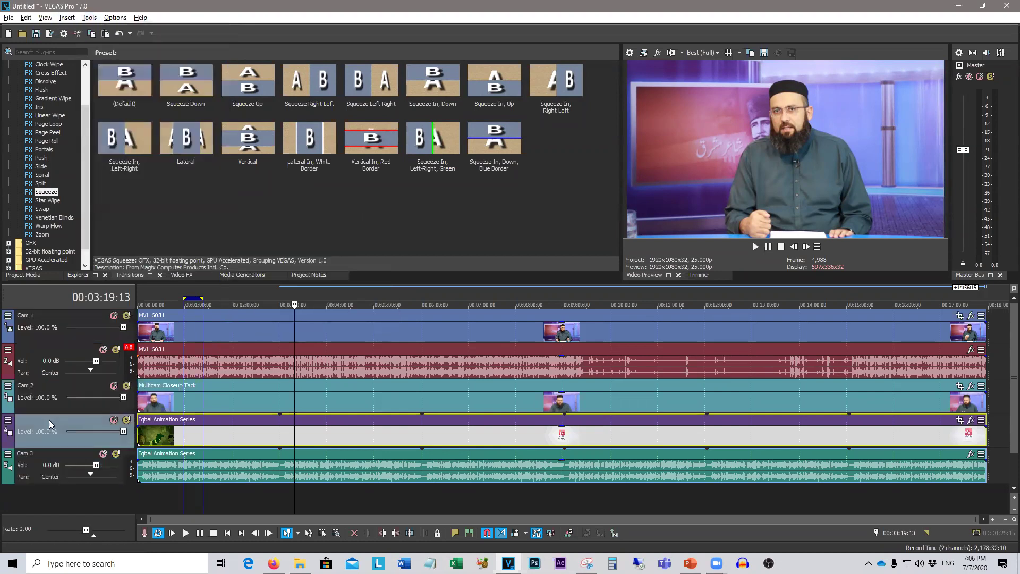
{"action": "right_click", "coordinate": [25, 453]}
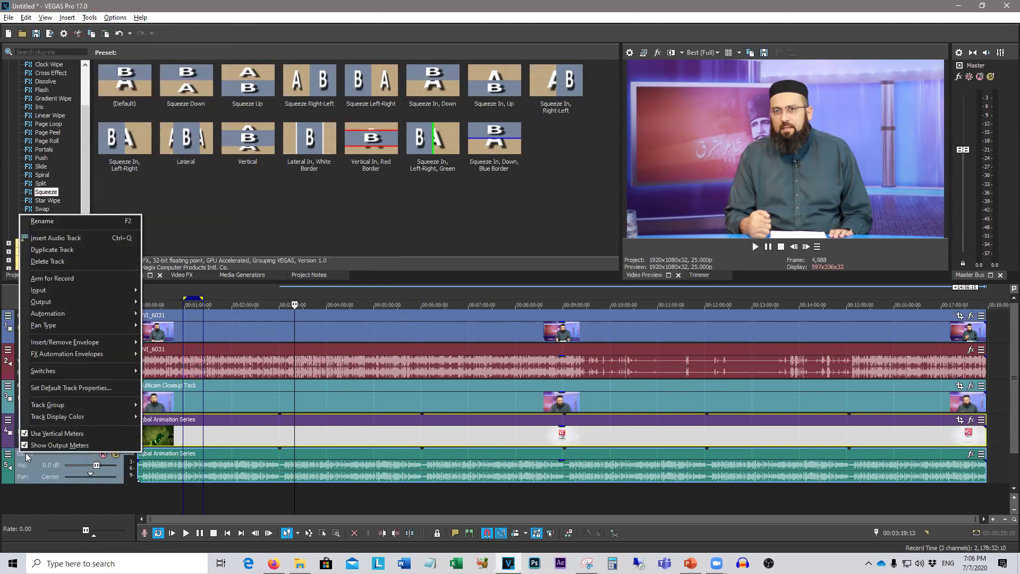
{"action": "left_click", "coordinate": [99, 222]}
{"action": "key", "text": "BackSpace"}
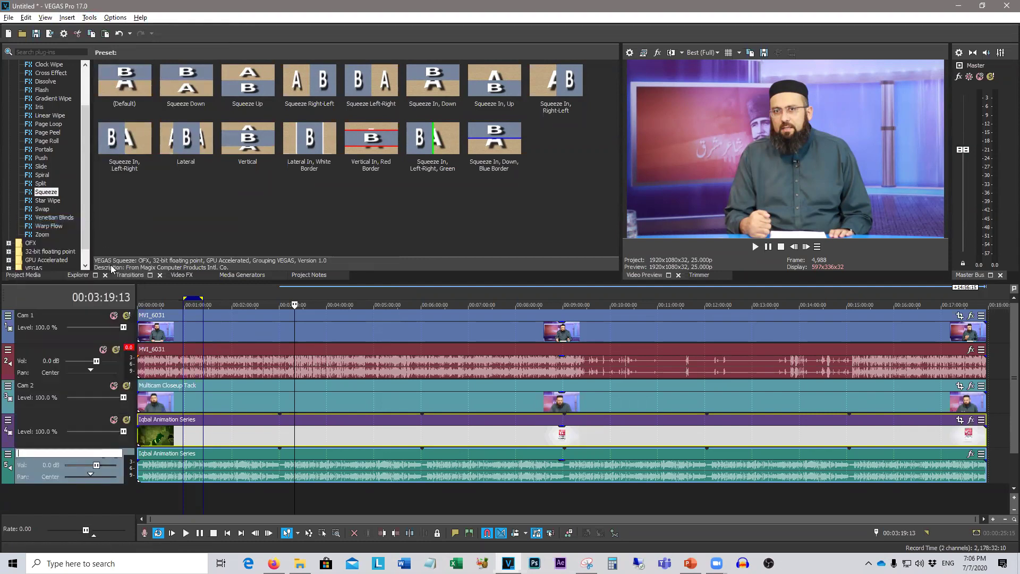
{"action": "right_click", "coordinate": [40, 415]}
{"action": "left_click", "coordinate": [90, 257]}
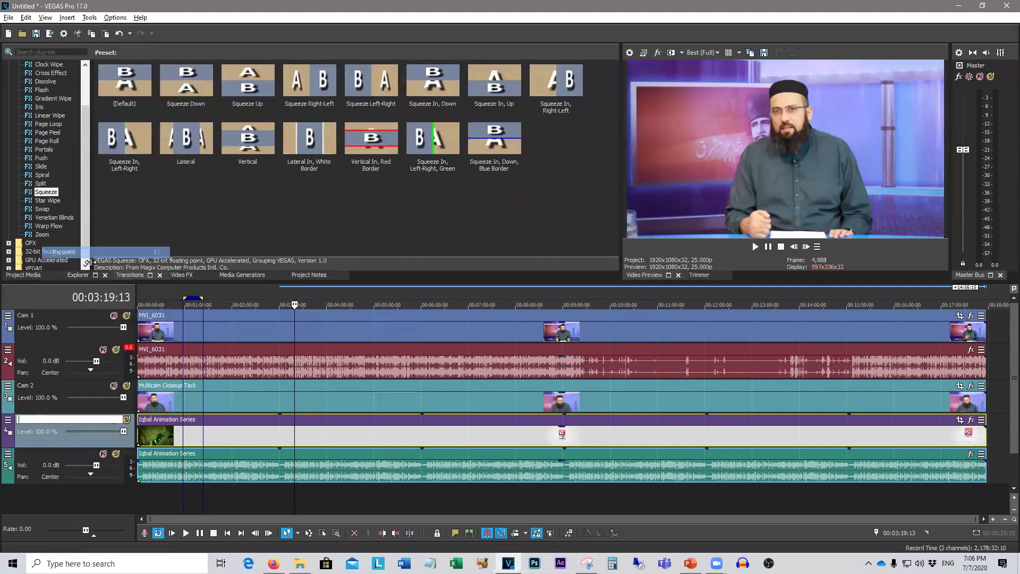
{"action": "type", "text": "Cam 3"}
{"action": "left_click", "coordinate": [262, 497]}
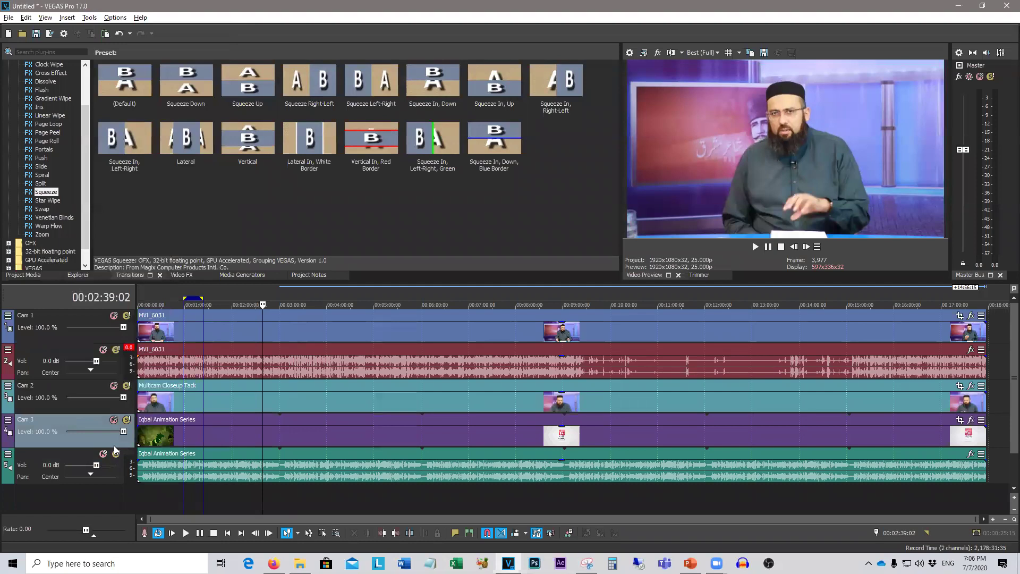
Step: Select the Cam 1, Cam 2 and Cam 3 video tracks together and enable multicamera editing
{"action": "left_click", "coordinate": [43, 386], "text": "ctrl"}
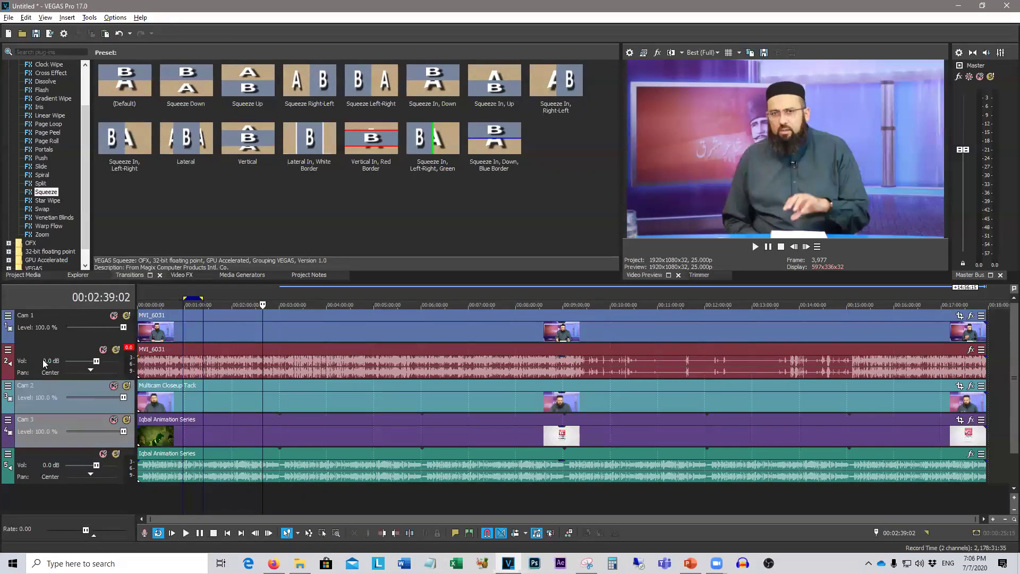
{"action": "left_click", "coordinate": [33, 316], "text": "ctrl"}
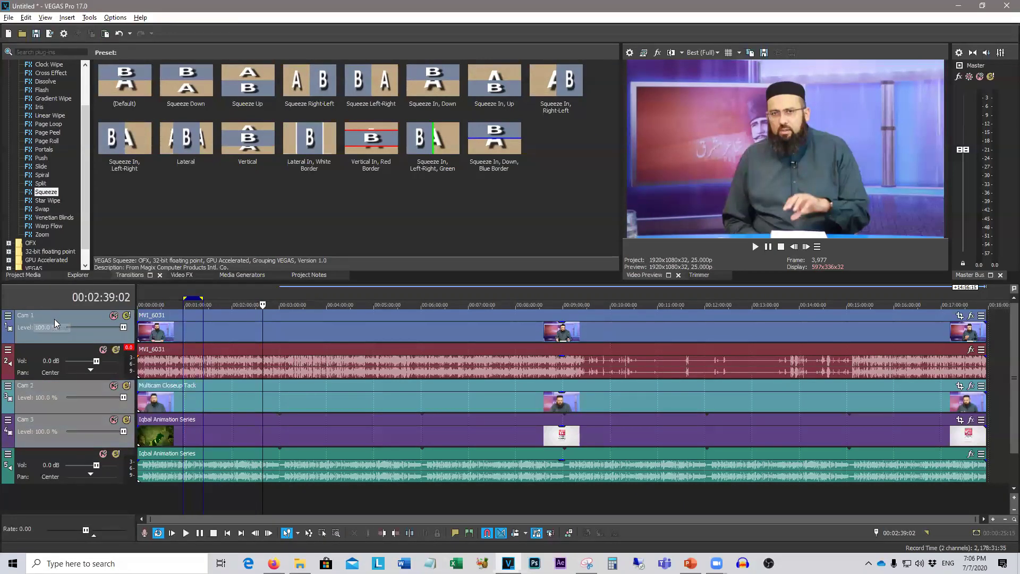
{"action": "left_click", "coordinate": [90, 17]}
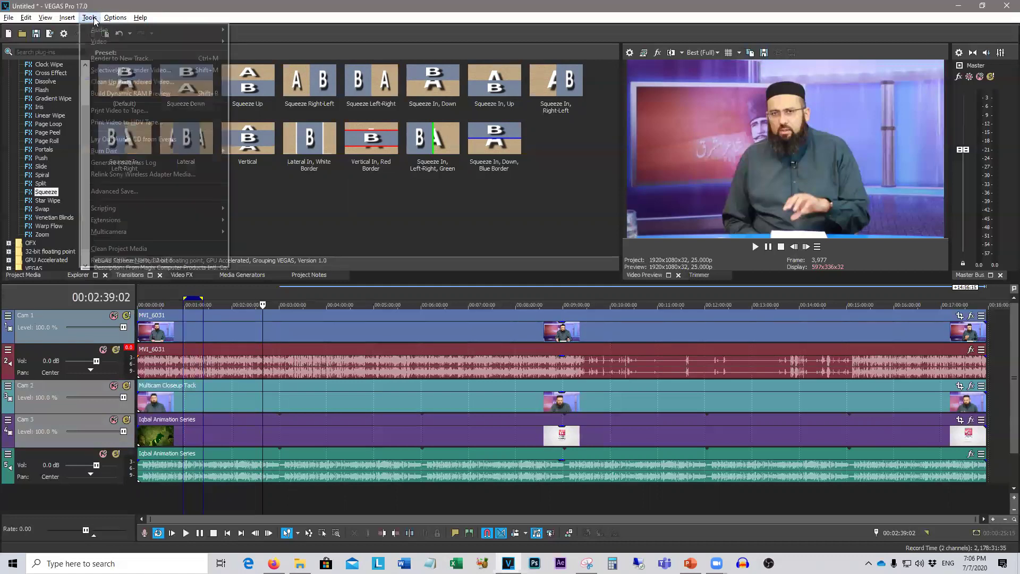
{"action": "mouse_move", "coordinate": [131, 231]}
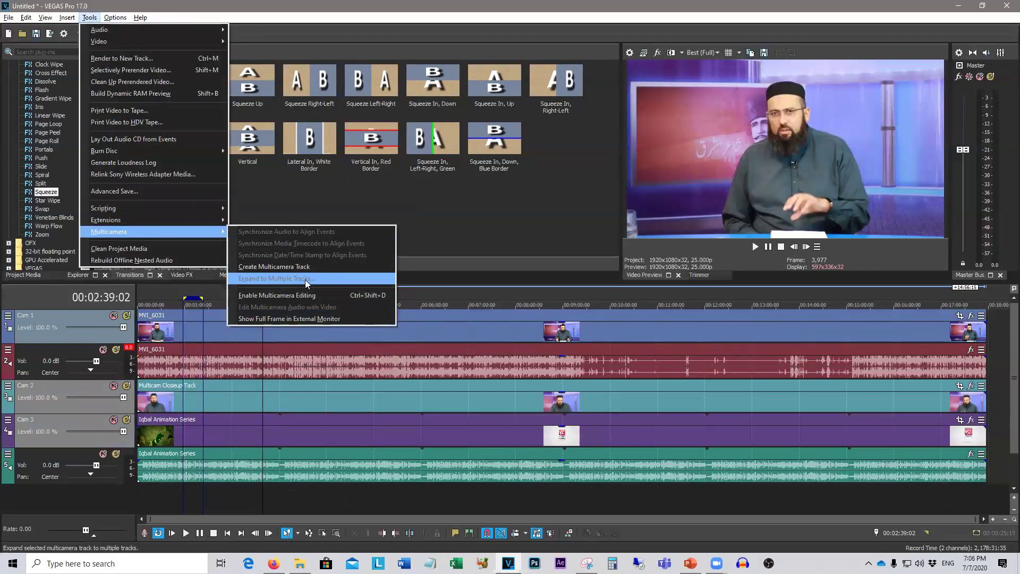
{"action": "left_click", "coordinate": [327, 297]}
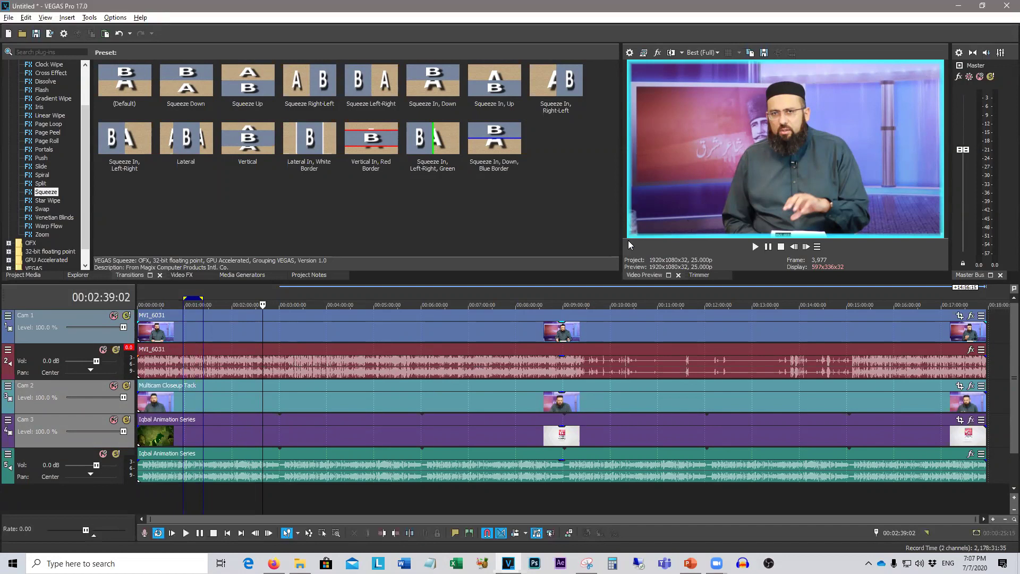
Step: Mute the three selected Cam video tracks
{"action": "left_click", "coordinate": [113, 316]}
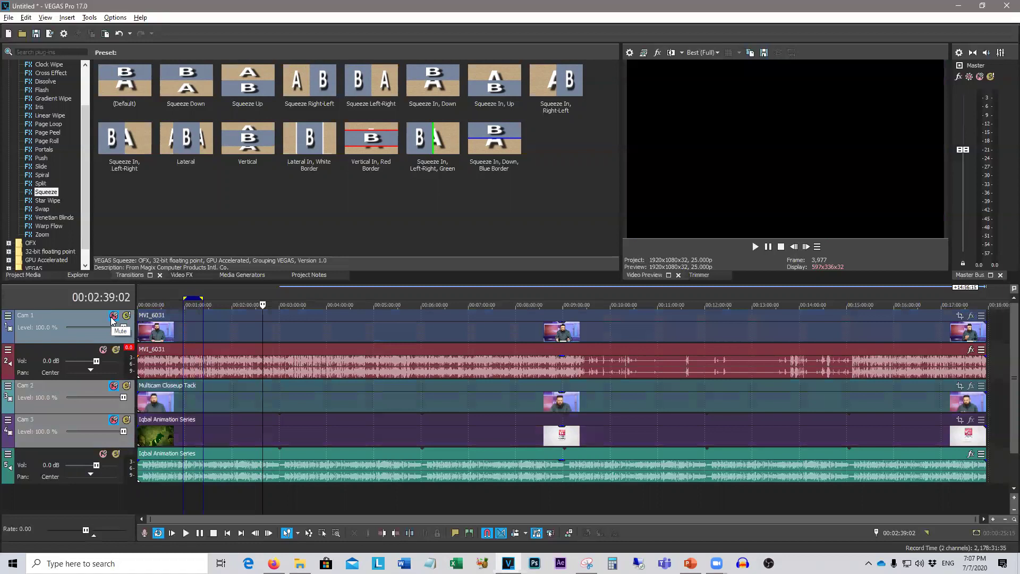
Step: Unmute the three selected Cam video tracks, return to the project start and combine them into a single multicamera track
{"action": "left_click", "coordinate": [112, 316]}
{"action": "left_click_drag", "start_coordinate": [262, 305], "coordinate": [138, 305]}
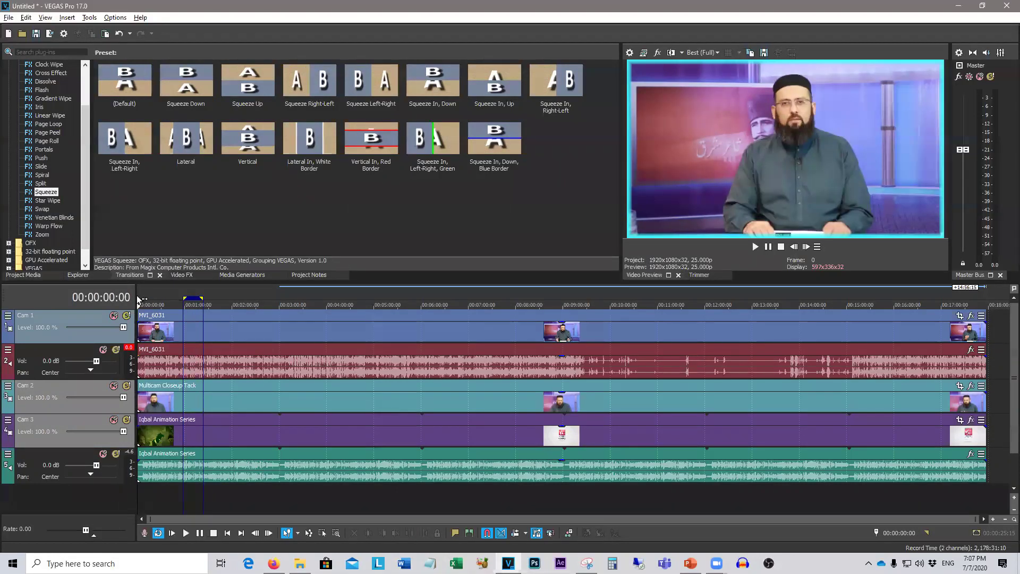
{"action": "left_click", "coordinate": [93, 19]}
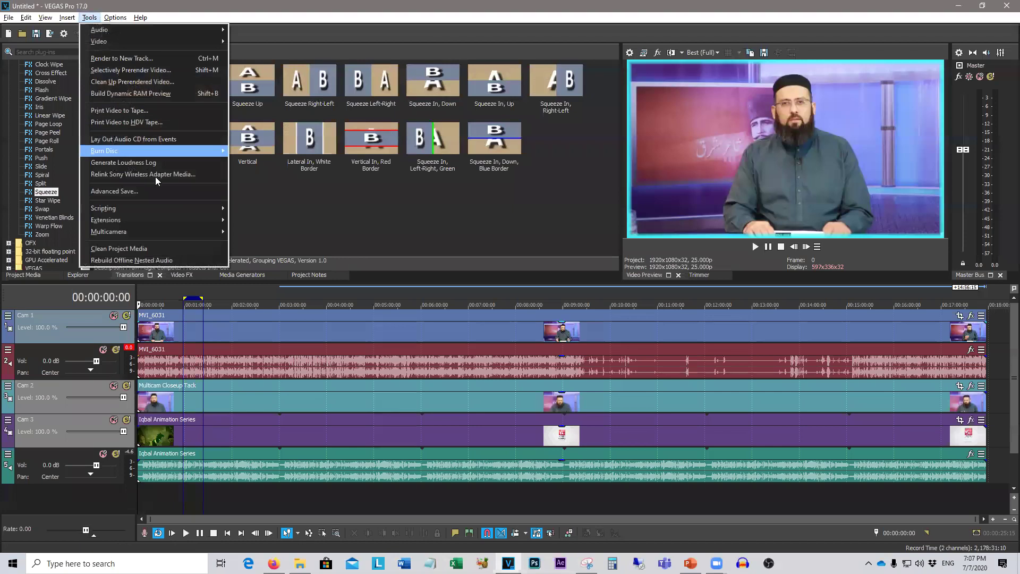
{"action": "mouse_move", "coordinate": [174, 230]}
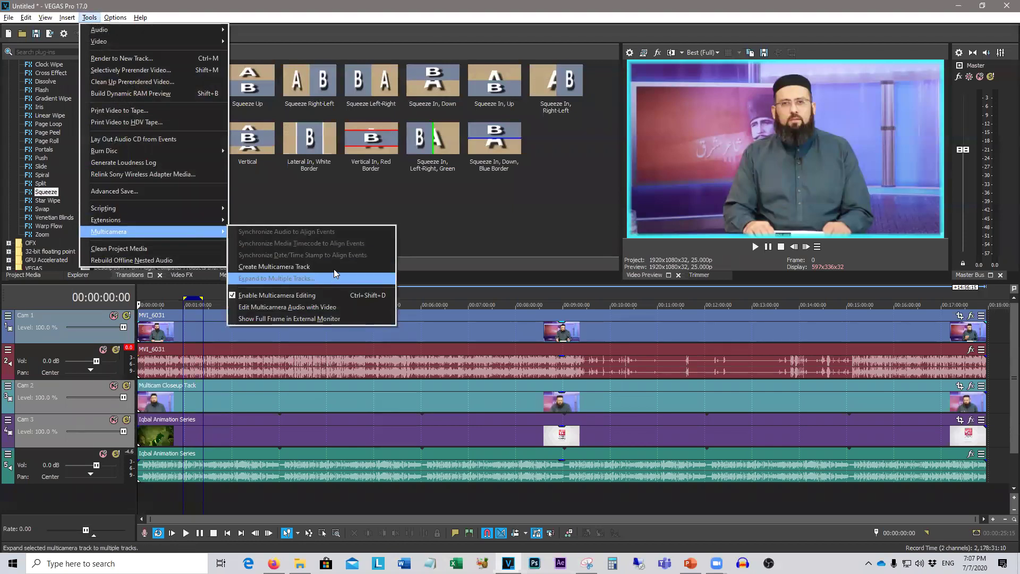
{"action": "left_click", "coordinate": [335, 266]}
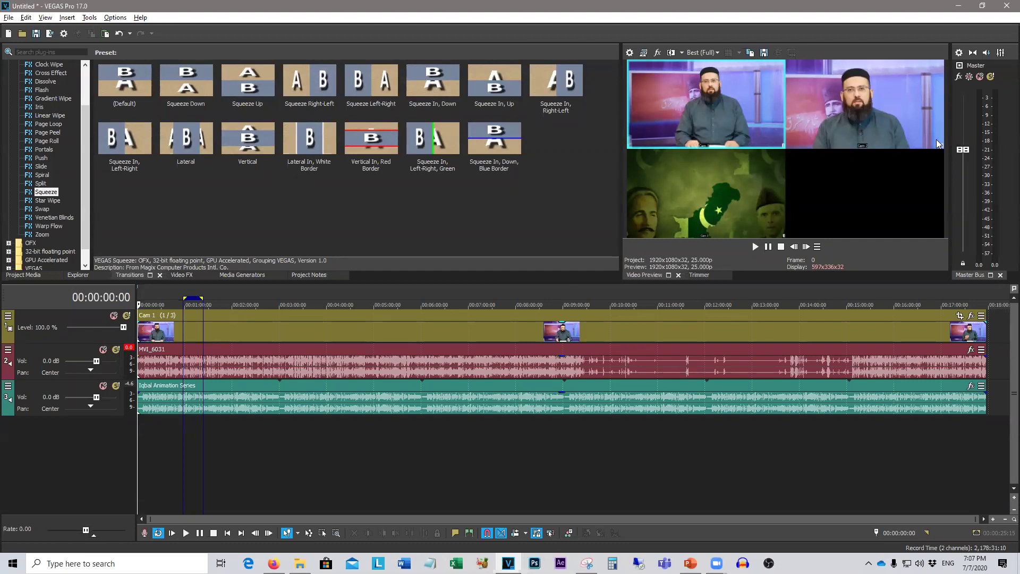
Step: Mute the master audio bus and play the opening seconds to check the three camera views
{"action": "left_click", "coordinate": [980, 77]}
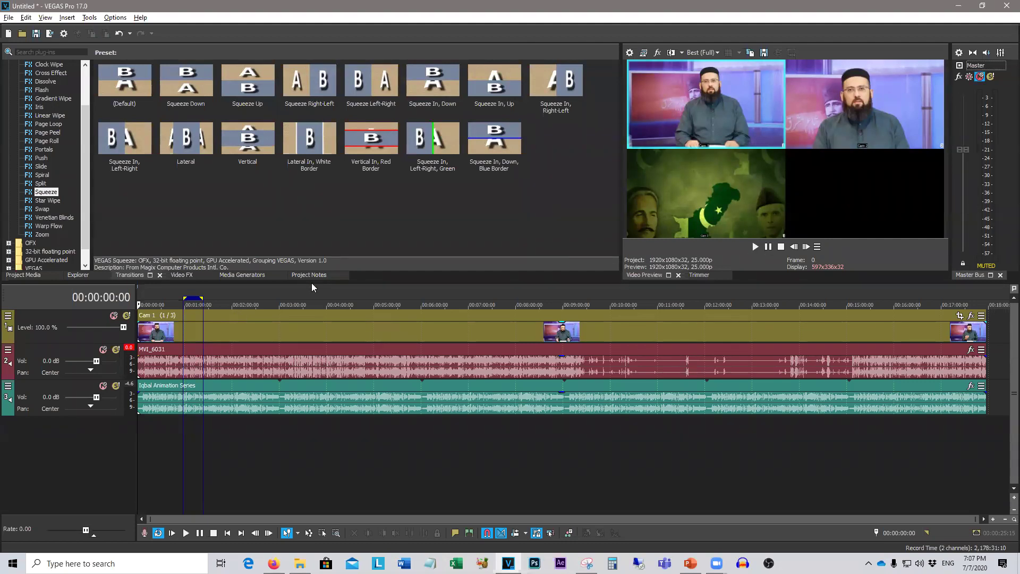
{"action": "left_click", "coordinate": [754, 250]}
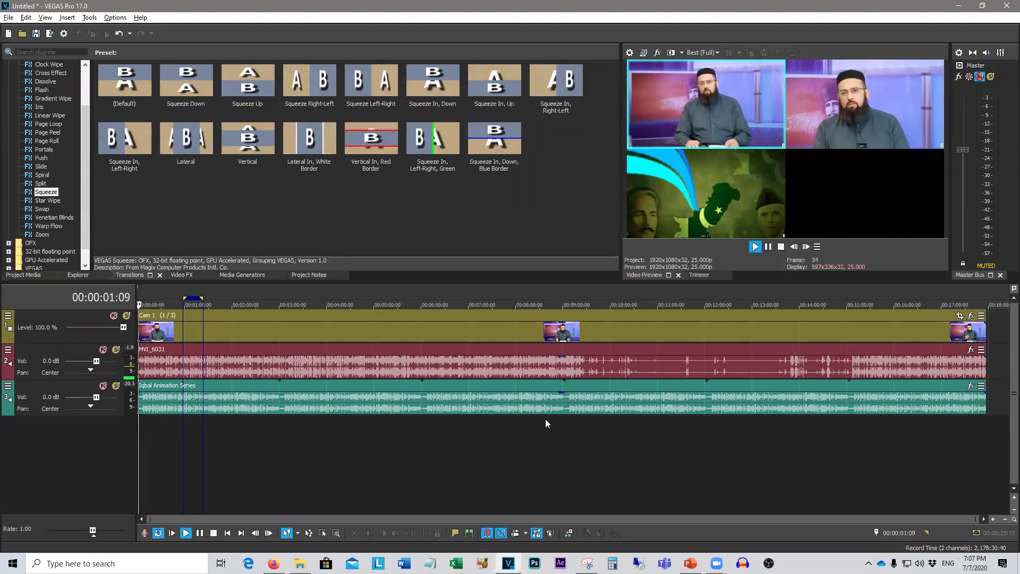
{"action": "left_click", "coordinate": [781, 247]}
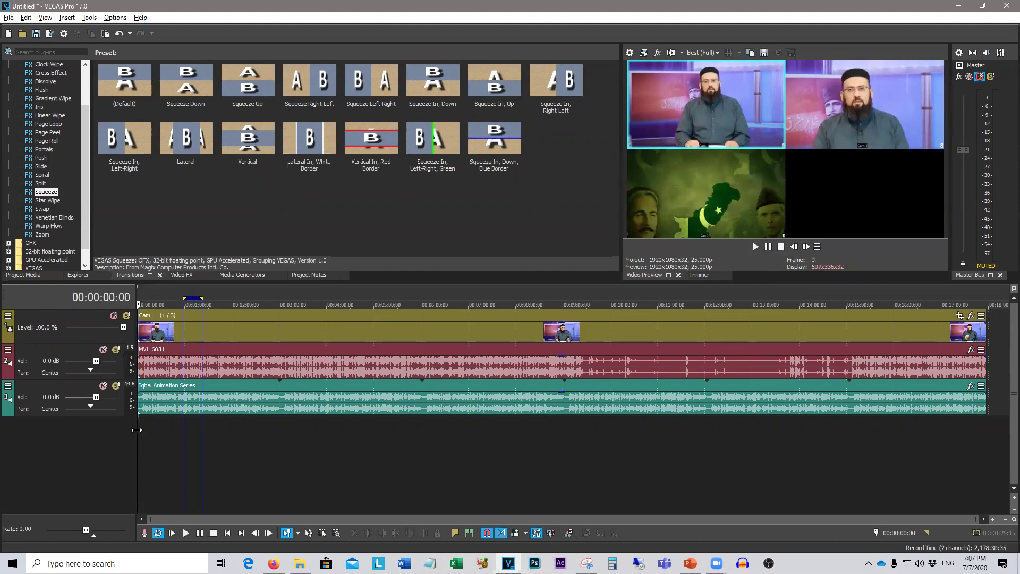
{"action": "key", "text": "space"}
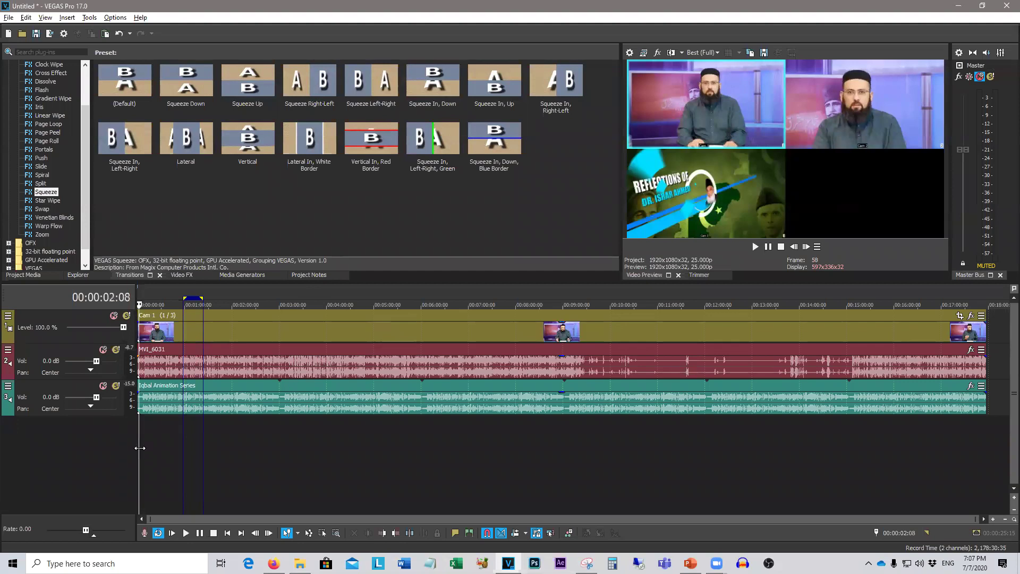
{"action": "key", "text": "space"}
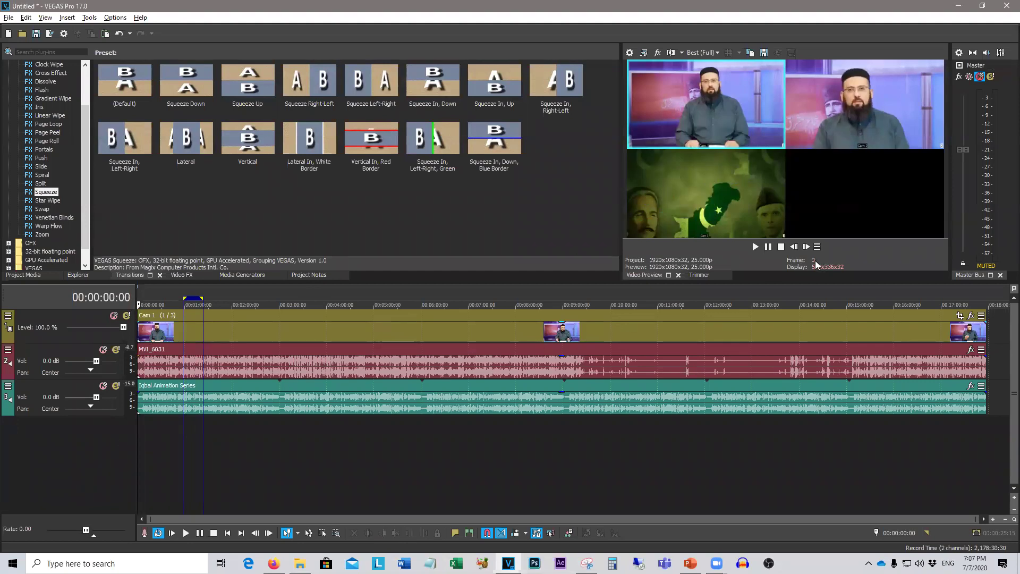
Step: Switch the multicamera track to Cam 3 and try playing it from several timeline positions, finishing back at the start
{"action": "left_click", "coordinate": [717, 203]}
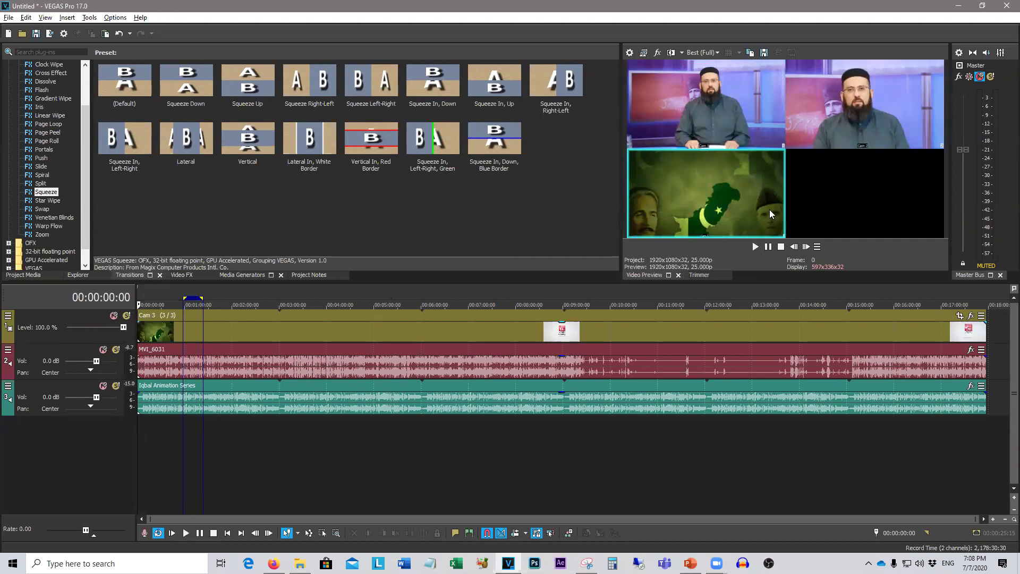
{"action": "left_click", "coordinate": [756, 246]}
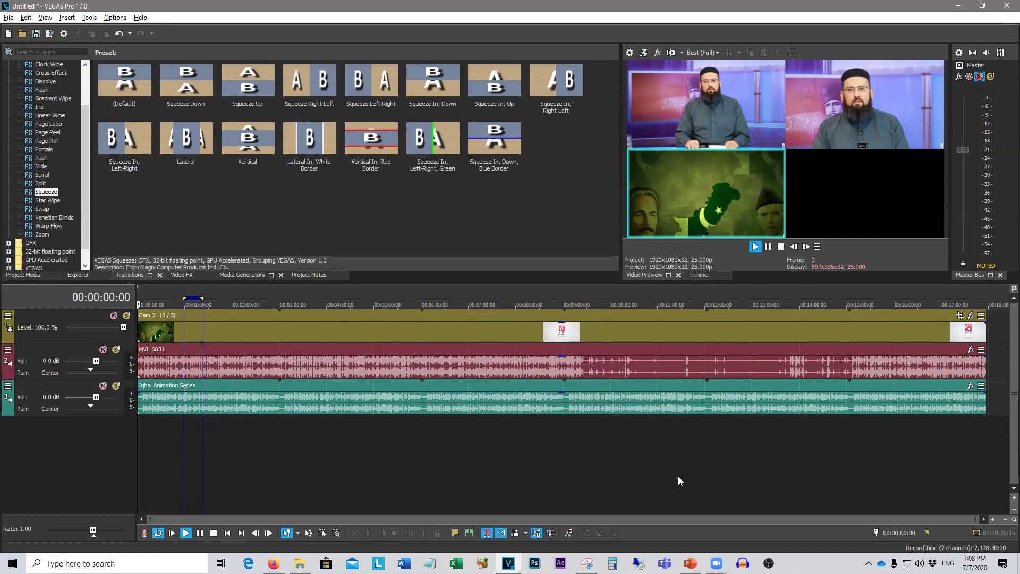
{"action": "left_click", "coordinate": [404, 453]}
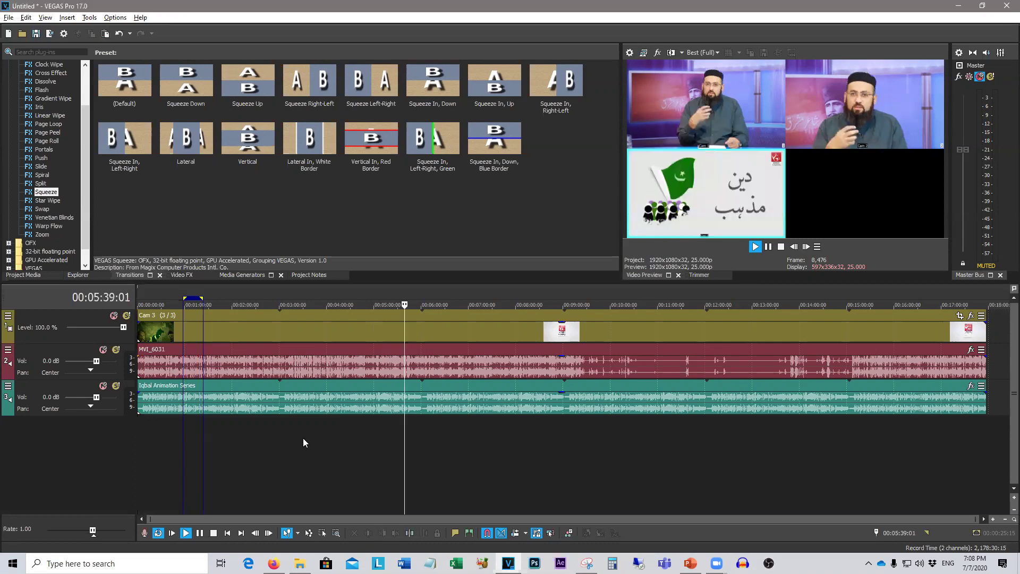
{"action": "left_click", "coordinate": [149, 453]}
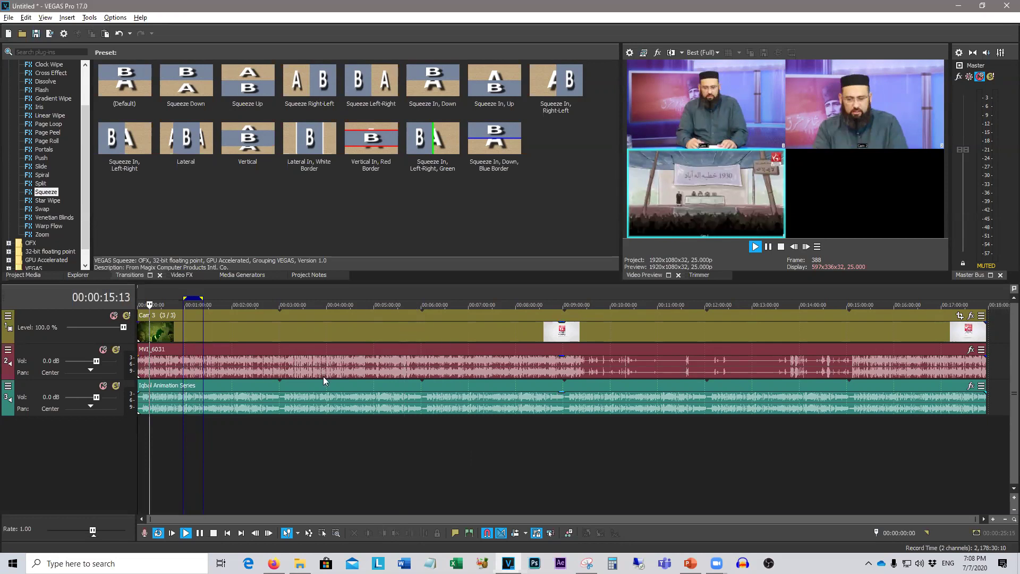
{"action": "key", "text": "ctrl+Home"}
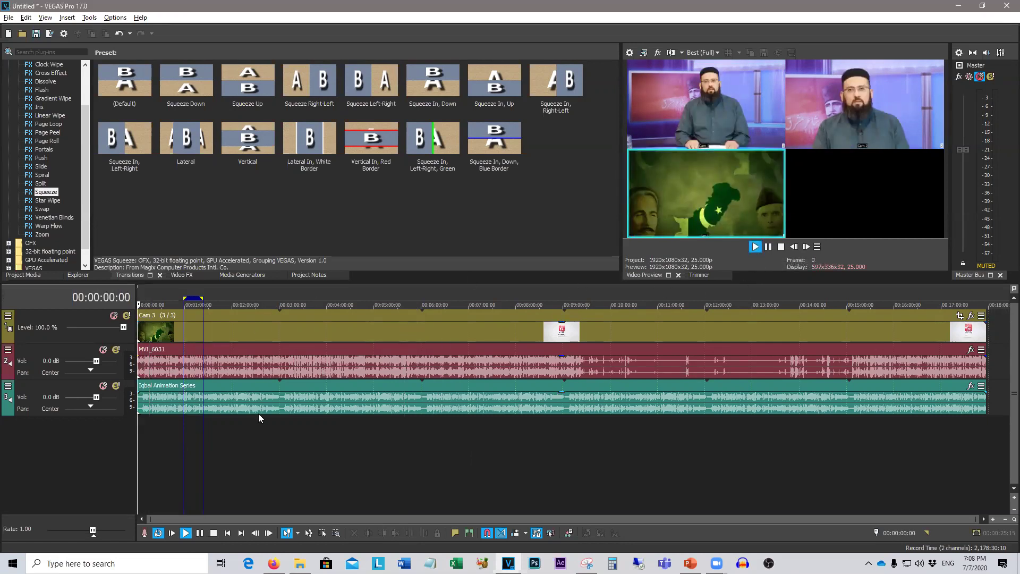
Step: Undo the accidental move of the animation audio event and extend the loop region over the whole project
{"action": "left_click_drag", "start_coordinate": [259, 414], "coordinate": [263, 428]}
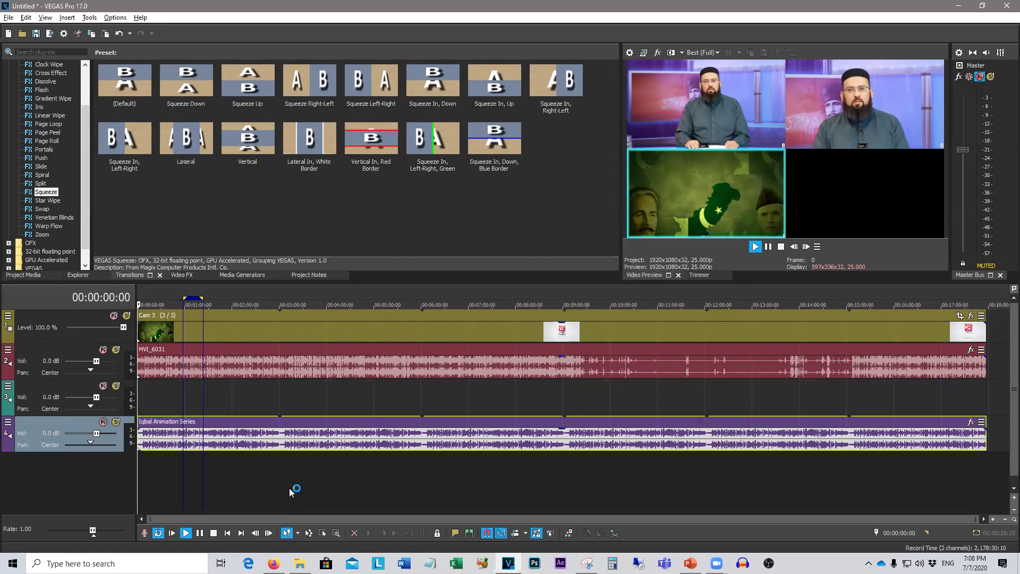
{"action": "key", "text": "ctrl+z"}
{"action": "key", "text": "ctrl+a"}
{"action": "left_click", "coordinate": [303, 482]}
{"action": "left_click", "coordinate": [139, 447]}
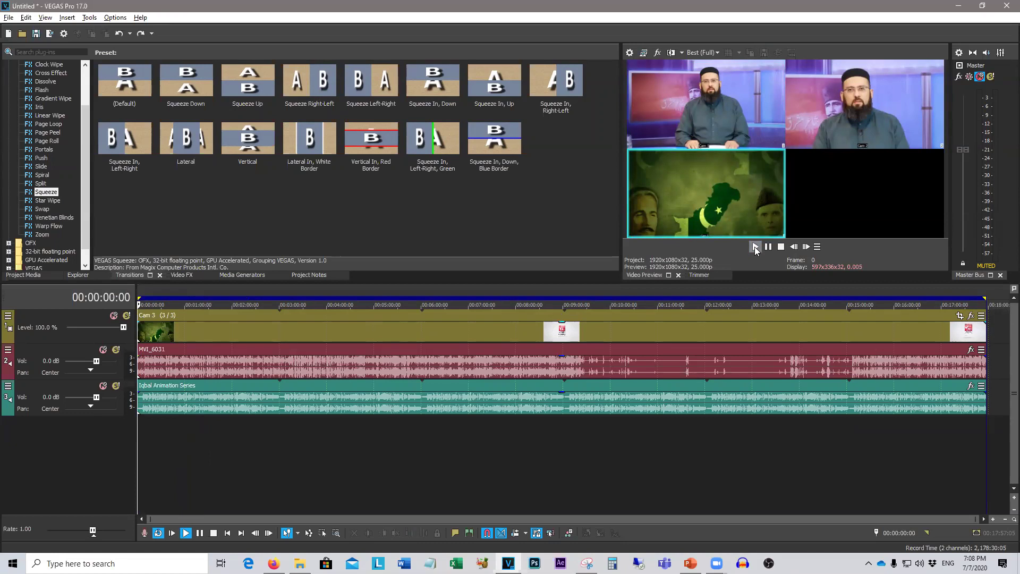
Step: Set the multicamera track to Cam 1 at the start, and during playback cut to Cam 3, Cam 2 and back to Cam 1
{"action": "left_click", "coordinate": [751, 140]}
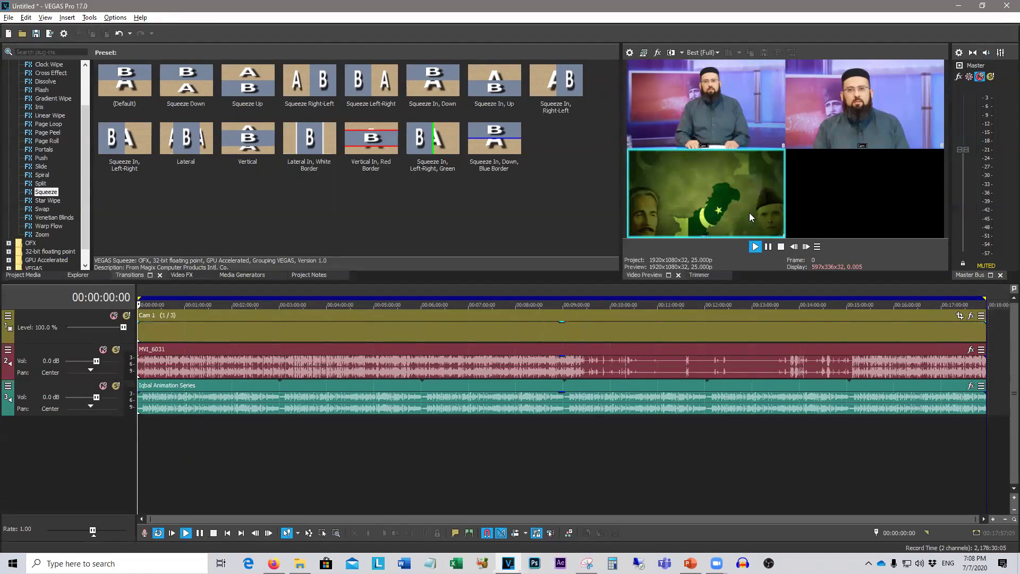
{"action": "left_click", "coordinate": [768, 247]}
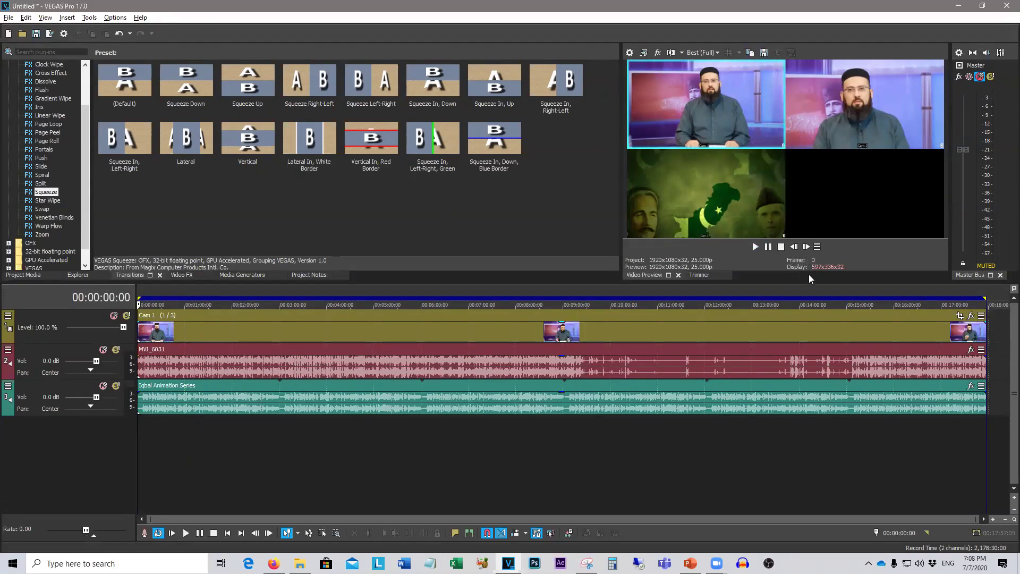
{"action": "left_click", "coordinate": [756, 248]}
{"action": "left_click", "coordinate": [698, 183]}
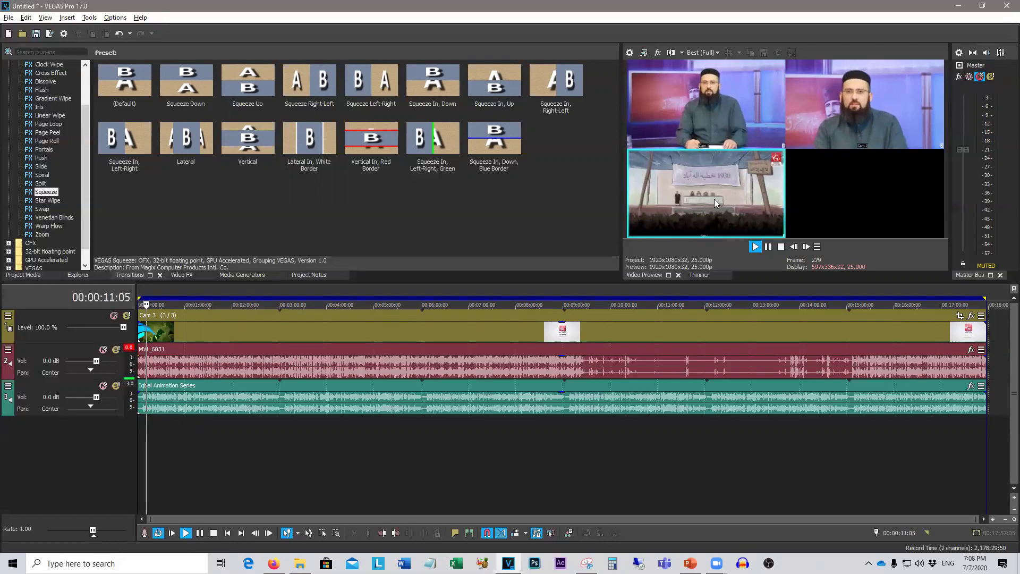
{"action": "left_click", "coordinate": [834, 116]}
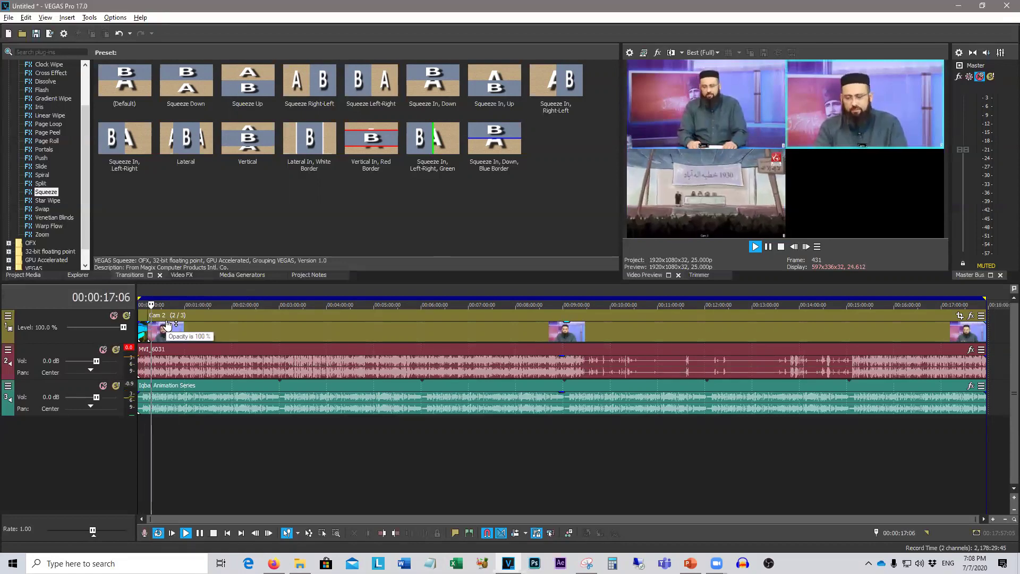
{"action": "left_click", "coordinate": [694, 114]}
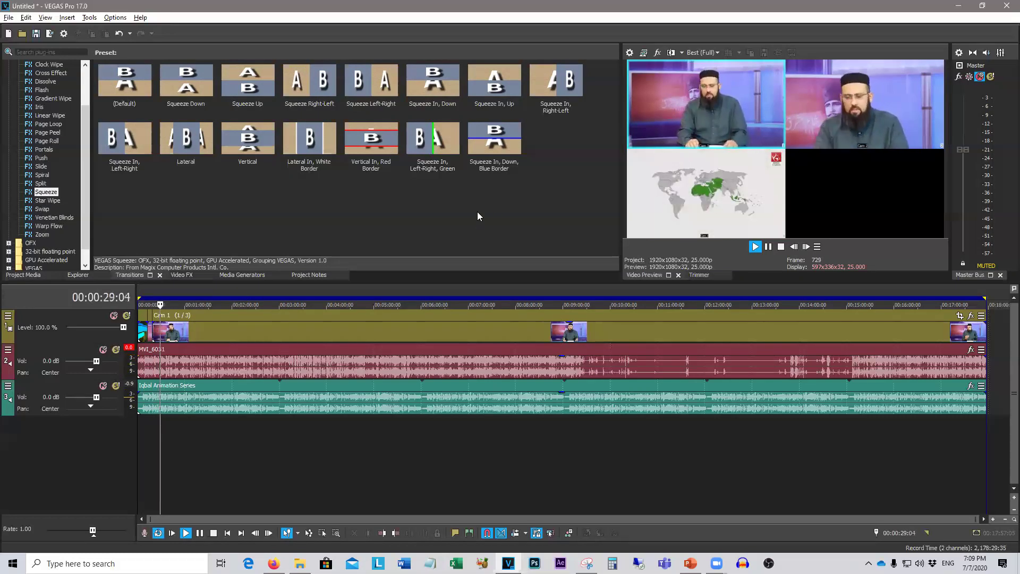
Step: Continue cutting live through Cam 3, Cam 2, Cam 3, Cam 1, Cam 2 and Cam 3, and stop playback just past the one-minute mark
{"action": "key", "text": "3"}
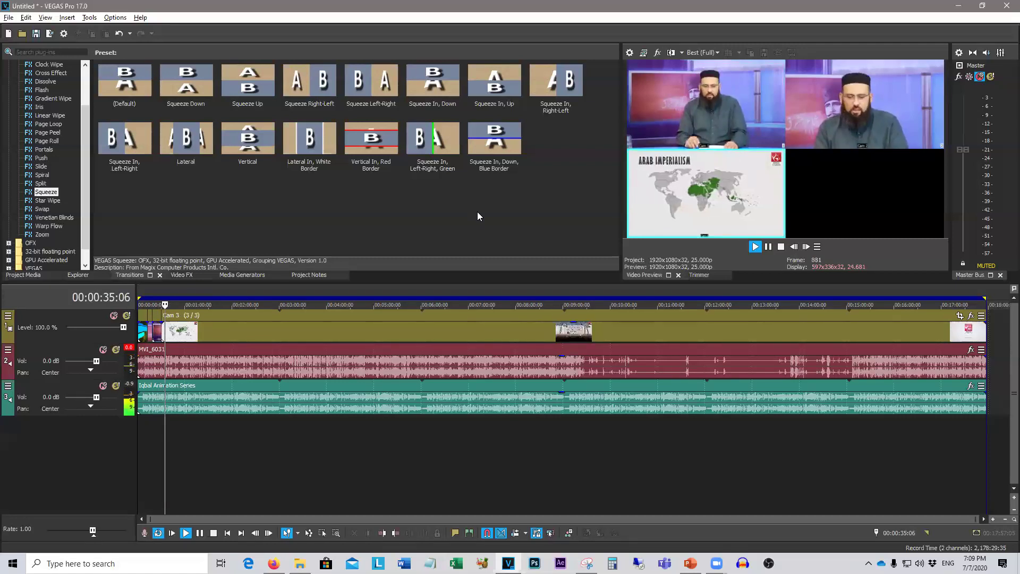
{"action": "key", "text": "2"}
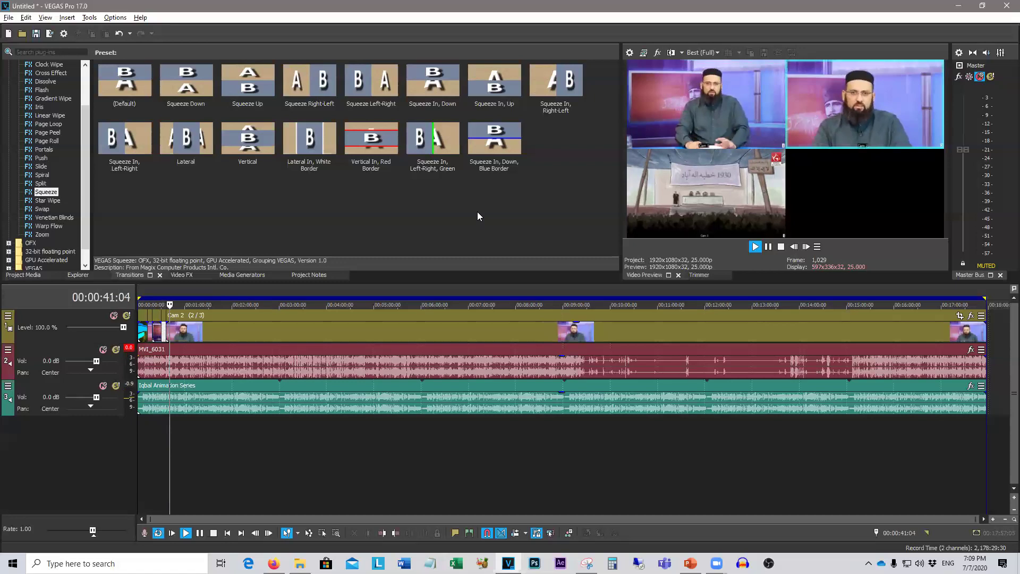
{"action": "key", "text": "3"}
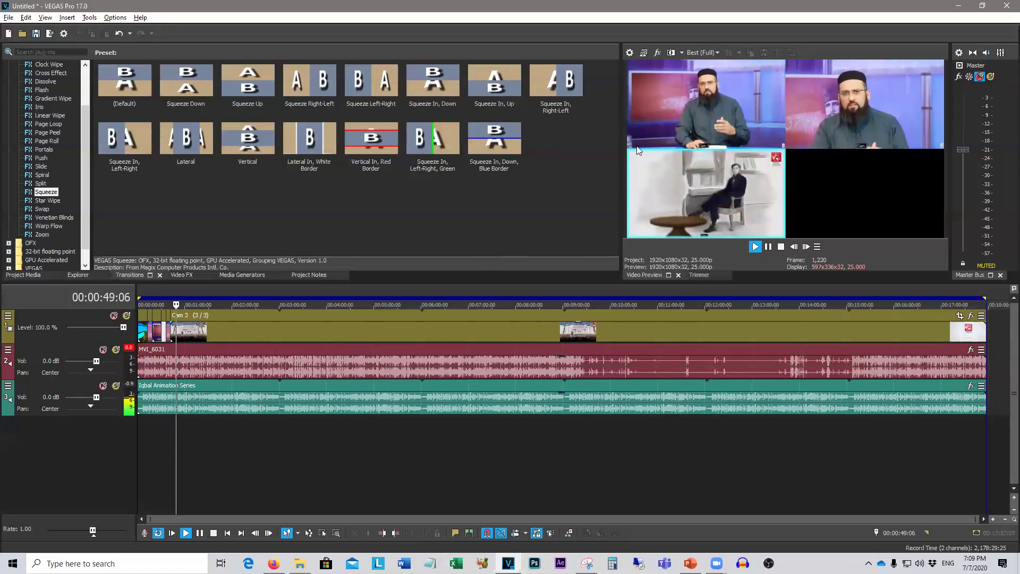
{"action": "key", "text": "1"}
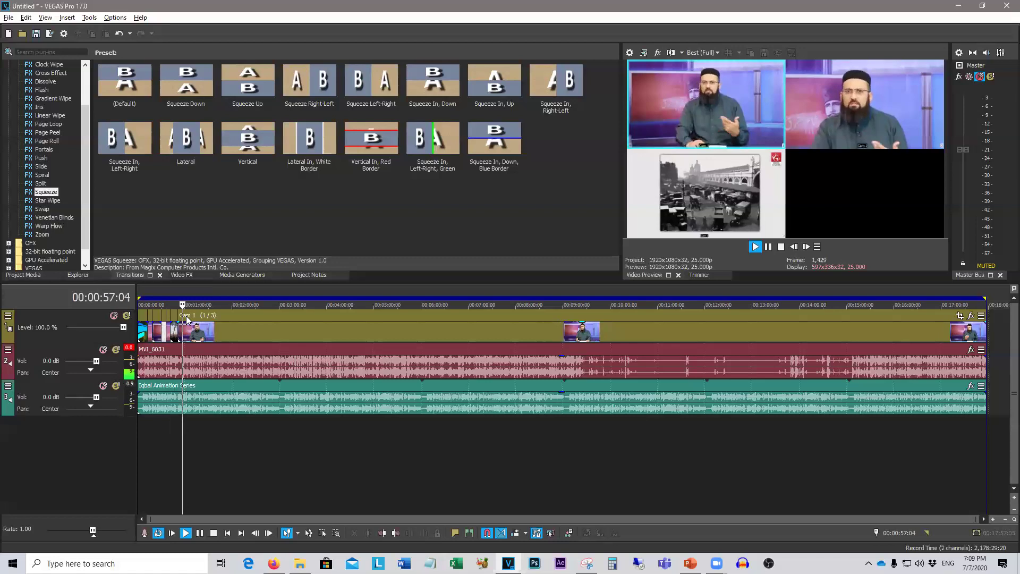
{"action": "key", "text": "2"}
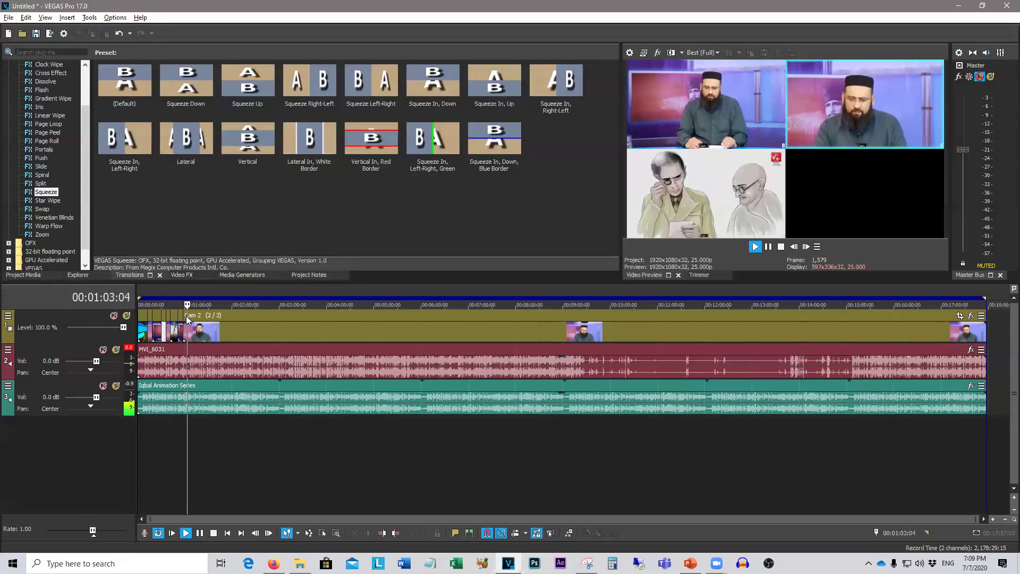
{"action": "key", "text": "3"}
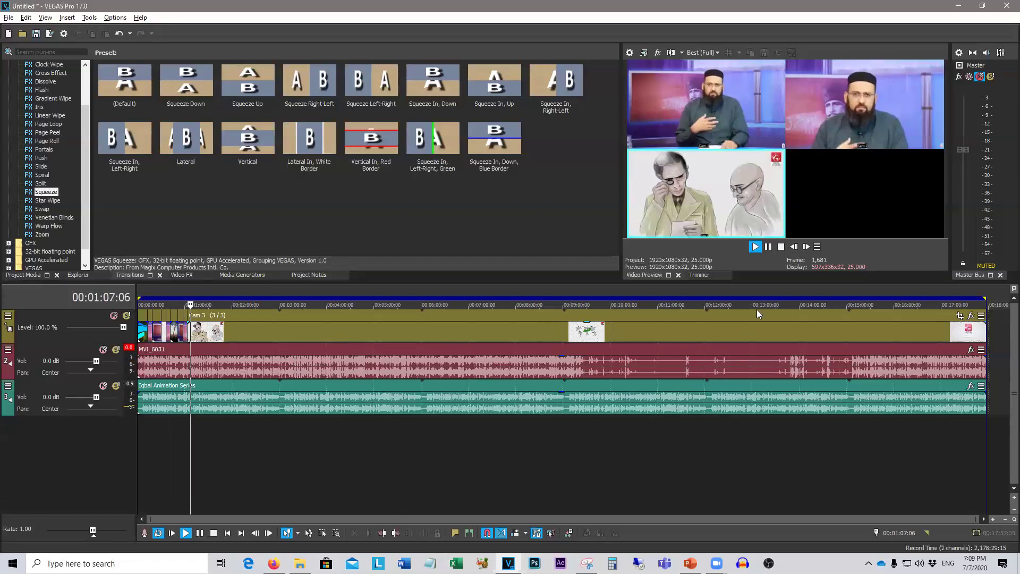
{"action": "left_click", "coordinate": [781, 247]}
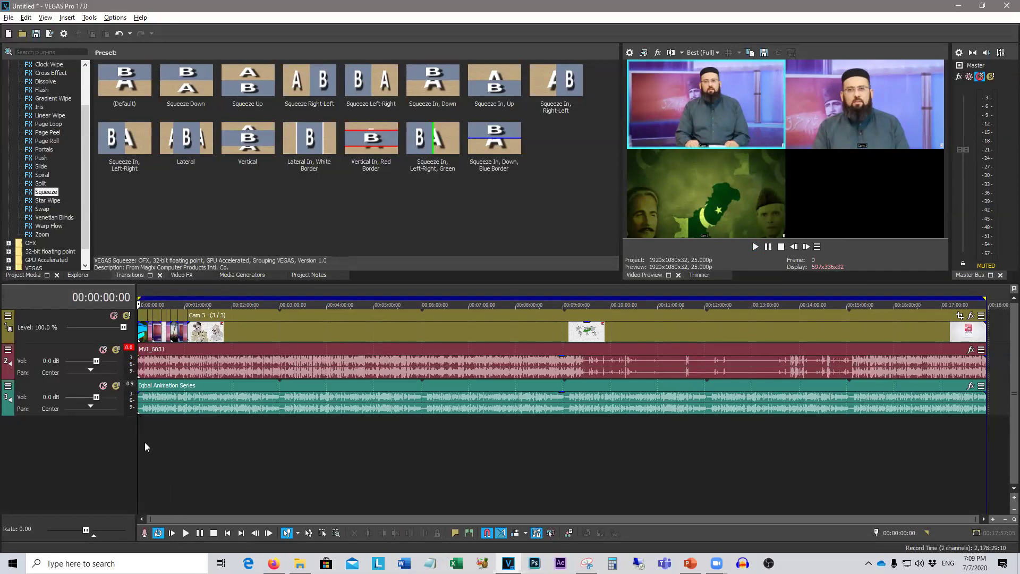
Step: Review the recorded camera cuts by playing from the start and scrubbing through the first 40 seconds
{"action": "key", "text": "space"}
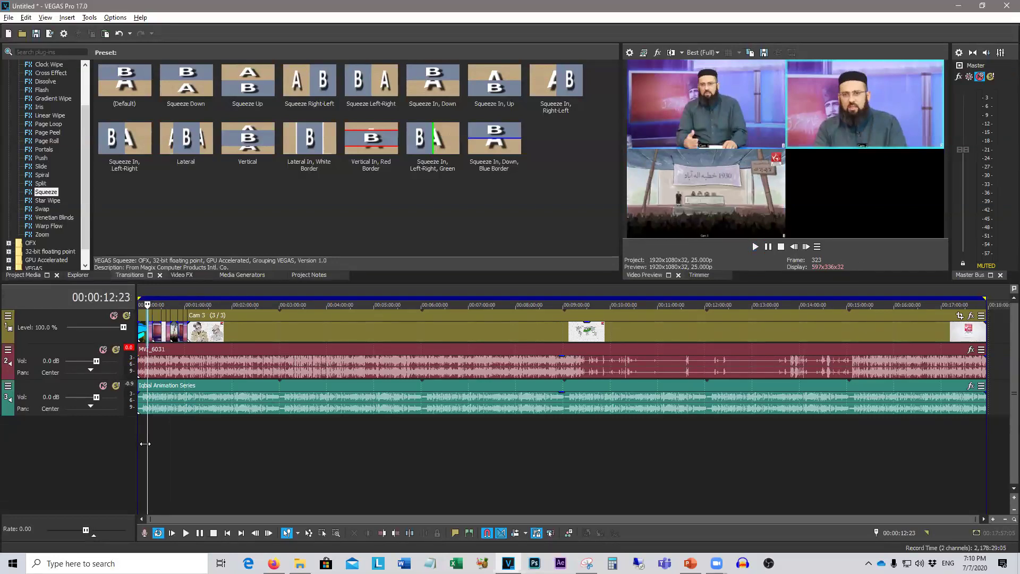
{"action": "left_click_drag", "start_coordinate": [148, 443], "coordinate": [153, 447]}
{"action": "scroll", "coordinate": [159, 447], "scroll_direction": "up", "scroll_amount": 5}
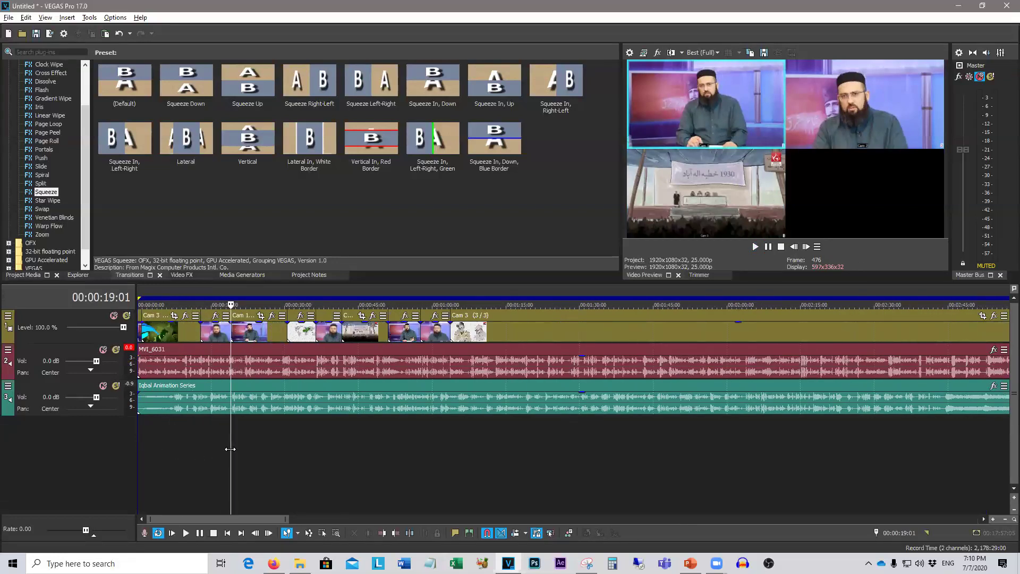
{"action": "scroll", "coordinate": [226, 450], "scroll_direction": "up", "scroll_amount": 4}
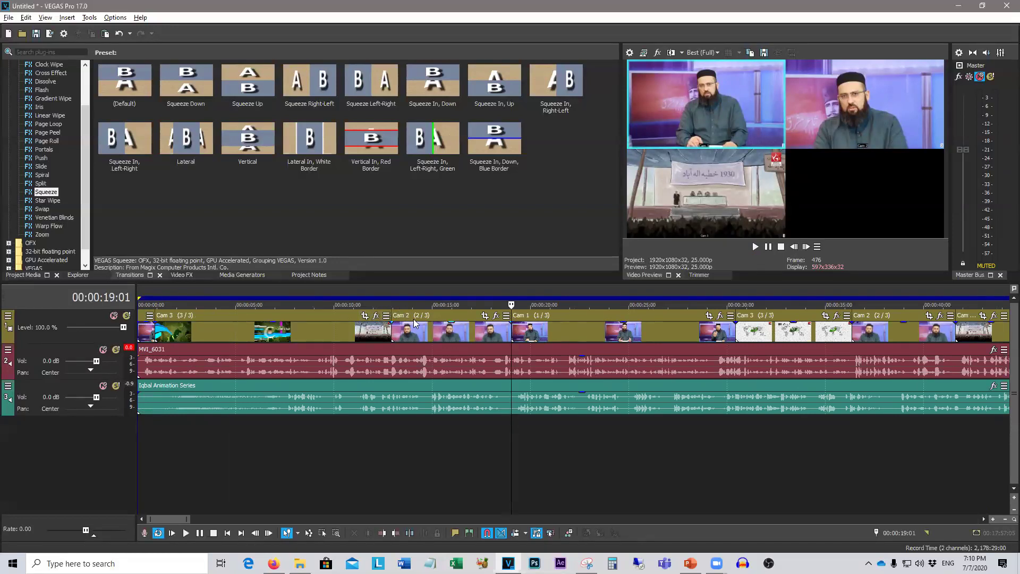
{"action": "left_click_drag", "start_coordinate": [512, 429], "coordinate": [892, 444]}
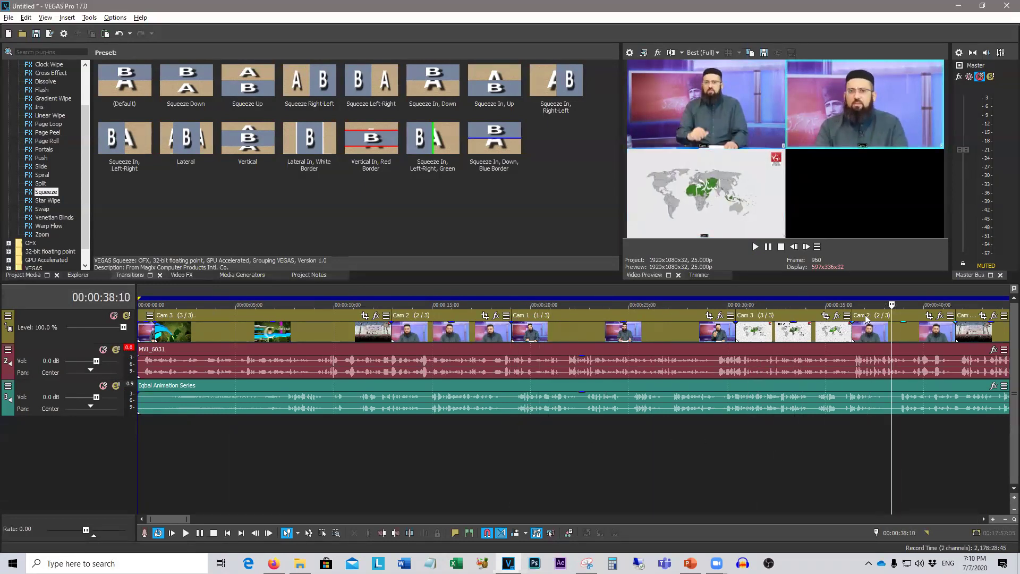
{"action": "scroll", "coordinate": [611, 490], "scroll_direction": "down", "scroll_amount": 10}
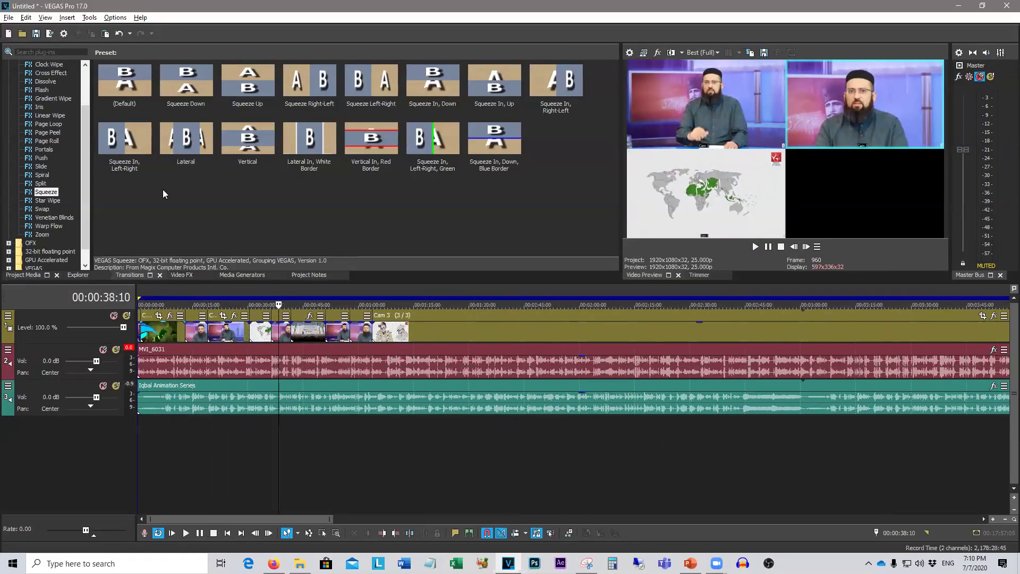
Step: Expand the edited multicamera track to multiple tracks without keeping the unused takes as muted events
{"action": "left_click", "coordinate": [43, 341]}
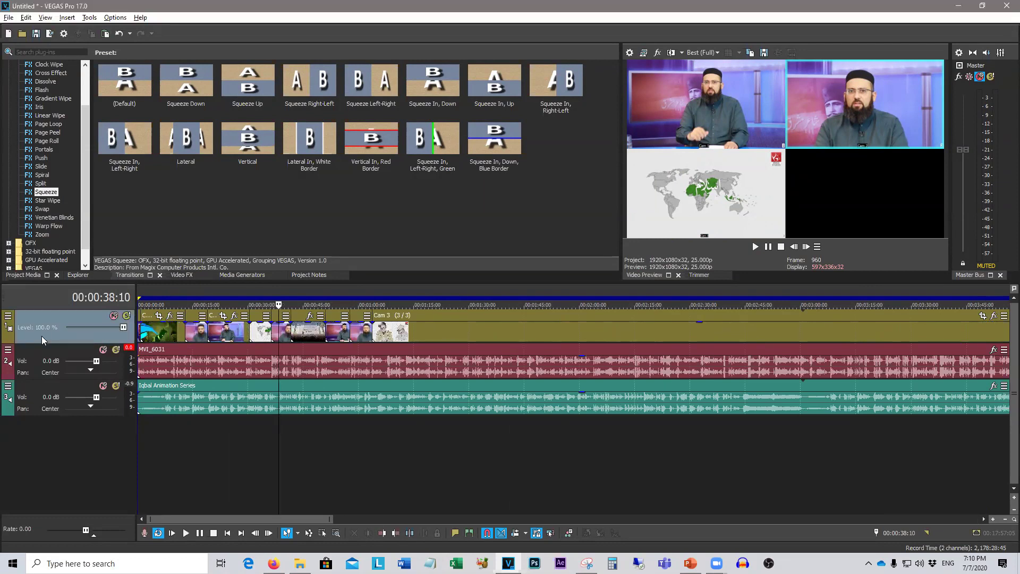
{"action": "left_click", "coordinate": [90, 17]}
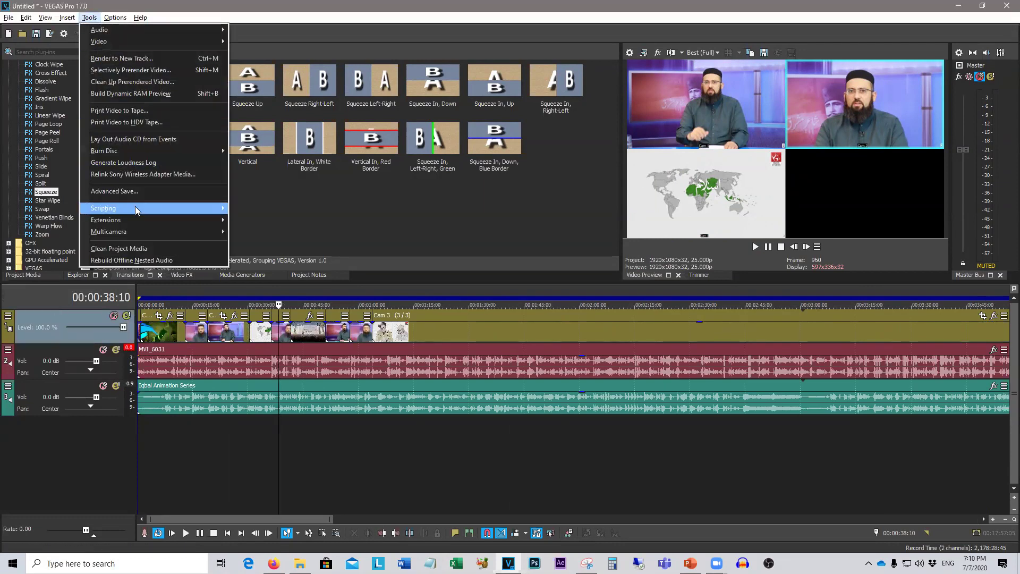
{"action": "mouse_move", "coordinate": [148, 234]}
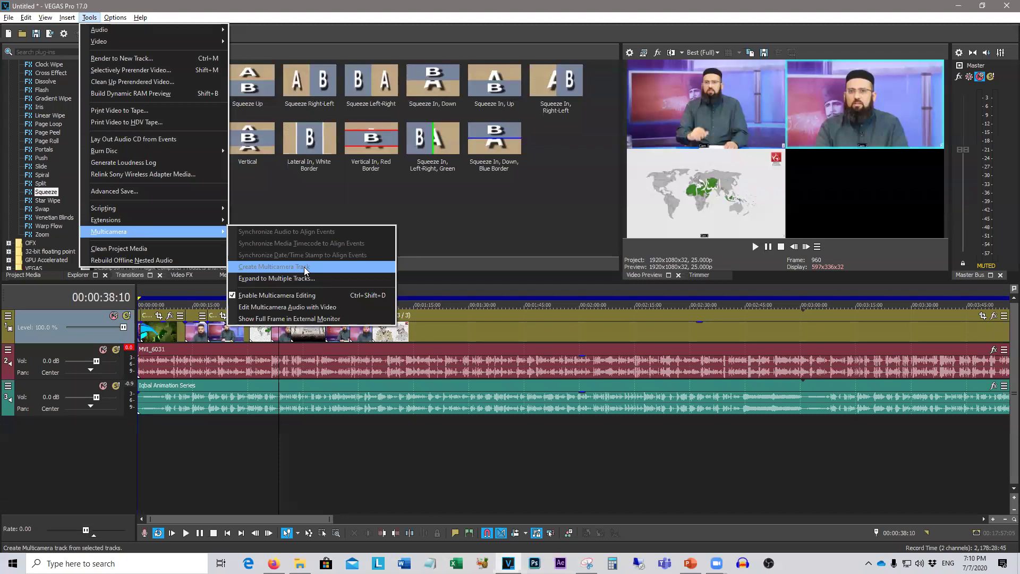
{"action": "left_click", "coordinate": [330, 280]}
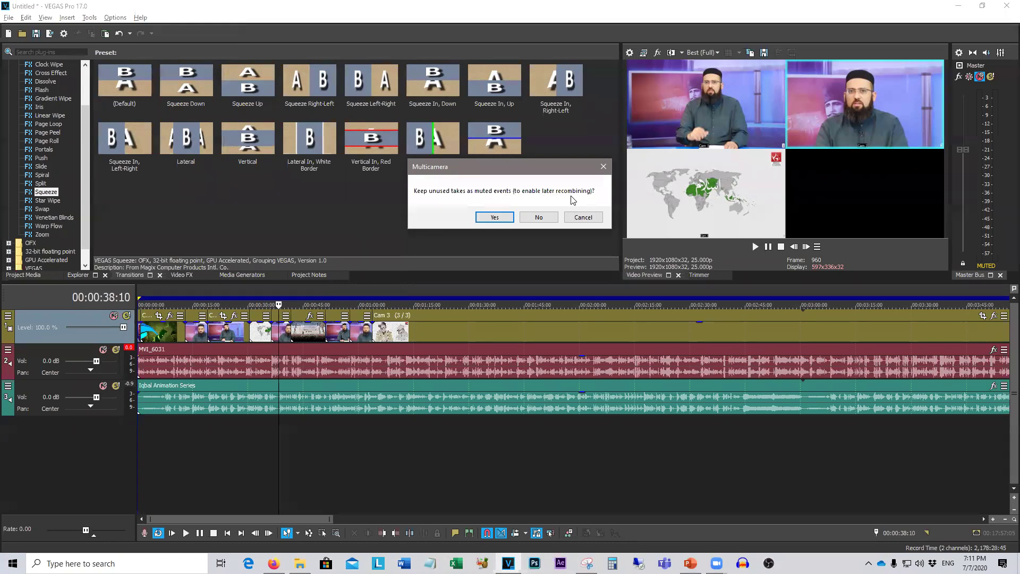
{"action": "left_click", "coordinate": [538, 222]}
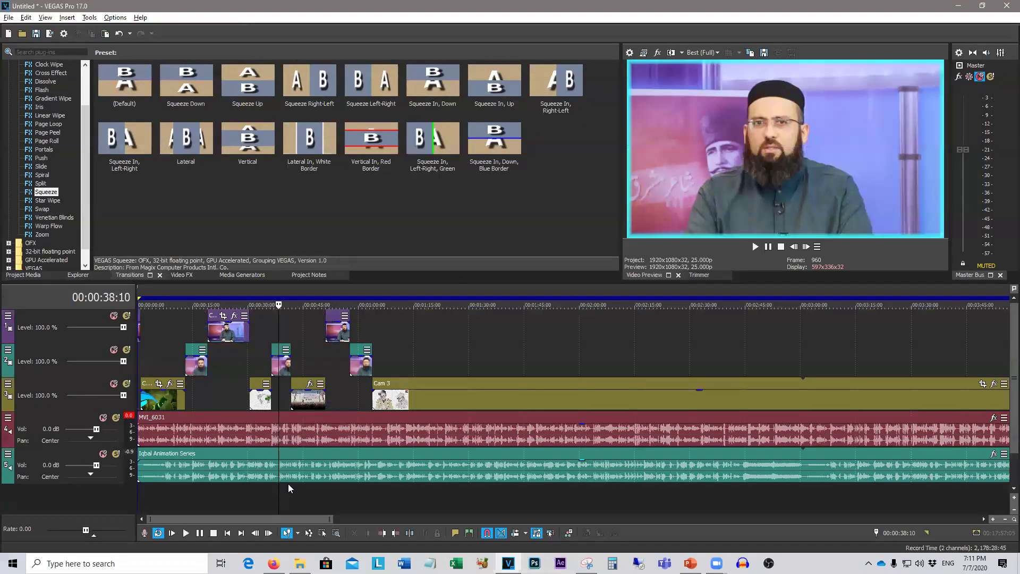
{"action": "left_click_drag", "start_coordinate": [280, 498], "coordinate": [394, 512]}
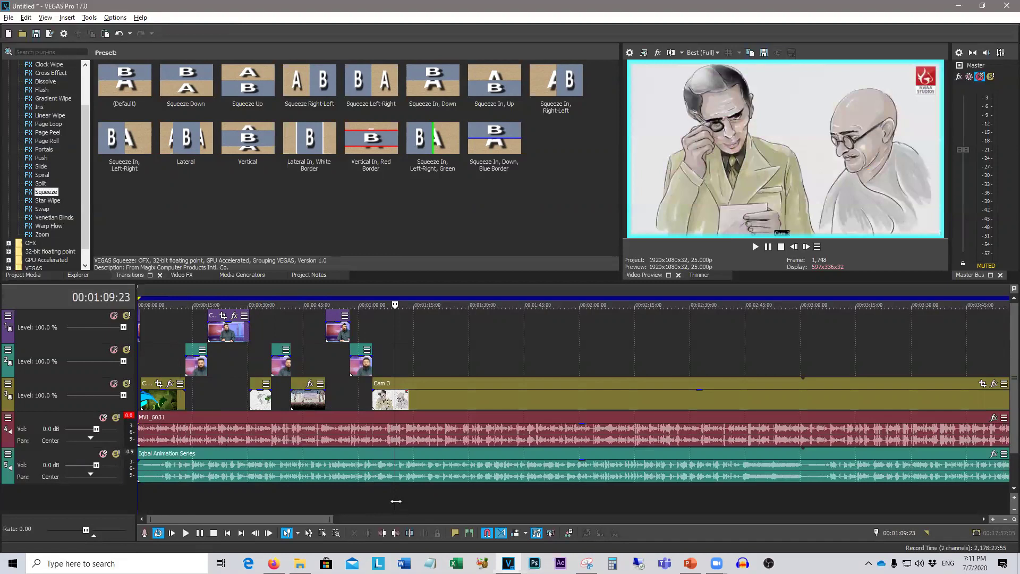
{"action": "left_click", "coordinate": [84, 20]}
{"action": "mouse_move", "coordinate": [208, 220]}
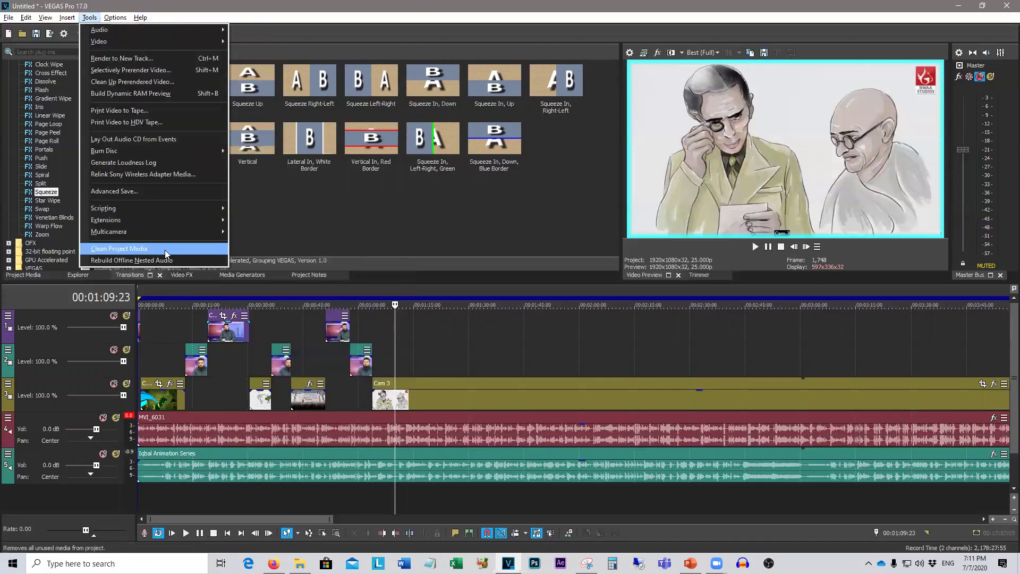
{"action": "mouse_move", "coordinate": [168, 230]}
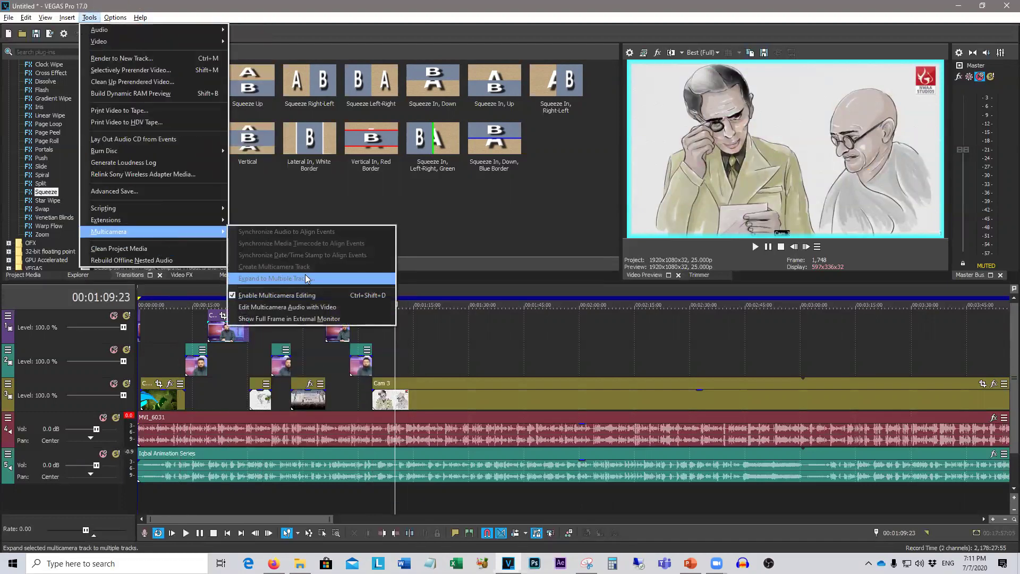
{"action": "left_click", "coordinate": [461, 221]}
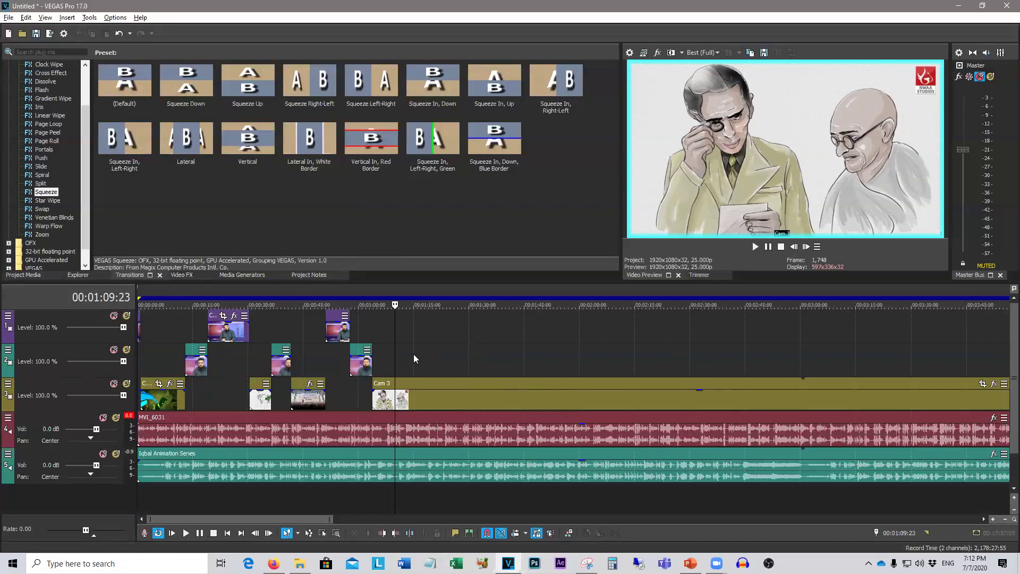
Step: Set the loop region over the first 00:01:11:16 of the timeline and play the expanded tracks to about 50 seconds
{"action": "left_click_drag", "start_coordinate": [400, 353], "coordinate": [139, 340]}
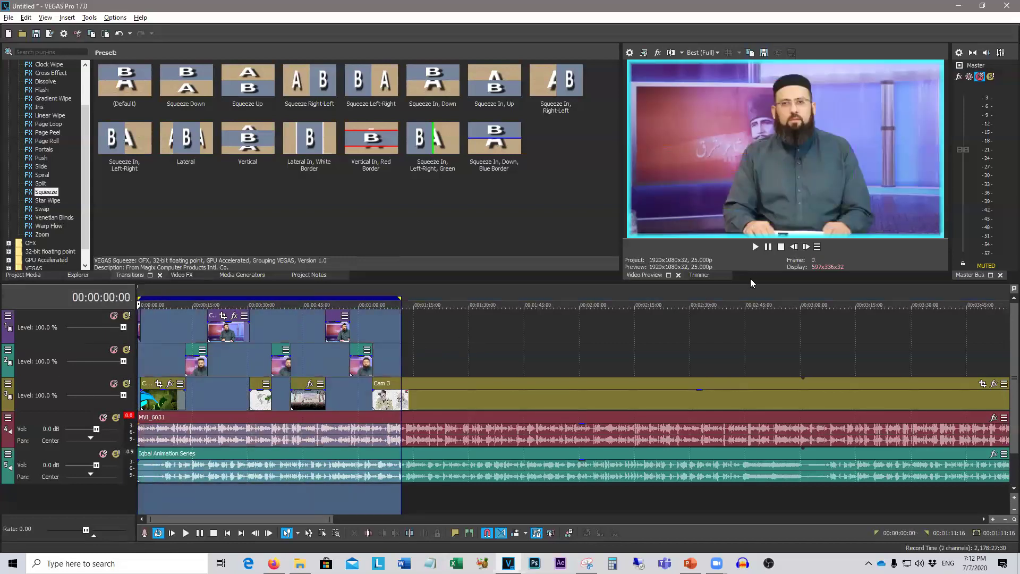
{"action": "left_click", "coordinate": [755, 246]}
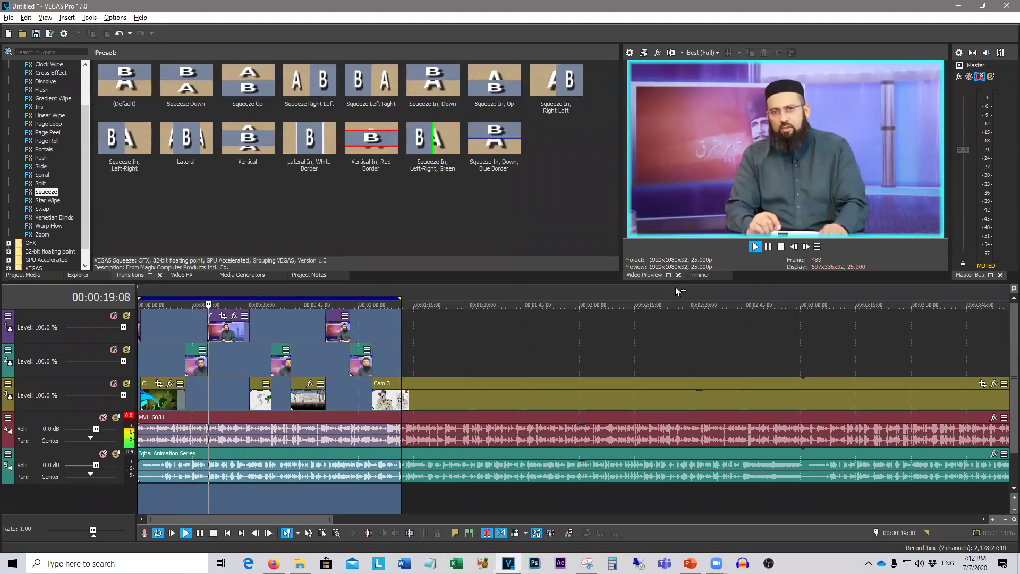
{"action": "left_click", "coordinate": [235, 506]}
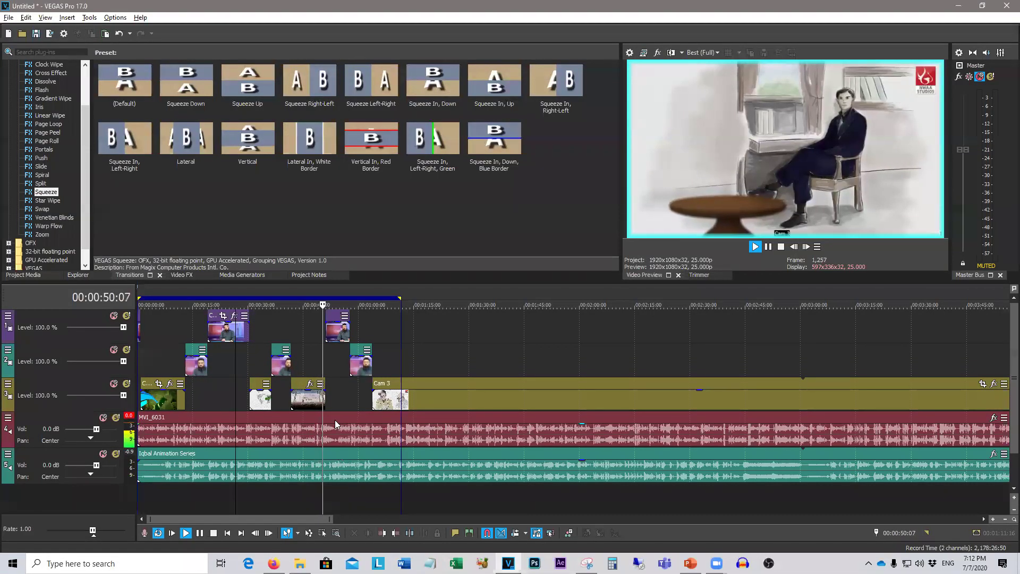
{"action": "left_click", "coordinate": [780, 247]}
Step: Turn off multicamera editing and select both audio tracks, MVI_6031 and Iqbal Animation Series
{"action": "left_click", "coordinate": [258, 440]}
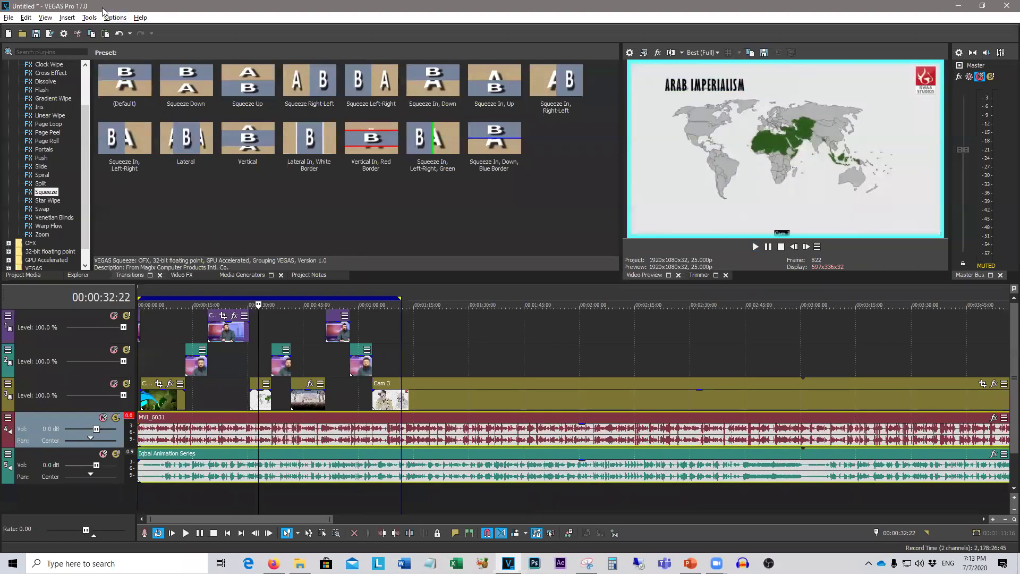
{"action": "left_click", "coordinate": [89, 18]}
{"action": "mouse_move", "coordinate": [151, 233]}
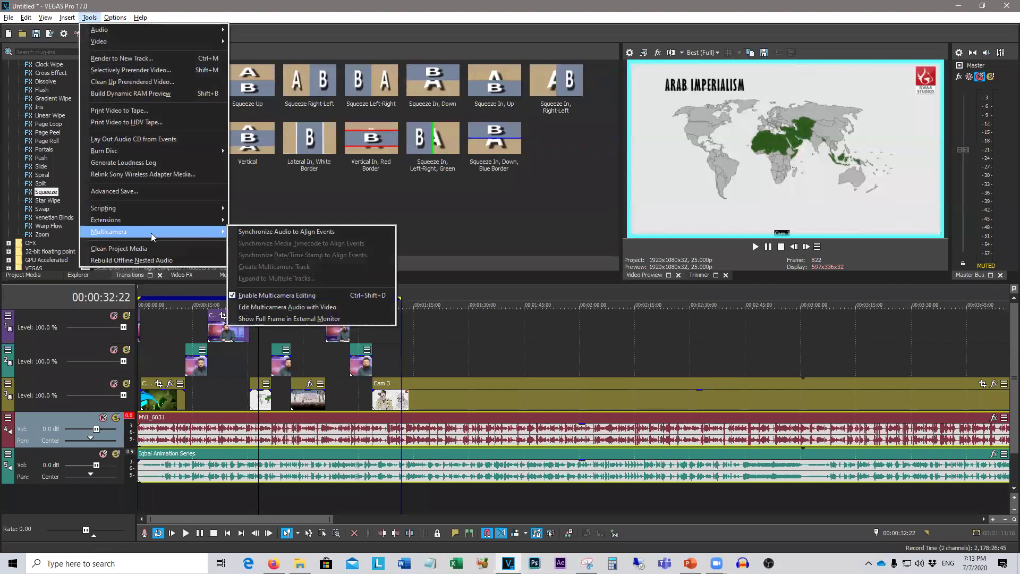
{"action": "left_click", "coordinate": [287, 296]}
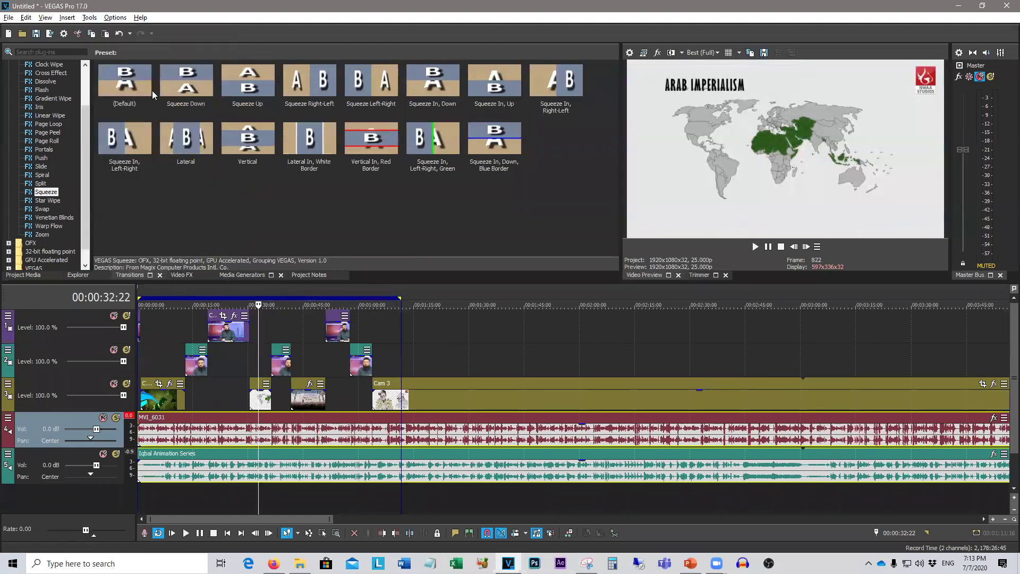
{"action": "left_click", "coordinate": [85, 18]}
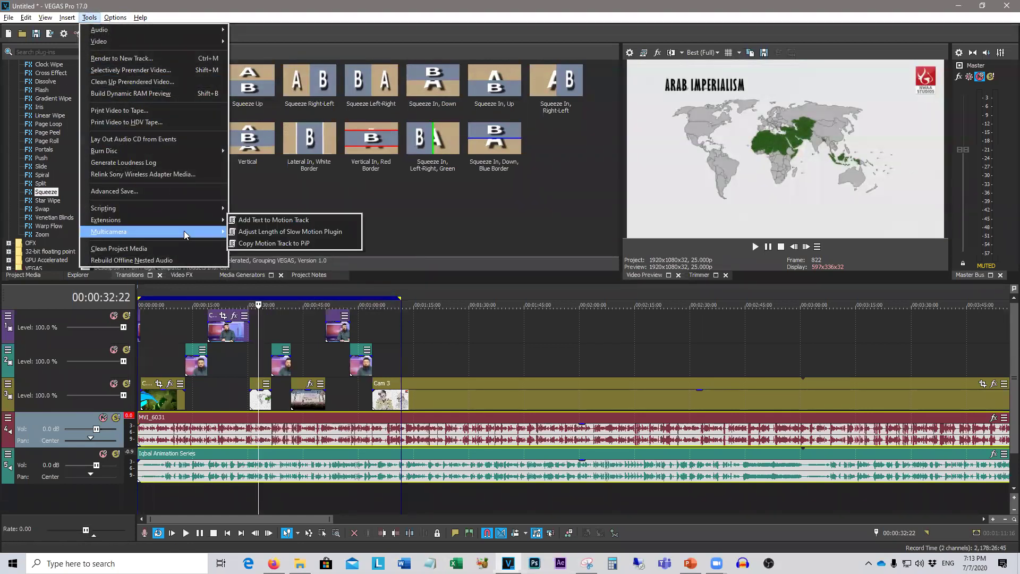
{"action": "left_click", "coordinate": [49, 424]}
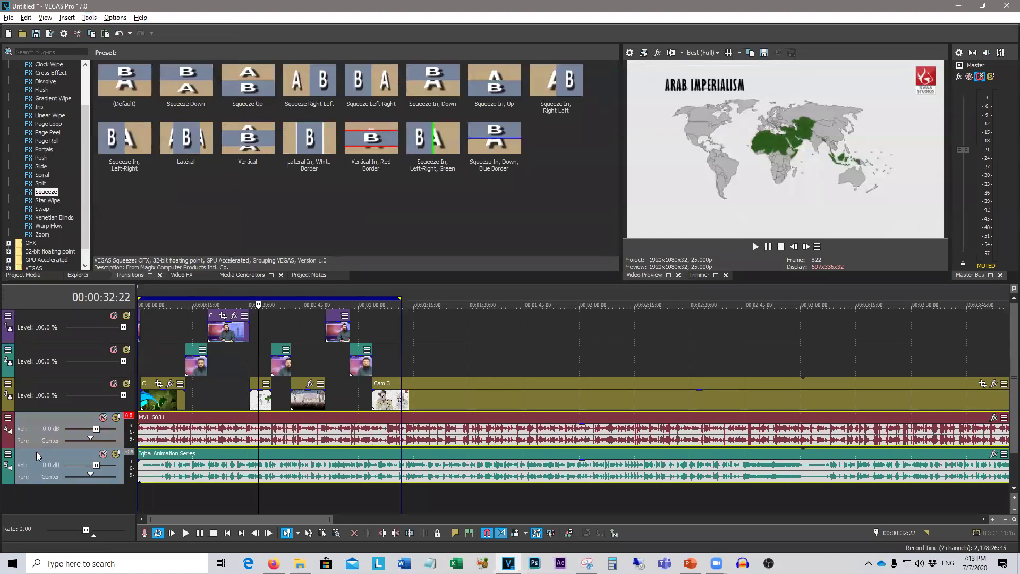
Step: Enable multicamera editing again and create a multicamera track from the two selected audio tracks
{"action": "left_click", "coordinate": [91, 18]}
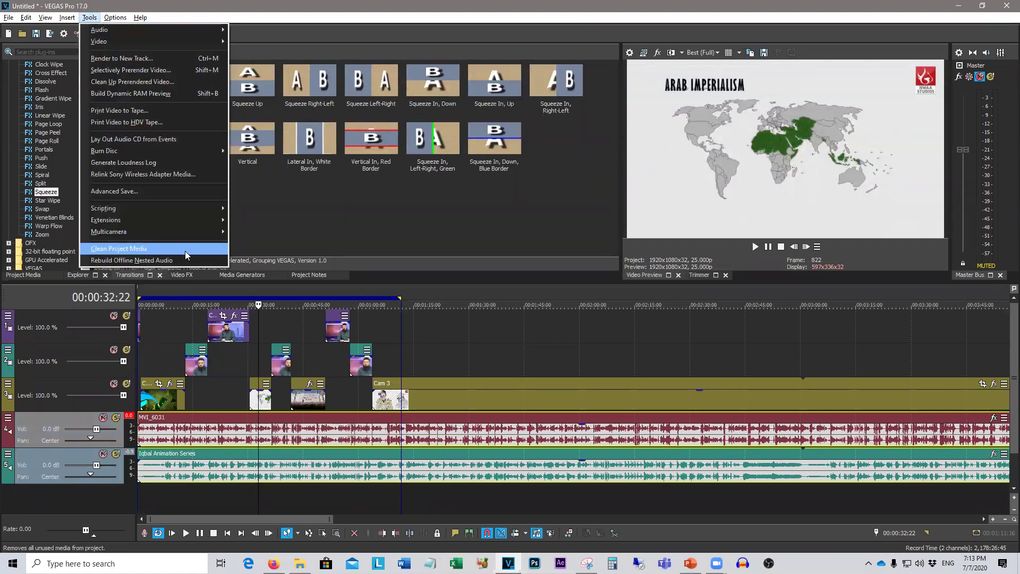
{"action": "mouse_move", "coordinate": [190, 235]}
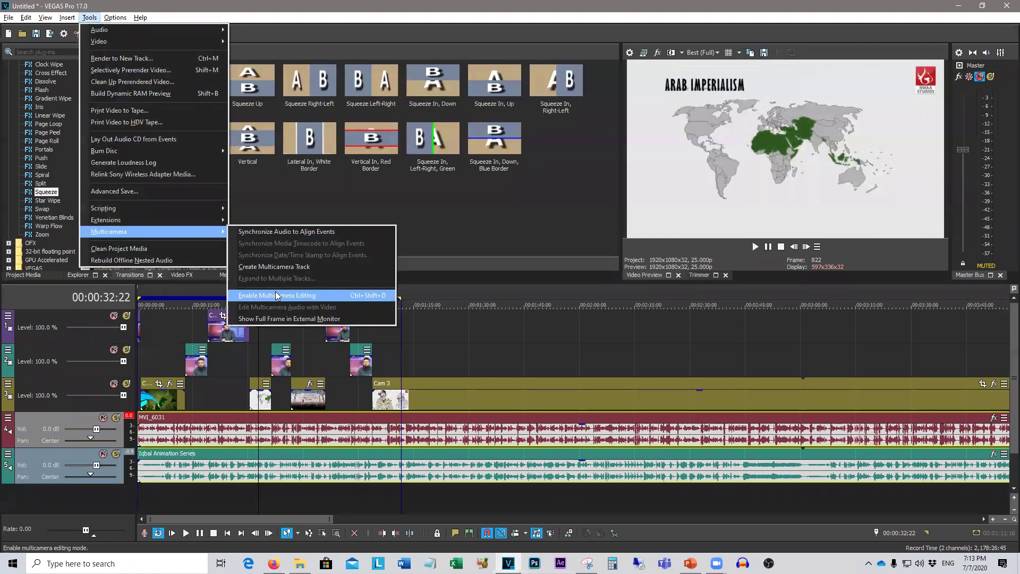
{"action": "left_click", "coordinate": [276, 295]}
{"action": "left_click", "coordinate": [89, 18]}
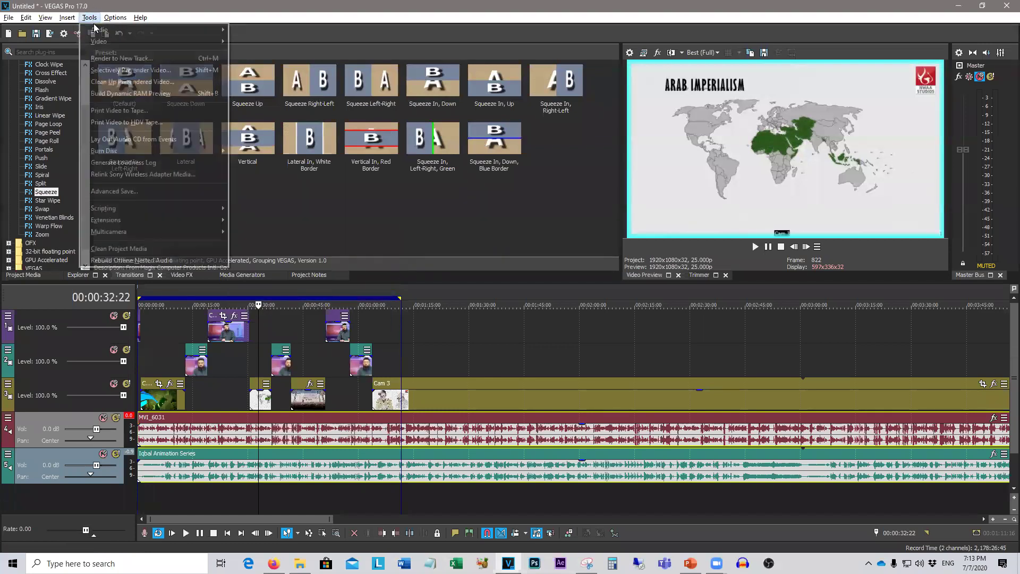
{"action": "mouse_move", "coordinate": [194, 233]}
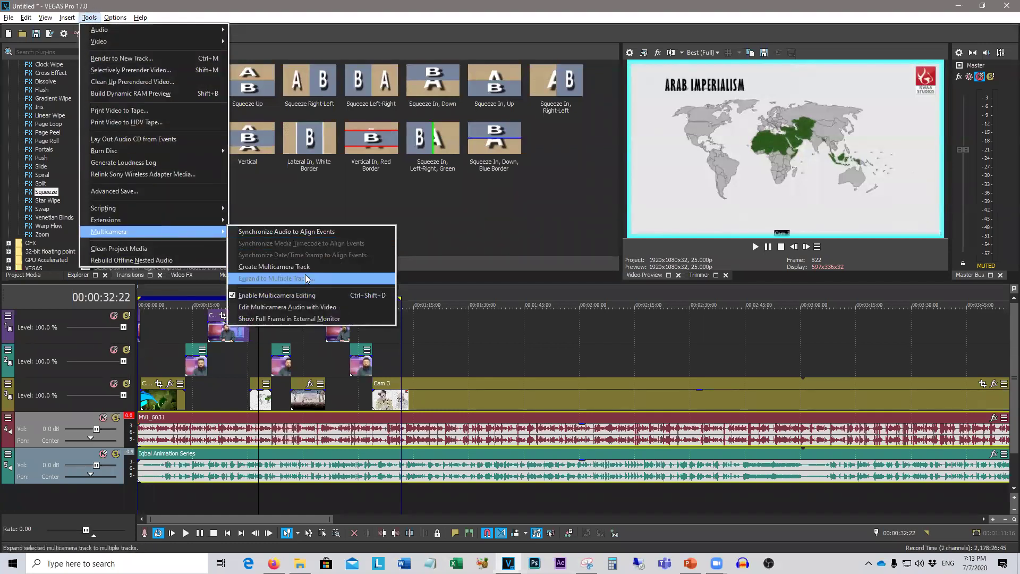
{"action": "left_click", "coordinate": [272, 266]}
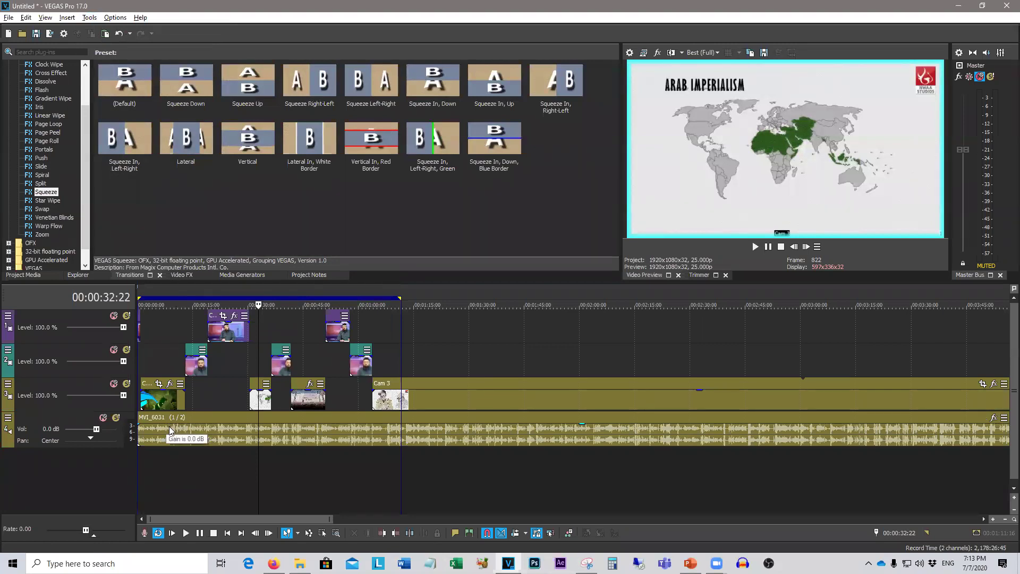
Step: Check the combined audio track by playing the timeline from about 9 to 20 seconds
{"action": "left_click", "coordinate": [170, 463]}
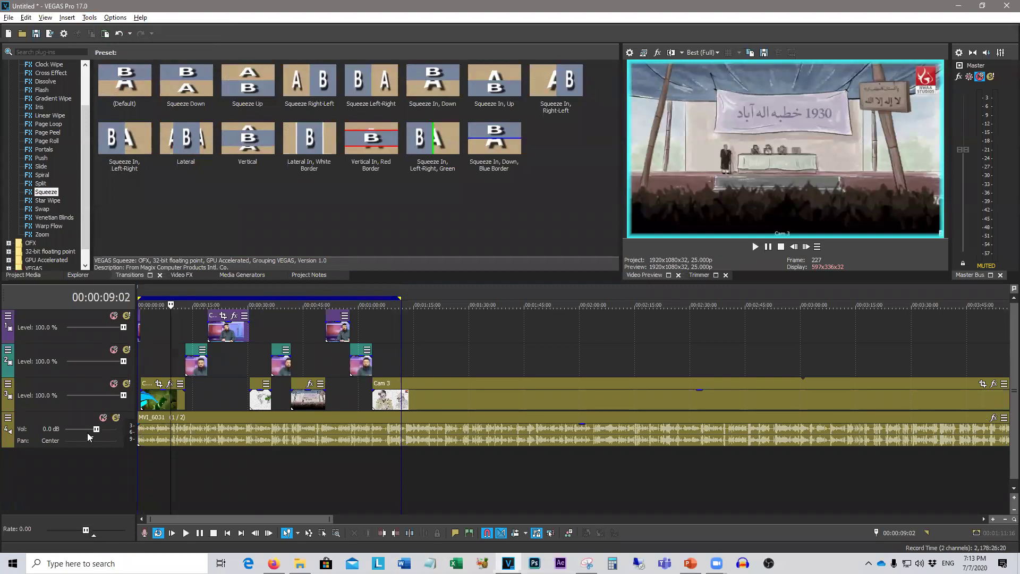
{"action": "left_click", "coordinate": [50, 418]}
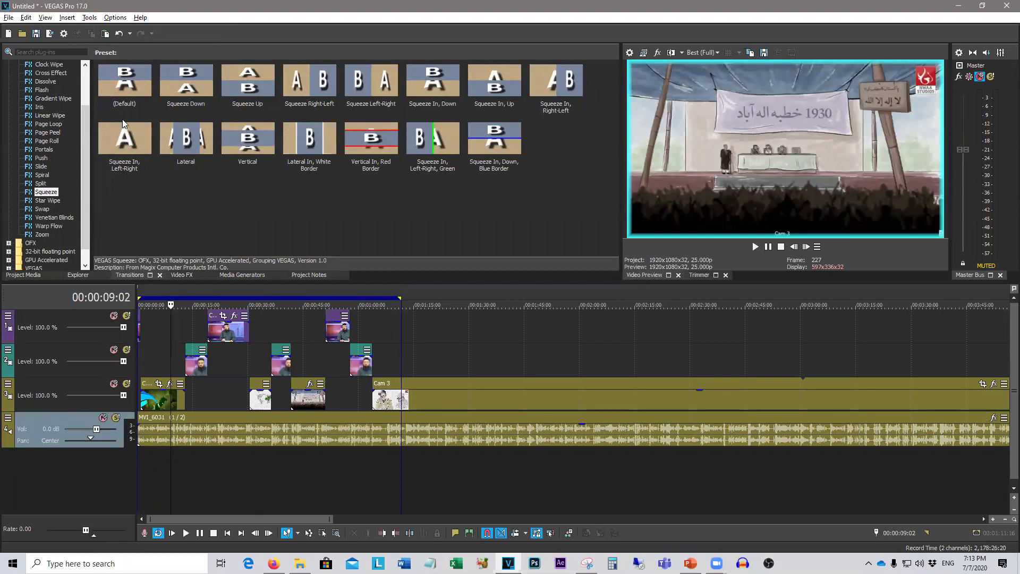
{"action": "left_click", "coordinate": [89, 18]}
{"action": "mouse_move", "coordinate": [173, 232]}
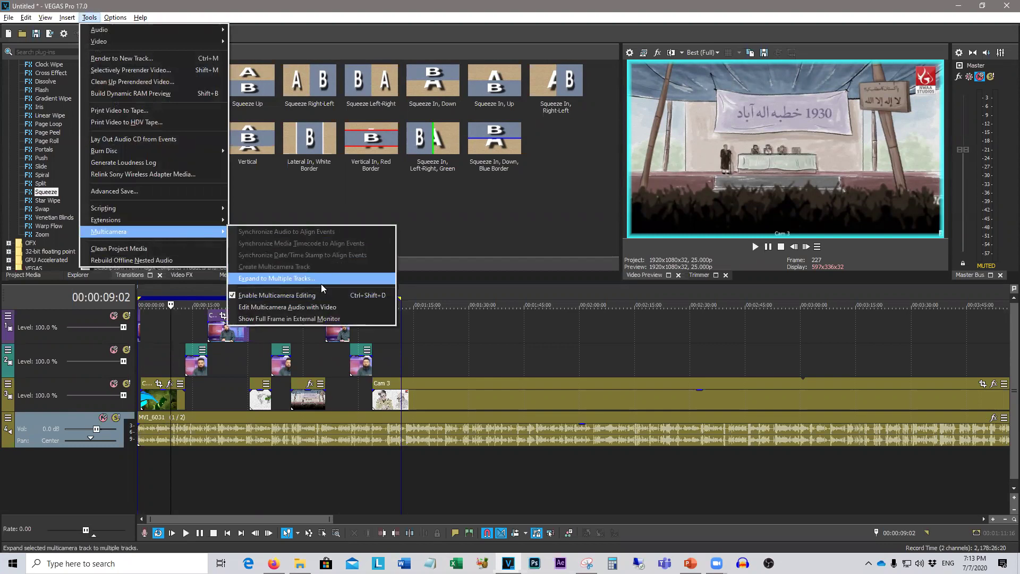
{"action": "left_click", "coordinate": [750, 247]}
{"action": "left_click", "coordinate": [754, 247]}
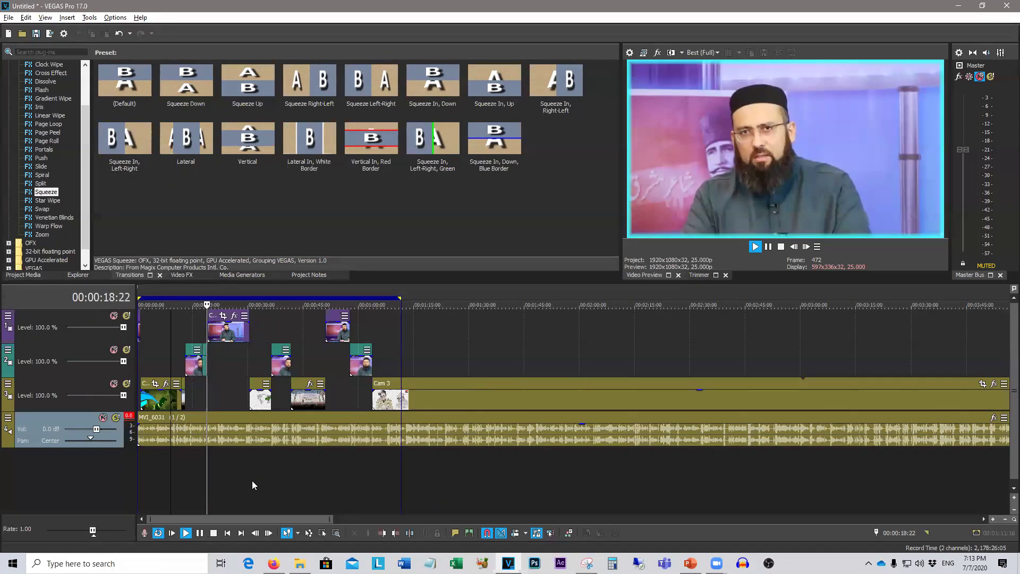
{"action": "left_click", "coordinate": [202, 440]}
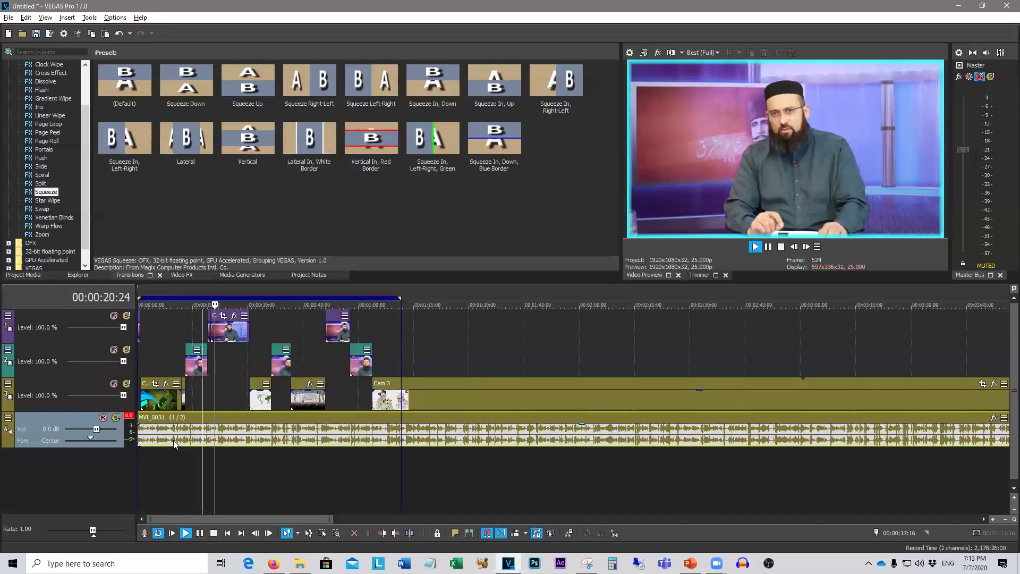
{"action": "left_click", "coordinate": [781, 247]}
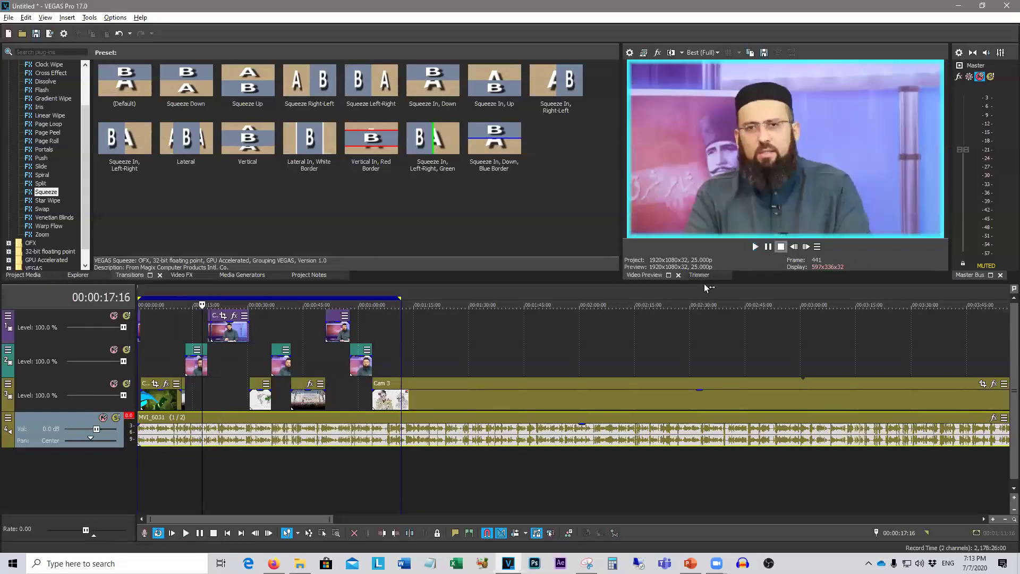
Step: Undo the combined audio multicamera track and the video track expansion, and redo only the expansion
{"action": "key", "text": "ctrl+z"}
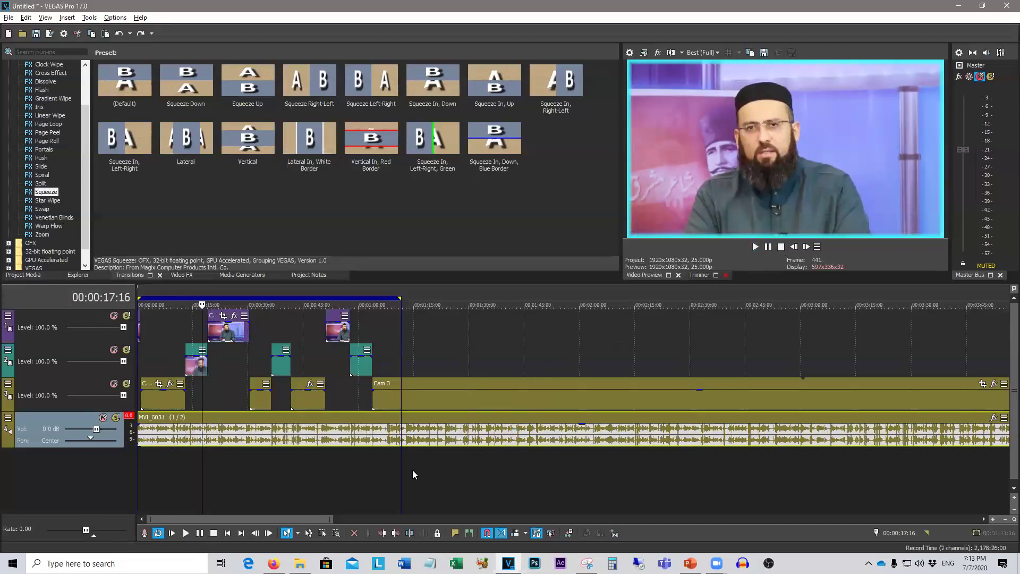
{"action": "key", "text": "ctrl+z"}
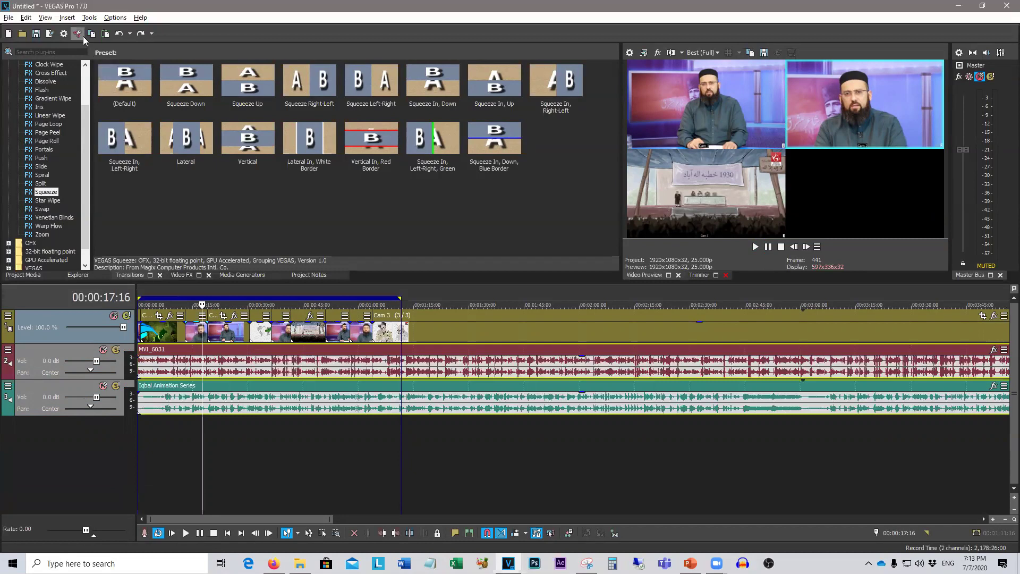
{"action": "left_click", "coordinate": [140, 34]}
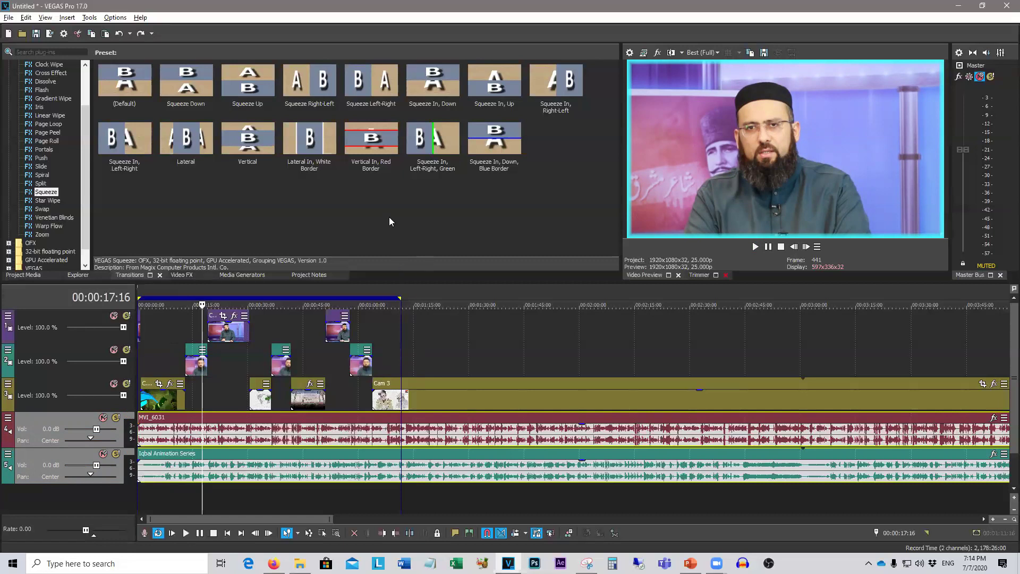
Step: Show the project's media files and switch to the PowerPoint presentation with the course outline for assignment doers
{"action": "left_click", "coordinate": [80, 275]}
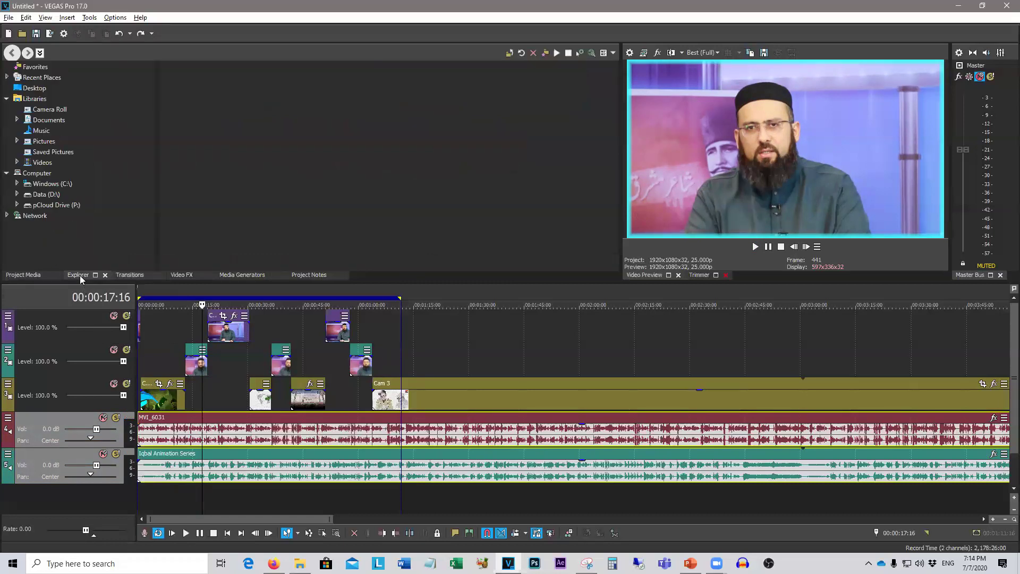
{"action": "left_click", "coordinate": [24, 275]}
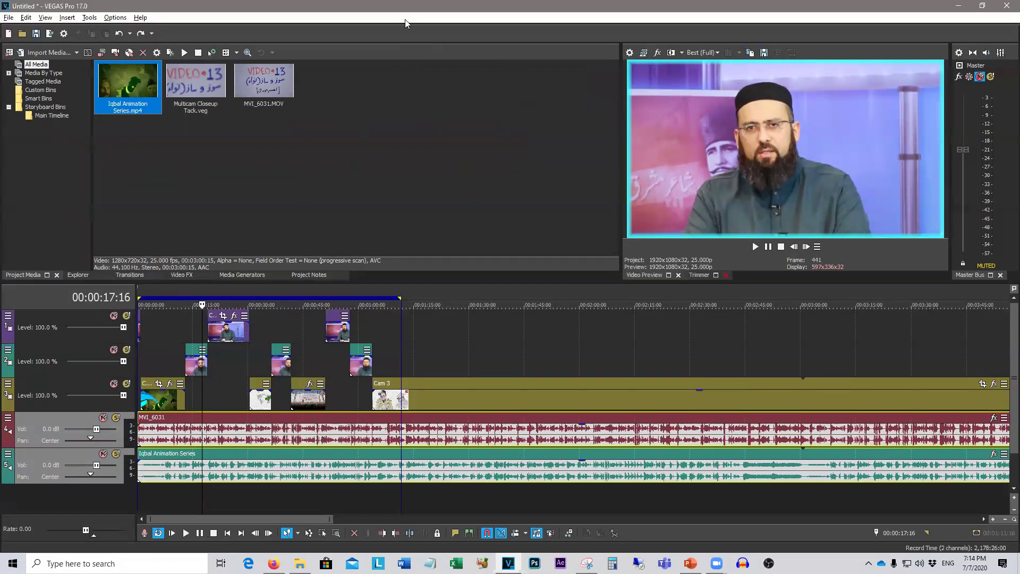
{"action": "key", "text": "alt+Tab"}
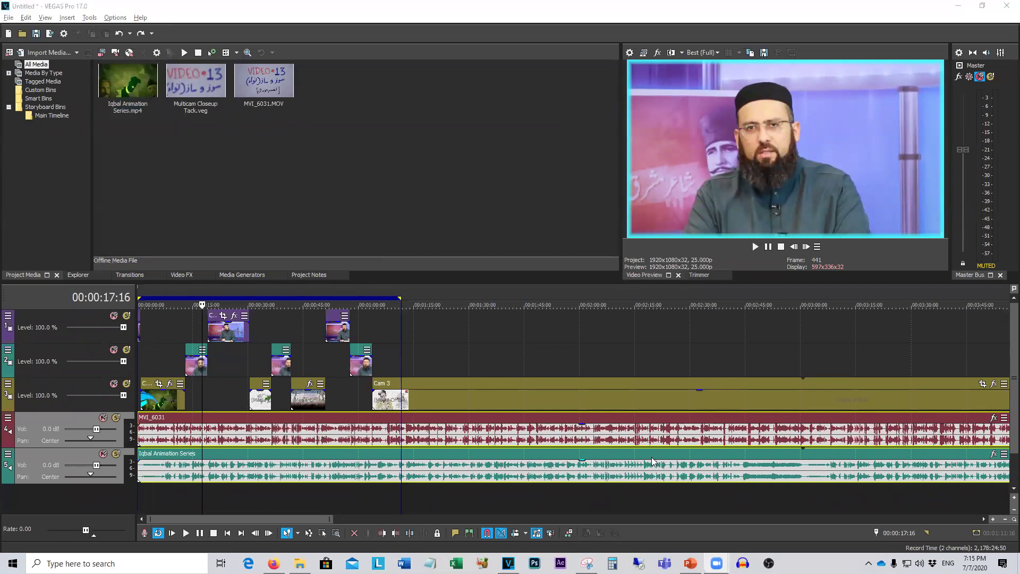
{"action": "left_click", "coordinate": [691, 563]}
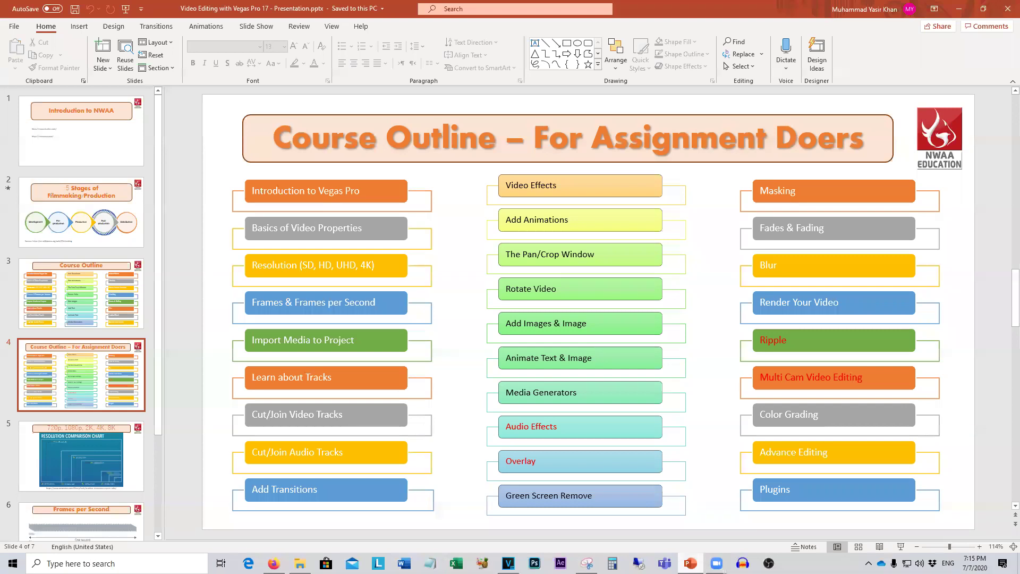
Step: Select the Color Grading topic in the outline, switch back to VEGAS Pro and view the color grading workspace before closing it
{"action": "left_click", "coordinate": [773, 415]}
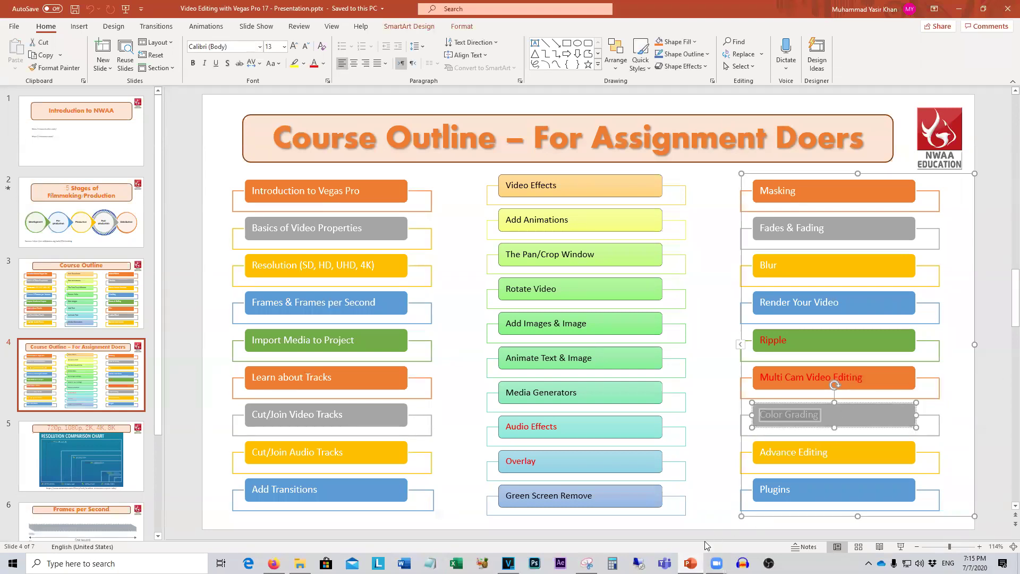
{"action": "left_click", "coordinate": [691, 563]}
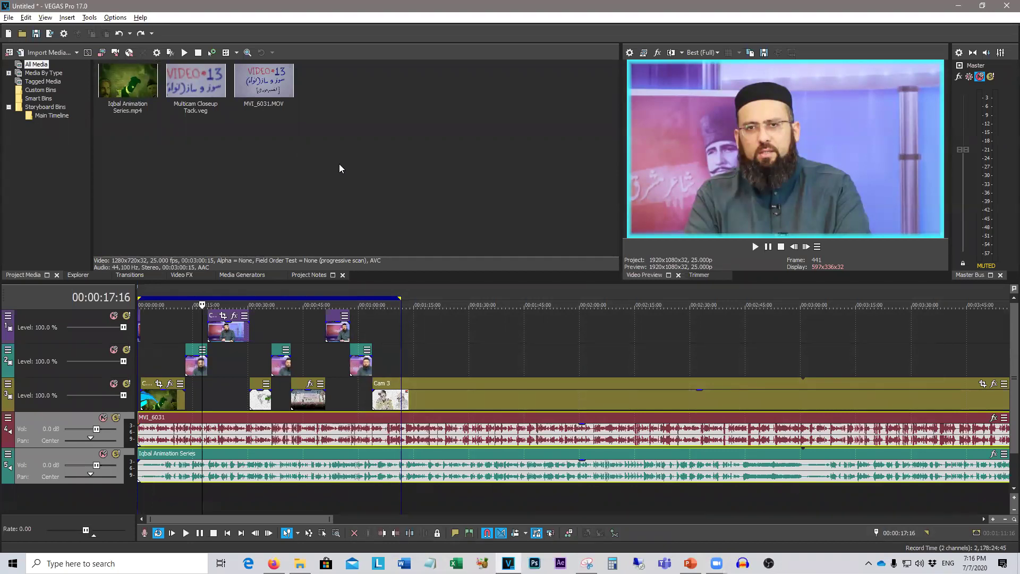
{"action": "key", "text": "ctrl+alt+g"}
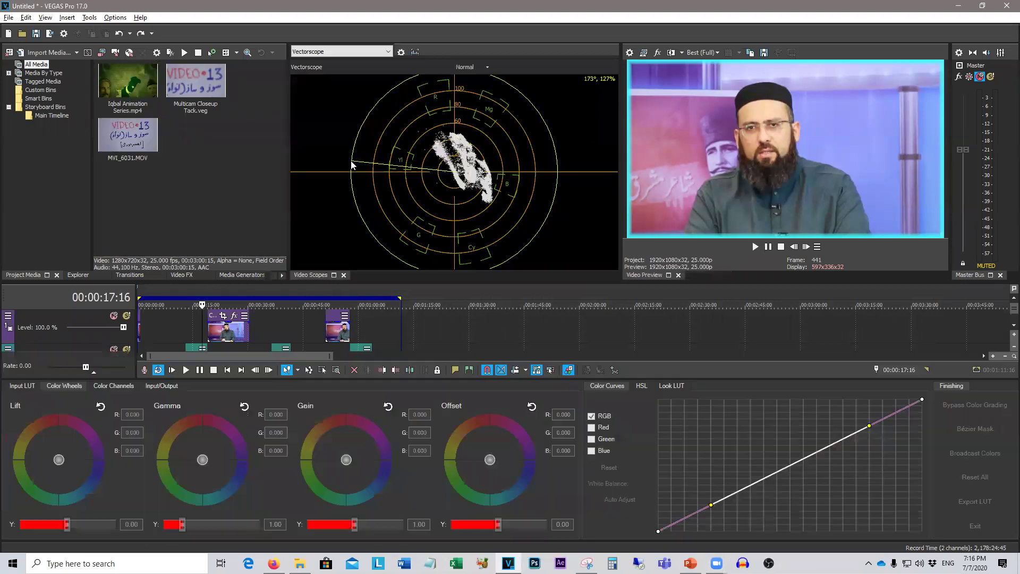
{"action": "key", "text": "ctrl+alt+g"}
{"action": "key", "text": "ctrl+alt+g"}
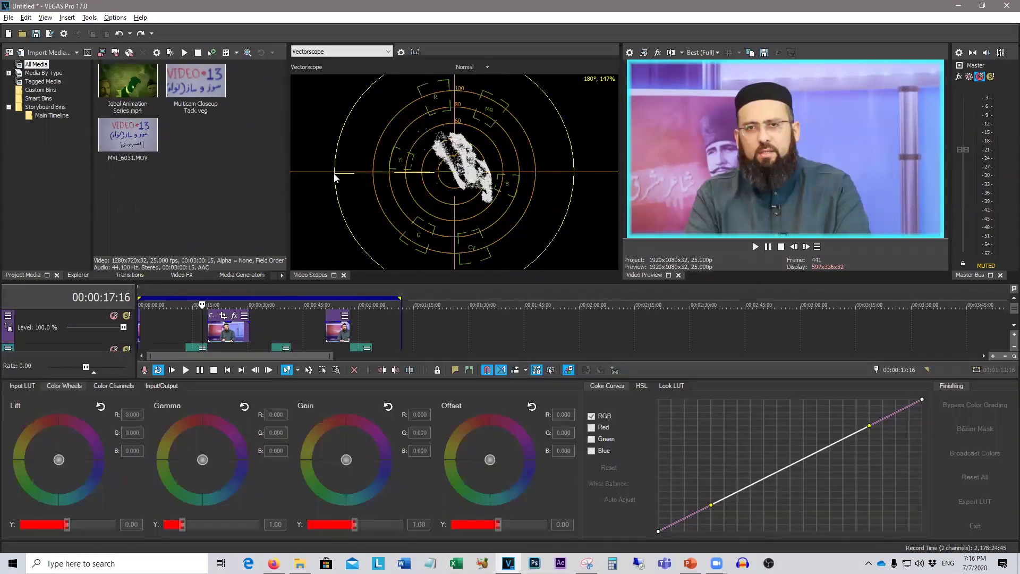
{"action": "key", "text": "ctrl+alt+g"}
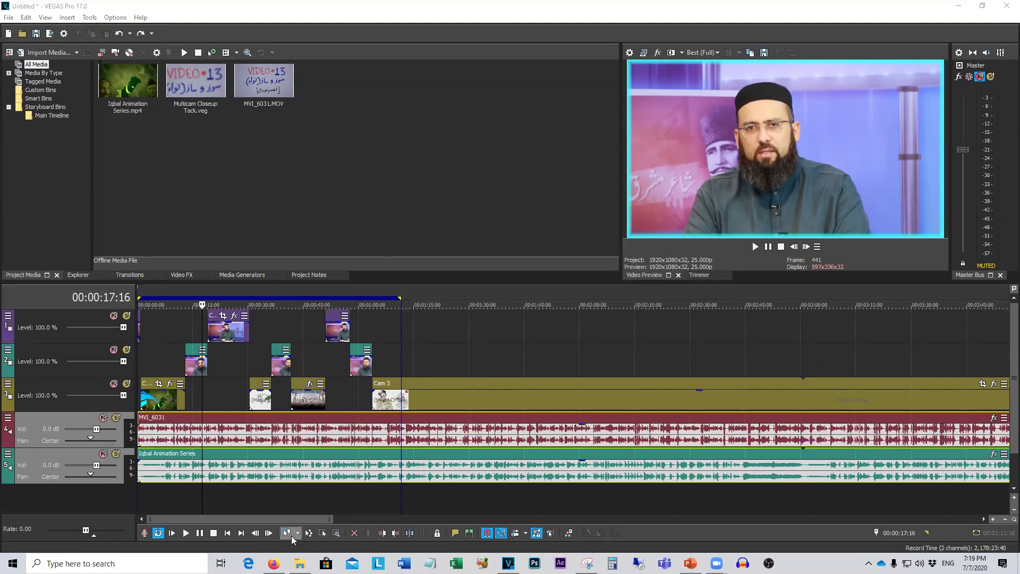
{"action": "mouse_move", "coordinate": [273, 563]}
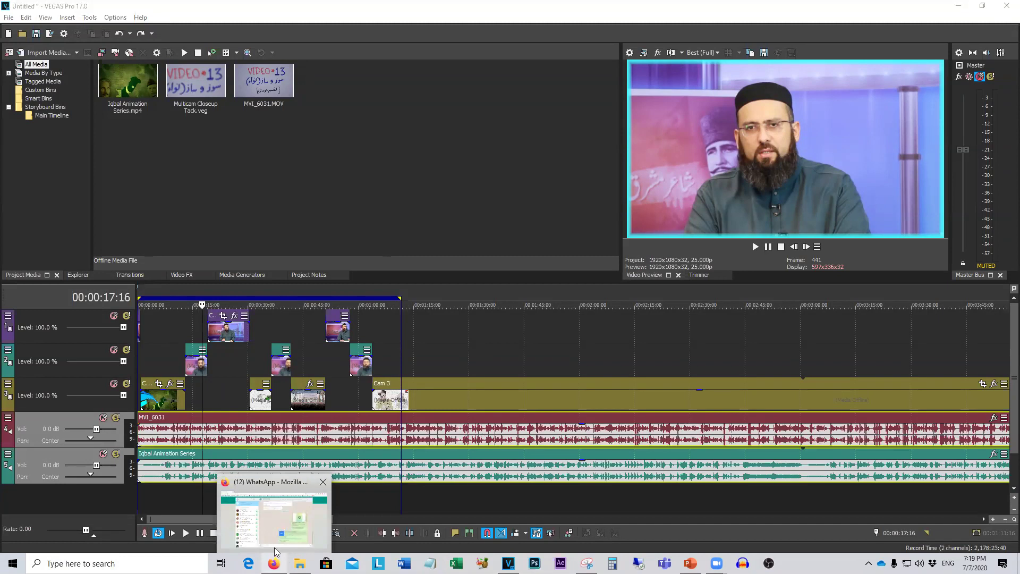
{"action": "left_click", "coordinate": [279, 519]}
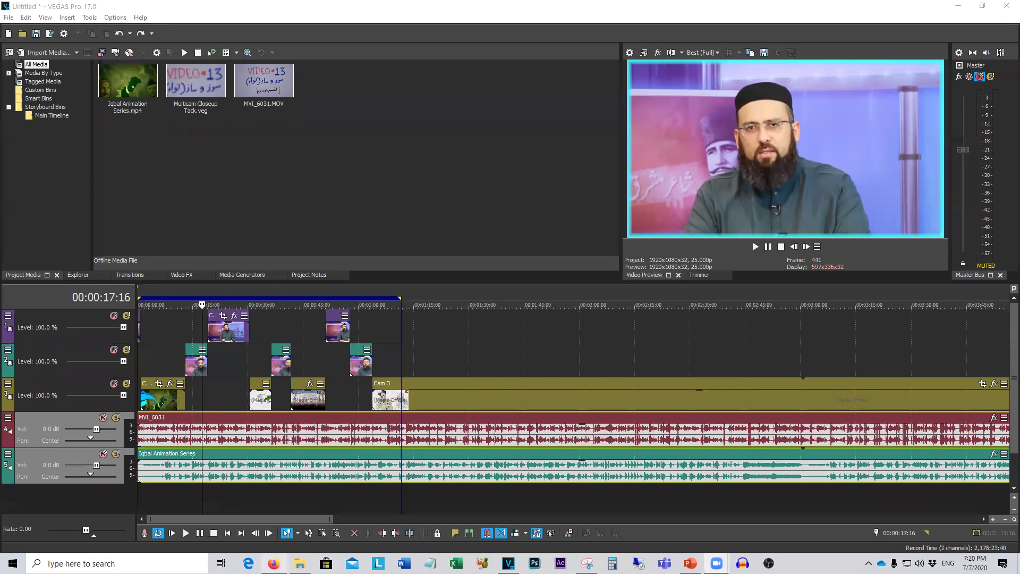
Step: Switch to the Vegas Pro Resources folder in File Explorer and display its files as large icons
{"action": "left_click", "coordinate": [300, 563]}
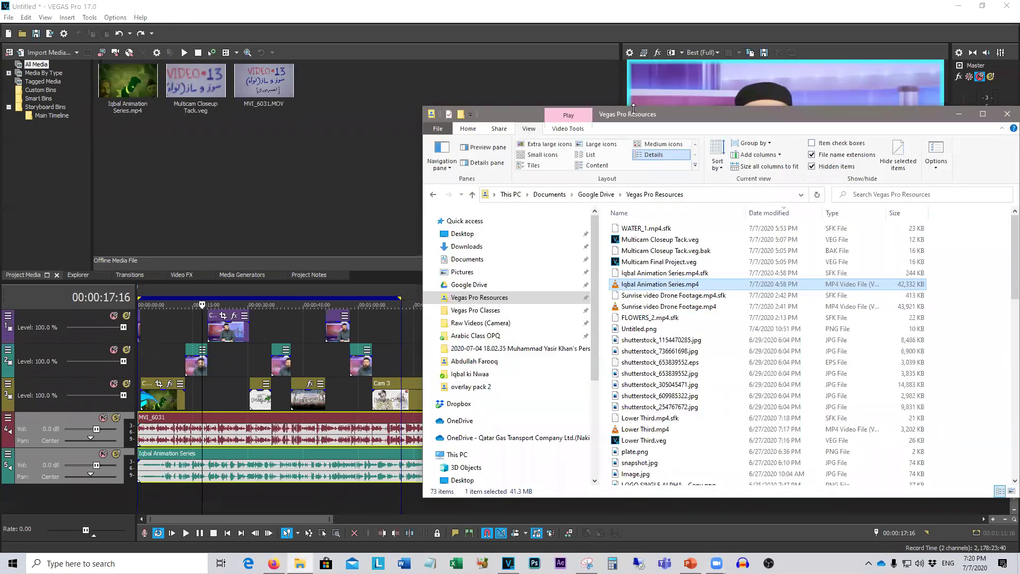
{"action": "left_click_drag", "start_coordinate": [646, 110], "coordinate": [277, 92]}
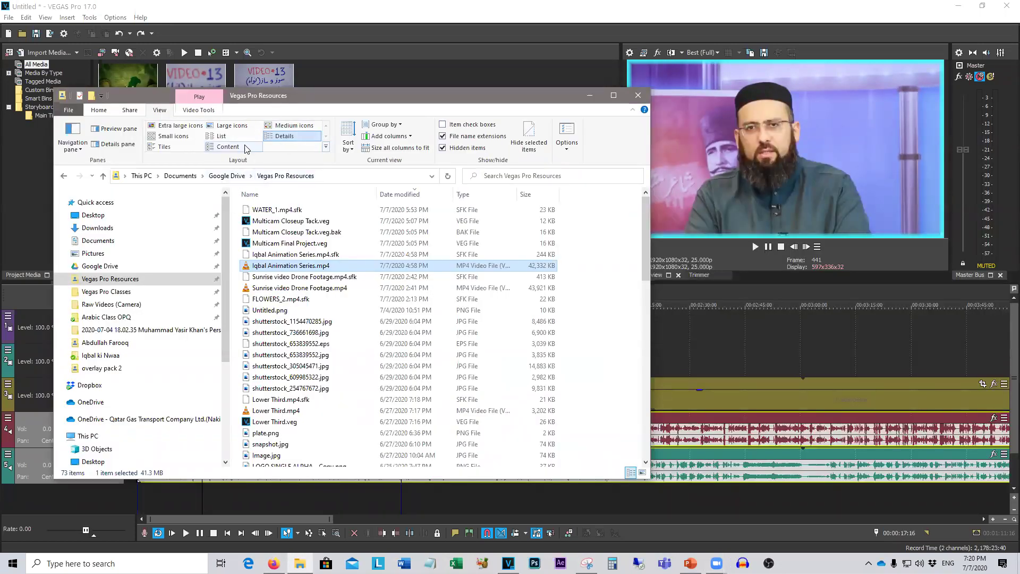
{"action": "left_click", "coordinate": [220, 137]}
{"action": "left_click", "coordinate": [228, 126]}
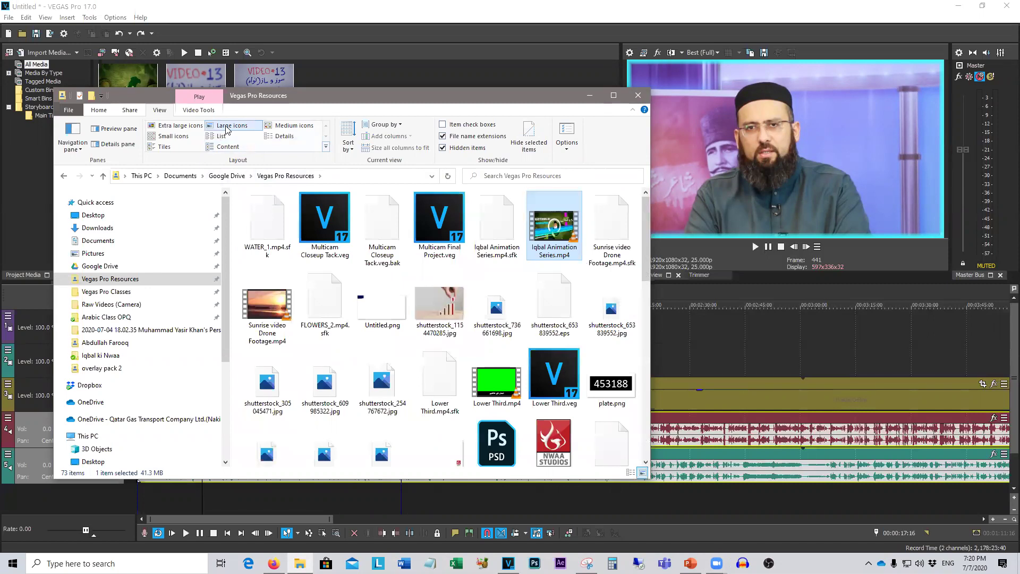
{"action": "mouse_move", "coordinate": [643, 266]}
{"action": "left_mouse_down"}
{"action": "mouse_move", "coordinate": [639, 364]}
{"action": "mouse_move", "coordinate": [633, 255]}
{"action": "left_mouse_up"}
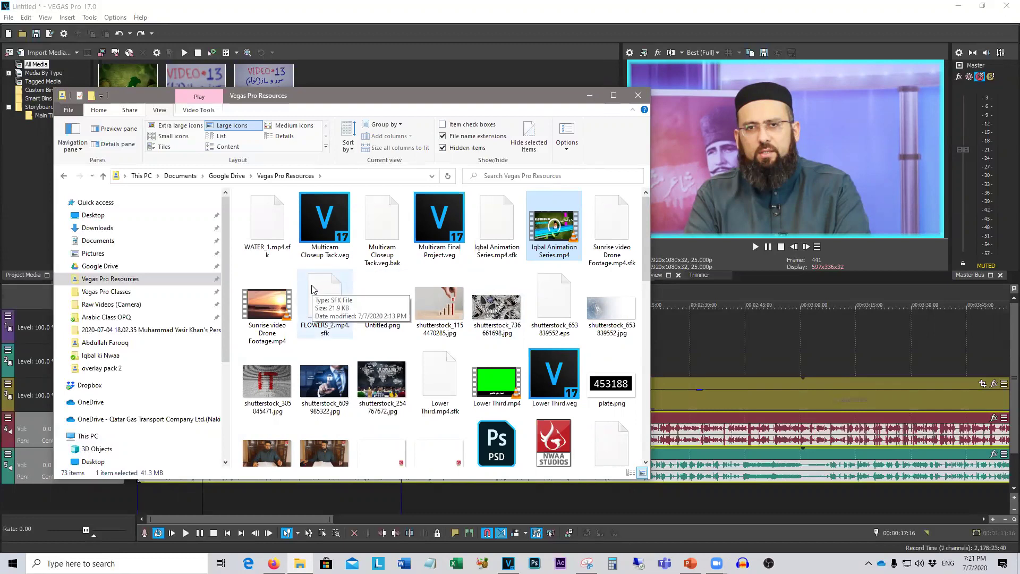
Step: Browse the Vegas Pro Resources folder and open overlay pack 2 inside its Resources subfolder
{"action": "left_click", "coordinate": [566, 424]}
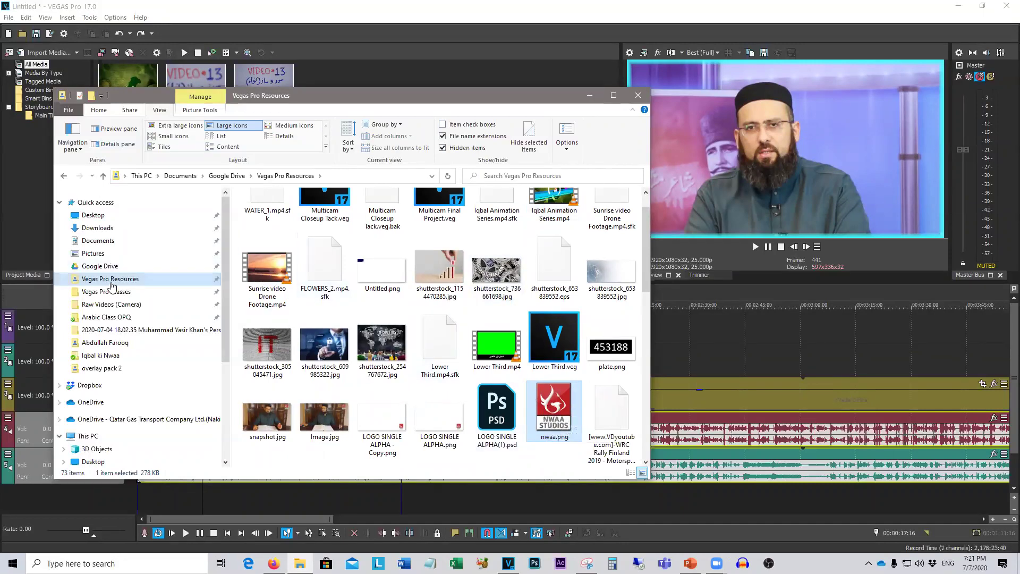
{"action": "left_click", "coordinate": [110, 281]}
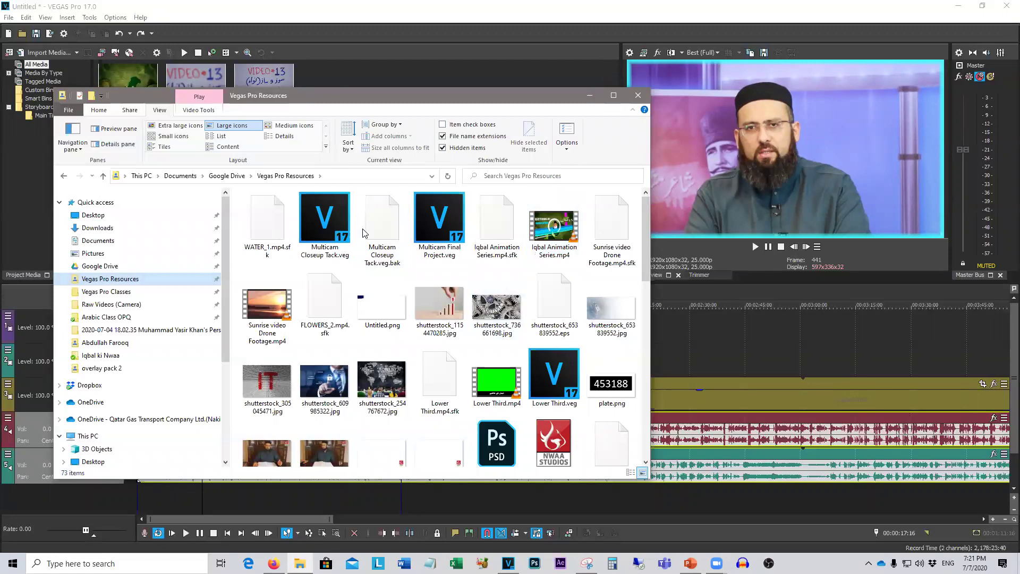
{"action": "scroll", "coordinate": [364, 234], "scroll_direction": "down", "scroll_amount": 10}
{"action": "scroll", "coordinate": [329, 319], "scroll_direction": "up", "scroll_amount": 10}
{"action": "scroll", "coordinate": [298, 393], "scroll_direction": "down", "scroll_amount": 10}
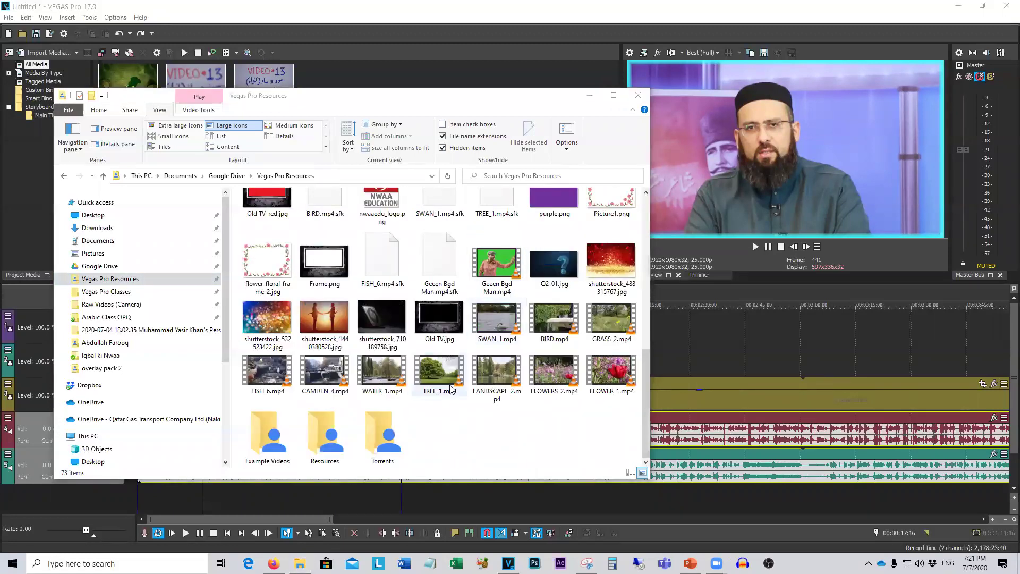
{"action": "double_click", "coordinate": [318, 442]}
{"action": "double_click", "coordinate": [271, 221]}
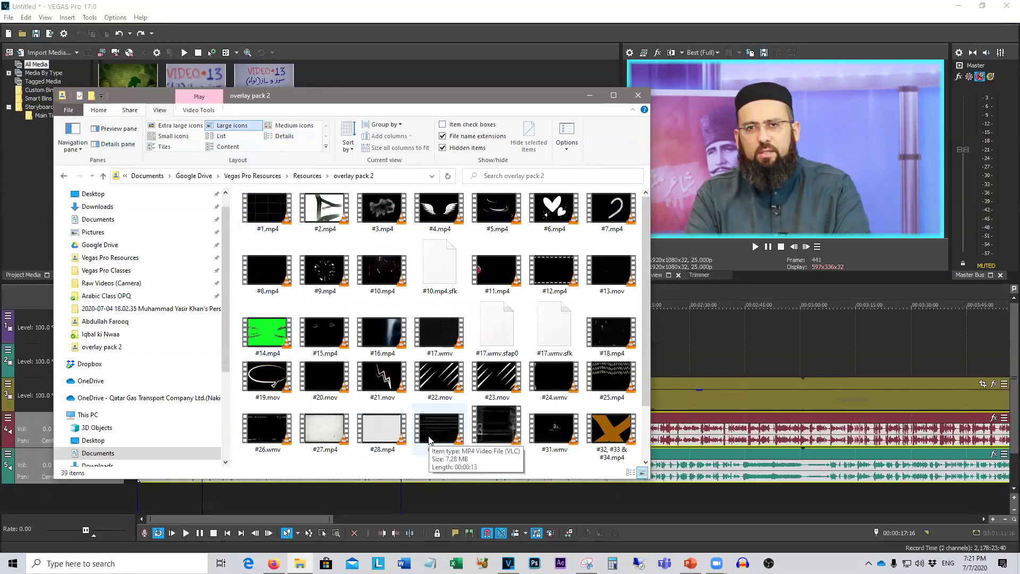
Step: Select the overlay clip #18.mp4 and move the folder window clear of the video preview
{"action": "scroll", "coordinate": [431, 439], "scroll_direction": "down", "scroll_amount": 2}
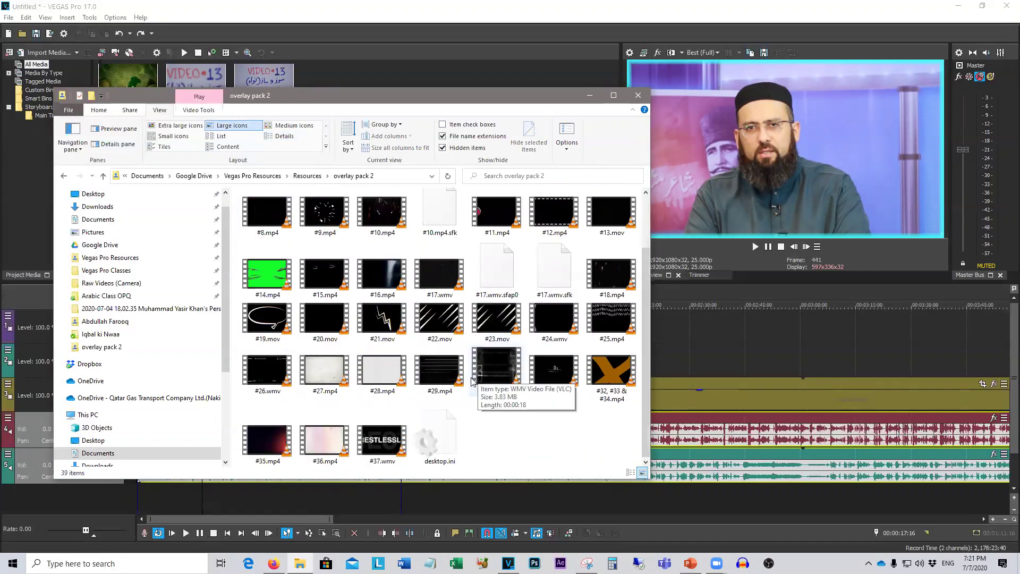
{"action": "left_click", "coordinate": [433, 283]}
{"action": "left_click", "coordinate": [611, 274]}
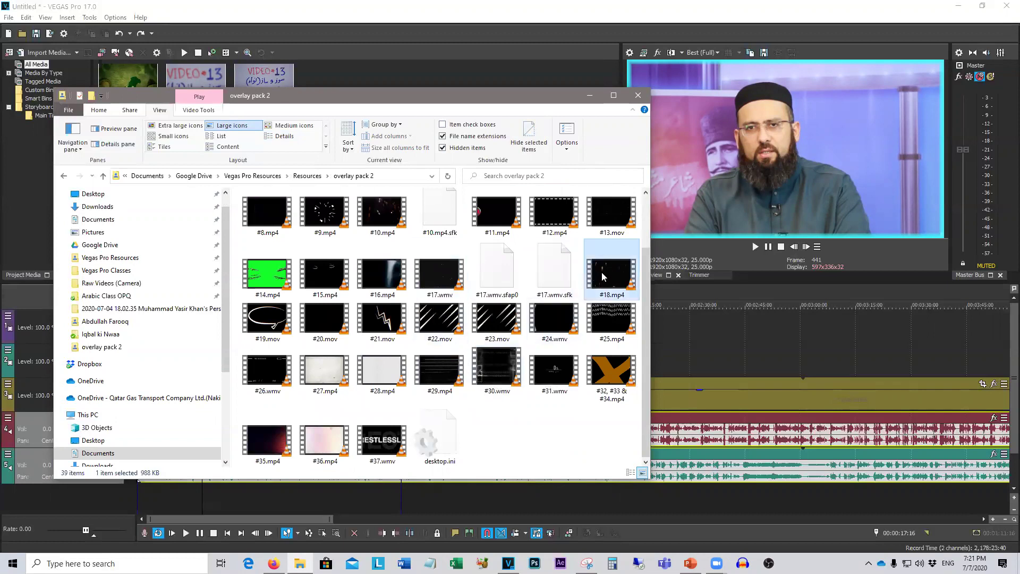
{"action": "left_click_drag", "start_coordinate": [566, 95], "coordinate": [523, 95]}
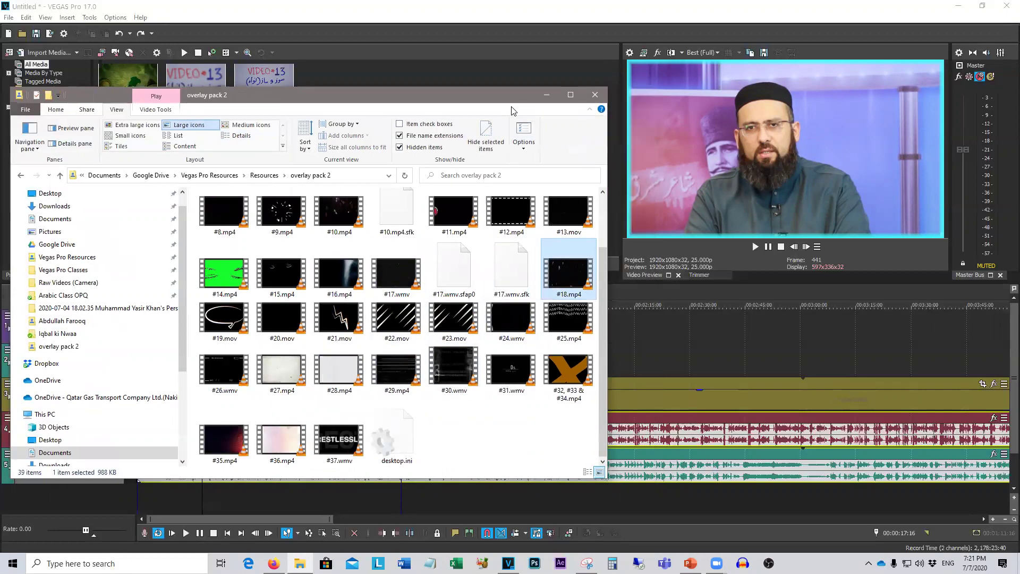